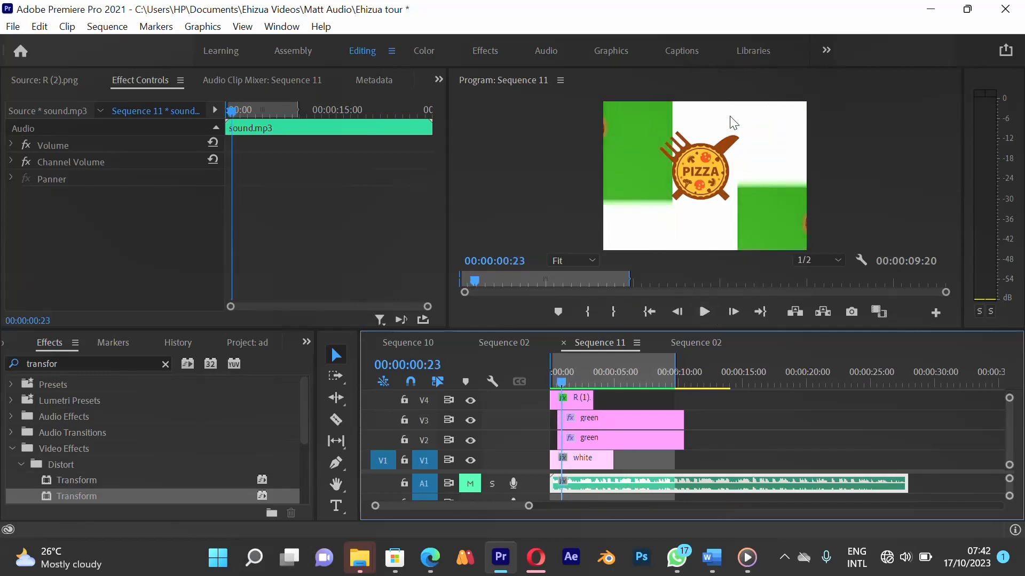
# In the pizza logo's Sequence 02, apply the Transform effect to the Green clip on track V3
pyautogui.click(683, 347)
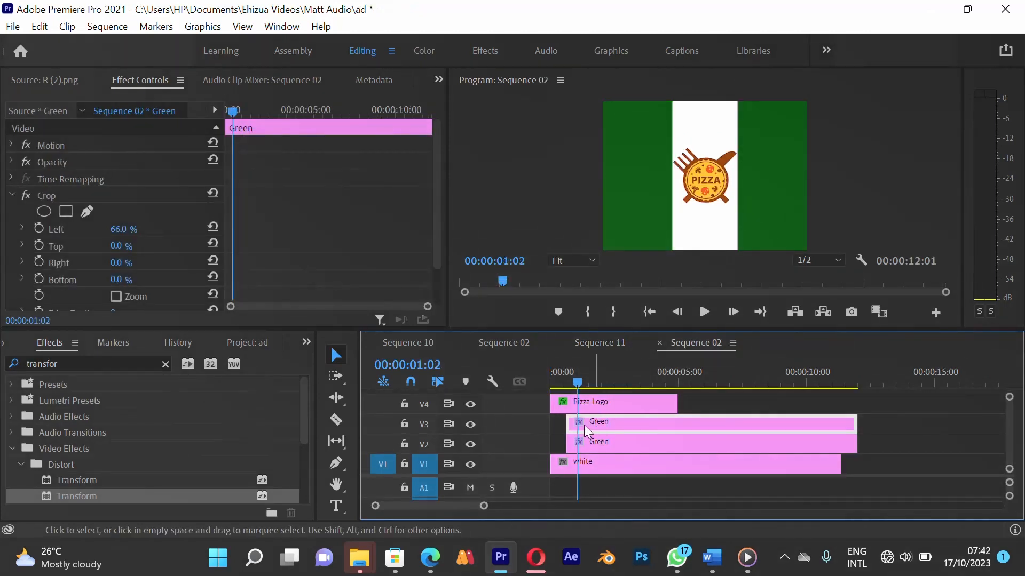
pyautogui.click(469, 424)
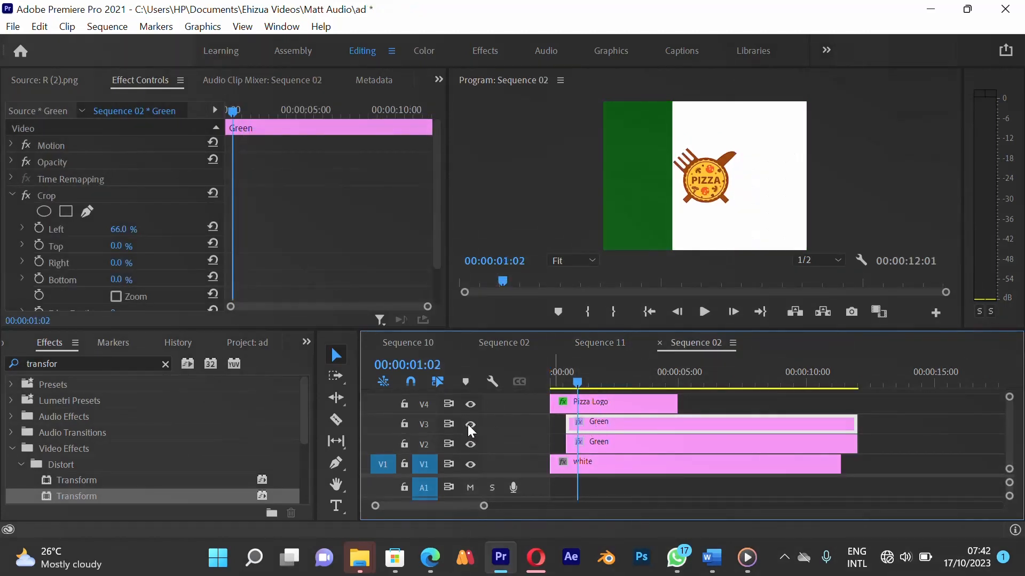
pyautogui.click(469, 424)
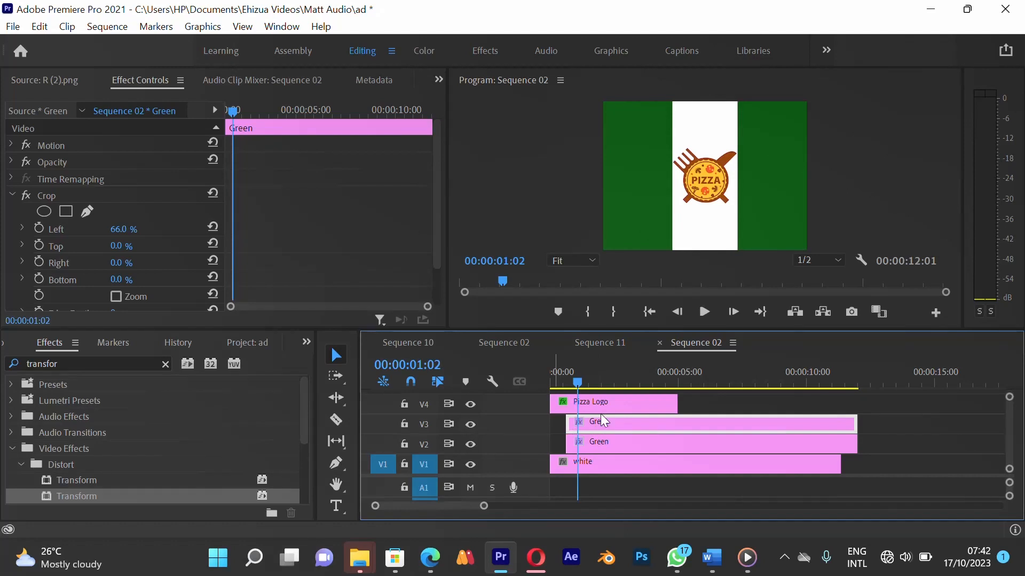
pyautogui.click(9, 198)
pyautogui.click(13, 194)
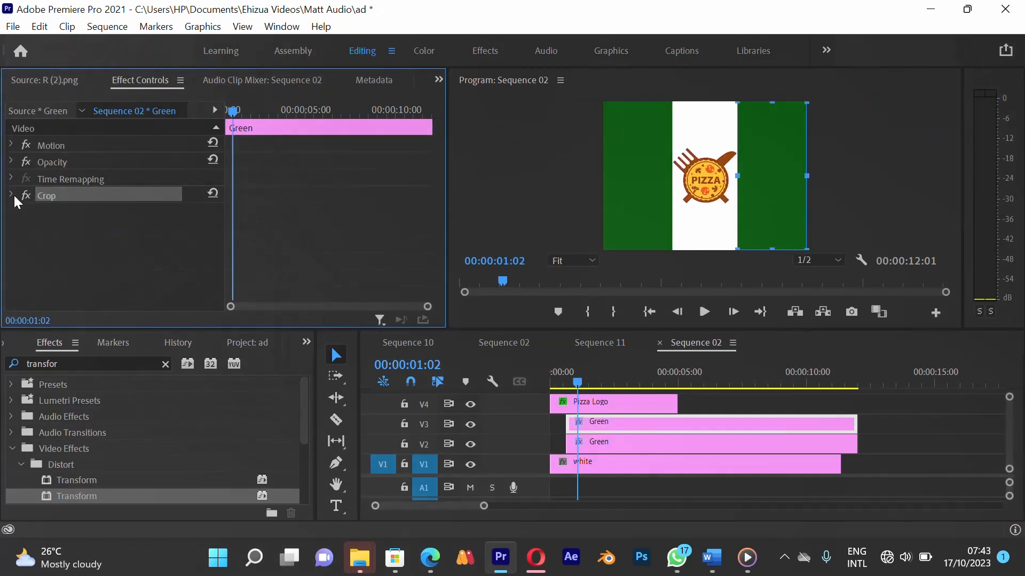
pyautogui.moveTo(66, 496); pyautogui.dragTo(593, 427)
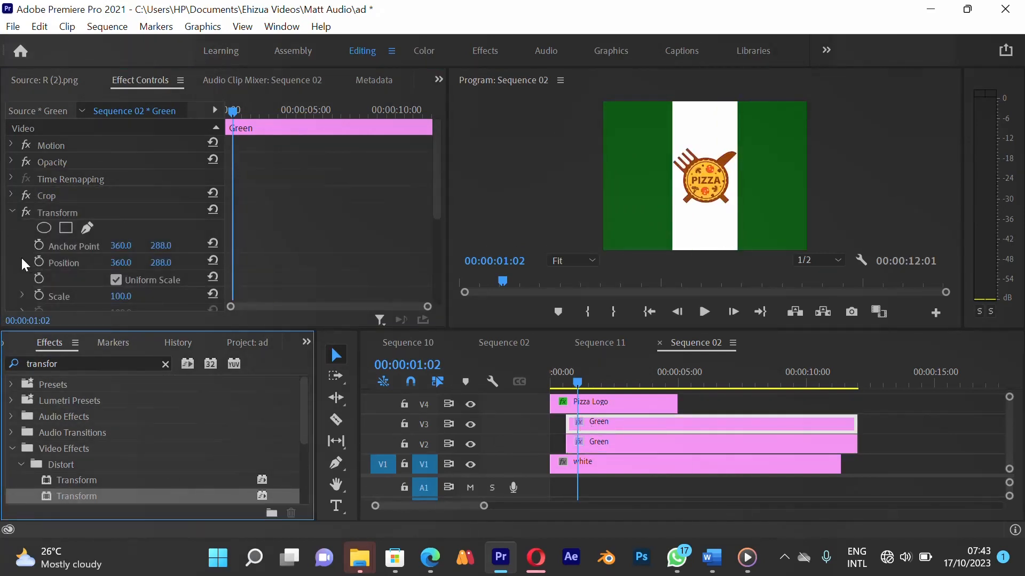
# Add a Transform Position keyframe to the V3 Green clip at 00:00:01:00
pyautogui.scroll(-1, 21, 257)
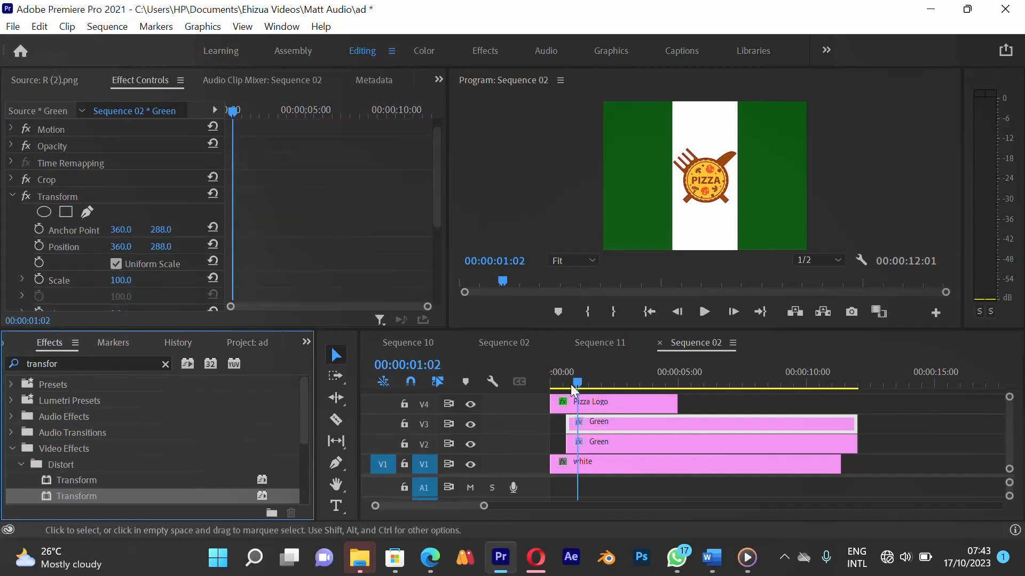
pyautogui.moveTo(575, 383)
pyautogui.mouseDown()
pyautogui.moveTo(553, 391)
pyautogui.moveTo(575, 383)
pyautogui.mouseUp()
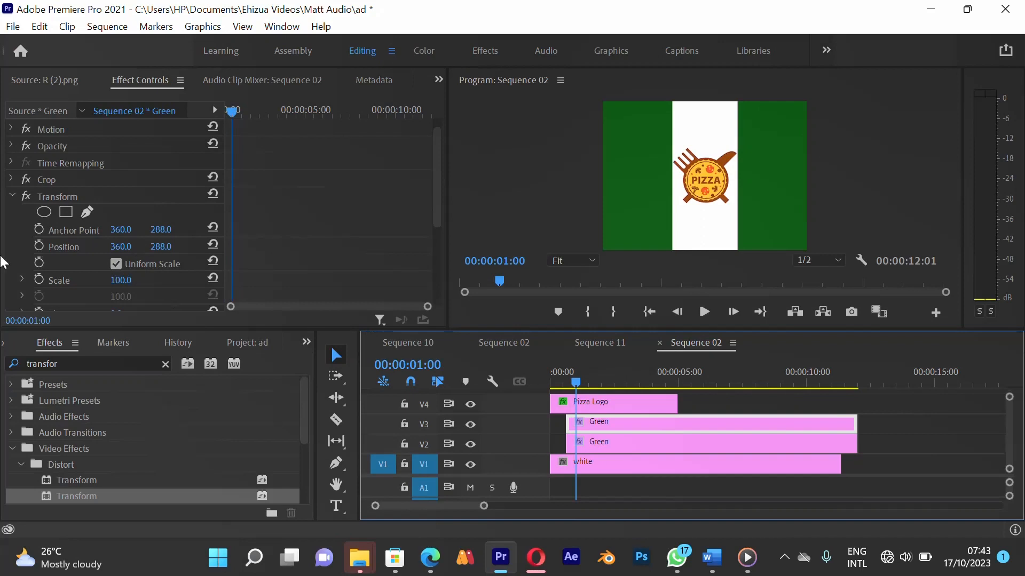
pyautogui.click(321, 189)
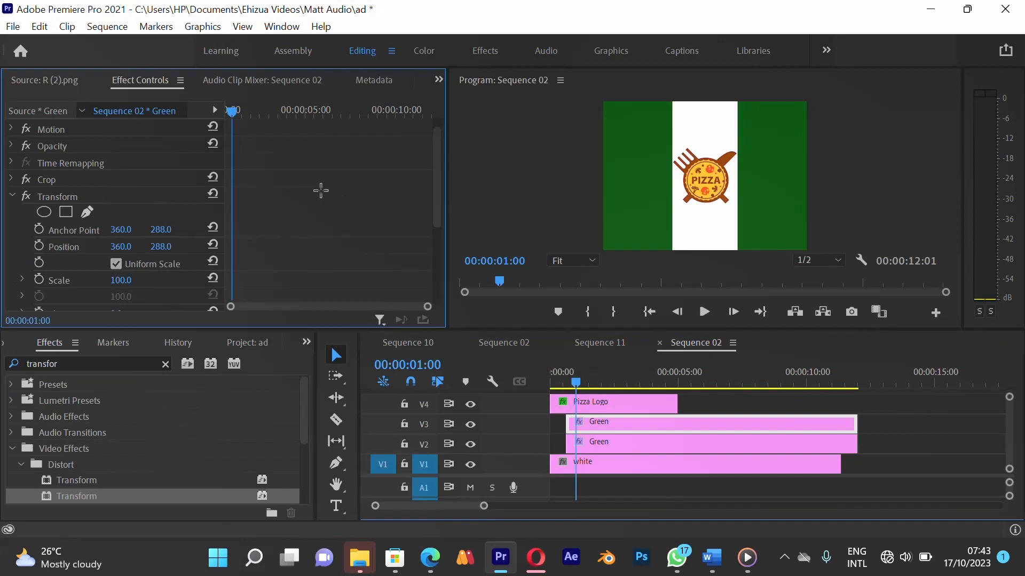
pyautogui.press('=')
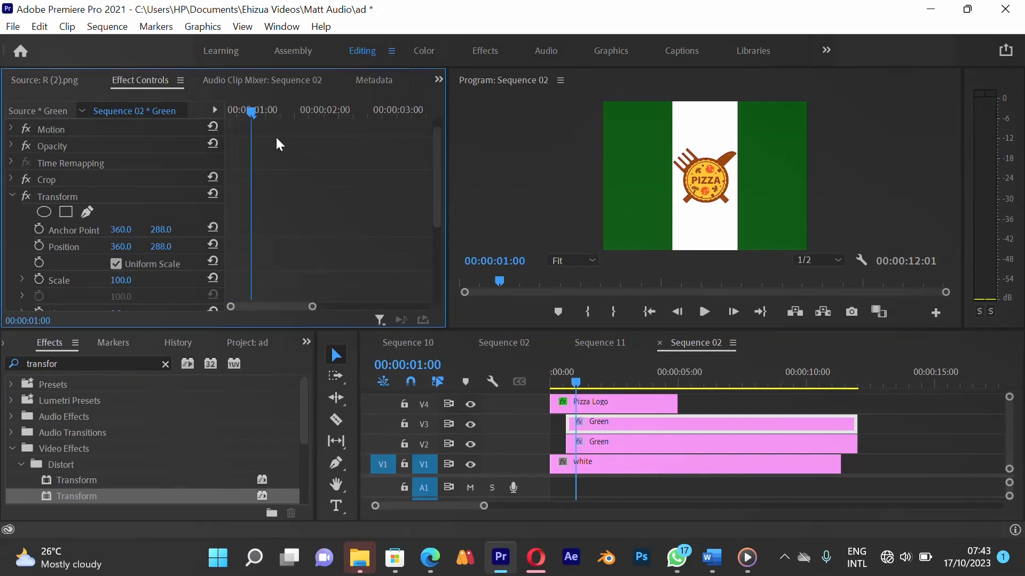
pyautogui.press('=')
pyautogui.moveTo(275, 111)
pyautogui.mouseDown()
pyautogui.moveTo(223, 117)
pyautogui.moveTo(278, 121)
pyautogui.mouseUp()
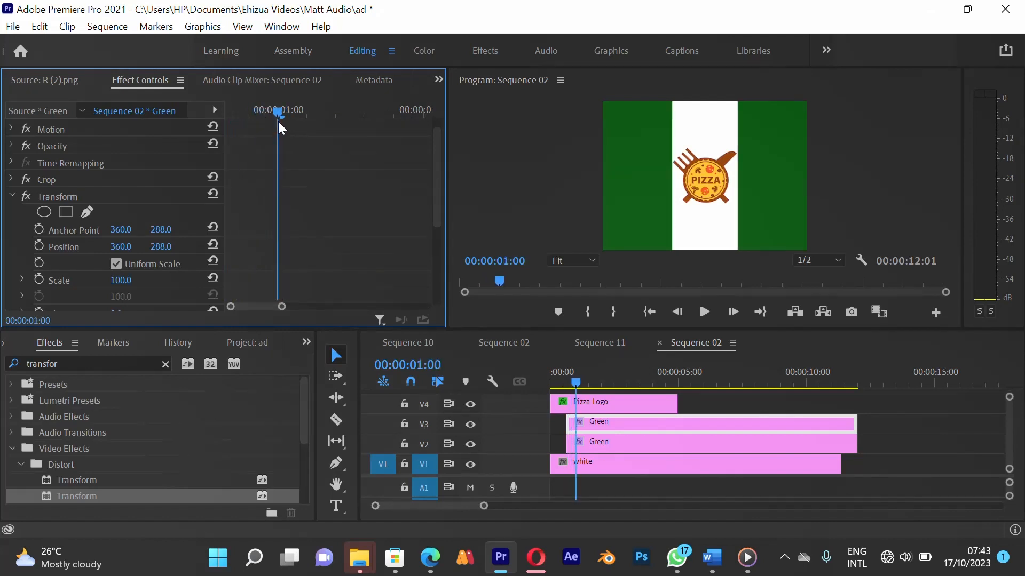
pyautogui.click(37, 245)
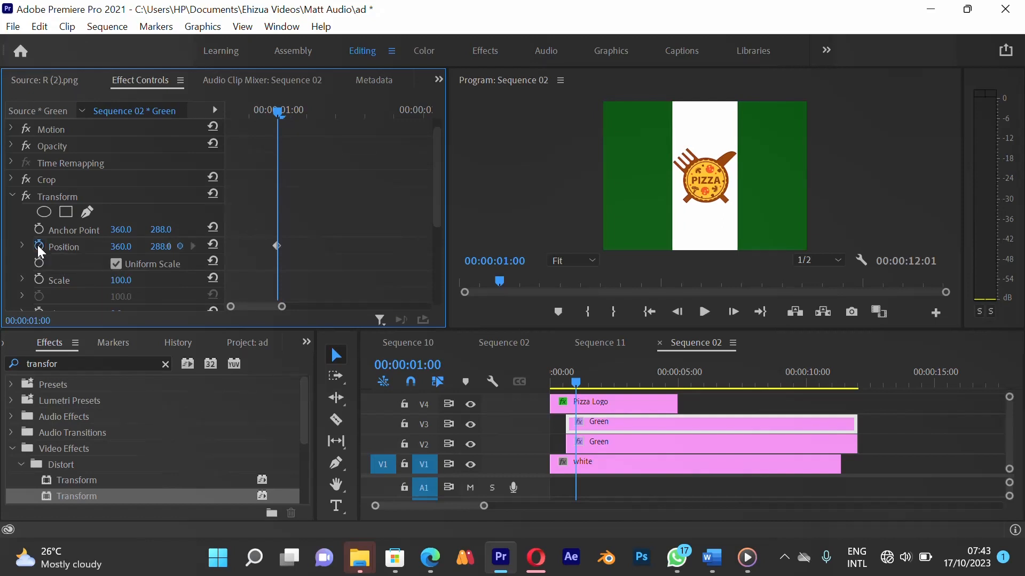
# At the clip's start, 00:00:00:16, keyframe the Transform vertical position at 882 so the right green bar sits below the frame
pyautogui.moveTo(279, 111); pyautogui.dragTo(223, 111)
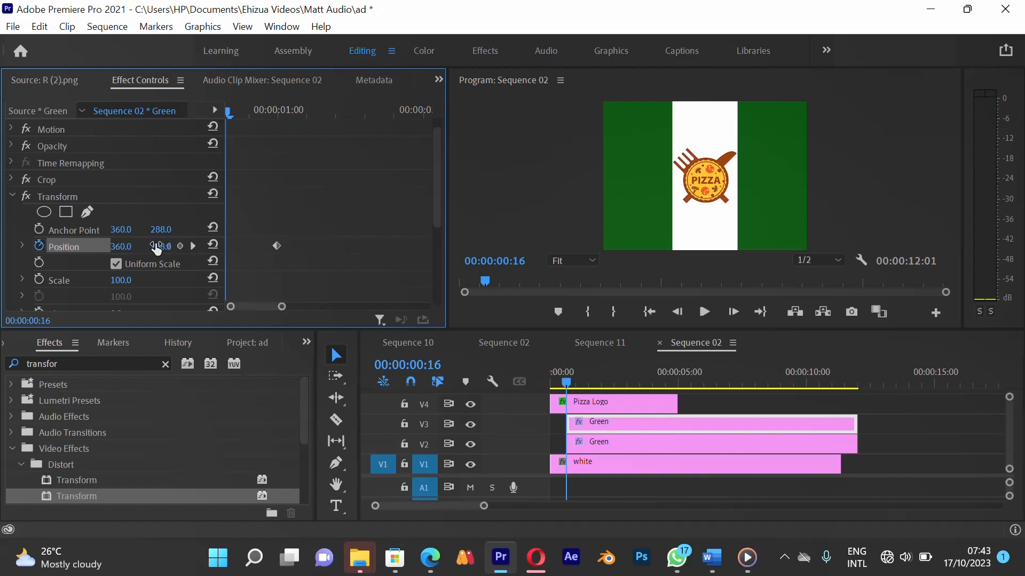
pyautogui.moveTo(160, 251); pyautogui.dragTo(645, 265)
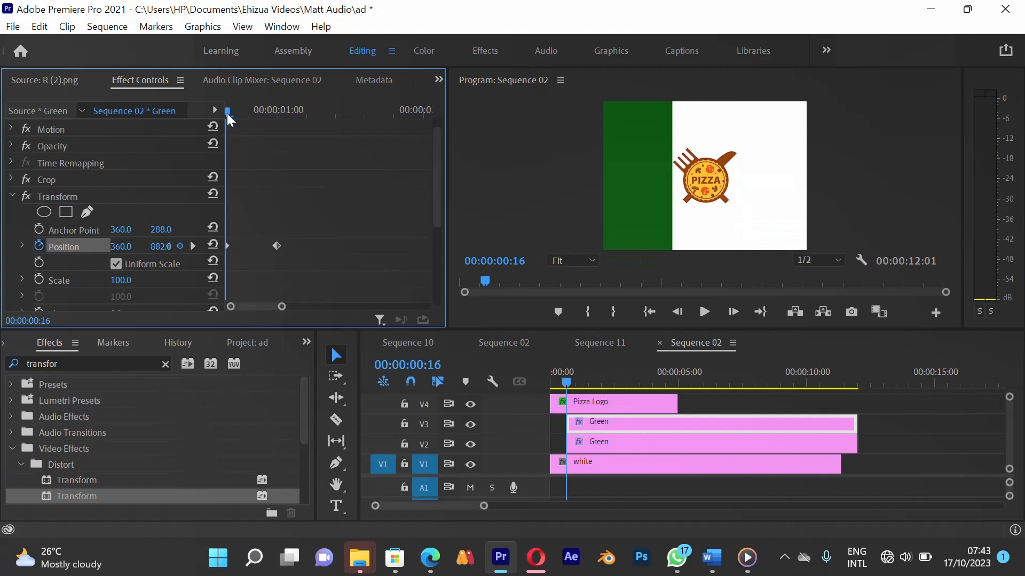
pyautogui.moveTo(228, 113)
pyautogui.mouseDown()
pyautogui.moveTo(255, 110)
pyautogui.moveTo(225, 124)
pyautogui.mouseUp()
# Turn off the Transform effect's use of the composition's shutter angle and set its Shutter Angle to 180
pyautogui.scroll(-6, 65, 264)
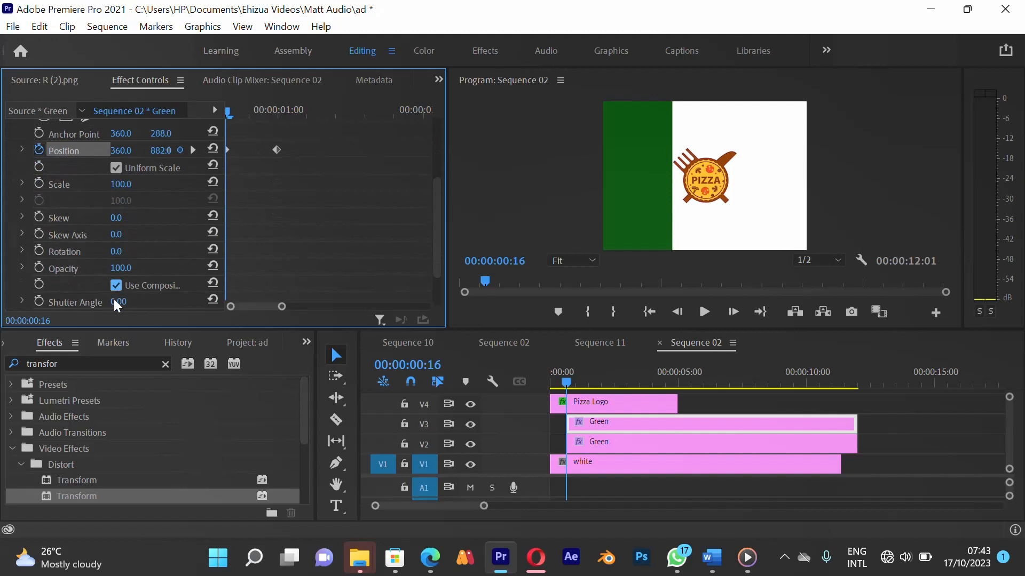
pyautogui.click(116, 287)
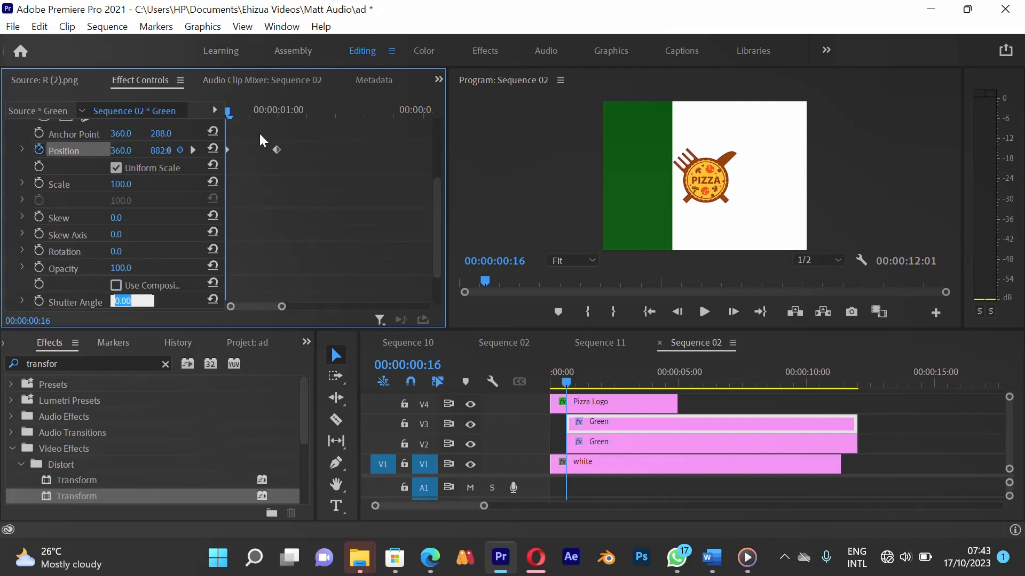
pyautogui.moveTo(236, 118); pyautogui.dragTo(242, 114)
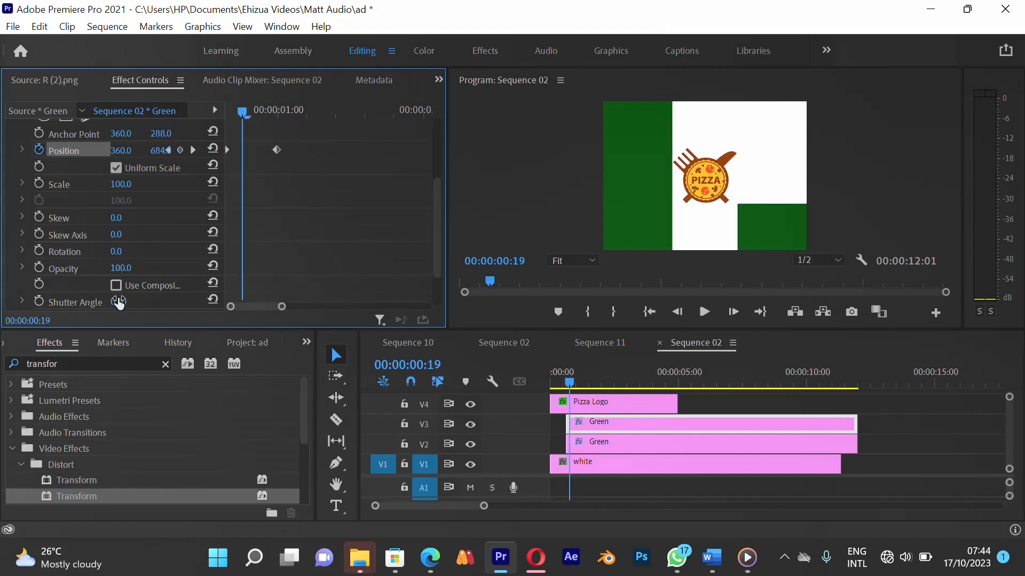
pyautogui.write('180')
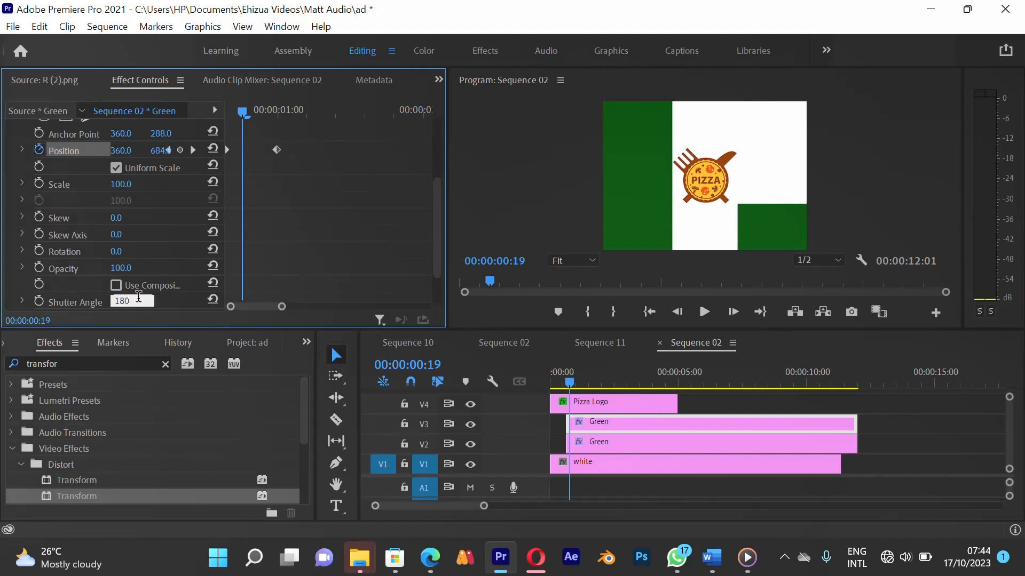
pyautogui.press('Return')
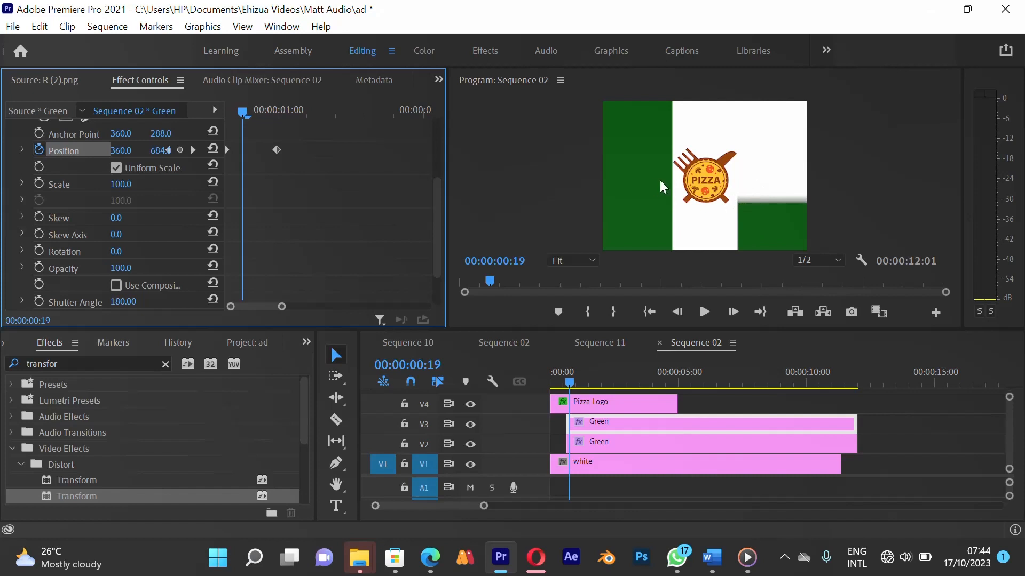
# Play the right green bar's slide-in from the start of the clip to check the motion blur
pyautogui.scroll(2, 282, 160)
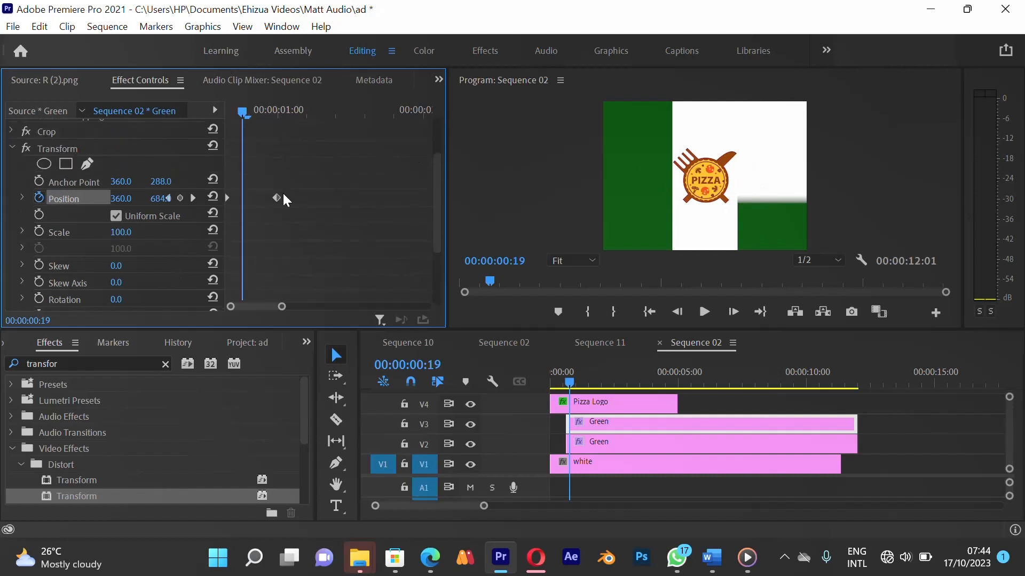
pyautogui.moveTo(244, 111); pyautogui.dragTo(216, 110)
pyautogui.press('space')
pyautogui.press('space')
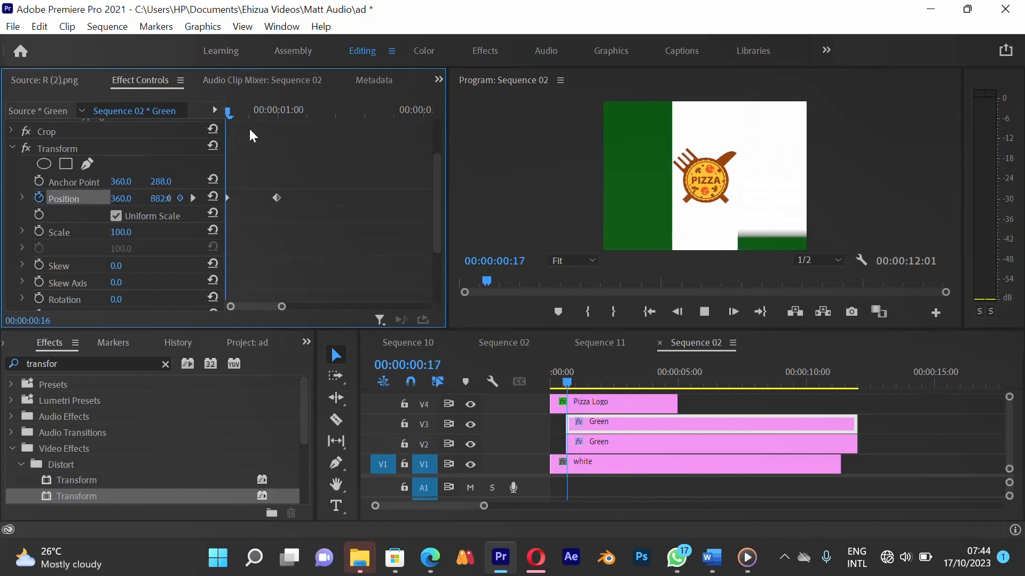
# Apply Ease In to the ending Position keyframe and Ease Out to the starting one on the V3 Green clip
pyautogui.click(267, 106)
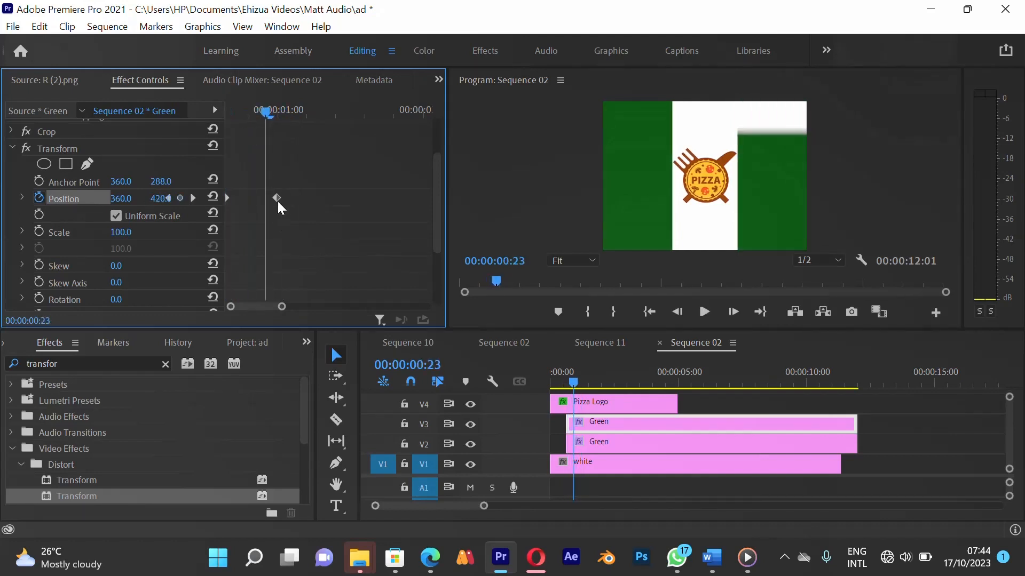
pyautogui.rightClick(277, 201)
pyautogui.moveTo(308, 338)
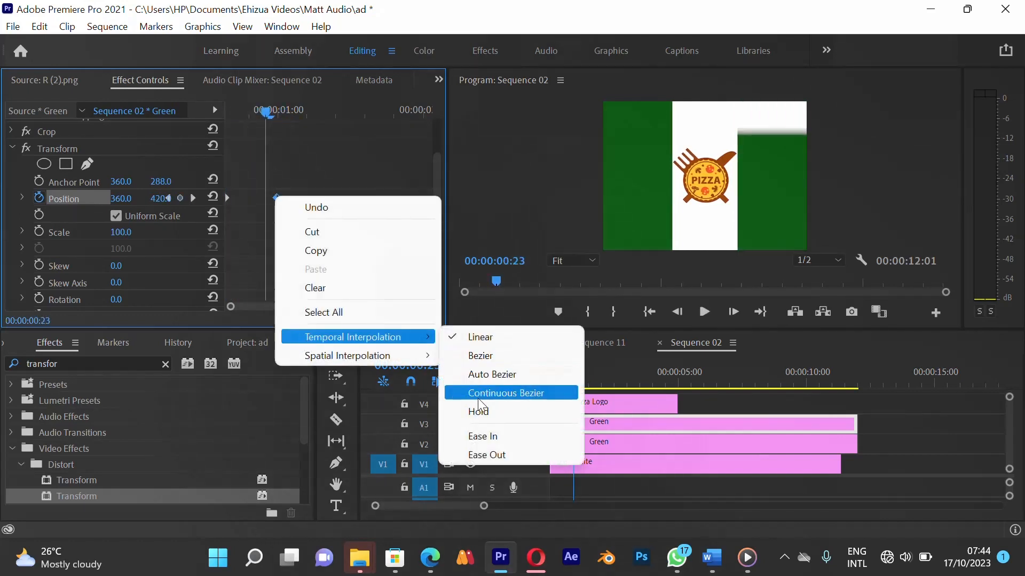
pyautogui.click(480, 442)
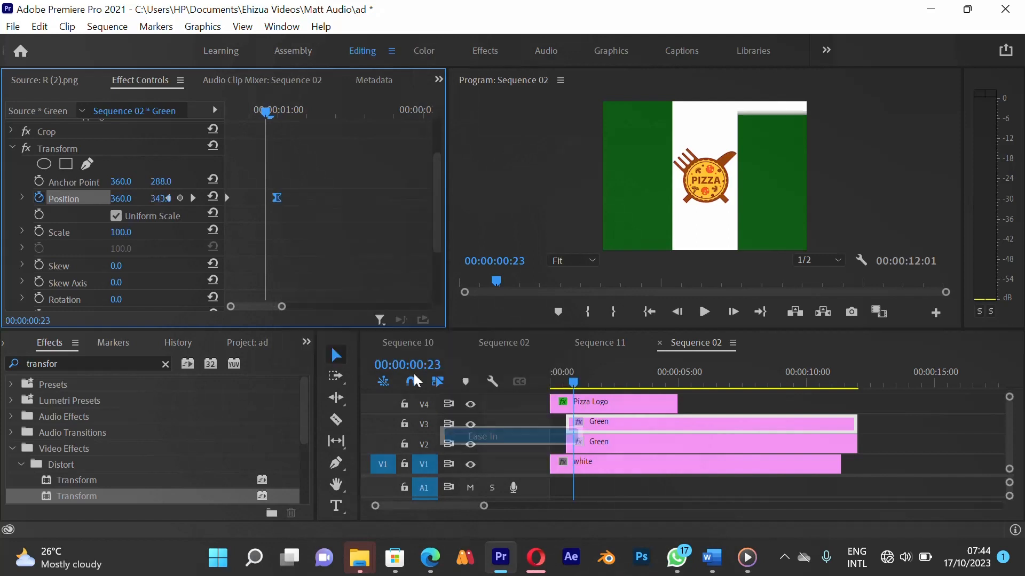
pyautogui.rightClick(228, 197)
pyautogui.moveTo(306, 341)
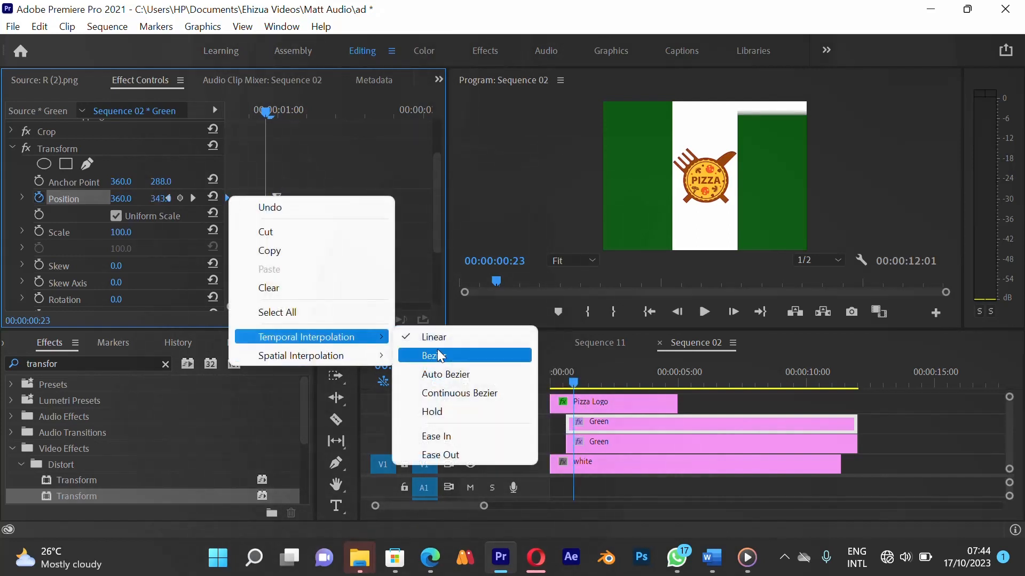
pyautogui.click(459, 454)
# Play back the eased slide-in of the right green bar from the clip's start
pyautogui.moveTo(261, 111); pyautogui.dragTo(229, 111)
pyautogui.press('space')
pyautogui.click(232, 111)
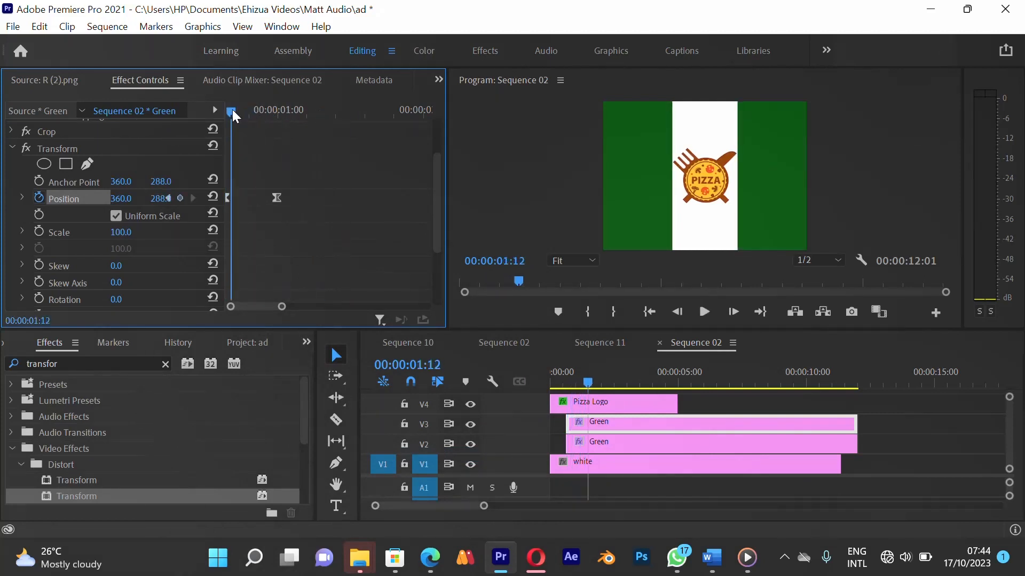
pyautogui.press('space')
# Slow the right bar's slide-in by moving its ending Position keyframe to 00:00:01:05
pyautogui.moveTo(259, 111); pyautogui.dragTo(225, 134)
pyautogui.moveTo(277, 198); pyautogui.dragTo(307, 198)
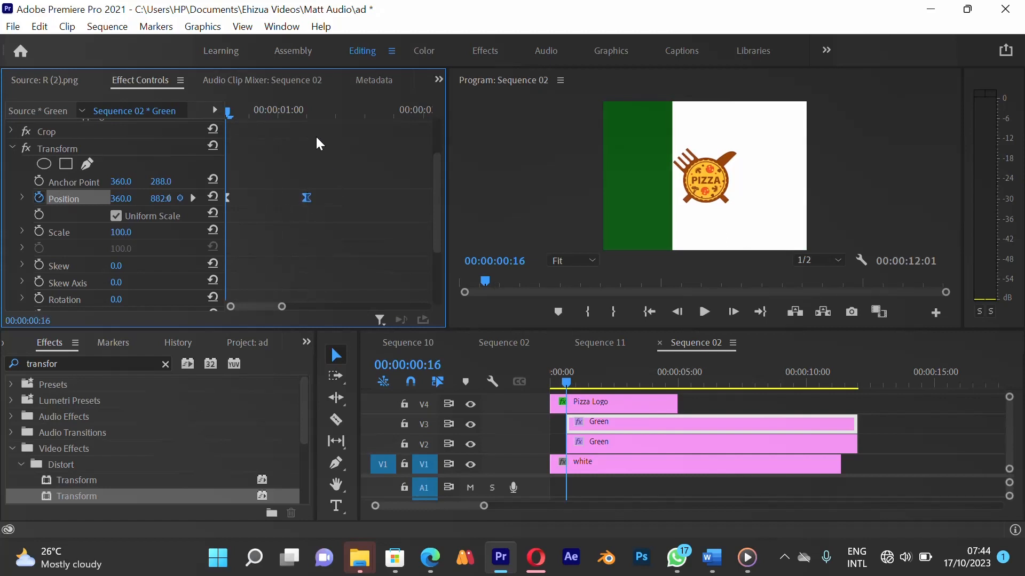
pyautogui.click(305, 109)
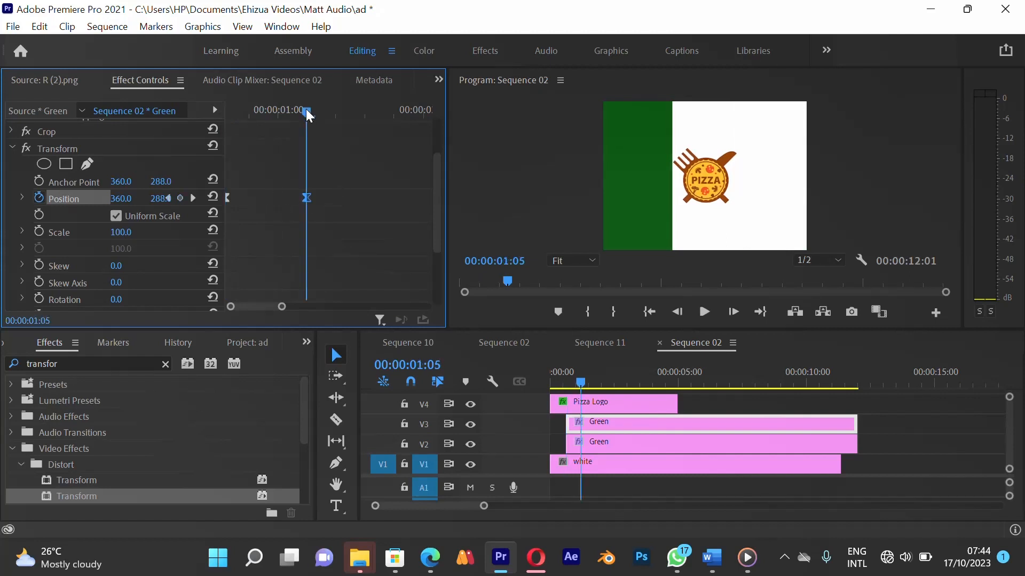
# Apply the Transform effect to the Green clip on track V2
pyautogui.click(595, 444)
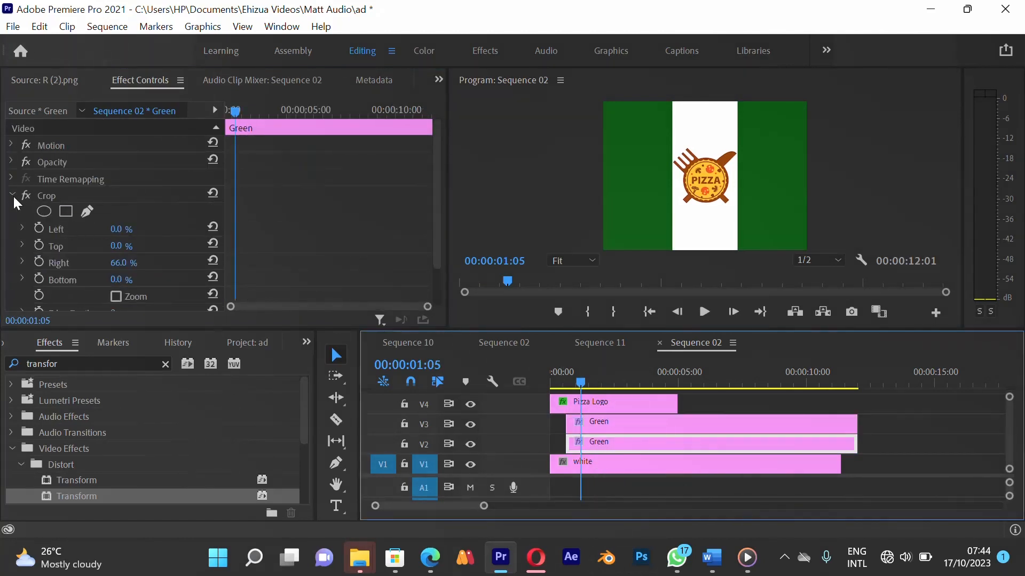
pyautogui.click(12, 196)
pyautogui.moveTo(60, 496); pyautogui.dragTo(593, 444)
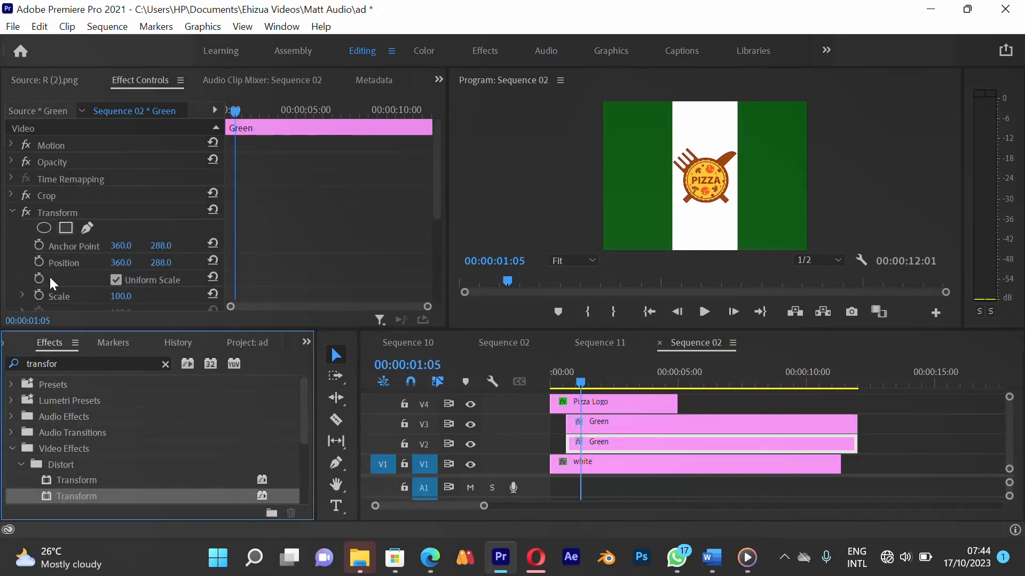
# Add a Transform Position keyframe to the V2 Green clip at 00:00:01:05
pyautogui.scroll(-2, 19, 259)
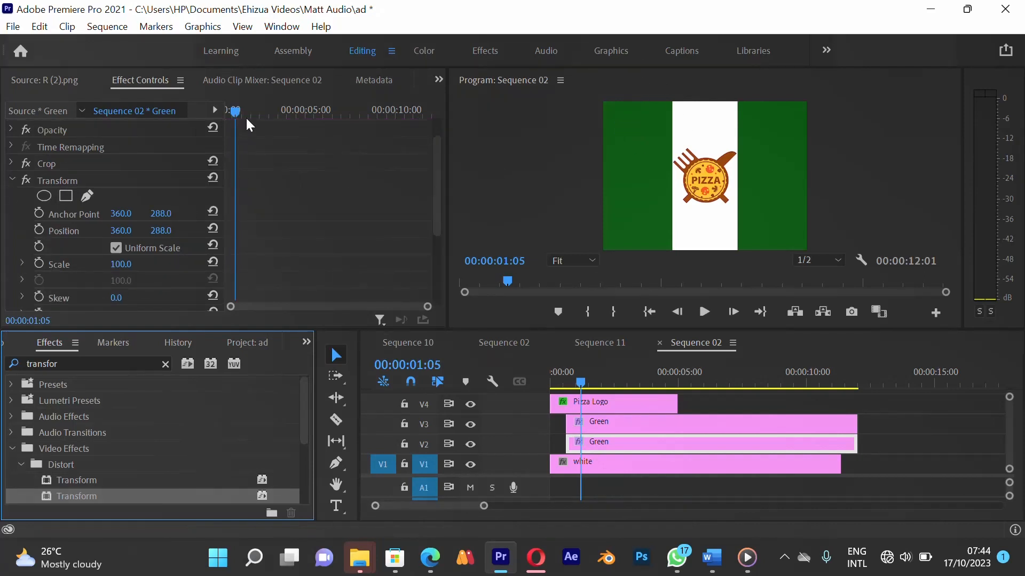
pyautogui.press('=')
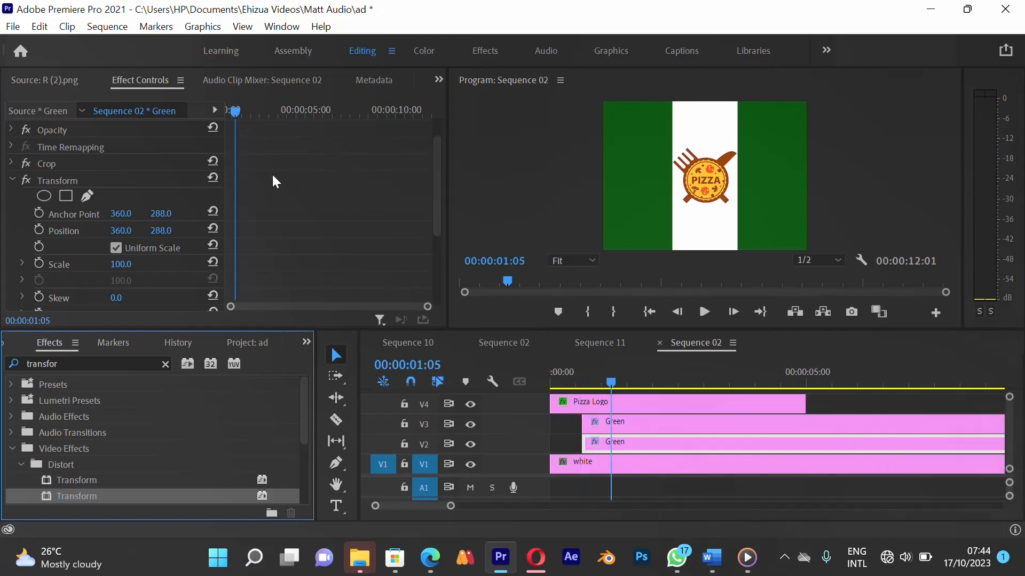
pyautogui.press('-')
pyautogui.click(272, 175)
pyautogui.press('=')
pyautogui.press('=')
pyautogui.press('=')
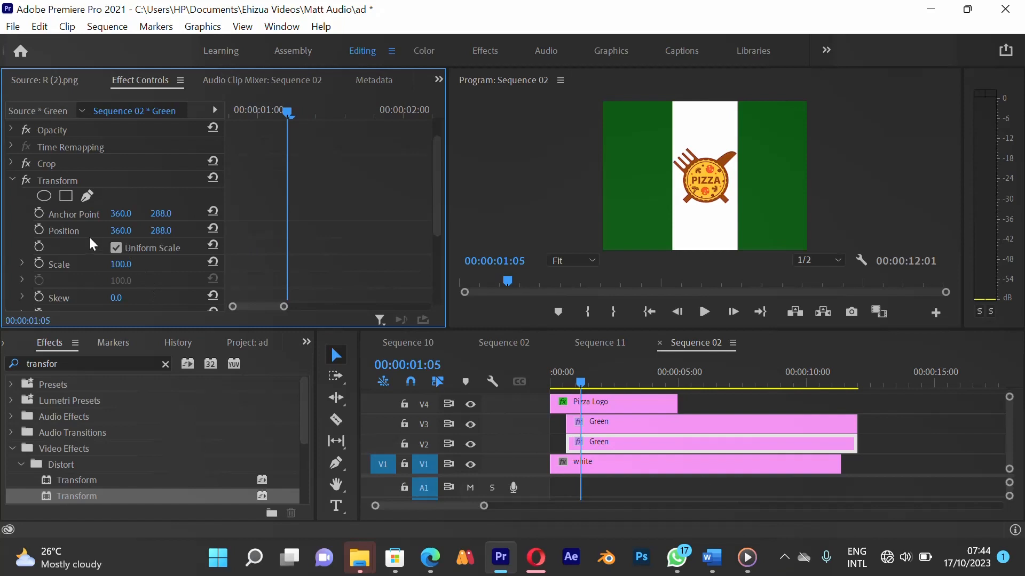
pyautogui.click(42, 227)
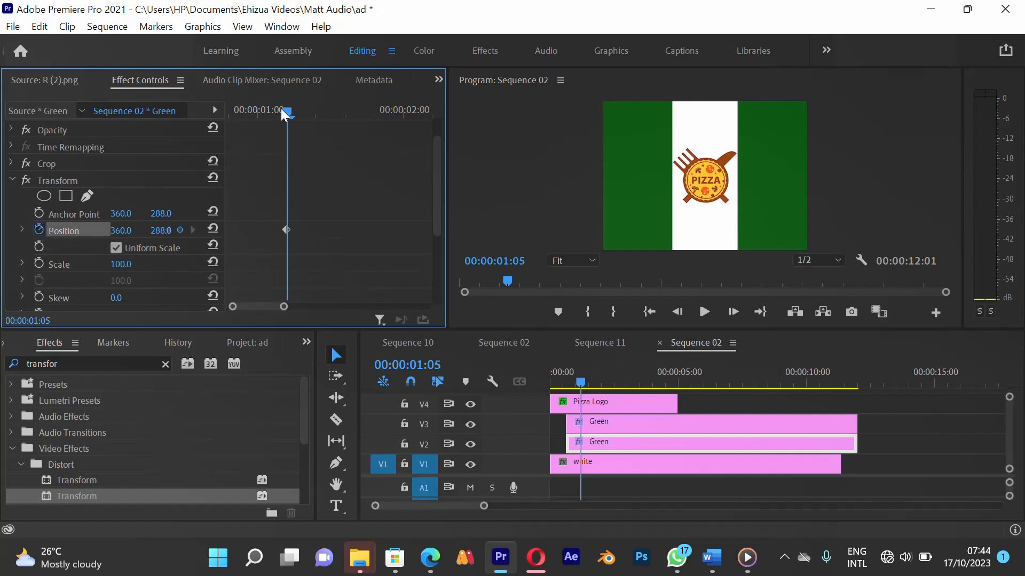
# At 00:00:00:16, keyframe the V2 clip's Transform vertical position at a negative value that moves the left green bar above the frame
pyautogui.moveTo(281, 108); pyautogui.dragTo(200, 115)
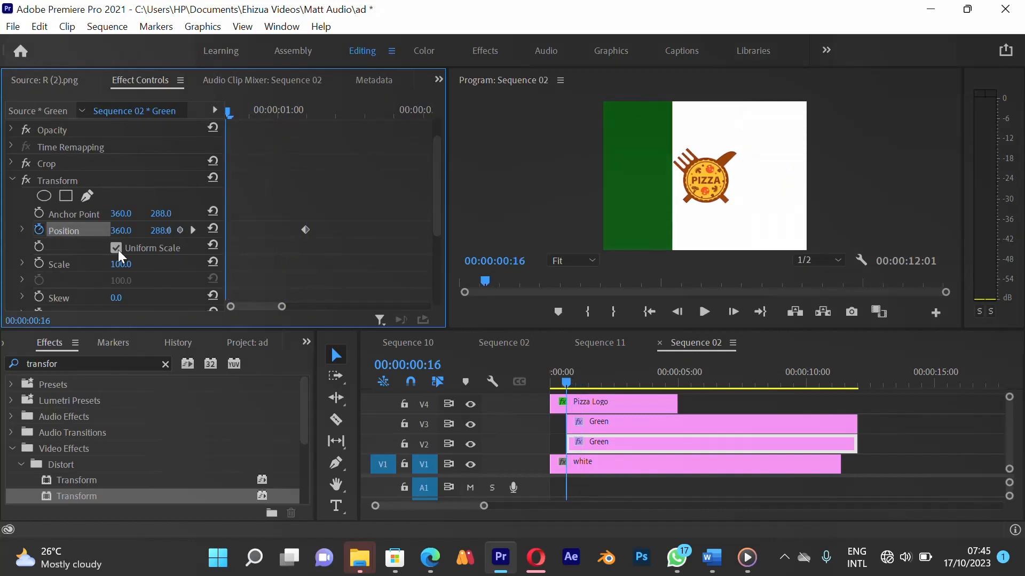
pyautogui.moveTo(156, 236); pyautogui.dragTo(71, 237)
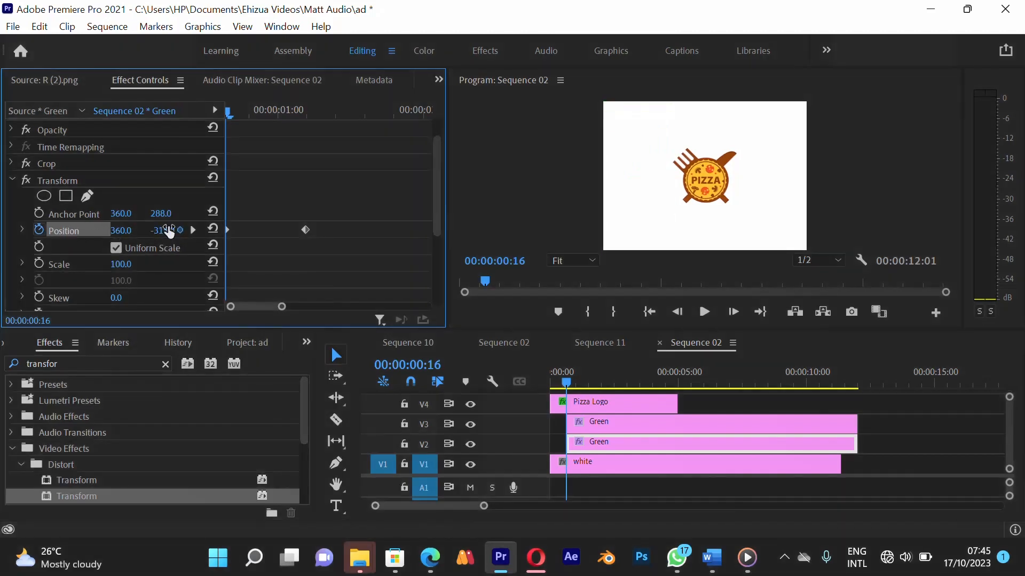
# Turn off the composition's shutter angle in the V2 Green clip's Transform effect and set its Shutter Angle to 180
pyautogui.moveTo(227, 106); pyautogui.dragTo(223, 179)
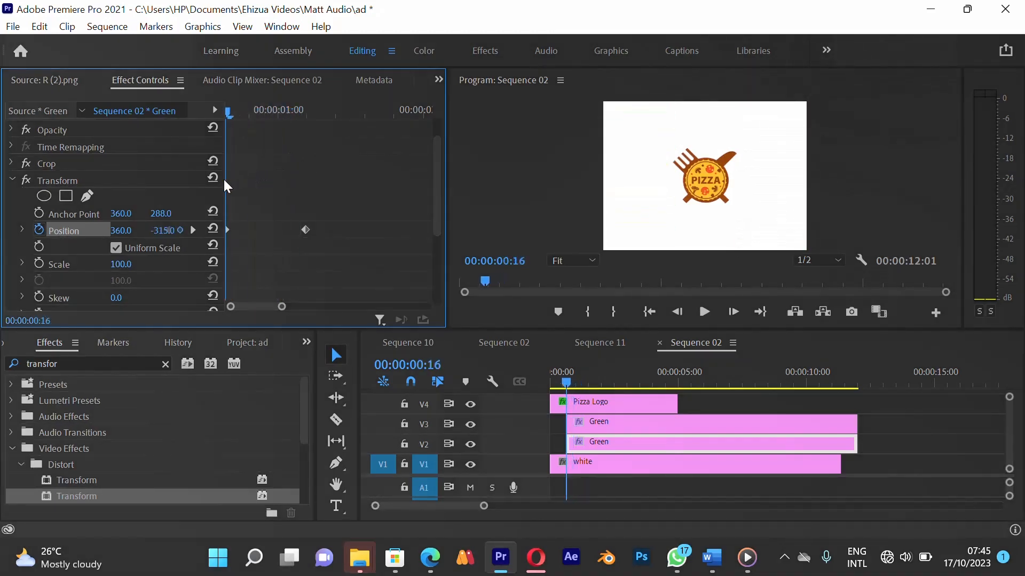
pyautogui.scroll(-1, 73, 255)
pyautogui.scroll(-2, 74, 255)
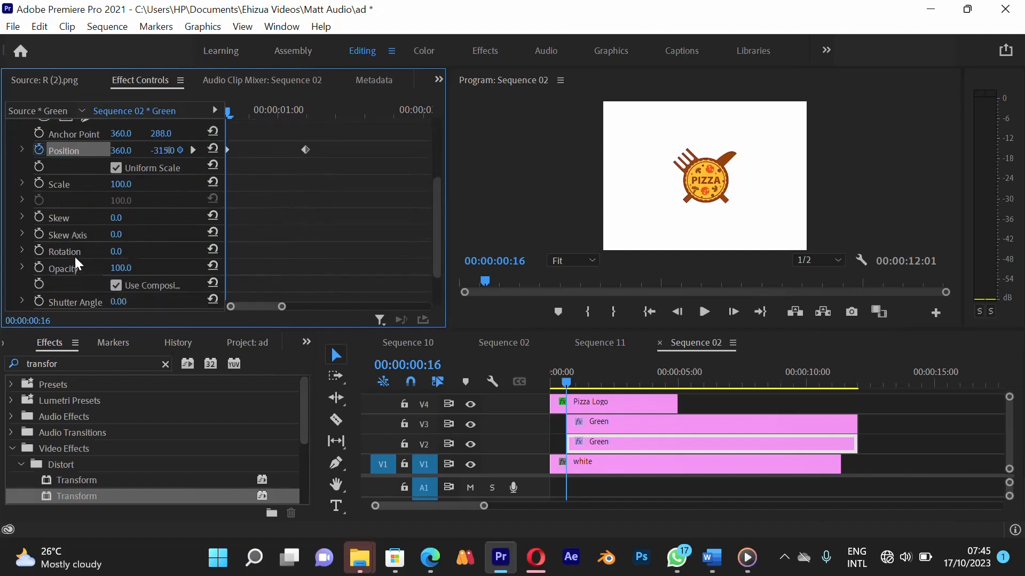
pyautogui.scroll(-1, 75, 255)
pyautogui.click(110, 268)
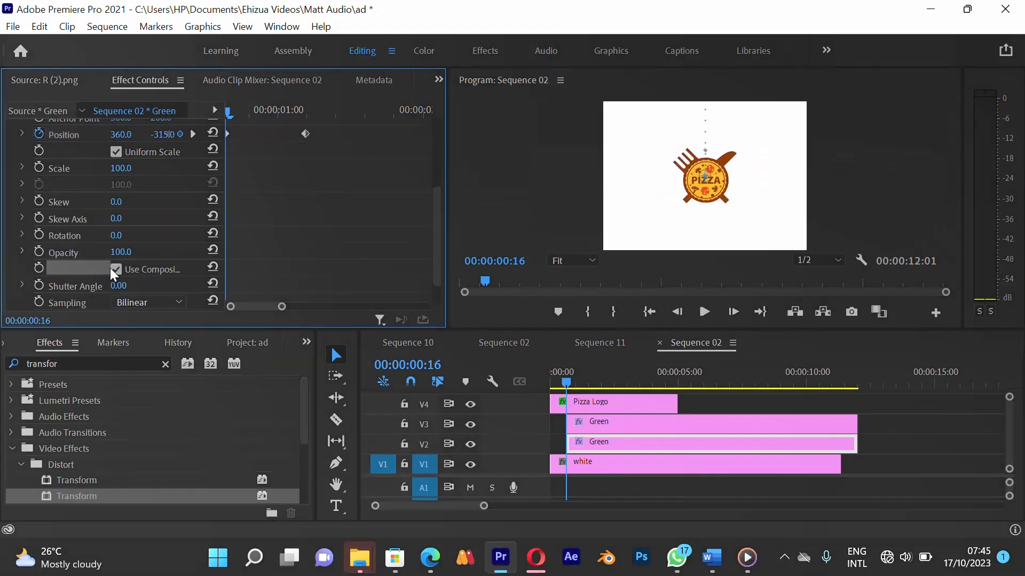
pyautogui.click(116, 270)
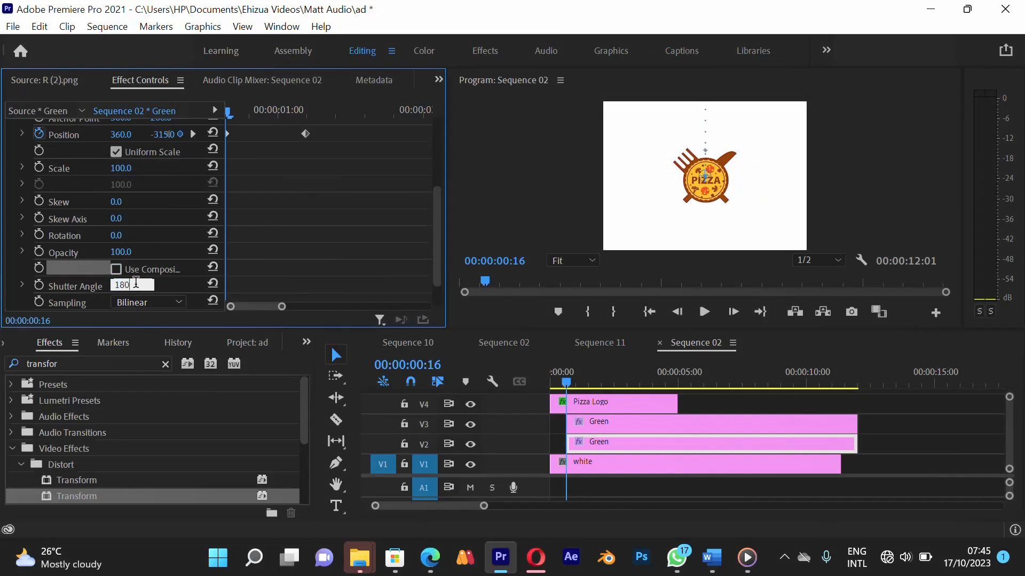
pyautogui.press('Return')
# Play the sequence from the start to check both green bars sliding in with motion blur
pyautogui.moveTo(576, 378); pyautogui.dragTo(542, 380)
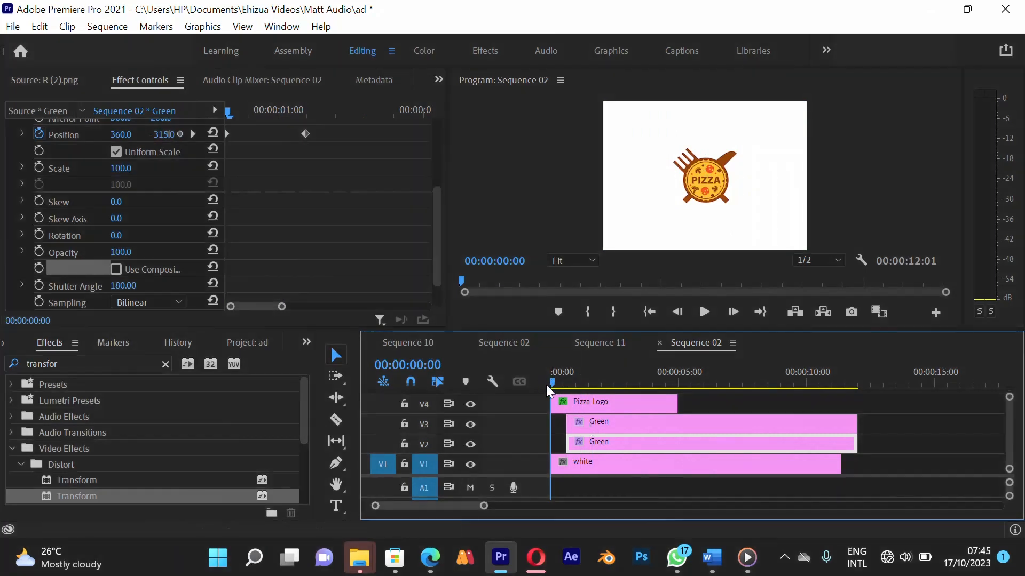
pyautogui.press('space')
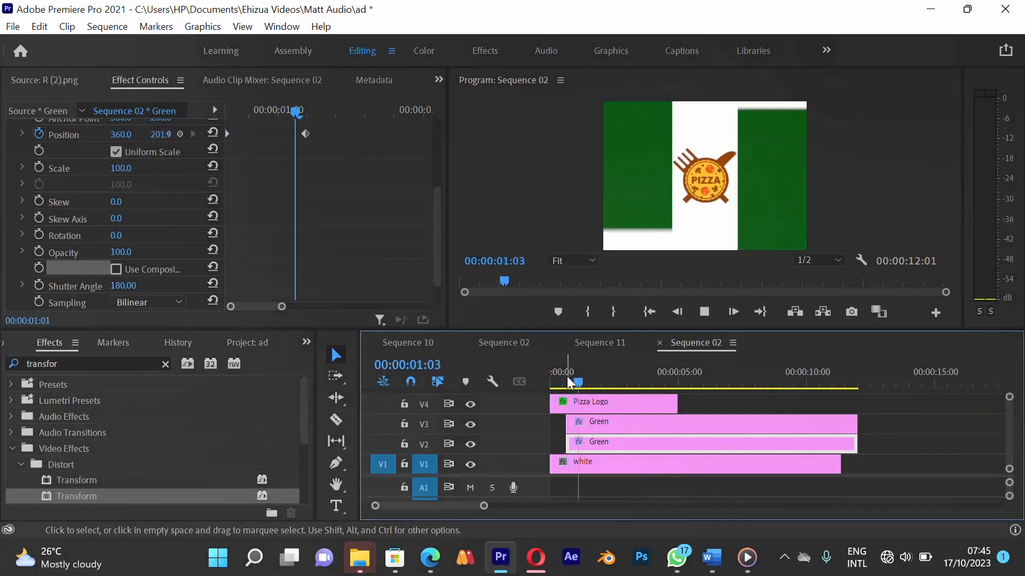
pyautogui.moveTo(567, 378); pyautogui.dragTo(525, 379)
pyautogui.press('space')
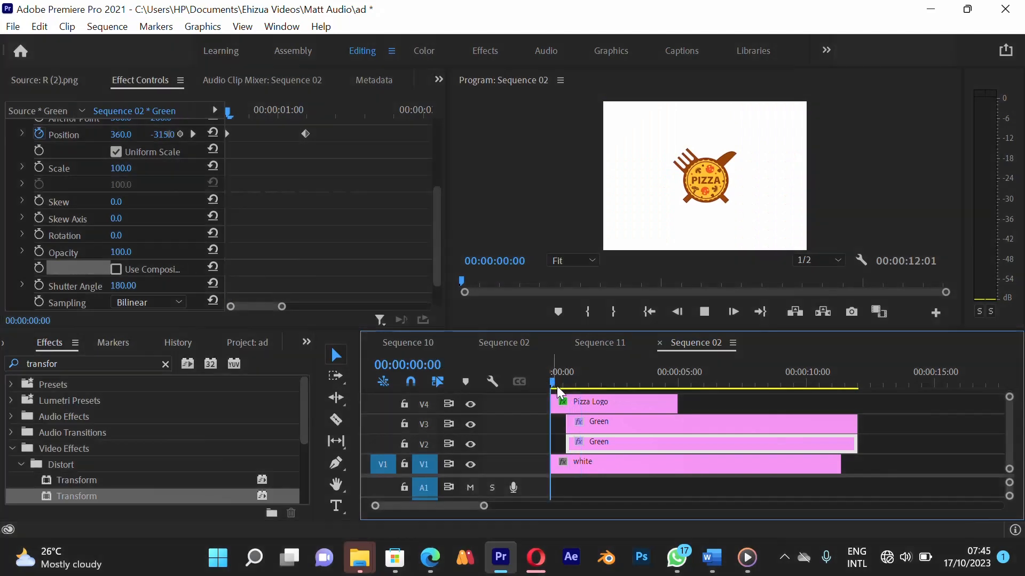
pyautogui.moveTo(571, 385); pyautogui.dragTo(550, 391)
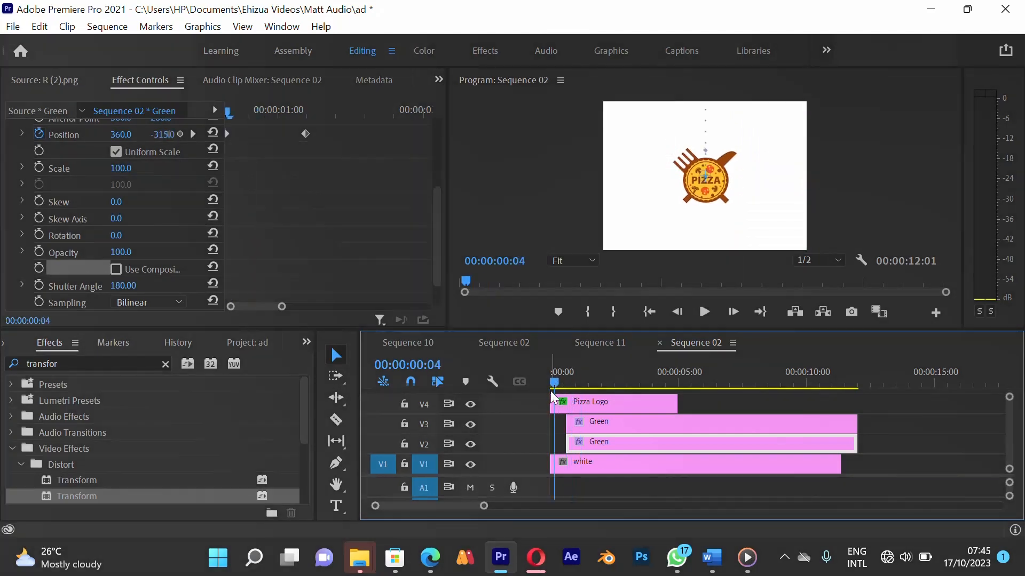
# Examine the Scale and Opacity keyframes in the Pizza Logo clip's Transform effect
pyautogui.click(565, 406)
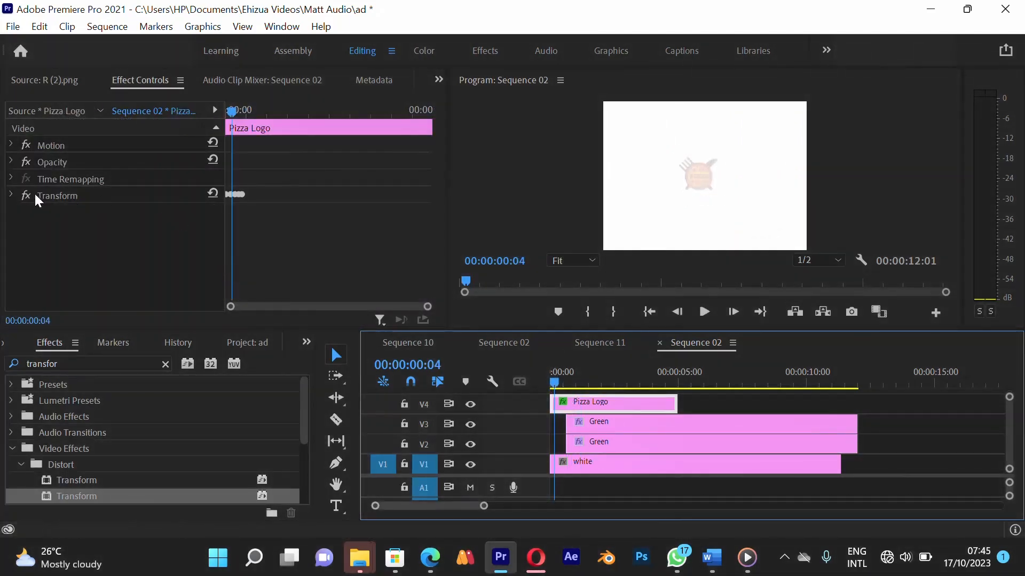
pyautogui.click(10, 195)
pyautogui.scroll(-1, 15, 233)
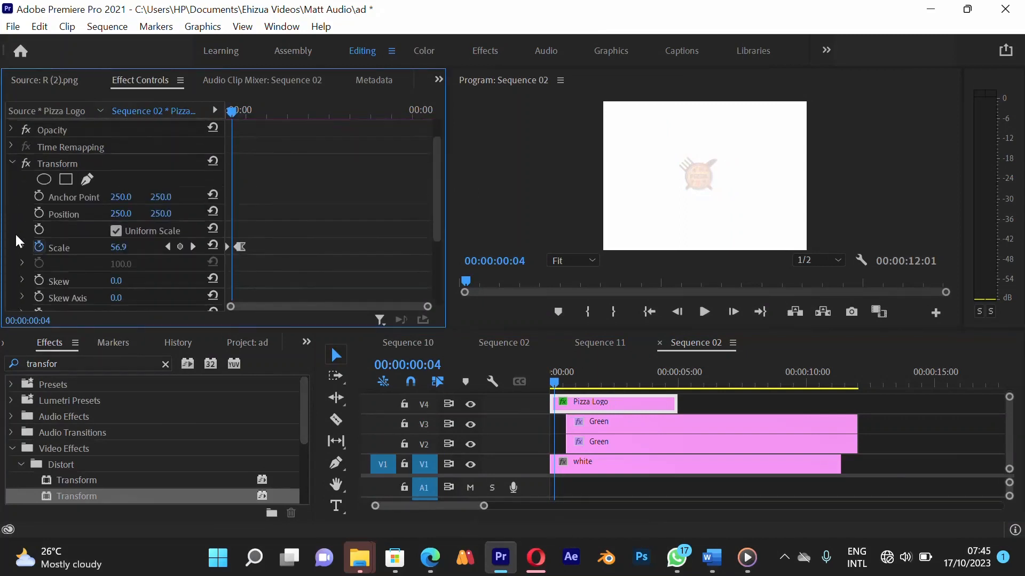
pyautogui.scroll(1, 15, 232)
pyautogui.scroll(-1, 15, 233)
pyautogui.scroll(-2, 15, 232)
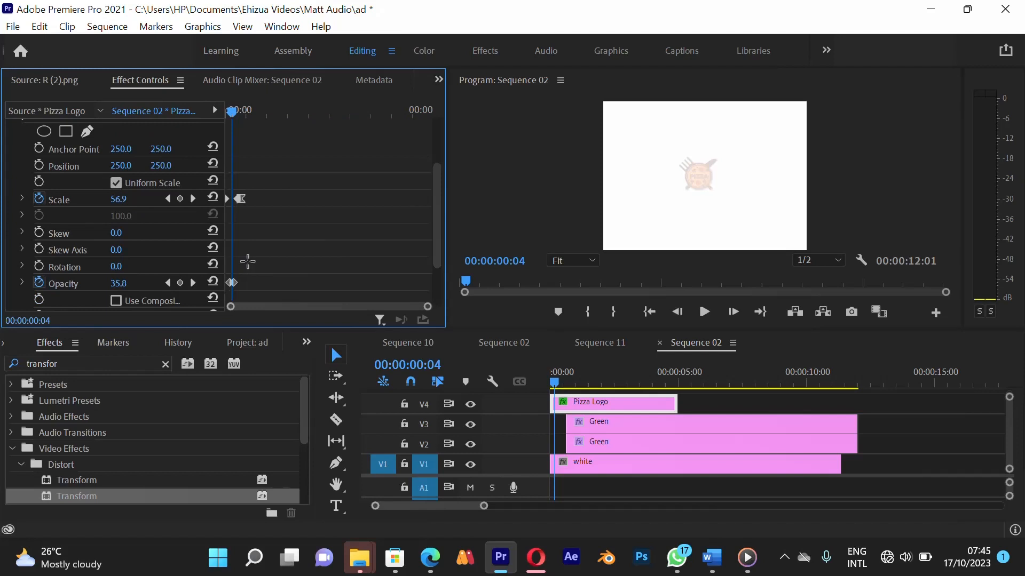
pyautogui.scroll(3, 246, 261)
pyautogui.click(264, 112)
pyautogui.moveTo(263, 110); pyautogui.dragTo(228, 128)
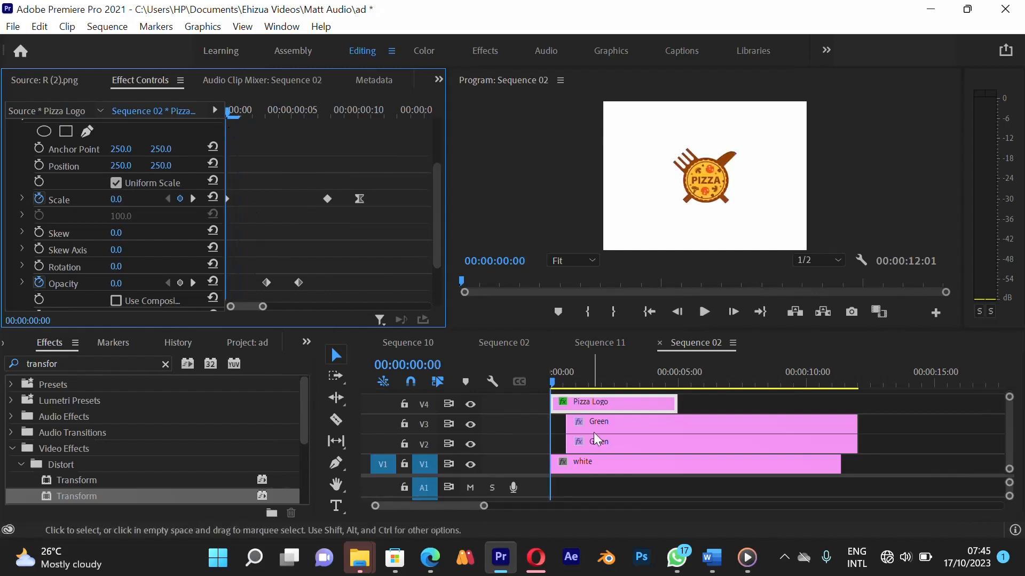
# Move the Pizza Logo clip on track V4 so that it starts at 00:00:00:02
pyautogui.click(584, 401)
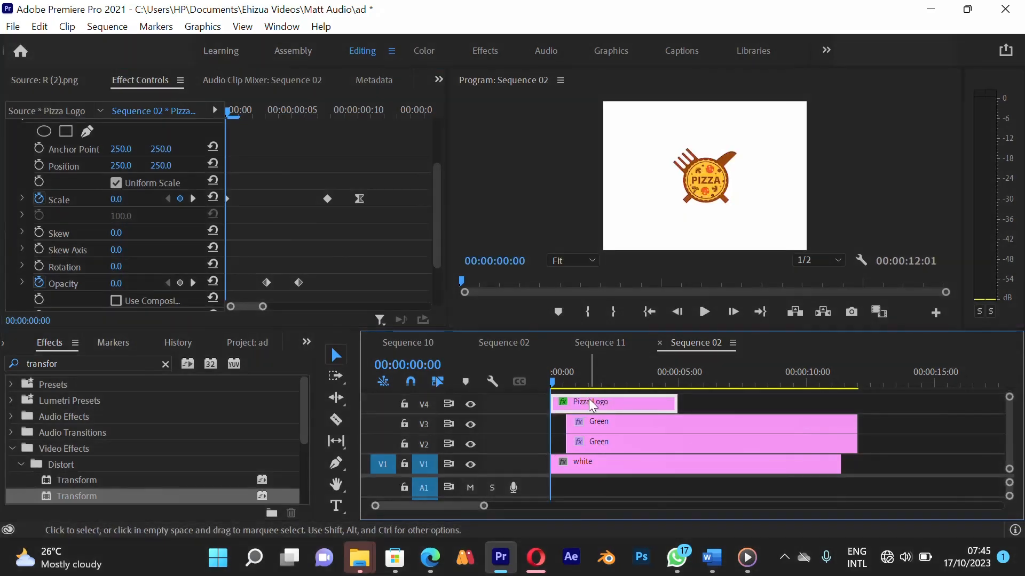
pyautogui.click(588, 399)
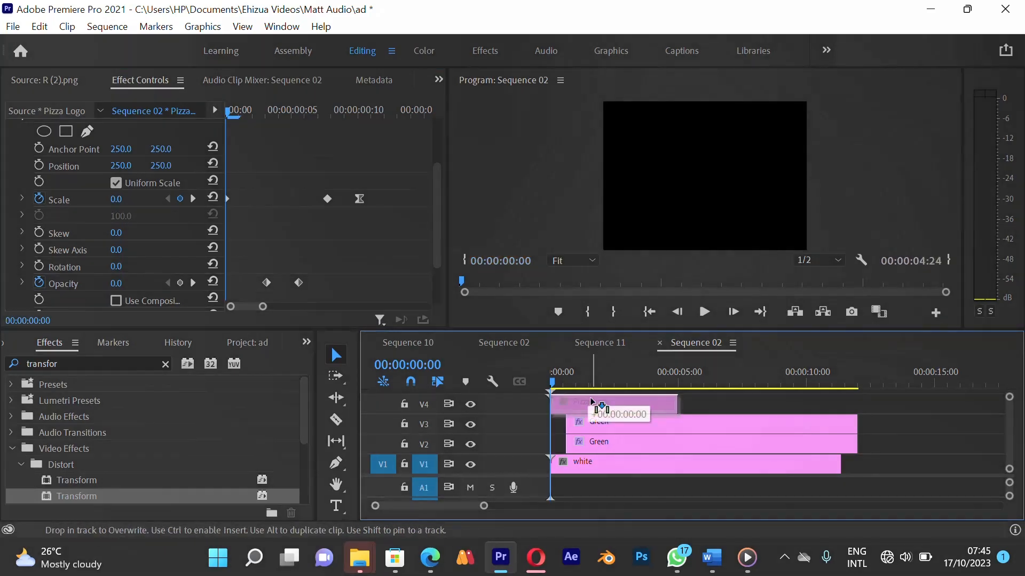
pyautogui.press('=')
pyautogui.press('=')
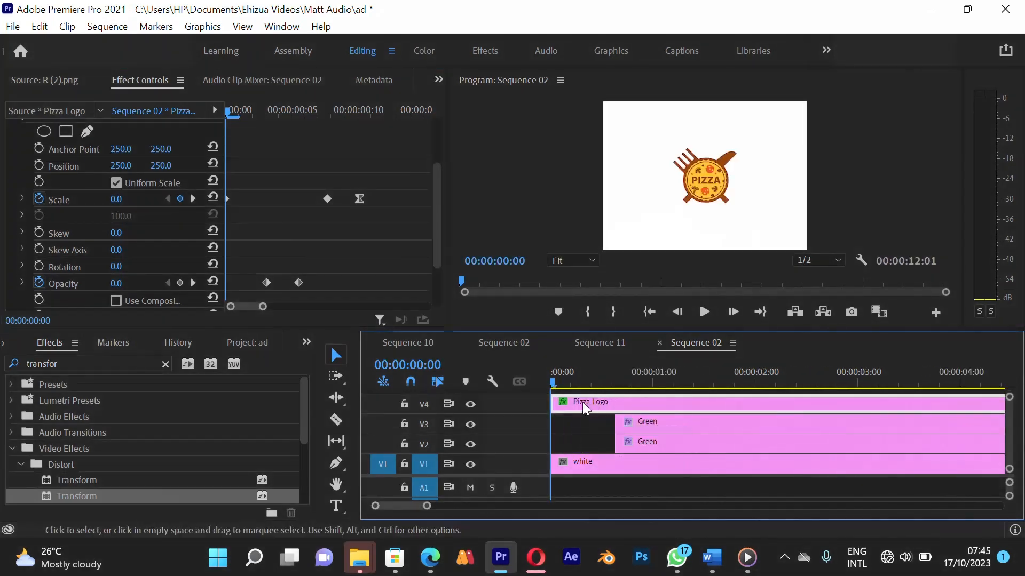
pyautogui.click(583, 401)
pyautogui.moveTo(587, 399)
pyautogui.mouseDown()
pyautogui.moveTo(604, 400)
pyautogui.moveTo(583, 404)
pyautogui.mouseUp()
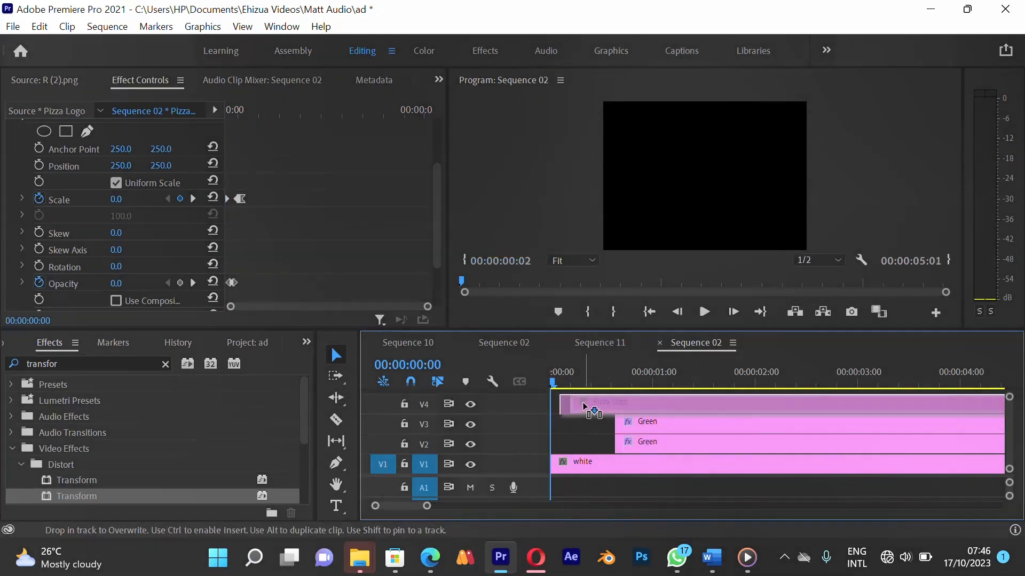
# Play the opening of the sequence to check the timing of the shifted Pizza Logo clip
pyautogui.press('=')
pyautogui.press('=')
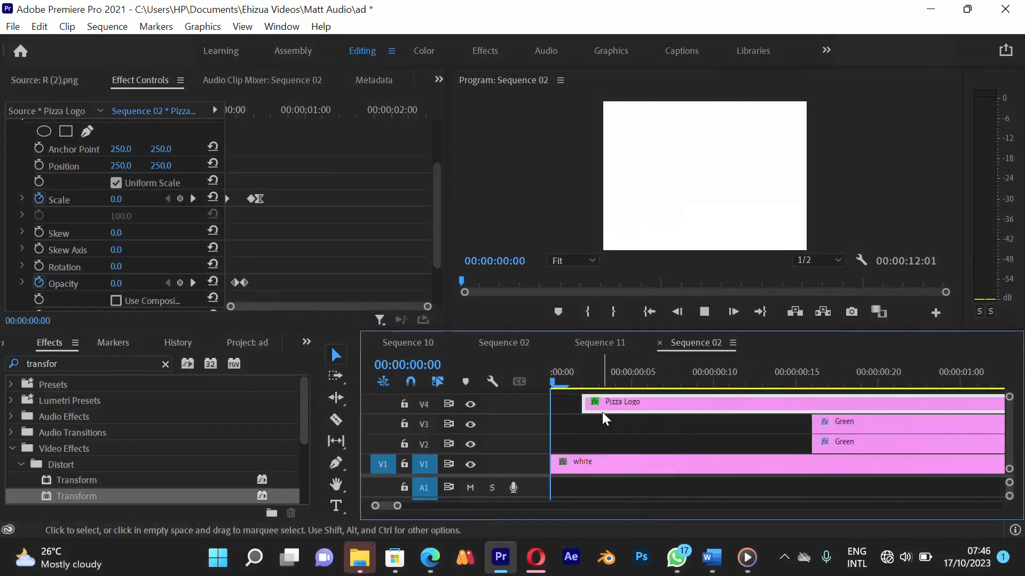
pyautogui.press('space')
pyautogui.press('space')
pyautogui.press('\\')
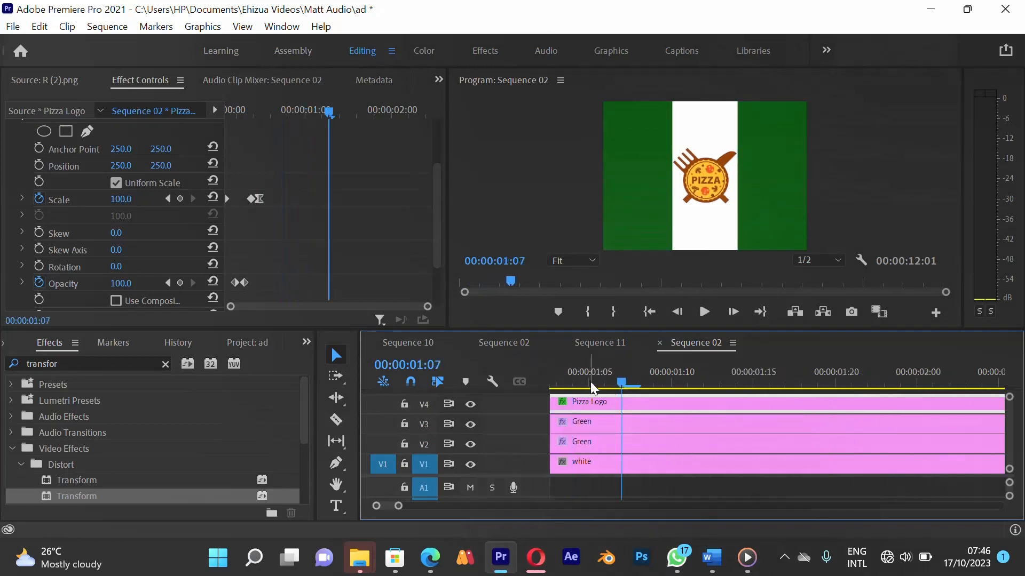
pyautogui.press('=')
pyautogui.press('=')
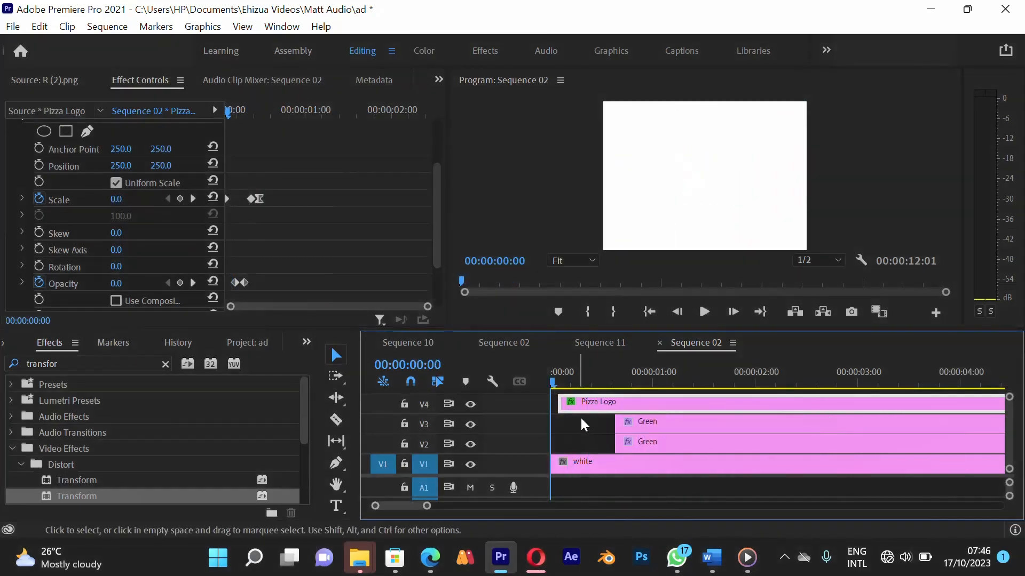
pyautogui.press('space')
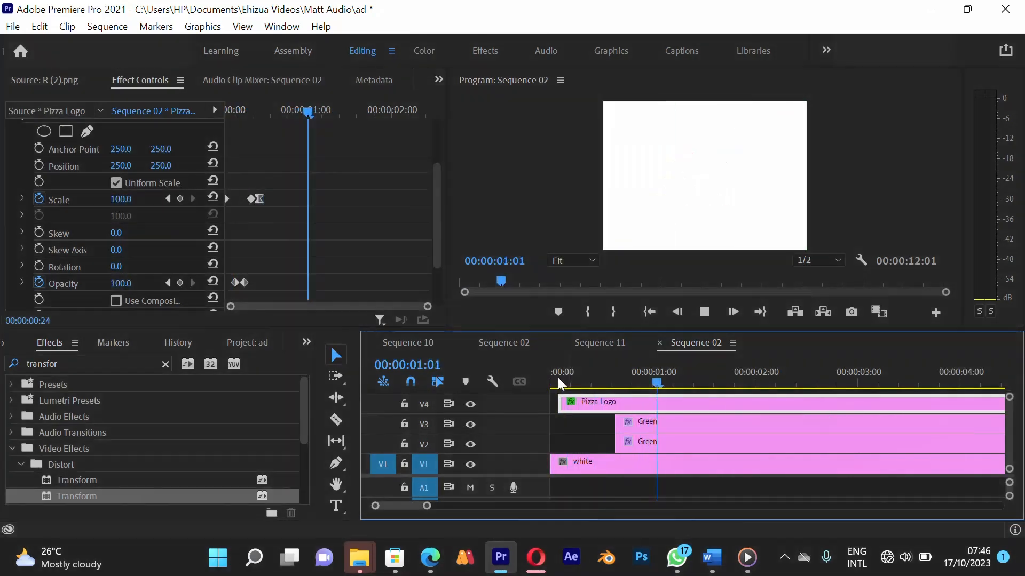
# Trim about two frames off the start of the Pizza Logo clip and place the clip at 00:00:00:02
pyautogui.click(559, 382)
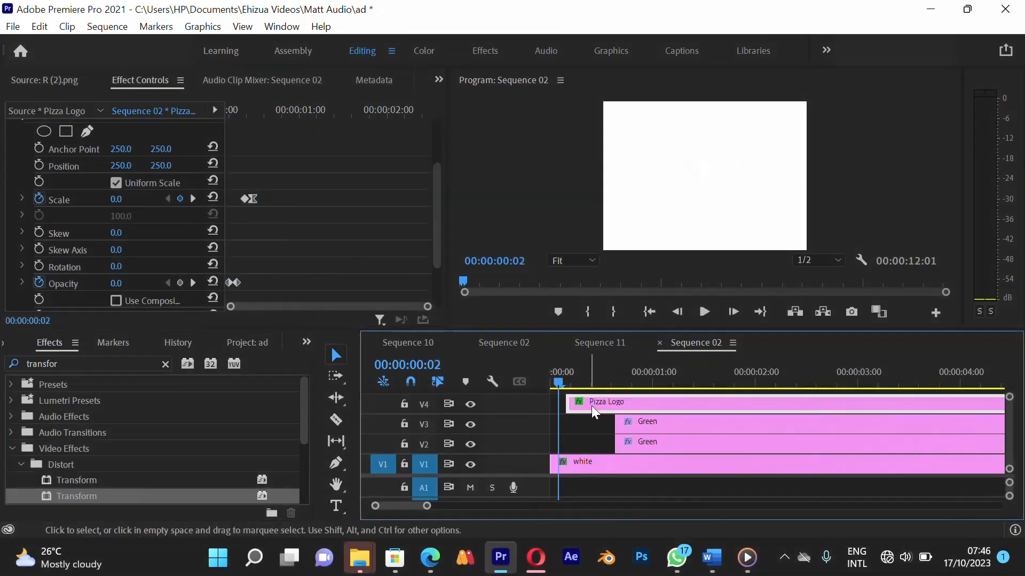
pyautogui.moveTo(582, 407); pyautogui.dragTo(586, 405)
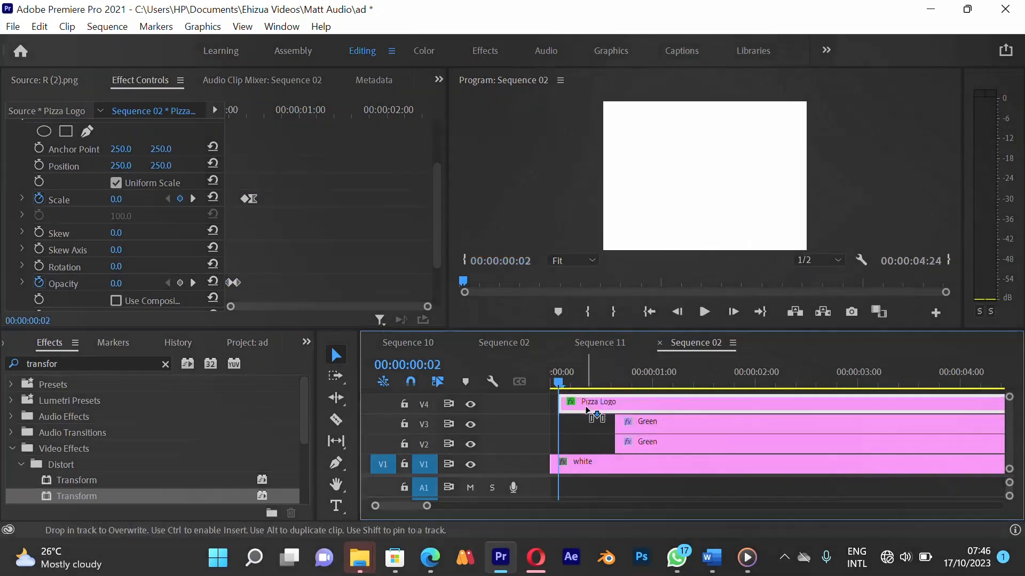
pyautogui.press('space')
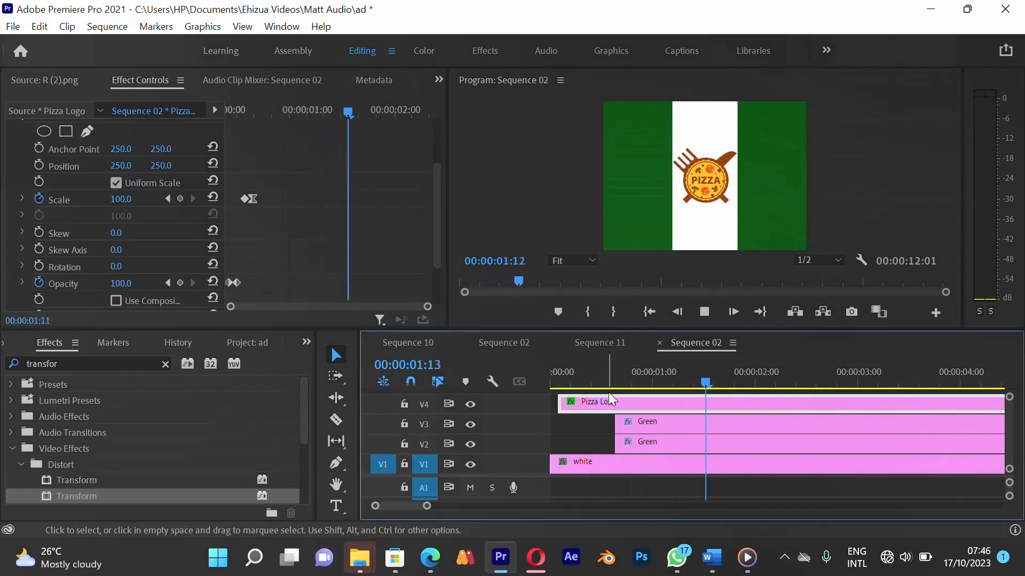
pyautogui.press('space')
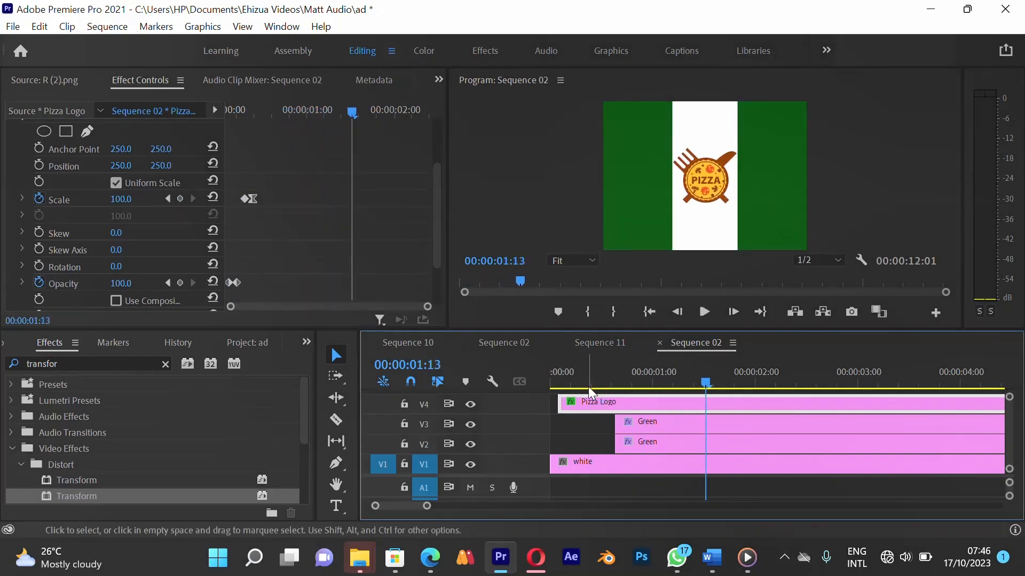
# Replay the sequence from 00:00:00:00 to check how the trimmed logo and the green bars appear
pyautogui.moveTo(584, 386); pyautogui.dragTo(549, 386)
pyautogui.press('space')
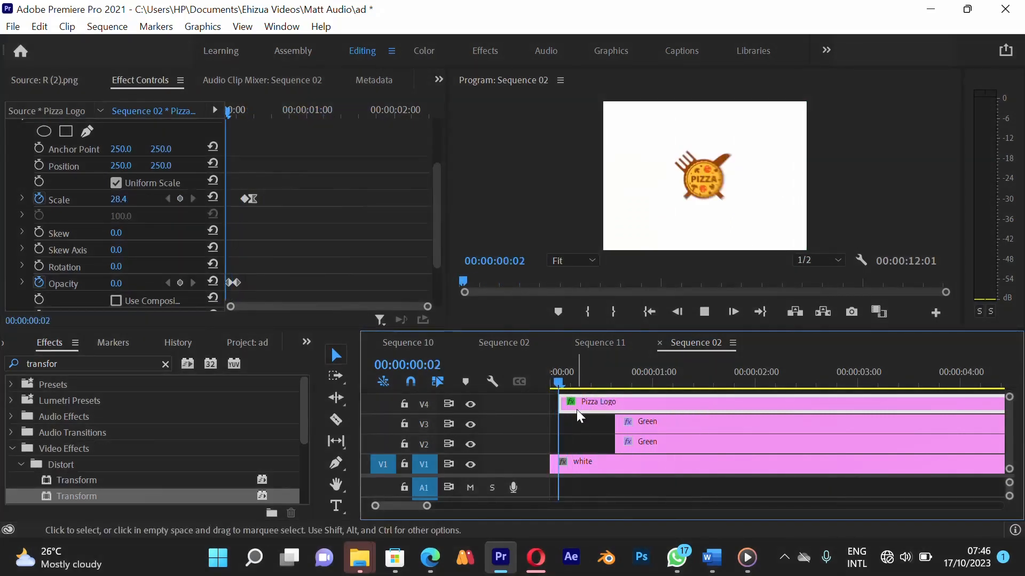
pyautogui.press('space')
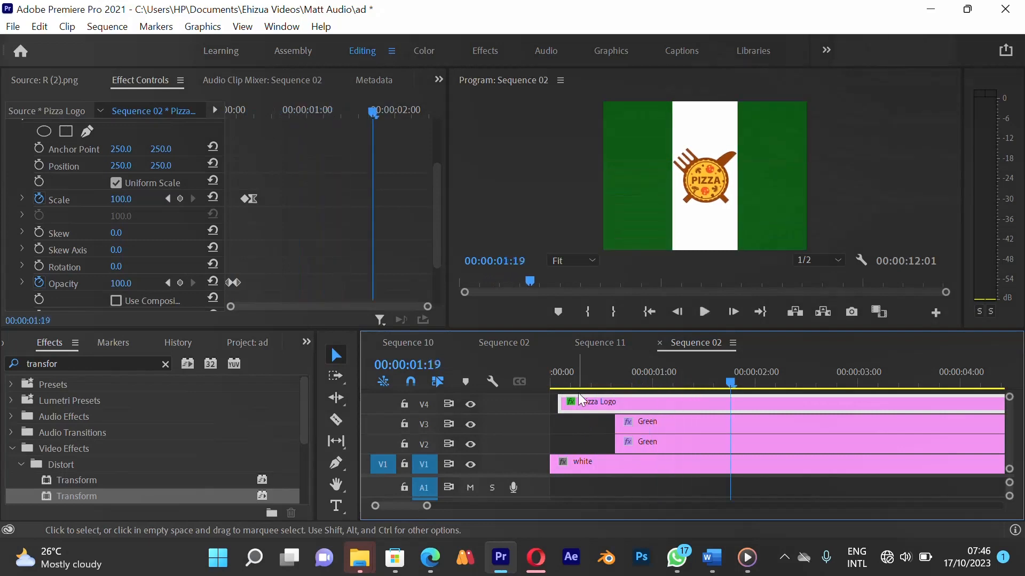
pyautogui.moveTo(577, 385); pyautogui.dragTo(550, 386)
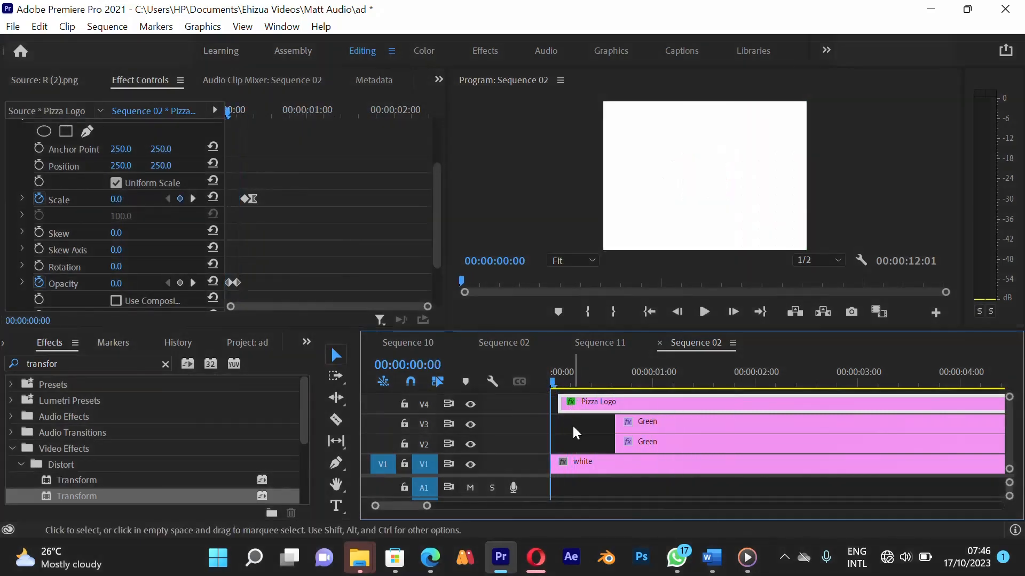
pyautogui.click(573, 427)
pyautogui.click(589, 485)
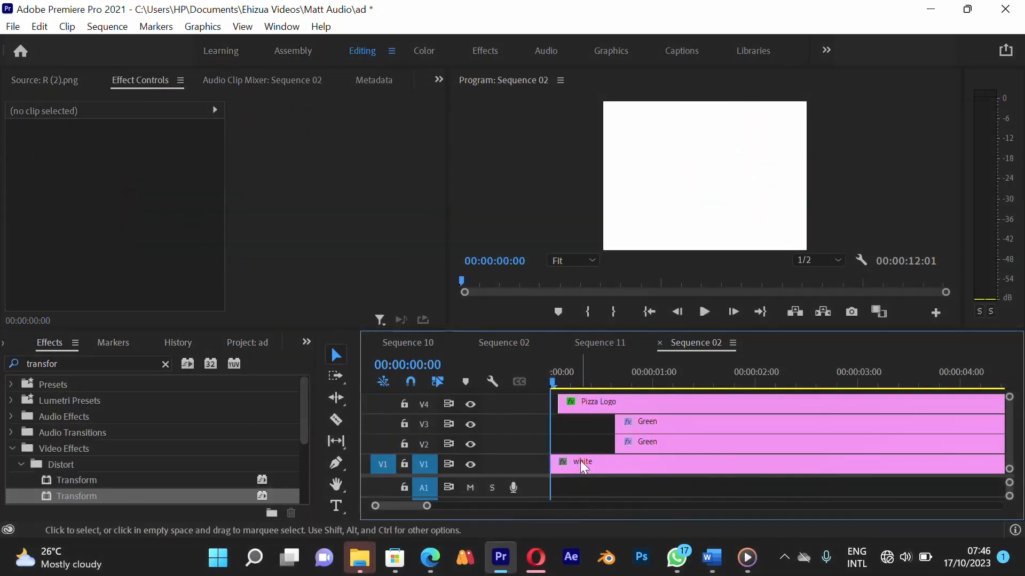
pyautogui.press('space')
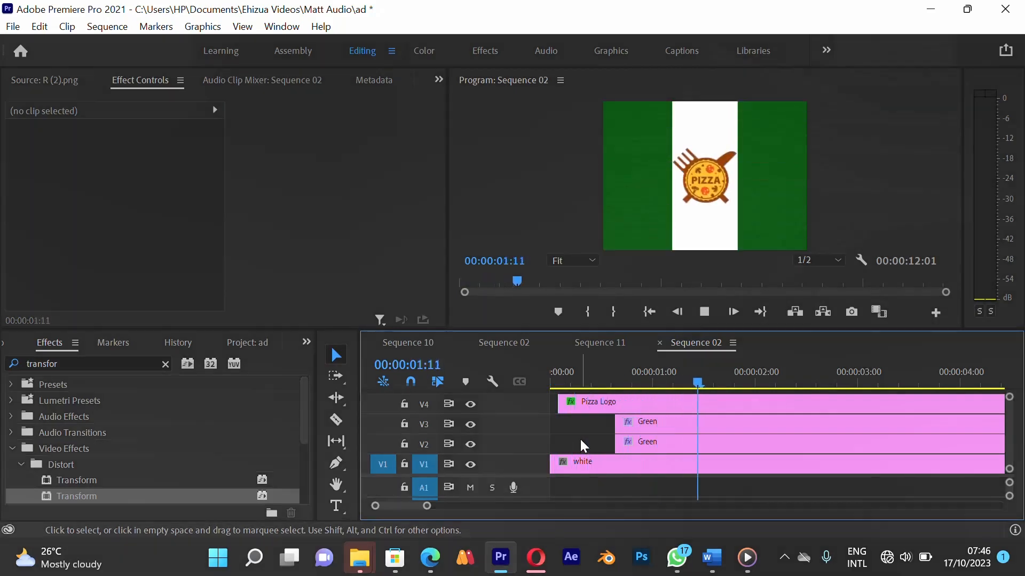
pyautogui.press('space')
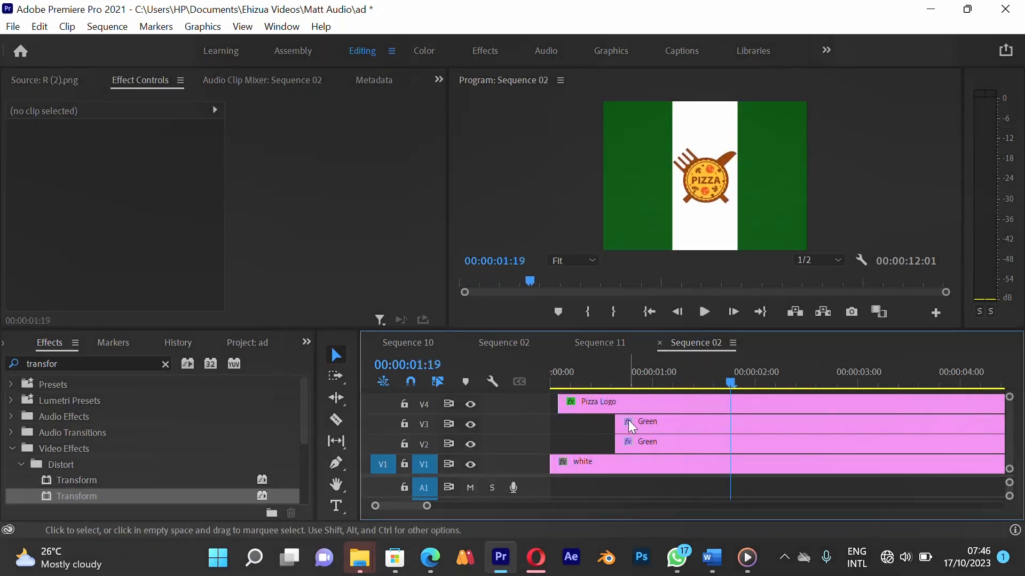
# Slide the Green clip on track V3 about three frames earlier than the Green clip on track V2
pyautogui.moveTo(632, 423); pyautogui.dragTo(592, 411)
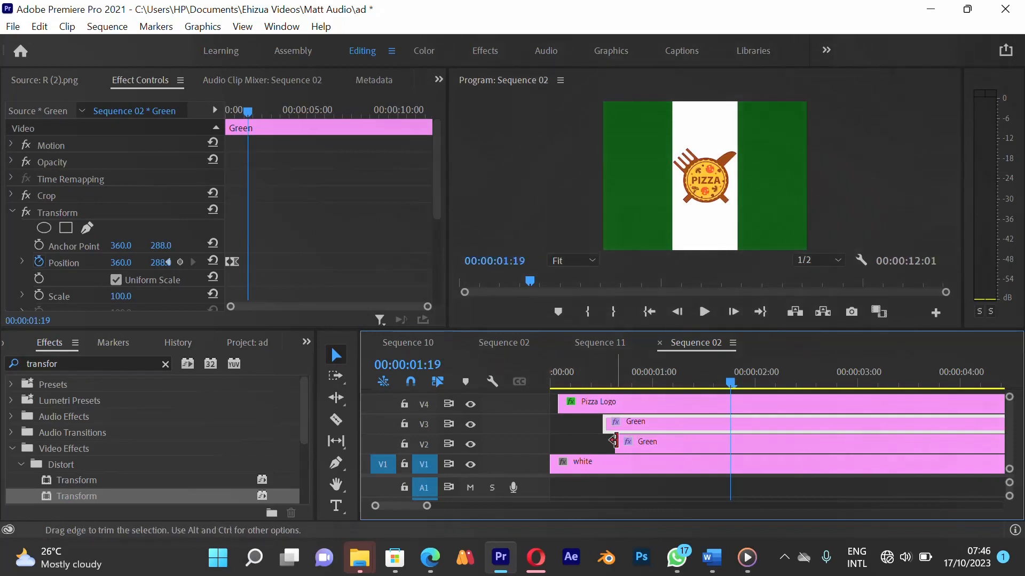
pyautogui.moveTo(626, 446); pyautogui.dragTo(614, 443)
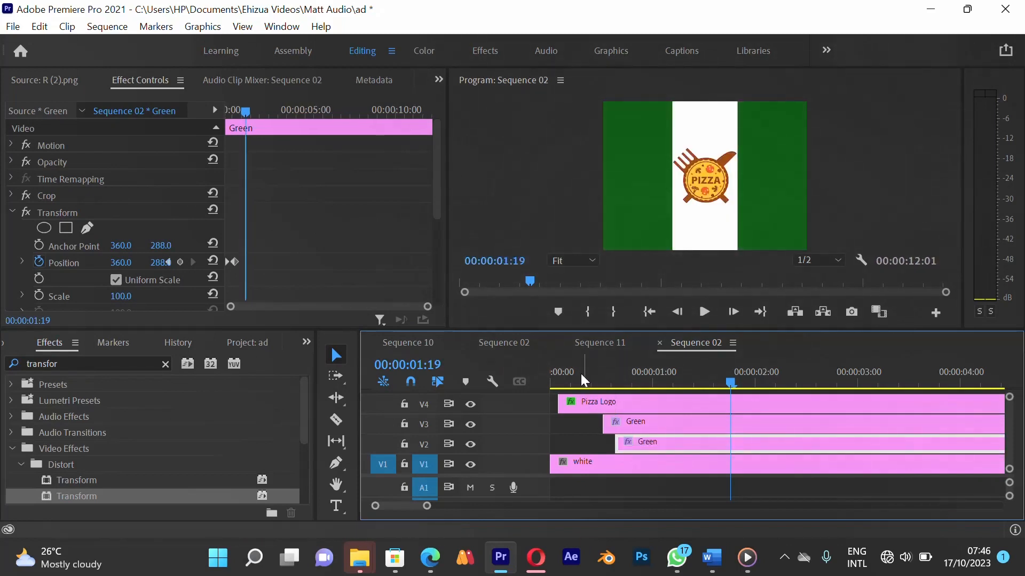
# Play the sequence from the start to about 00:00:02:00 to check the staggered entrance of the green bars
pyautogui.moveTo(581, 374); pyautogui.dragTo(552, 376)
pyautogui.click(577, 437)
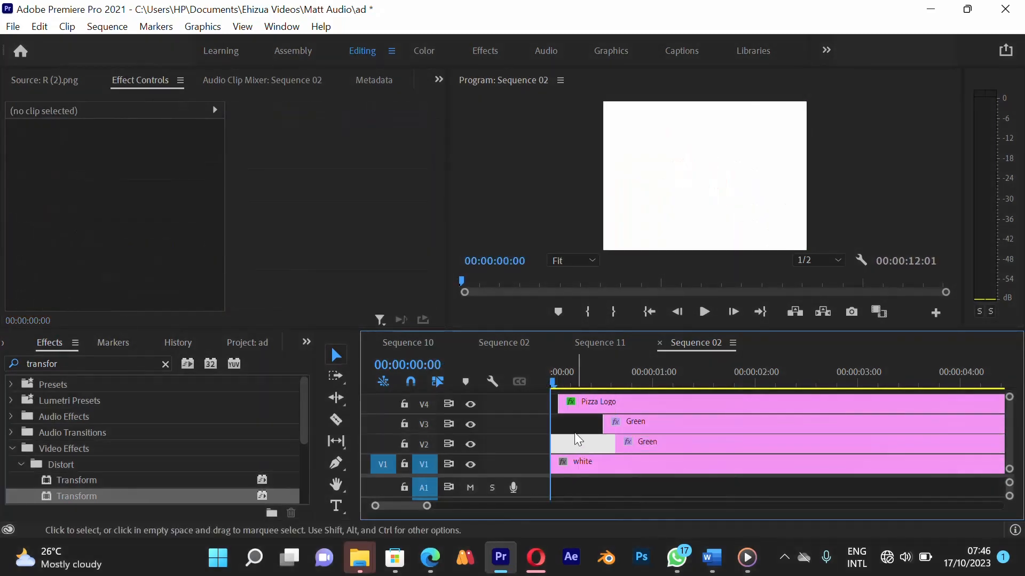
pyautogui.click(588, 460)
pyautogui.press('space')
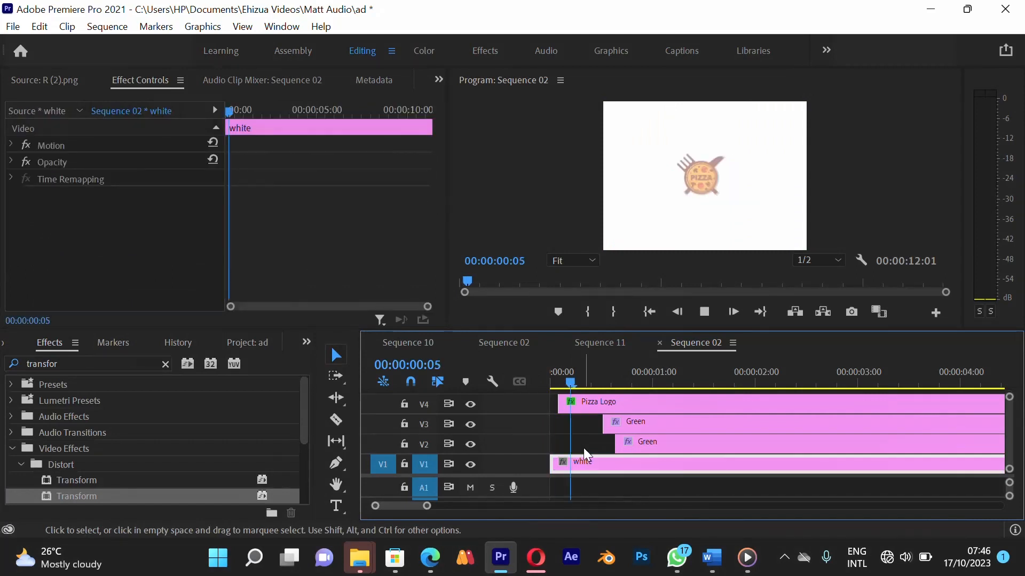
pyautogui.press('space')
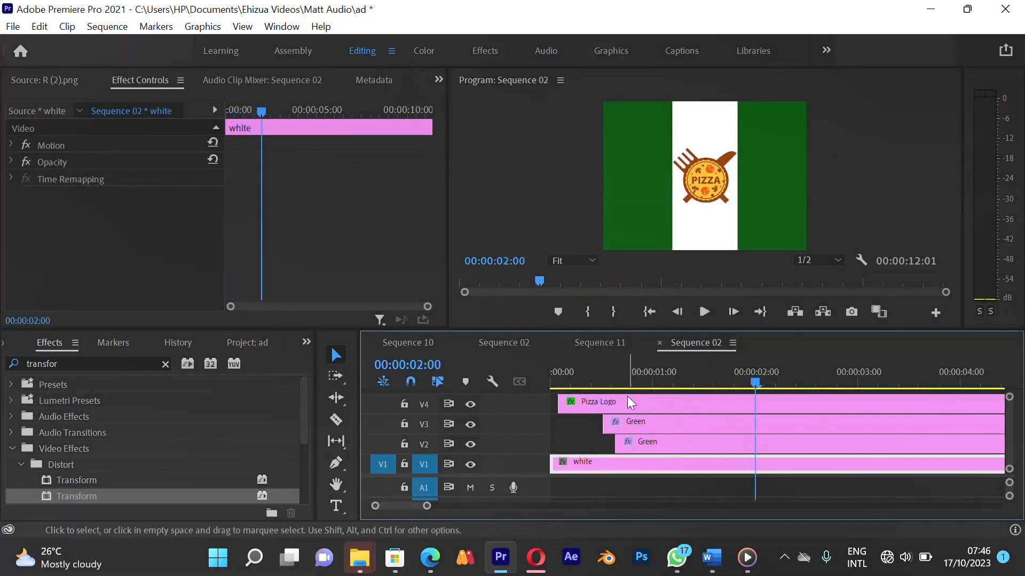
# Add a Transform Scale keyframe holding the current size of the Pizza Logo clip at 00:00:01:02
pyautogui.click(592, 382)
pyautogui.moveTo(592, 382); pyautogui.dragTo(664, 418)
pyautogui.click(654, 406)
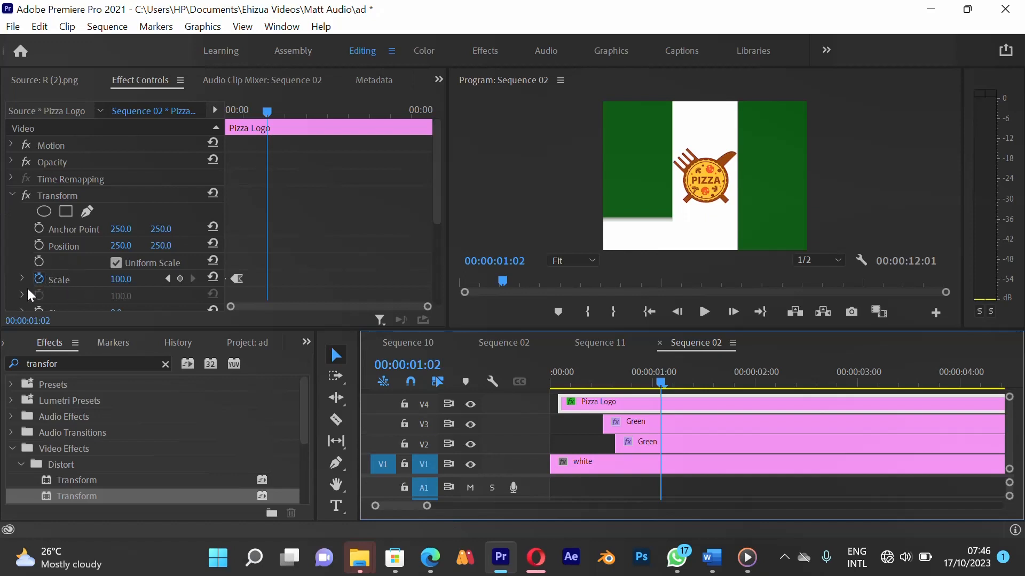
pyautogui.click(182, 279)
# Set the Pizza Logo clip's Transform Scale to 115 at 00:00:01:06
pyautogui.moveTo(267, 113); pyautogui.dragTo(275, 116)
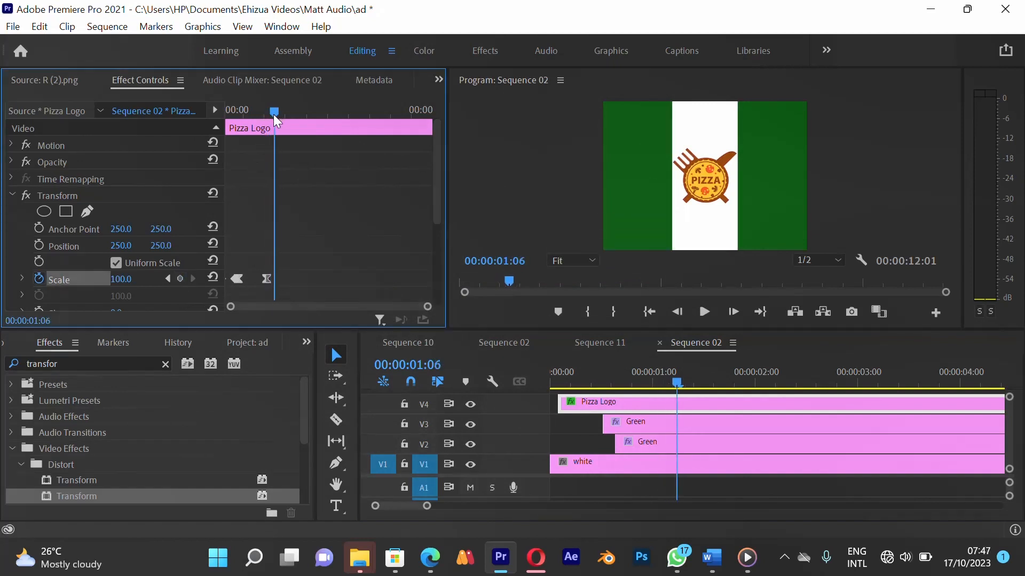
pyautogui.click(116, 284)
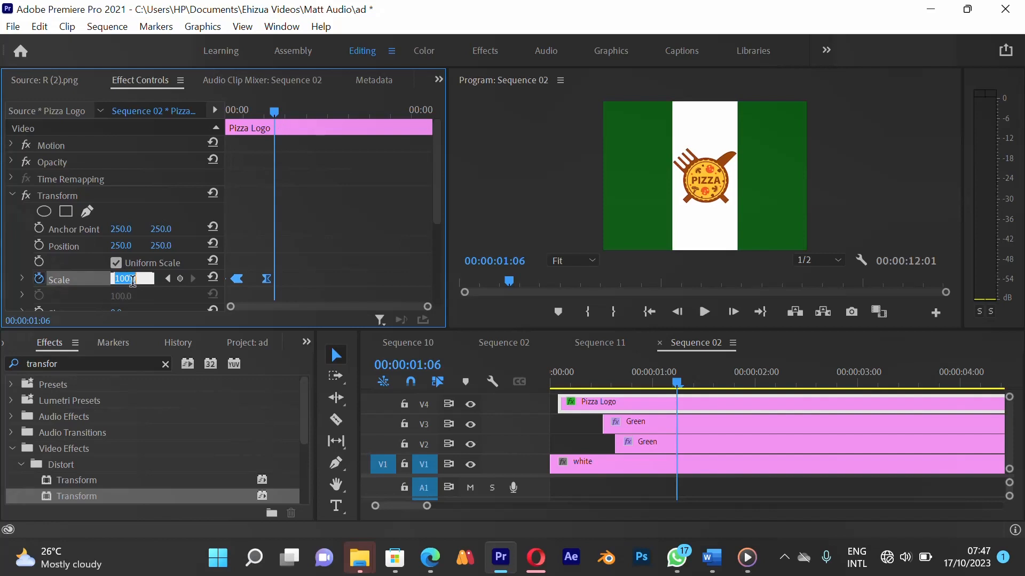
pyautogui.write('115')
pyautogui.press('Return')
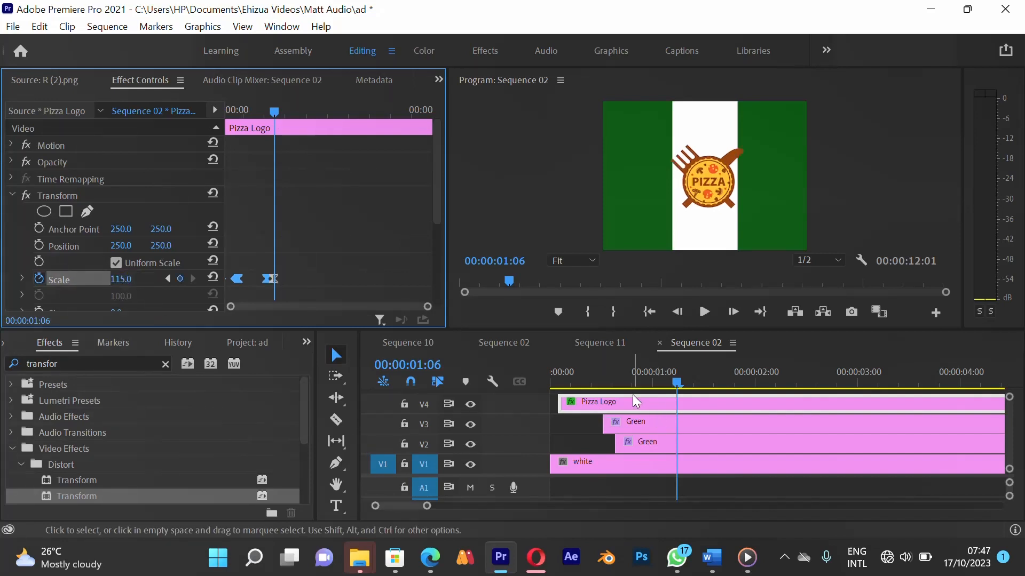
# Replay the sequence from about 00:00:00:14 several times to check the logo's scale-up as the green bars enter
pyautogui.moveTo(619, 374); pyautogui.dragTo(607, 379)
pyautogui.press('space')
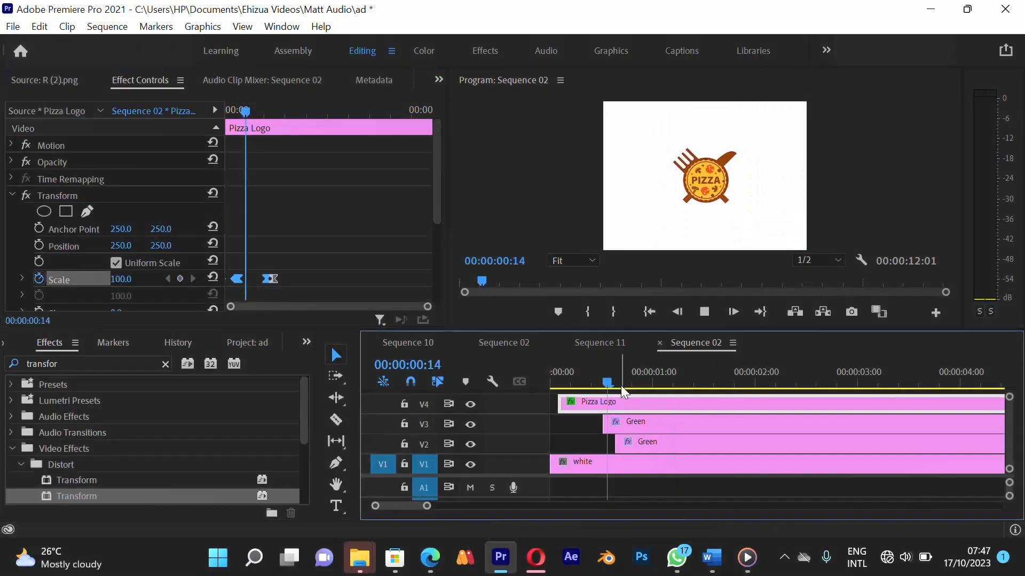
pyautogui.press('space')
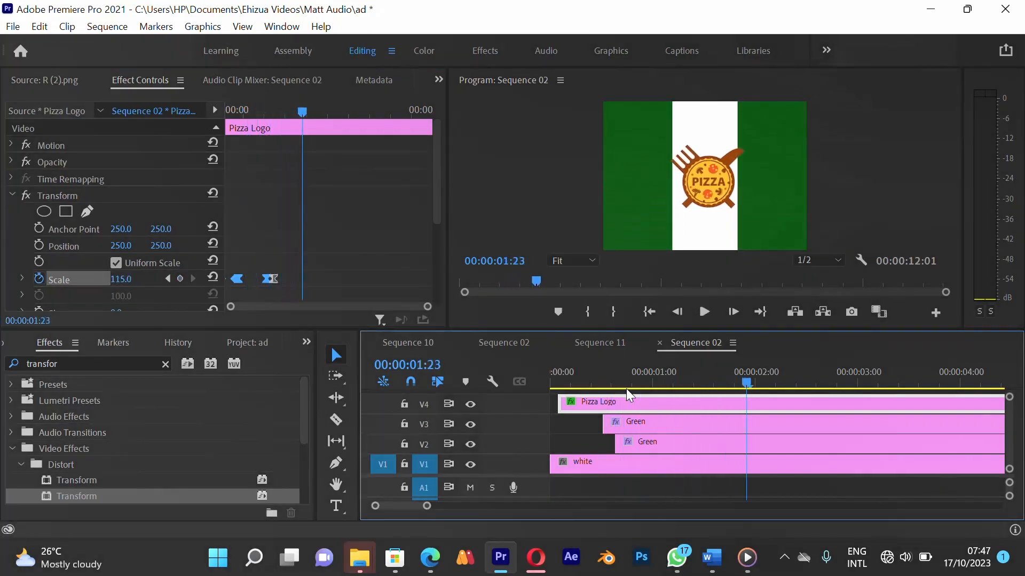
pyautogui.moveTo(619, 387); pyautogui.dragTo(607, 387)
pyautogui.press('space')
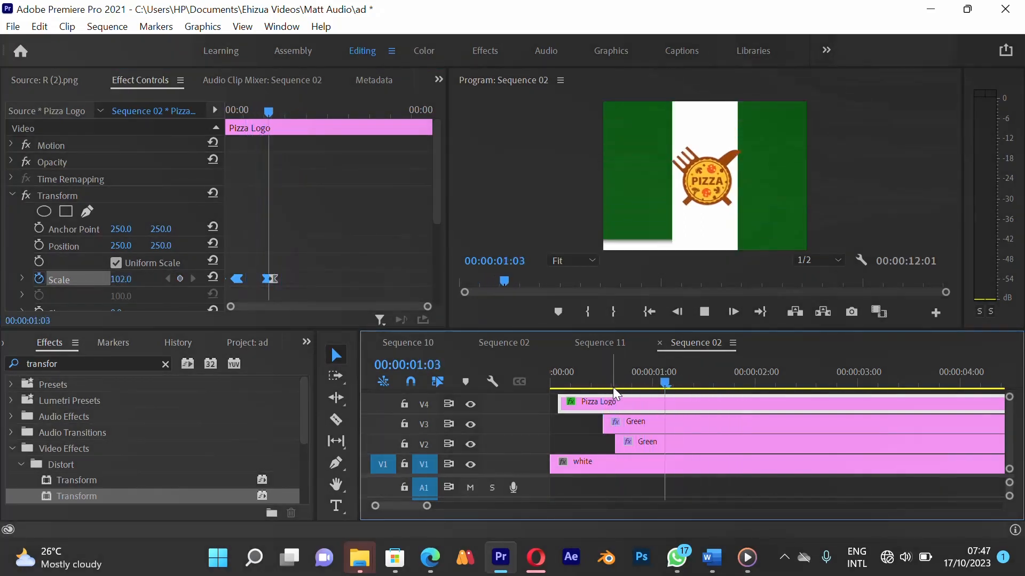
pyautogui.click(613, 386)
pyautogui.press('space')
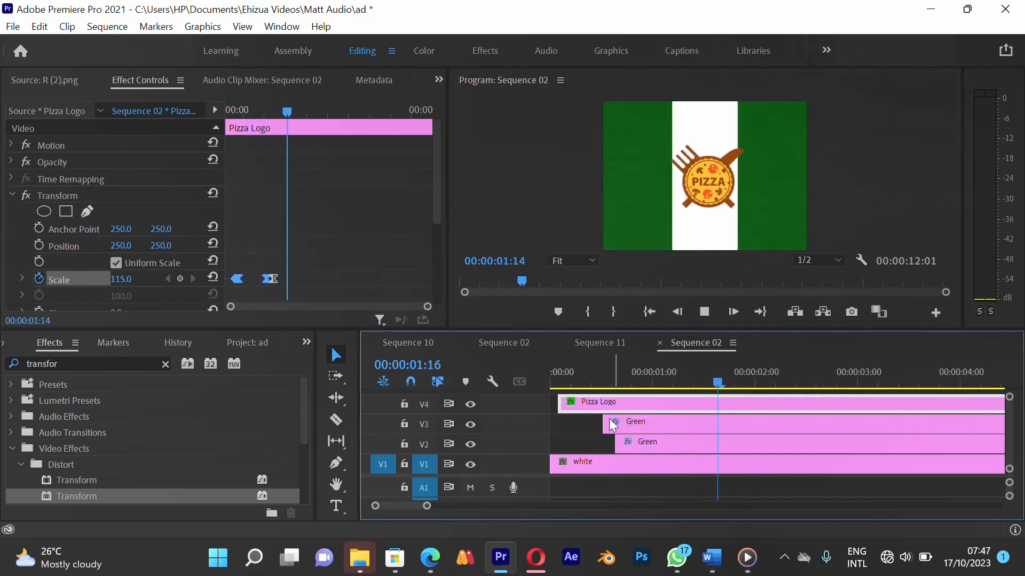
pyautogui.press('space')
# Scrub through Sequence 11 to review its pizza ad animation, and return to Sequence 02
pyautogui.click(574, 424)
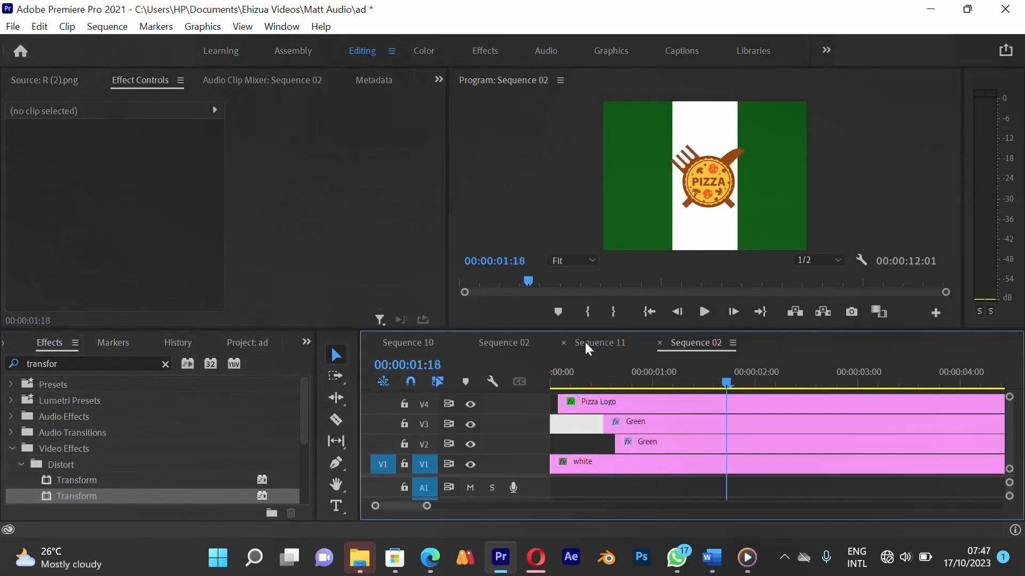
pyautogui.click(587, 344)
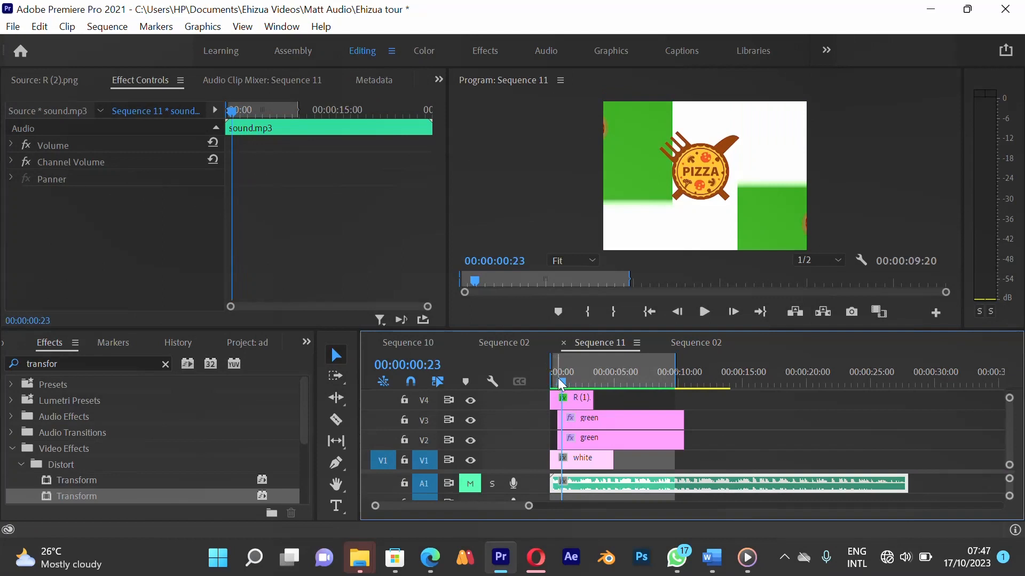
pyautogui.moveTo(561, 385); pyautogui.dragTo(685, 391)
pyautogui.click(688, 342)
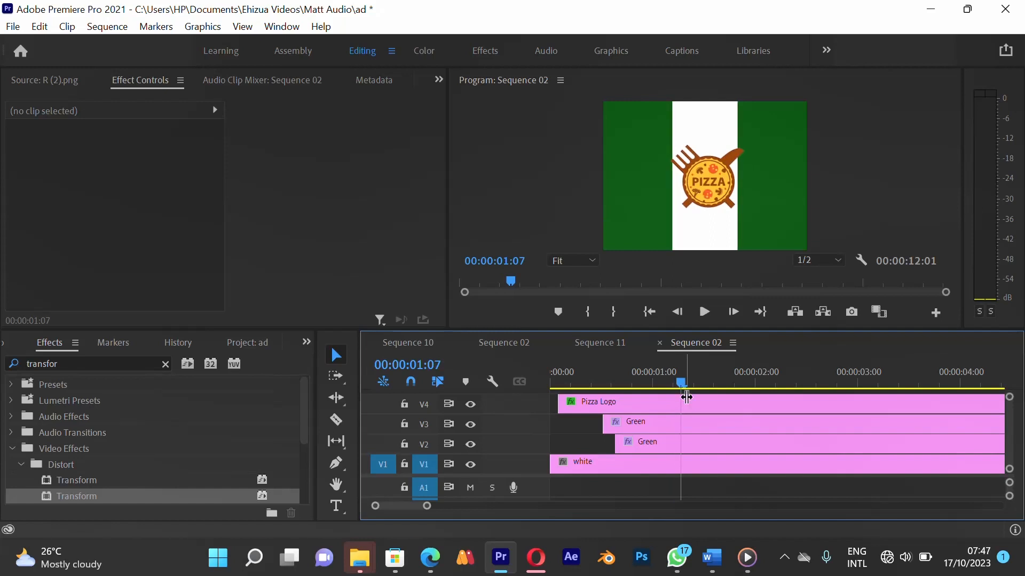
# Nudge the Pizza Logo slightly left and up in the frame using its Motion handles, and scrub from the start to 00:00:01:06
pyautogui.click(652, 400)
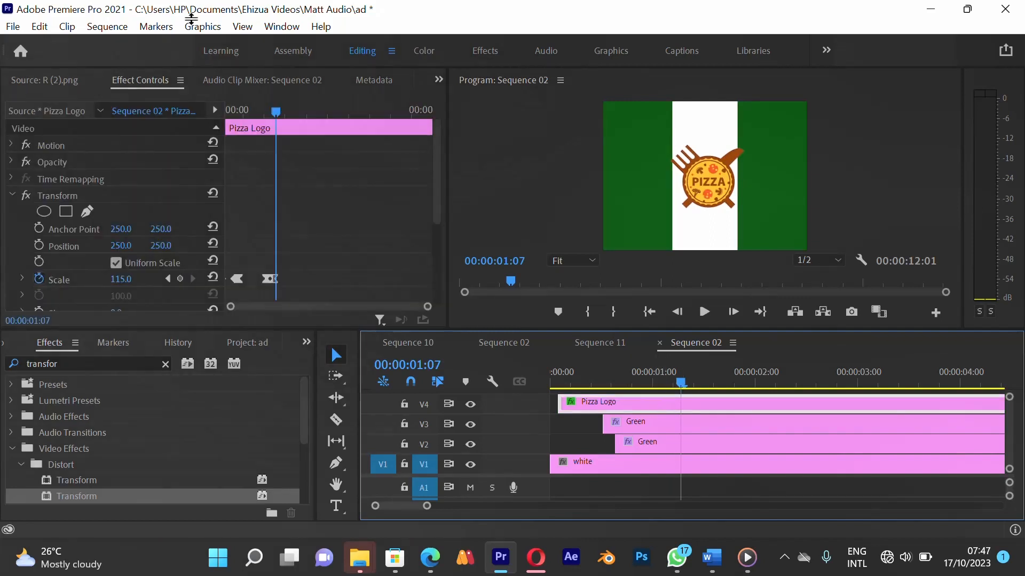
pyautogui.click(51, 145)
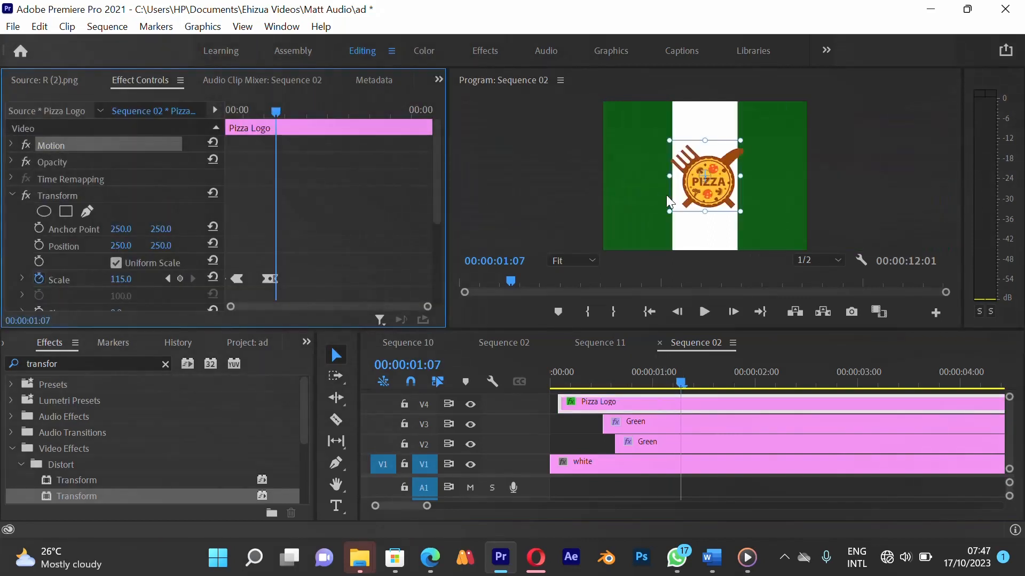
pyautogui.moveTo(693, 191); pyautogui.dragTo(692, 192)
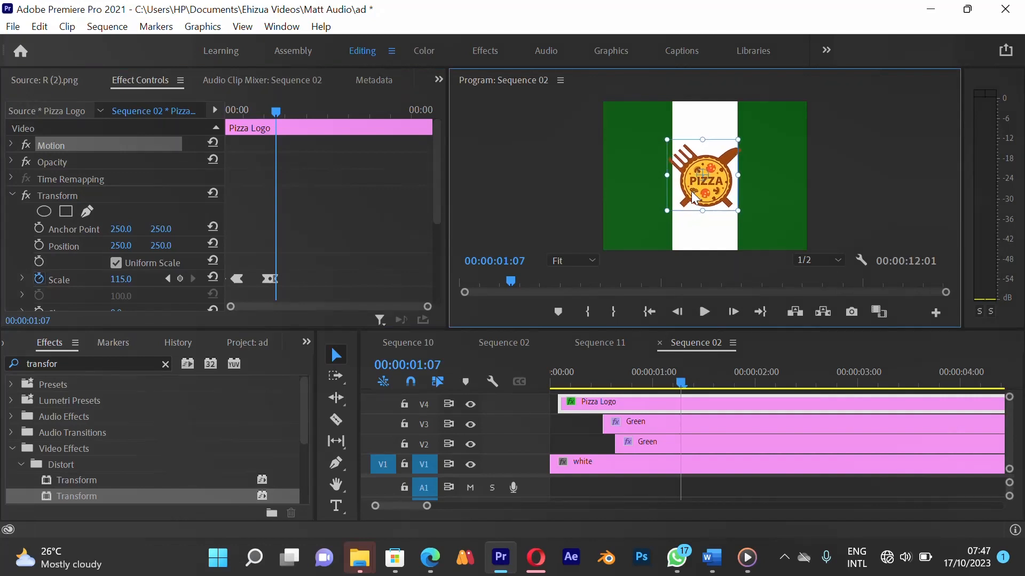
pyautogui.click(575, 430)
pyautogui.moveTo(565, 376); pyautogui.dragTo(679, 387)
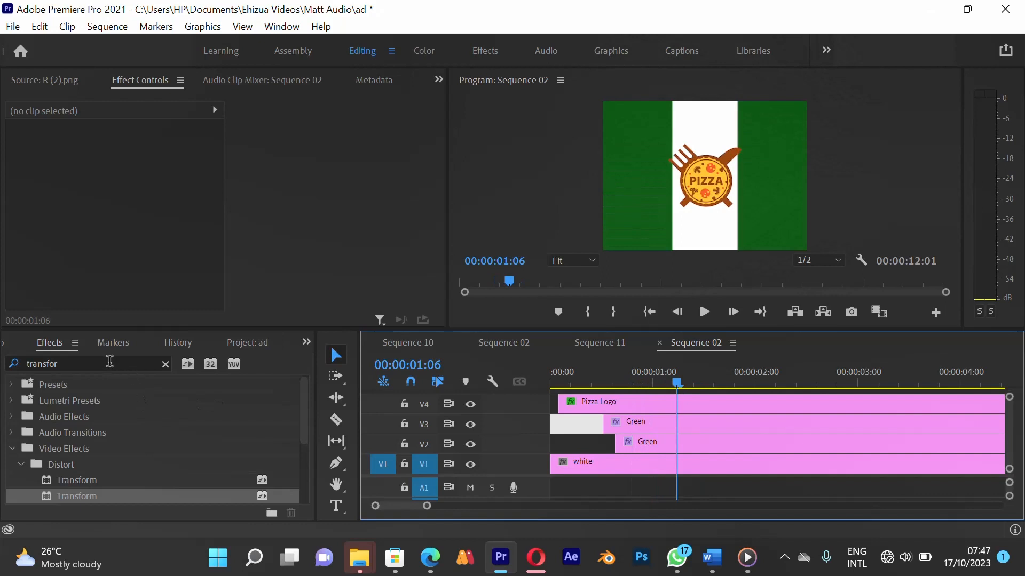
# Show the ad project's items in an enlarged list and expand the Images bin
pyautogui.click(247, 348)
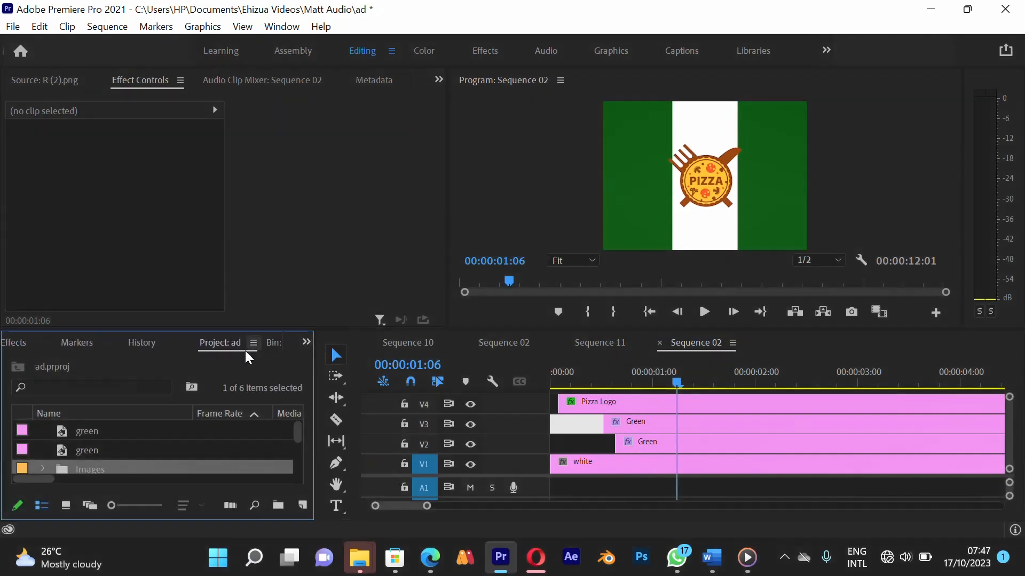
pyautogui.scroll(-3, 95, 446)
pyautogui.scroll(1, 91, 454)
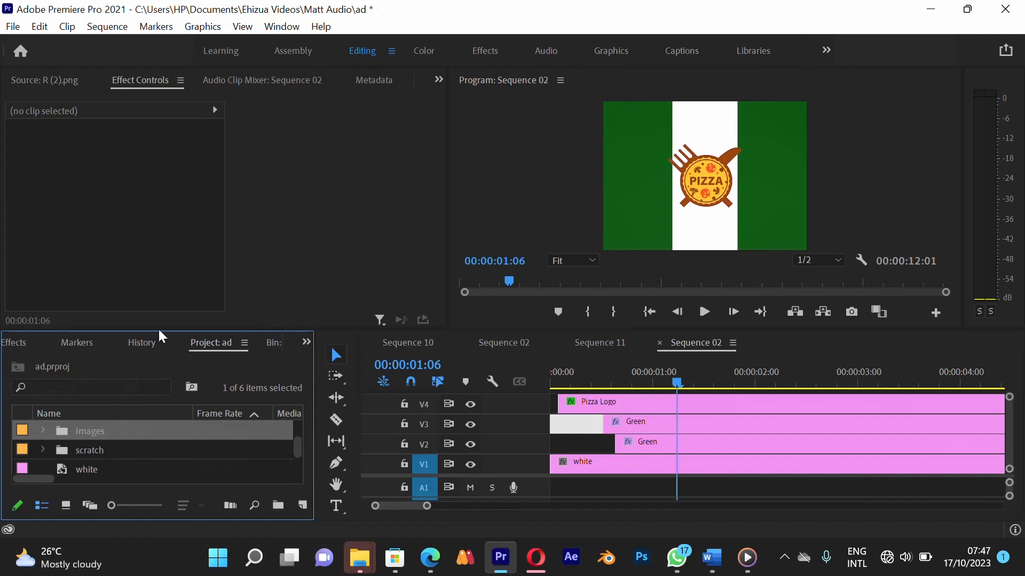
pyautogui.moveTo(158, 324); pyautogui.dragTo(158, 290)
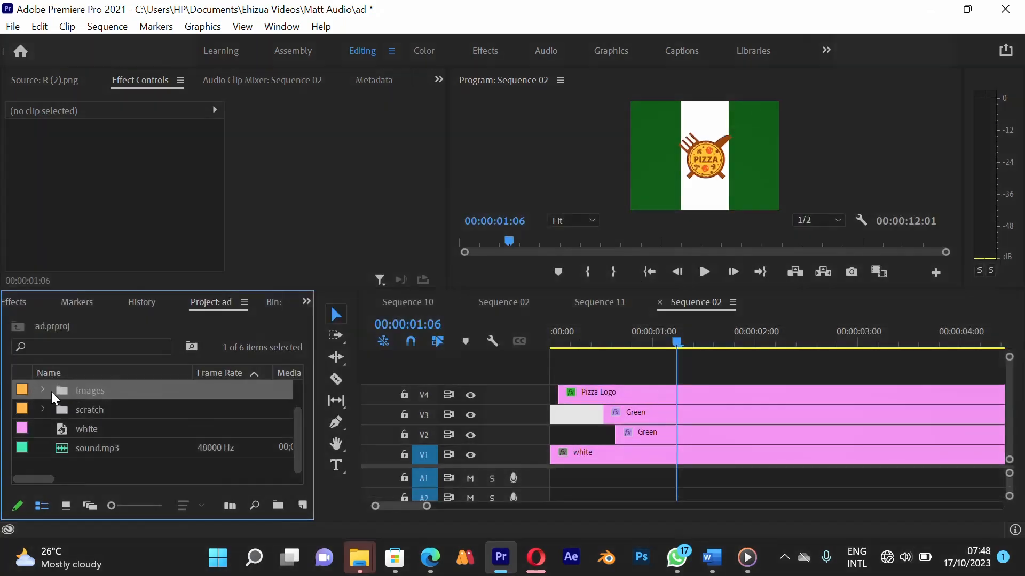
pyautogui.click(45, 392)
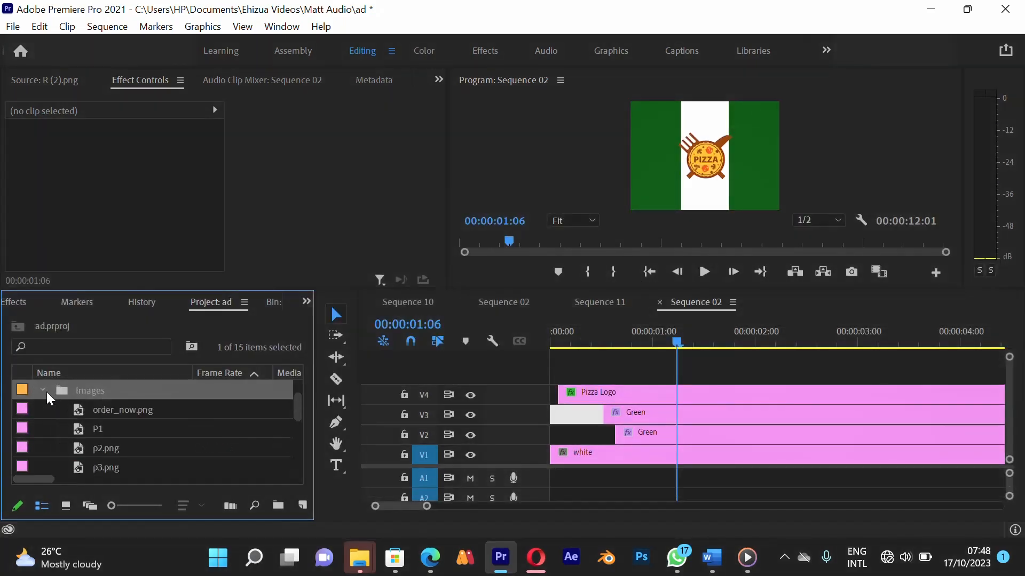
# Preview the P1 pizza image and place it on track V5 starting at about 00:00:01:03, then collapse the Images bin
pyautogui.click(116, 418)
pyautogui.click(101, 433)
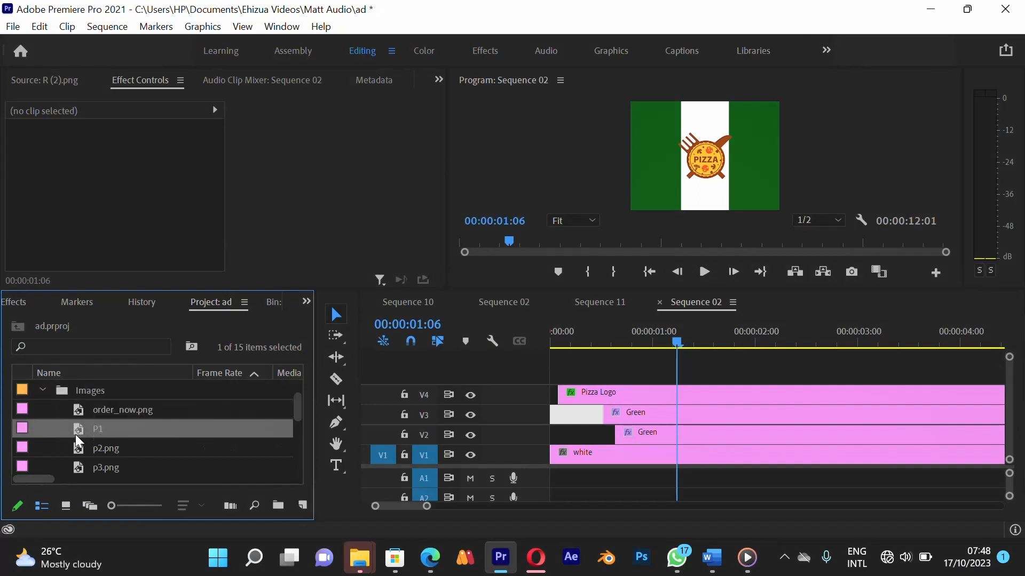
pyautogui.doubleClick(82, 435)
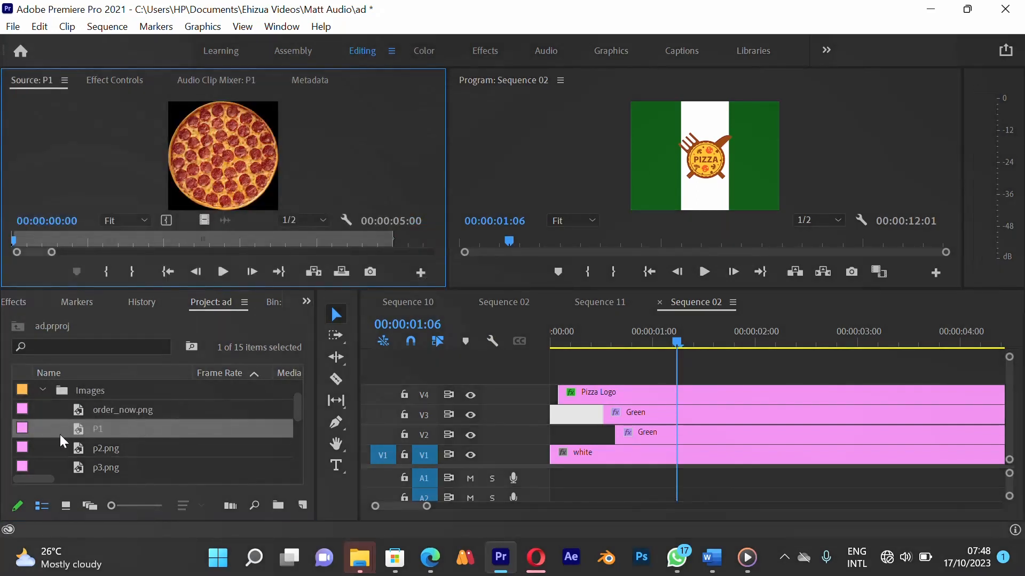
pyautogui.moveTo(79, 431); pyautogui.dragTo(665, 365)
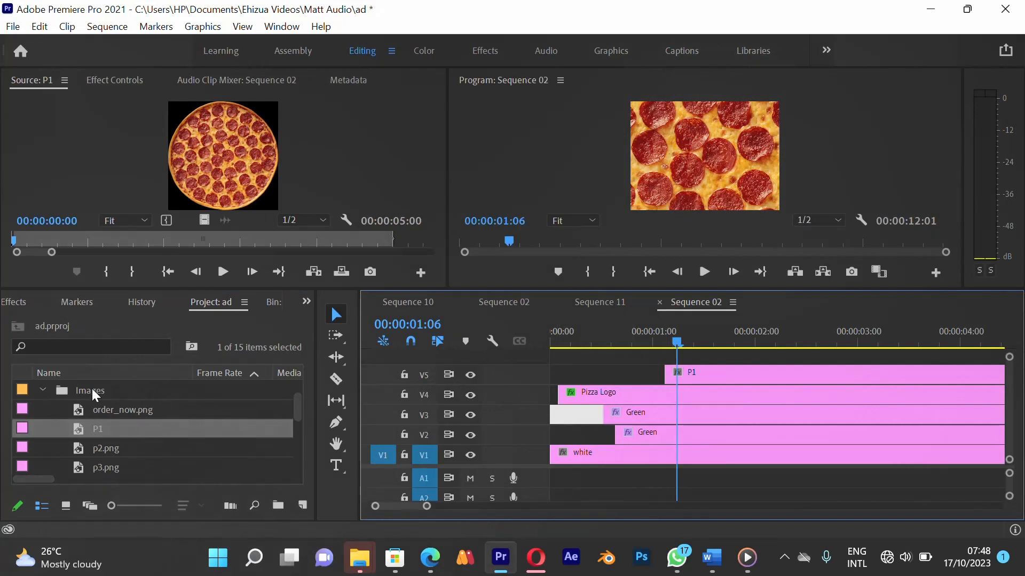
pyautogui.click(43, 390)
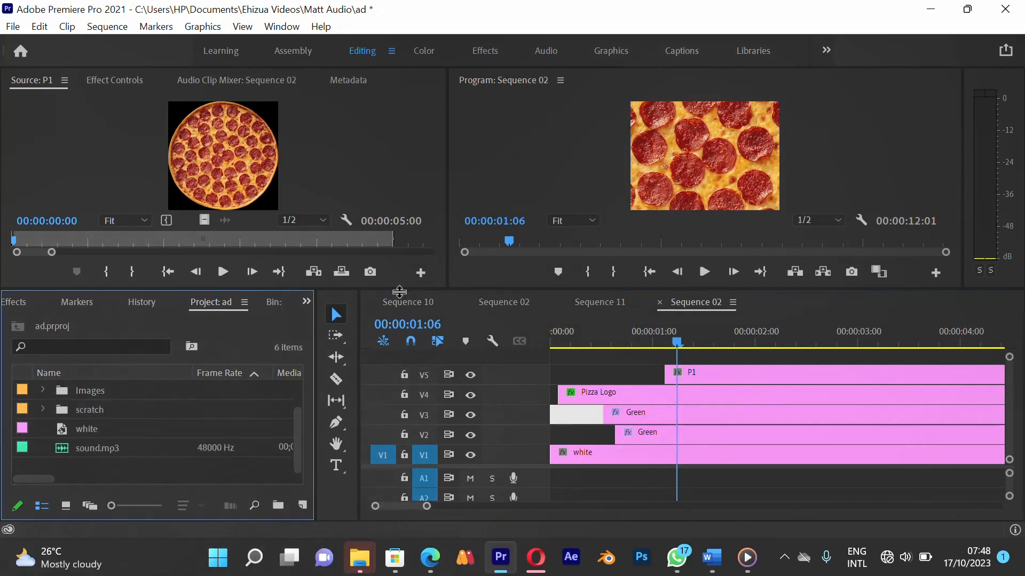
# Set the P1 clip's Motion Scale to 10
pyautogui.click(133, 84)
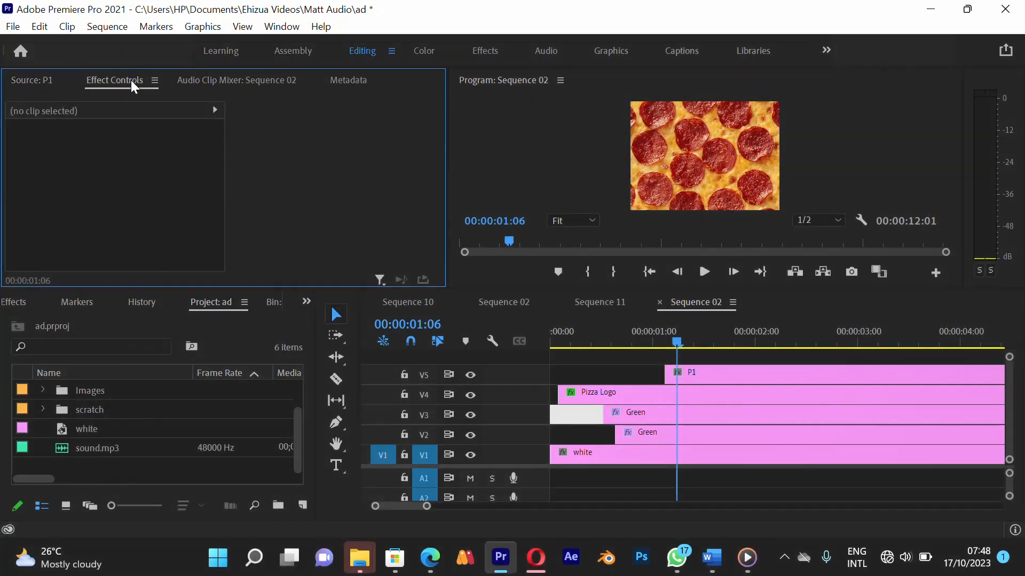
pyautogui.click(774, 377)
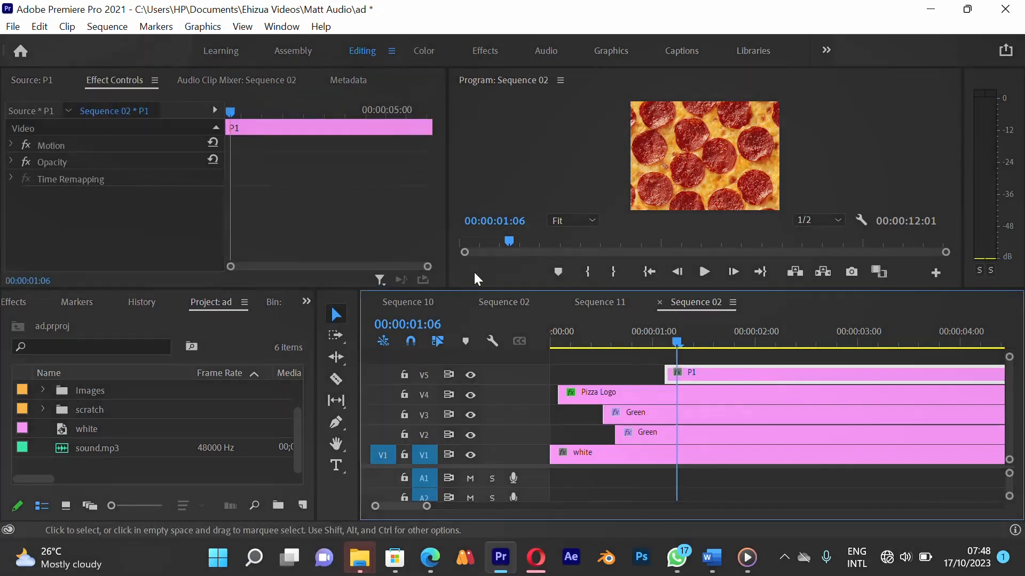
pyautogui.click(11, 144)
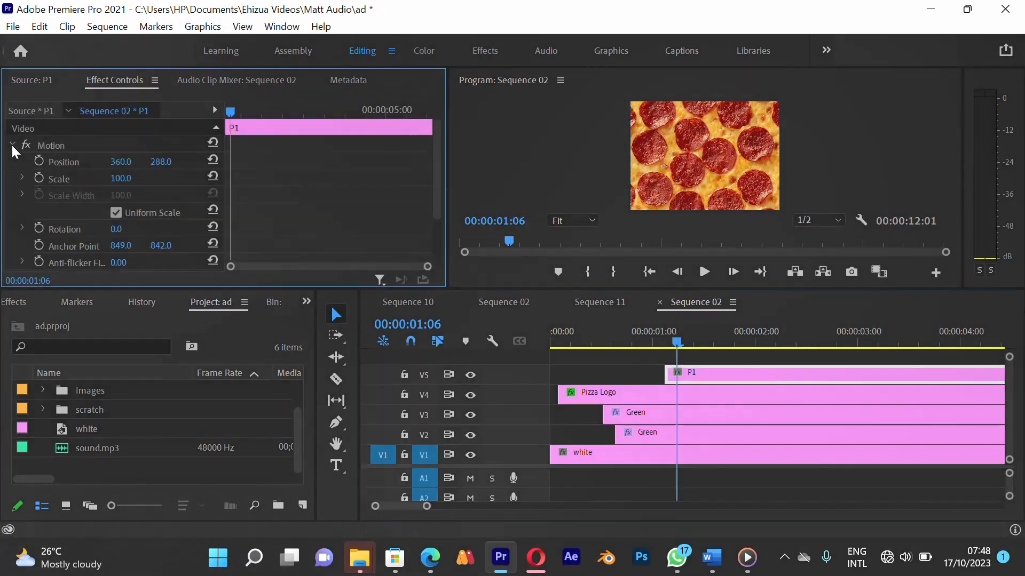
pyautogui.moveTo(121, 180); pyautogui.dragTo(64, 193)
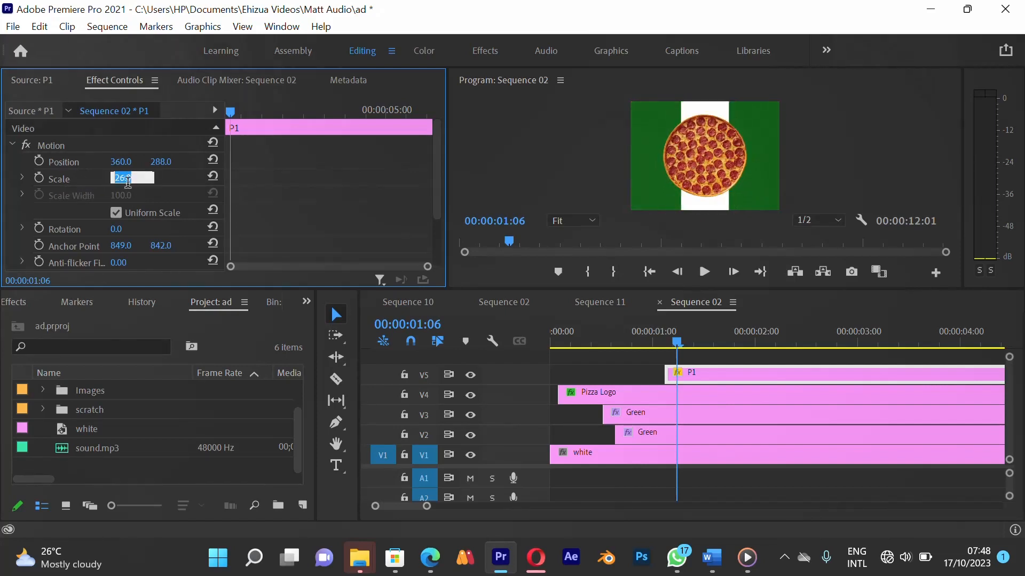
pyautogui.press('Return')
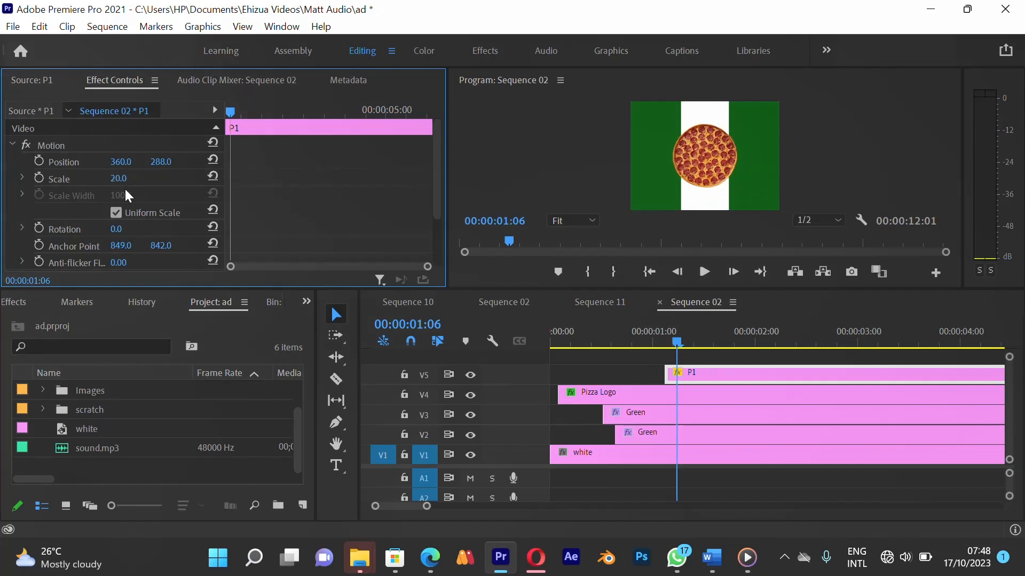
pyautogui.click(133, 181)
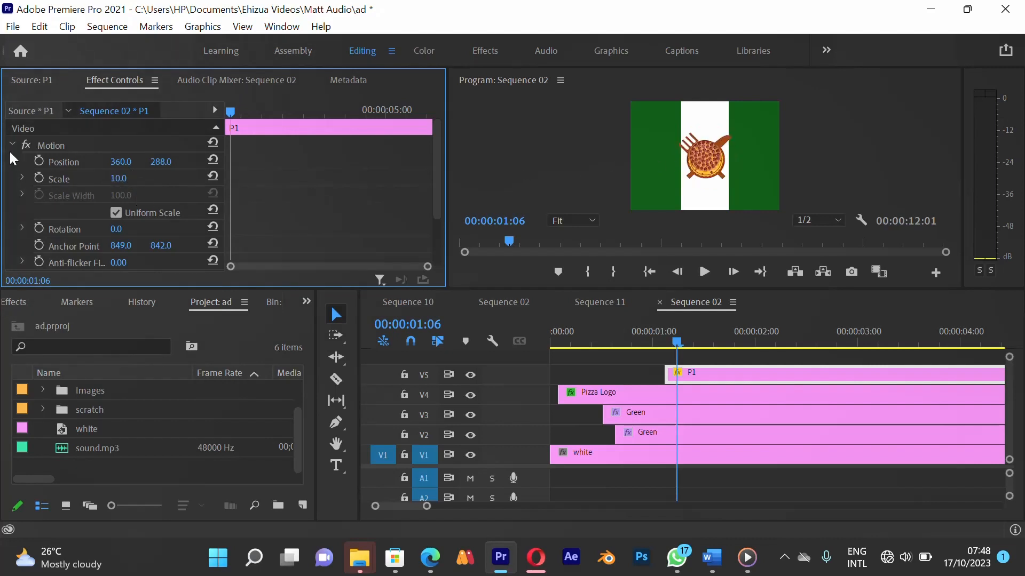
pyautogui.click(96, 144)
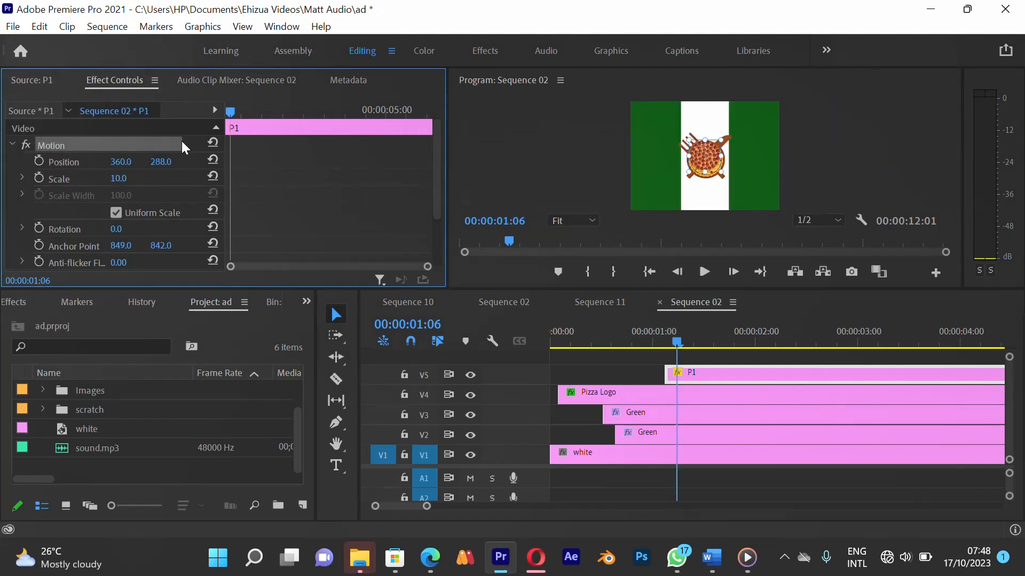
pyautogui.click(581, 160)
pyautogui.click(656, 378)
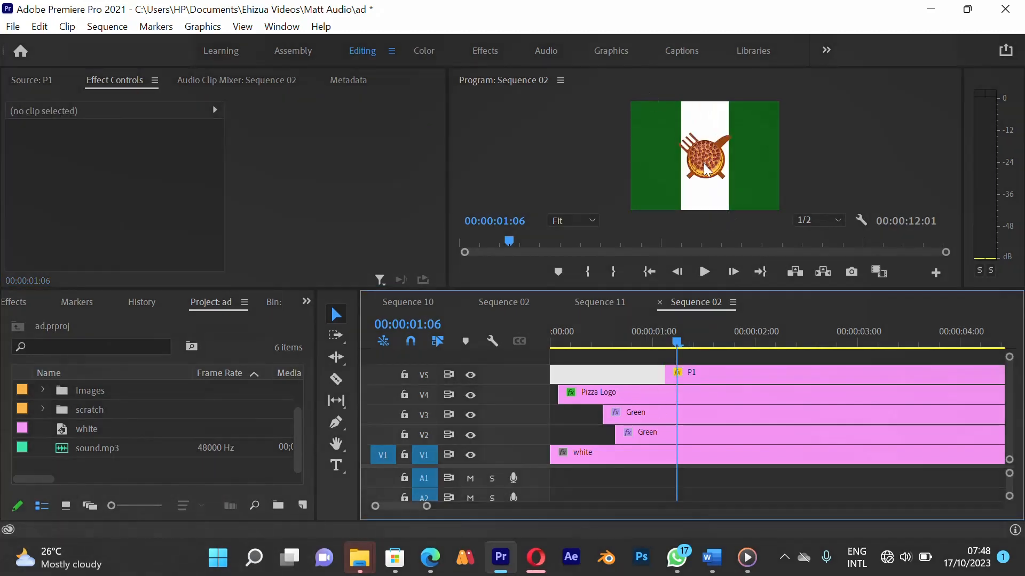
pyautogui.click(707, 169)
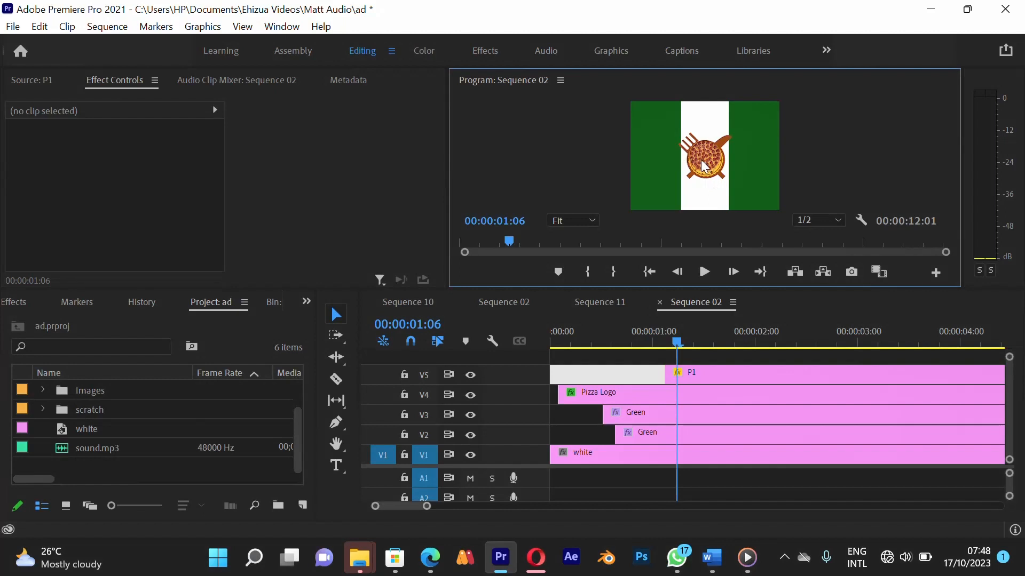
pyautogui.click(701, 373)
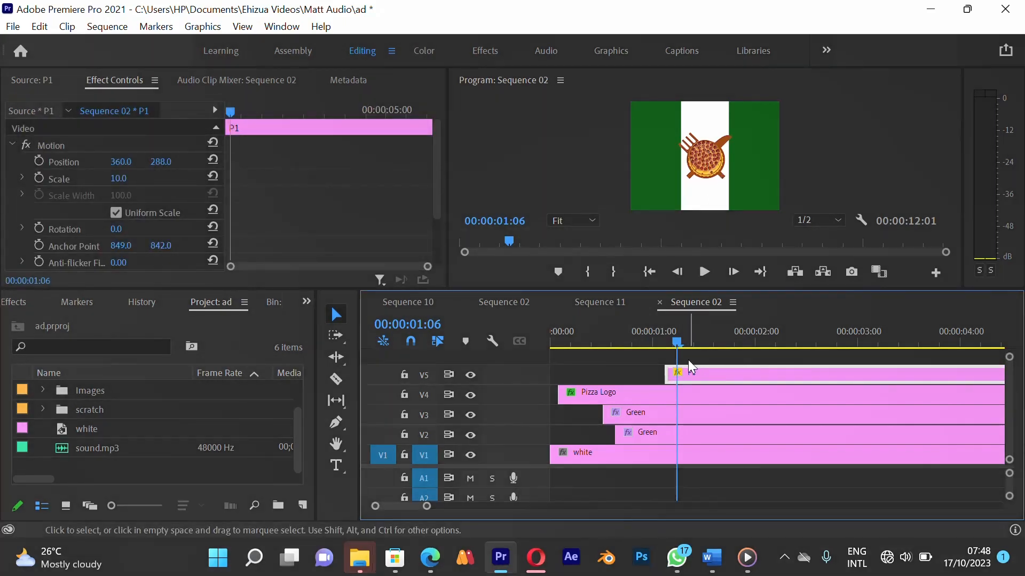
pyautogui.click(707, 163)
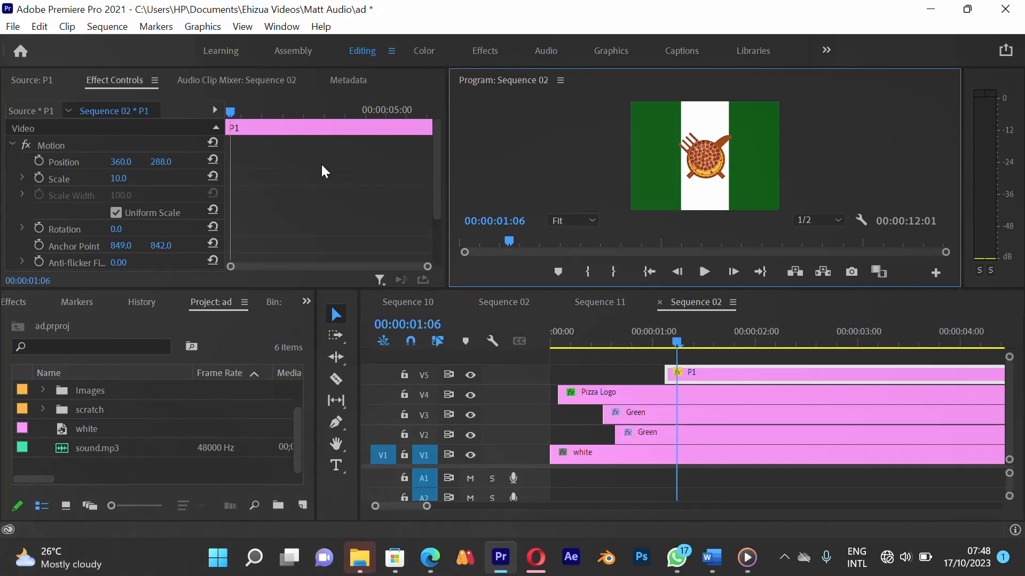
# Show P1's Motion handles and move the pizza onto the lower part of the right green bar, at Position about 615.5, 465.9
pyautogui.click(69, 162)
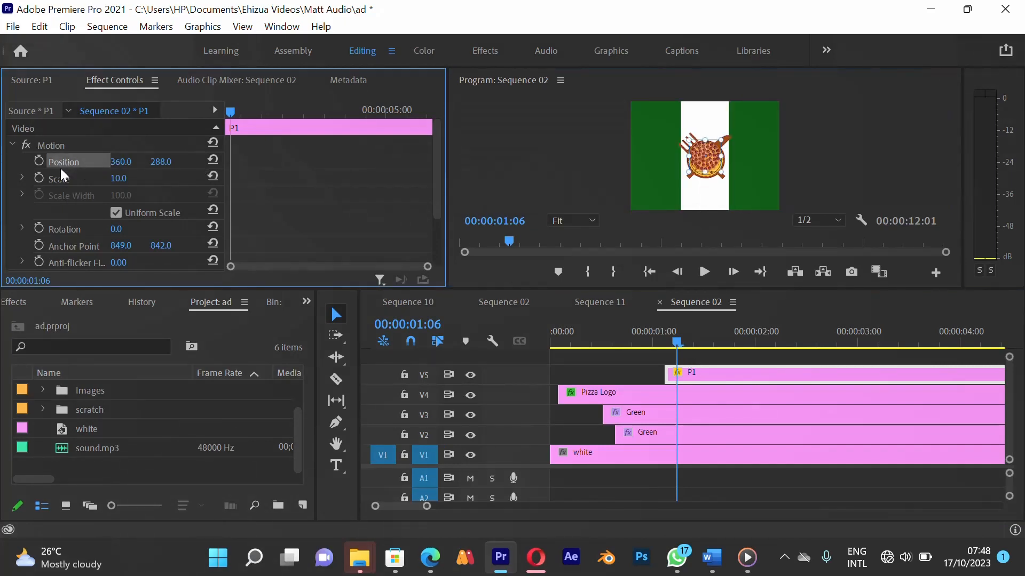
pyautogui.click(63, 149)
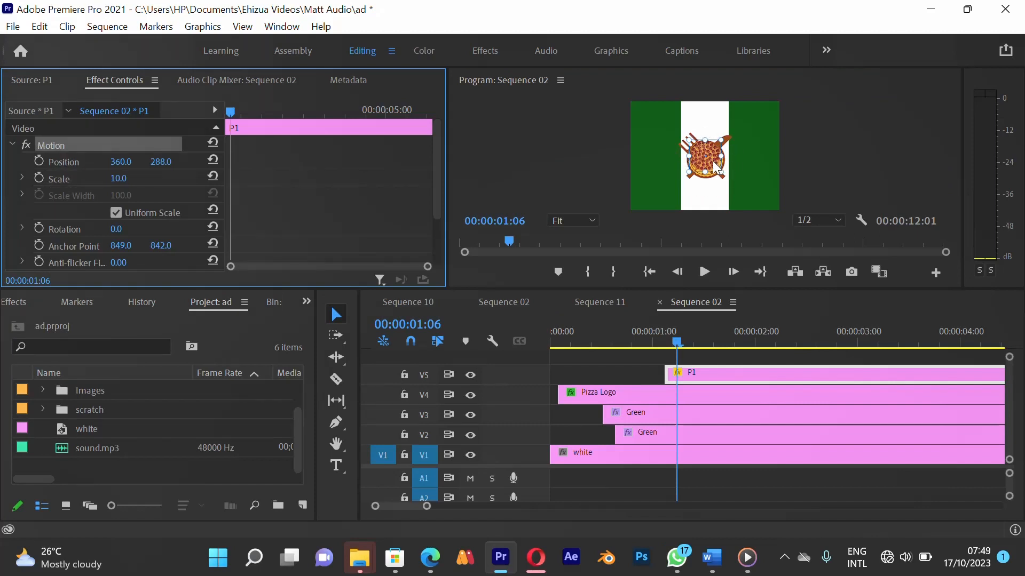
pyautogui.moveTo(722, 173); pyautogui.dragTo(751, 199)
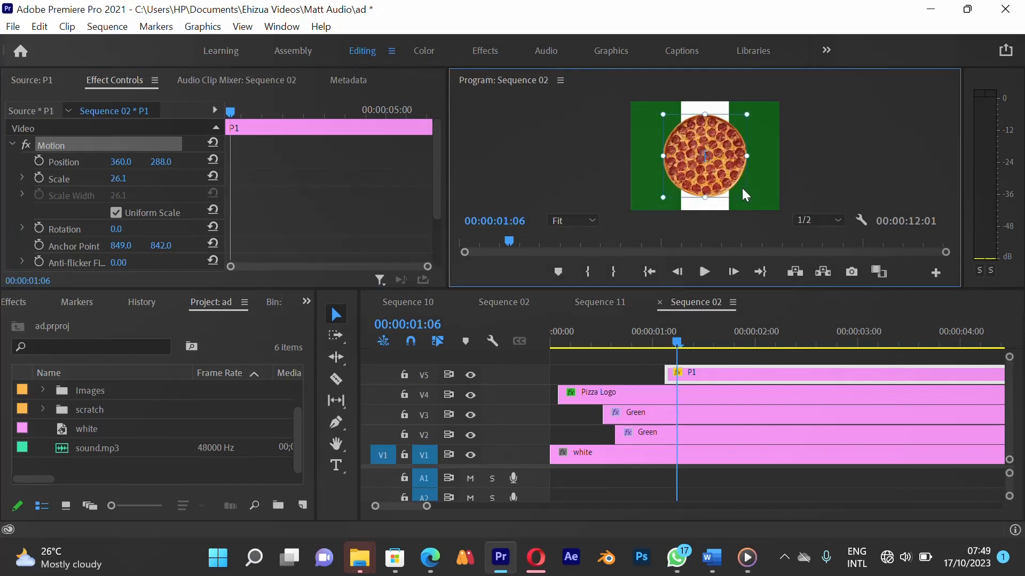
pyautogui.hotkey('ctrl', 'z')
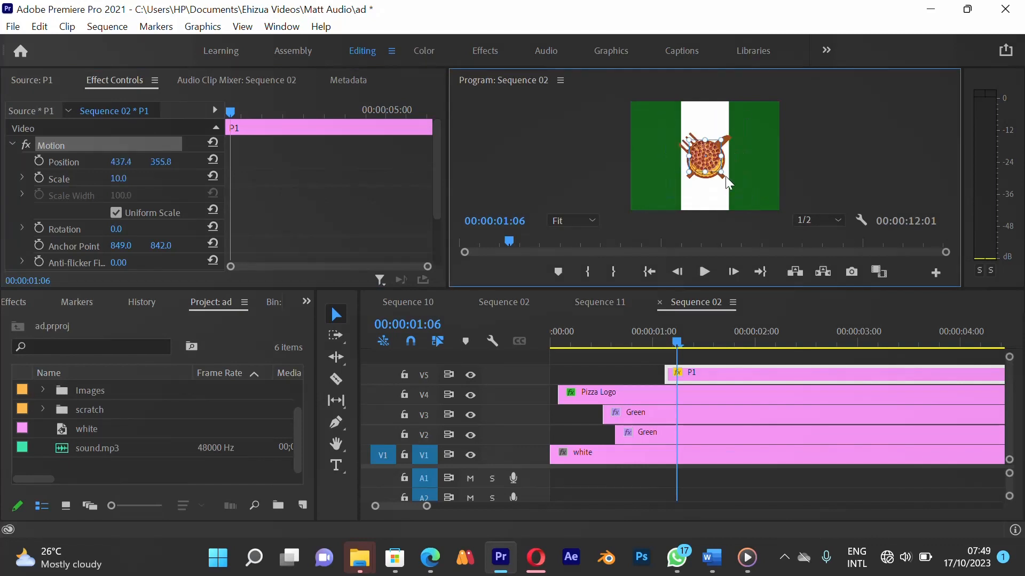
pyautogui.hotkey('ctrl', 'z')
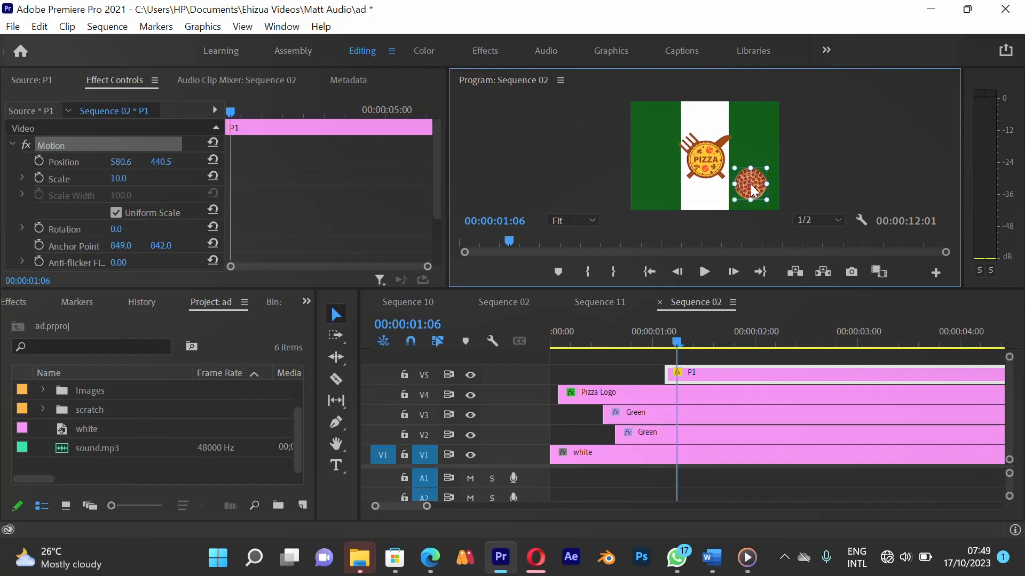
pyautogui.moveTo(754, 188); pyautogui.dragTo(759, 192)
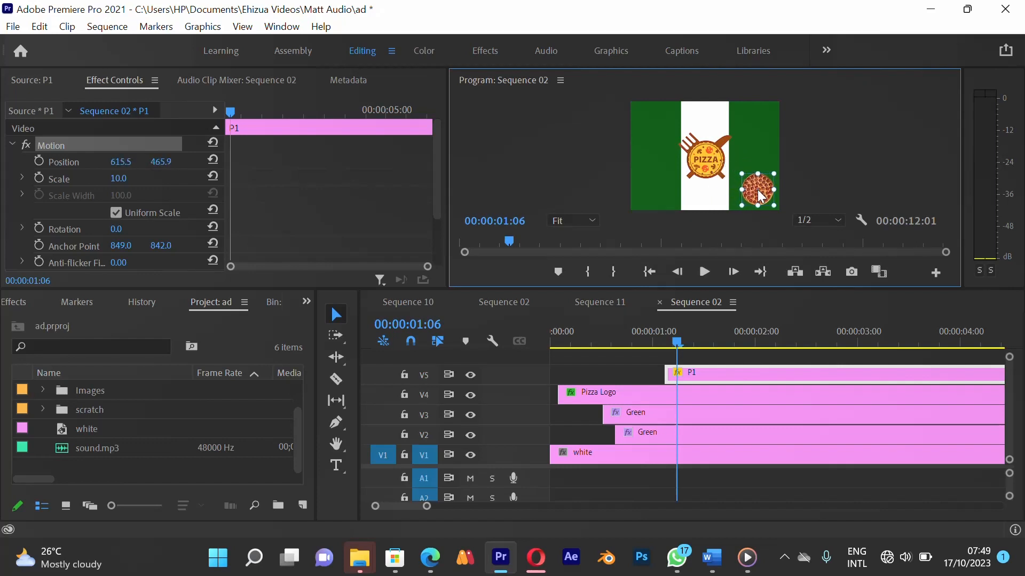
# Set the P1 clip's Motion Scale to 7
pyautogui.click(132, 179)
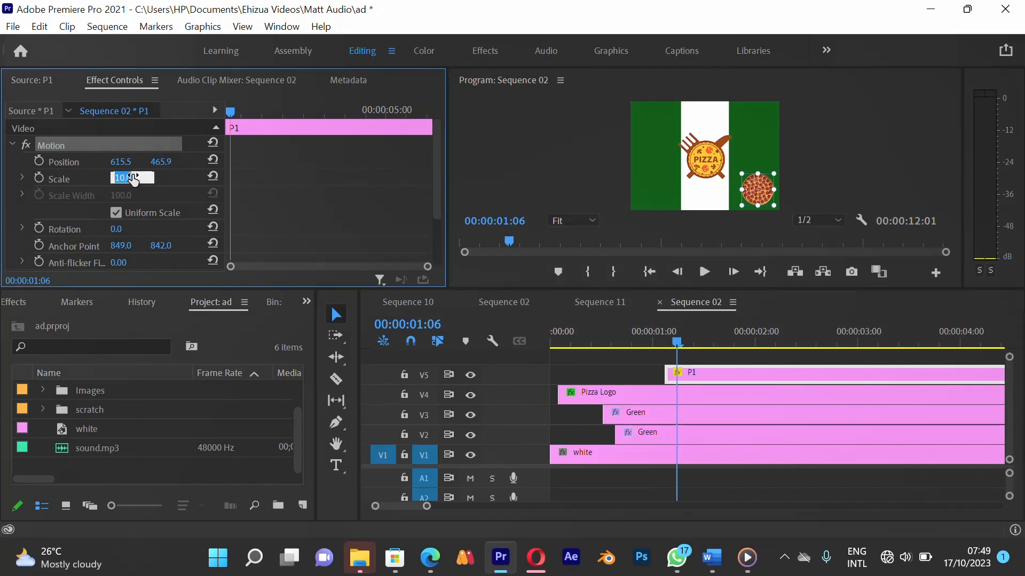
pyautogui.write('7')
pyautogui.press('Return')
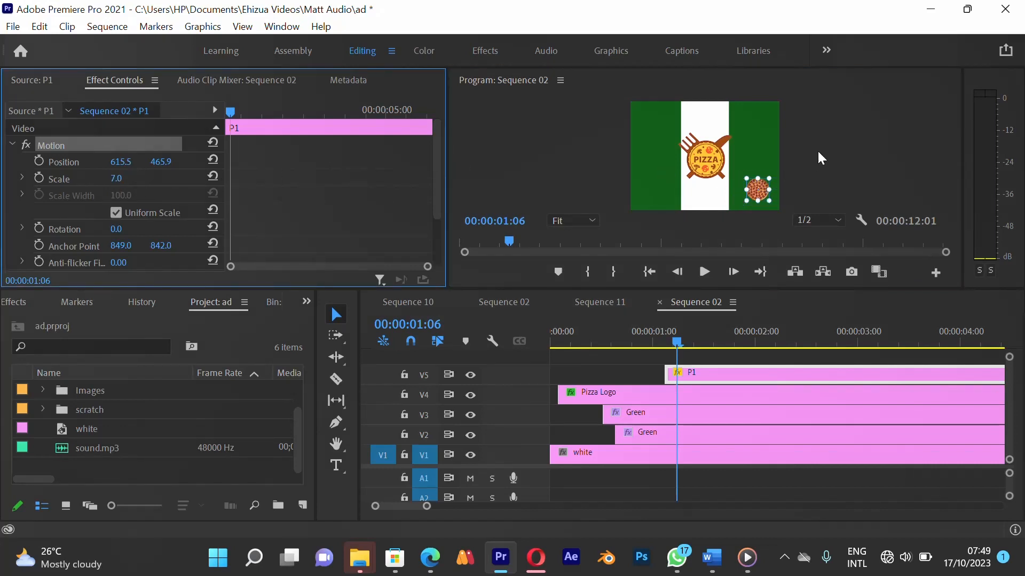
# Magnify the program preview to 75% and move the pizza near the frame's lower-right corner, at Position about 655.7, 509.9
pyautogui.click(561, 221)
pyautogui.click(574, 309)
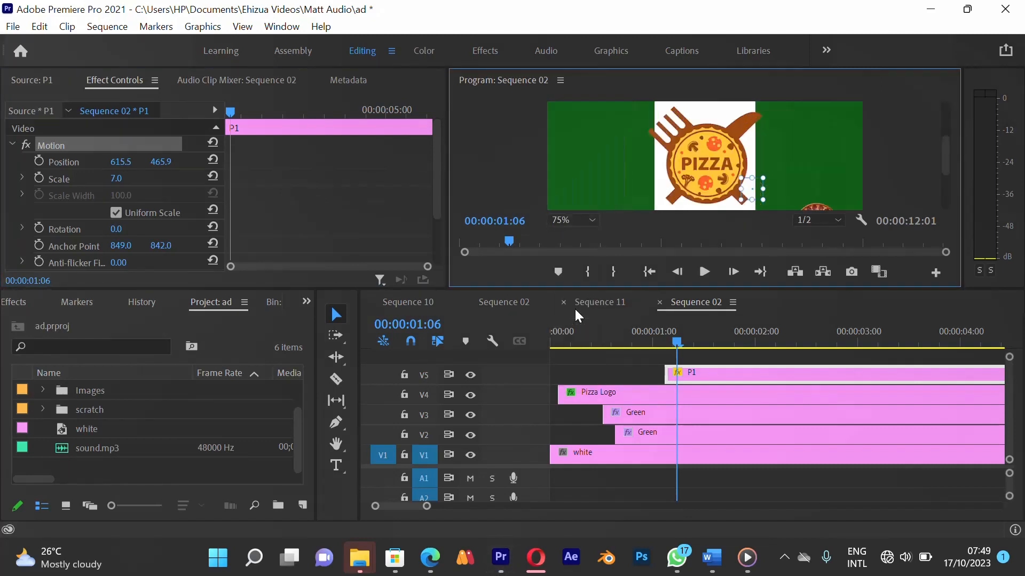
pyautogui.moveTo(947, 163); pyautogui.dragTo(952, 185)
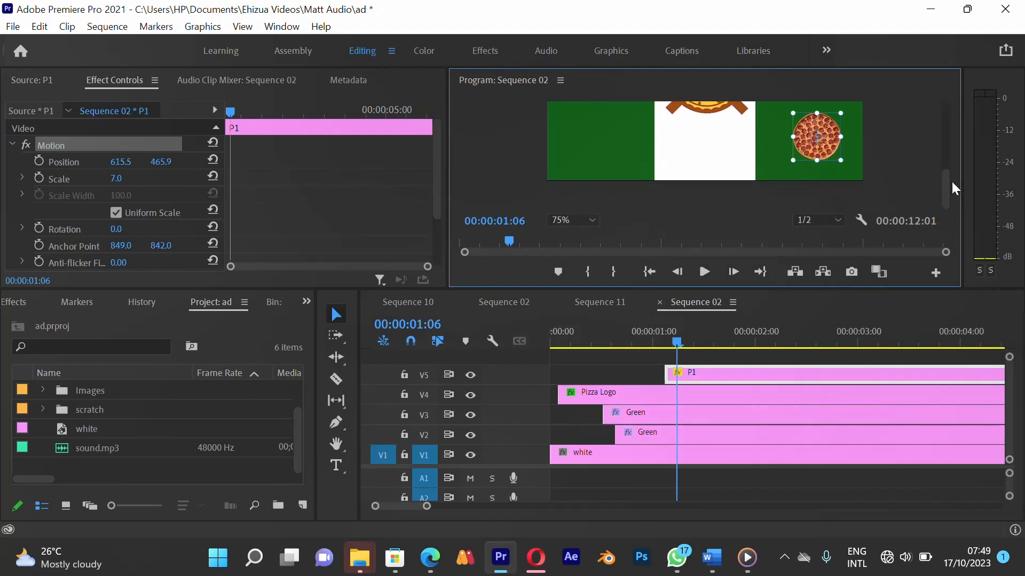
pyautogui.moveTo(810, 146); pyautogui.dragTo(825, 158)
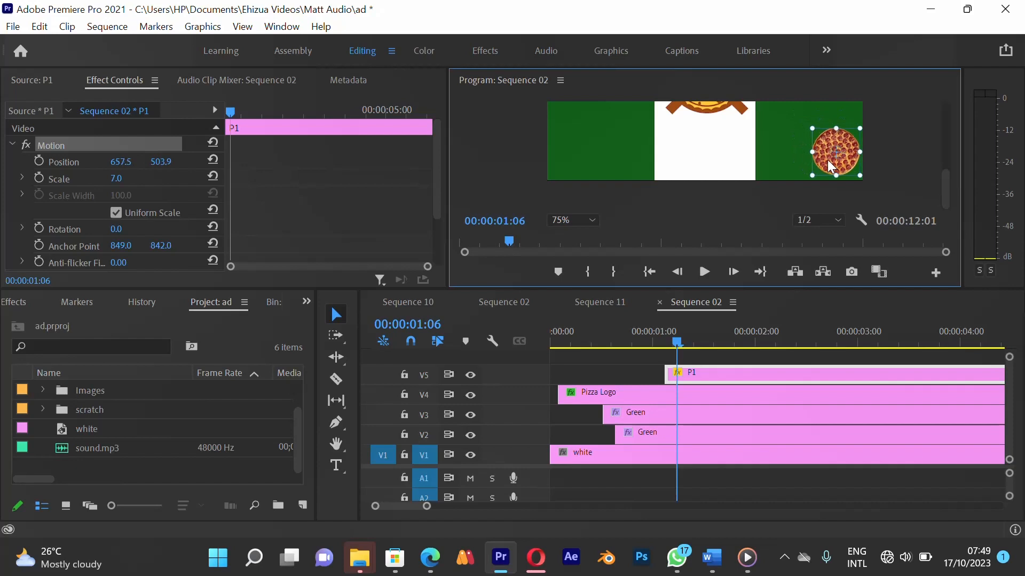
pyautogui.moveTo(829, 161); pyautogui.dragTo(826, 163)
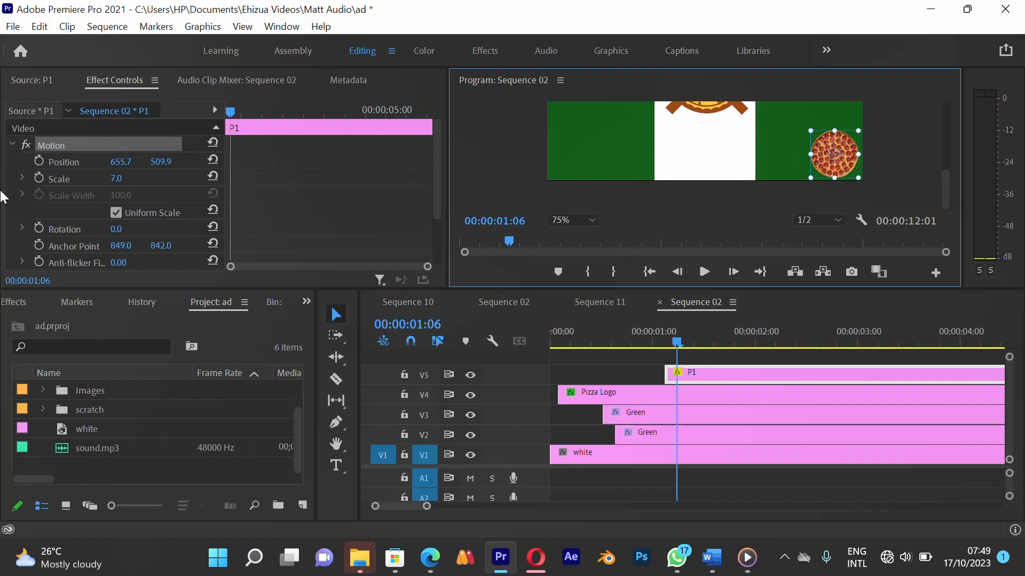
# Start Position keyframing on P1 at its first frame, 00:00:01:03, with the pizza beyond the frame's right edge at X 794.7
pyautogui.click(11, 145)
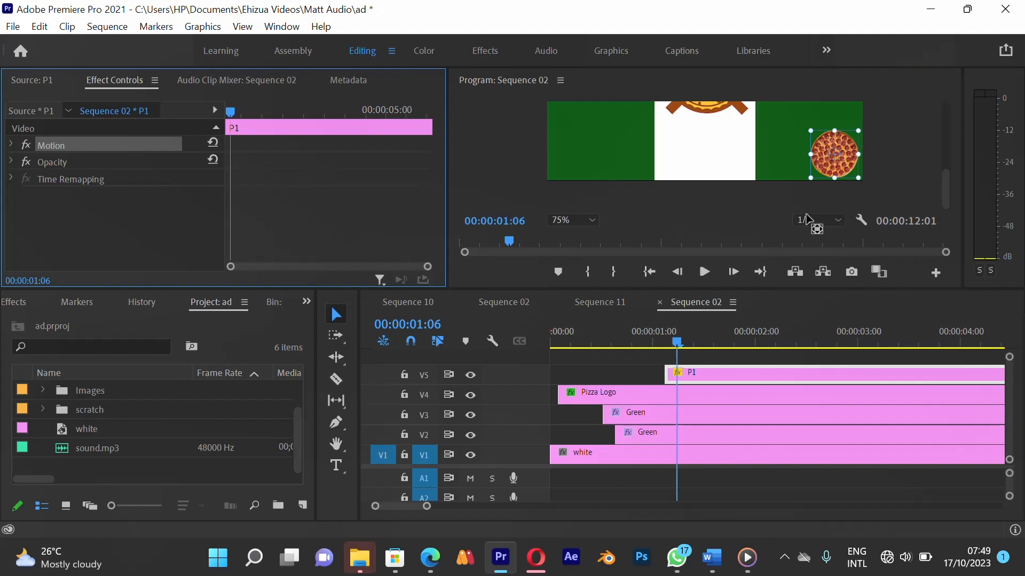
pyautogui.click(11, 144)
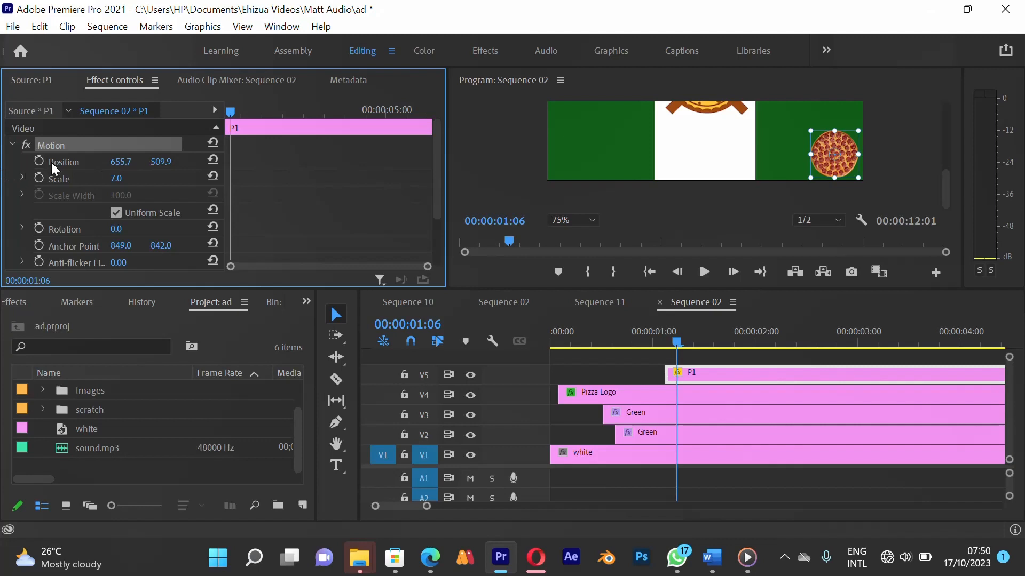
pyautogui.click(663, 344)
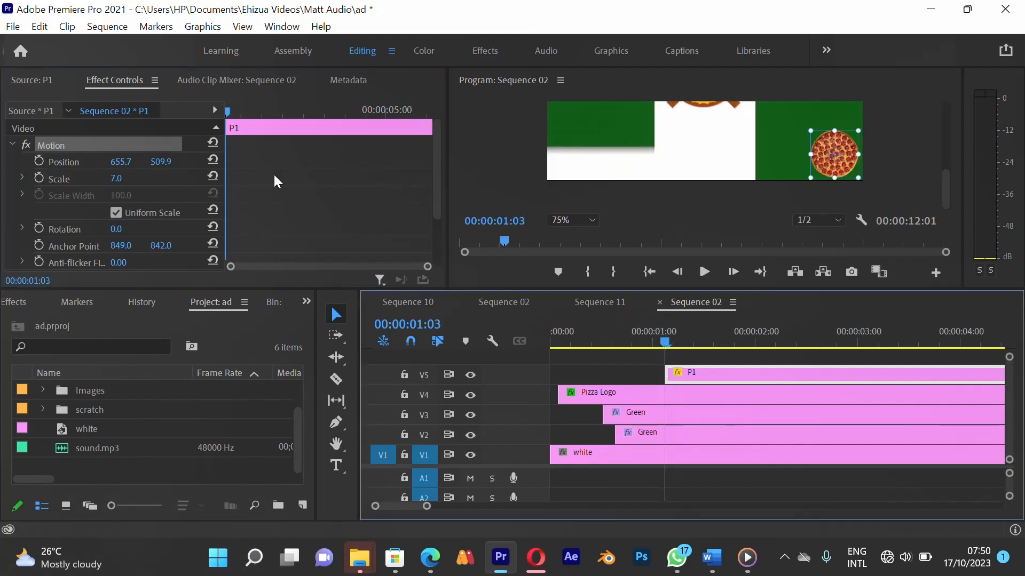
pyautogui.click(315, 191)
pyautogui.press('=')
pyautogui.press('=')
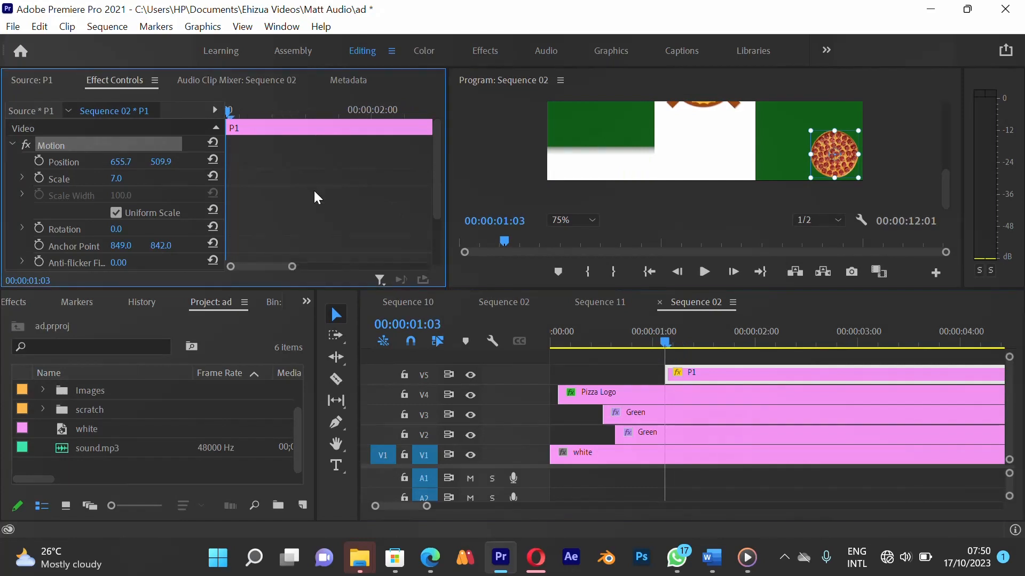
pyautogui.click(39, 161)
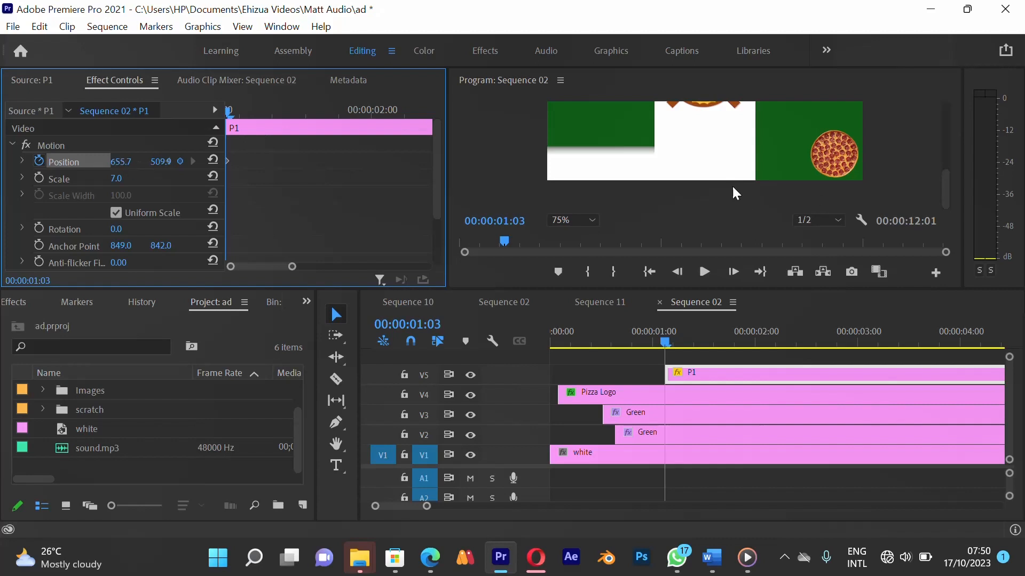
pyautogui.moveTo(118, 162); pyautogui.dragTo(231, 178)
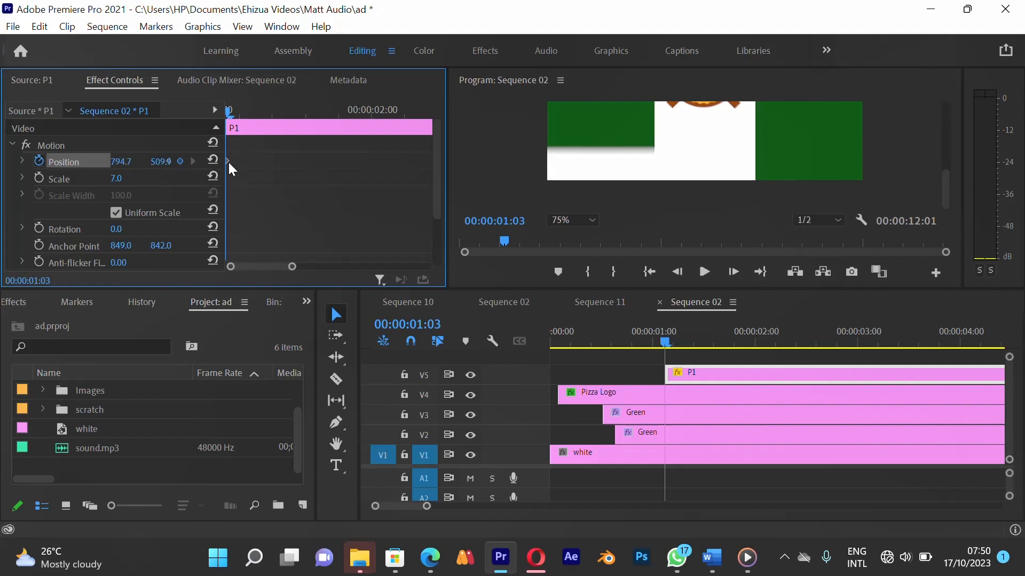
# Move the playhead to 00:00:01:10 within the P1 clip
pyautogui.click(231, 110)
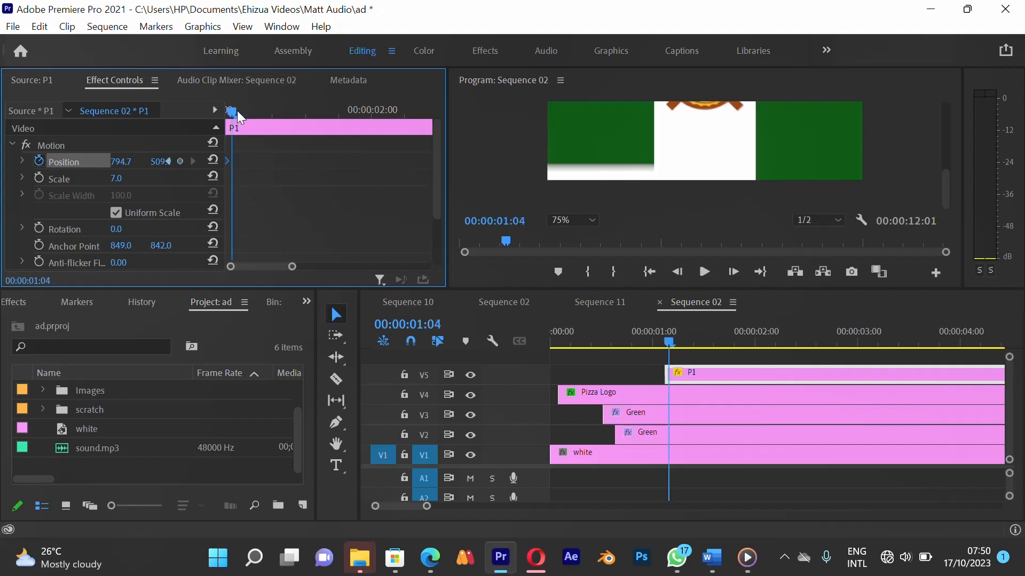
pyautogui.moveTo(239, 114); pyautogui.dragTo(273, 114)
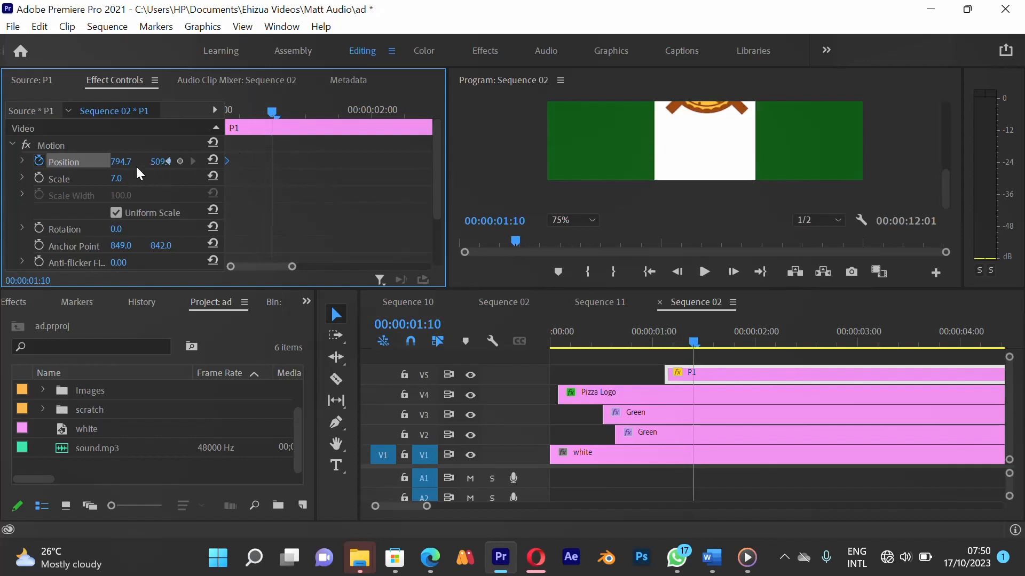
pyautogui.moveTo(158, 162); pyautogui.dragTo(7, 162)
pyautogui.hotkey('ctrl', 'z')
pyautogui.hotkey('ctrl', 'z')
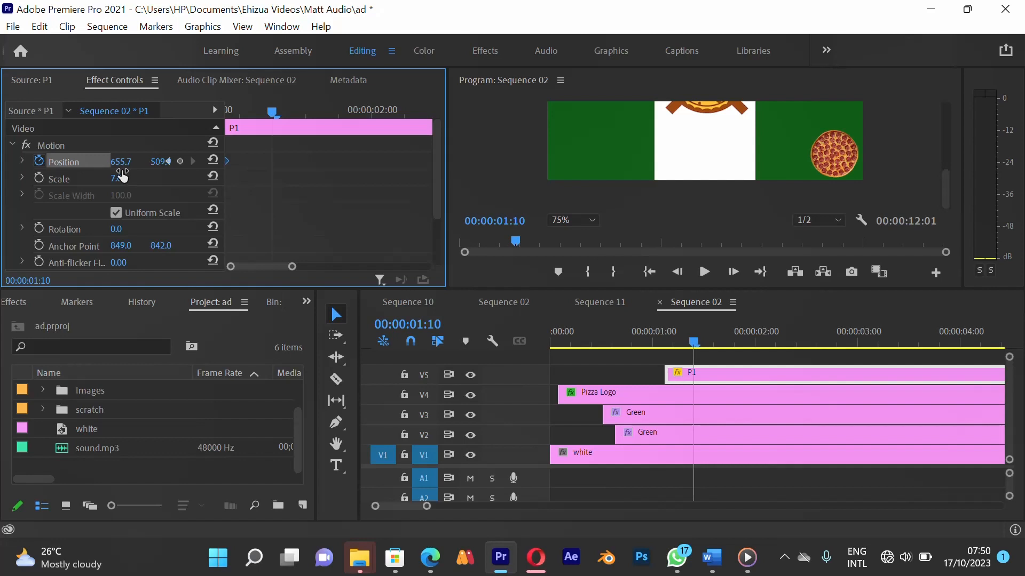
pyautogui.hotkey('ctrl', 'shift')
pyautogui.hotkey('ctrl', 'z')
# Keyframe P1's Position at 00:00:01:10 with X at -77.3 so the pizza sits beyond the frame's left edge
pyautogui.moveTo(113, 162); pyautogui.dragTo(37, 165)
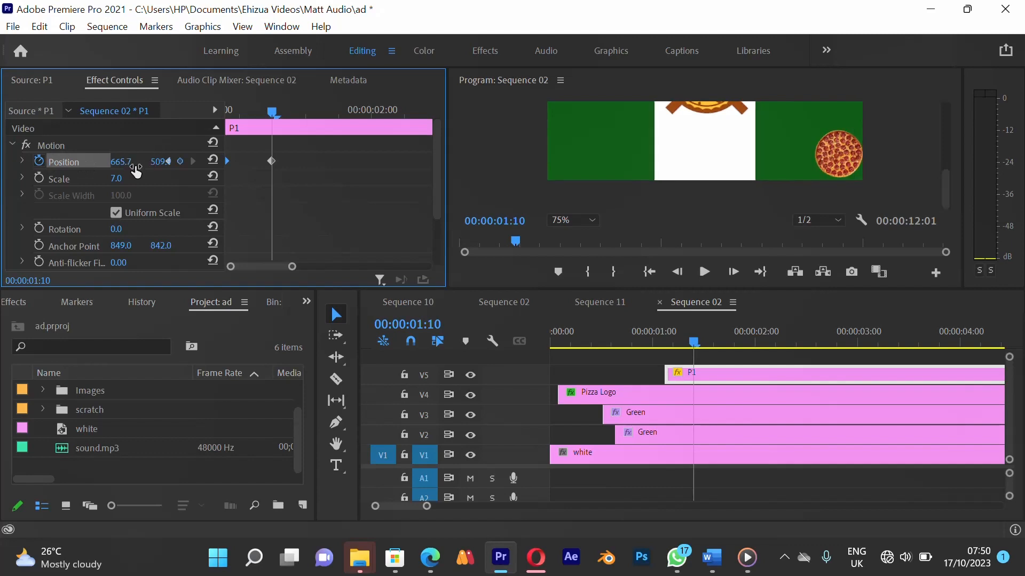
pyautogui.moveTo(122, 168); pyautogui.dragTo(8, 161)
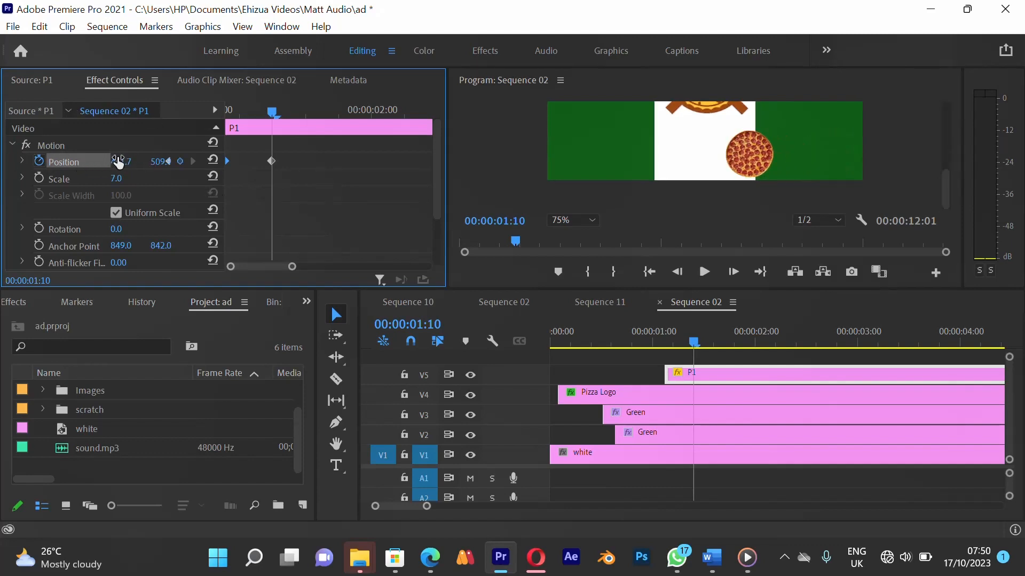
pyautogui.moveTo(119, 162); pyautogui.dragTo(7, 167)
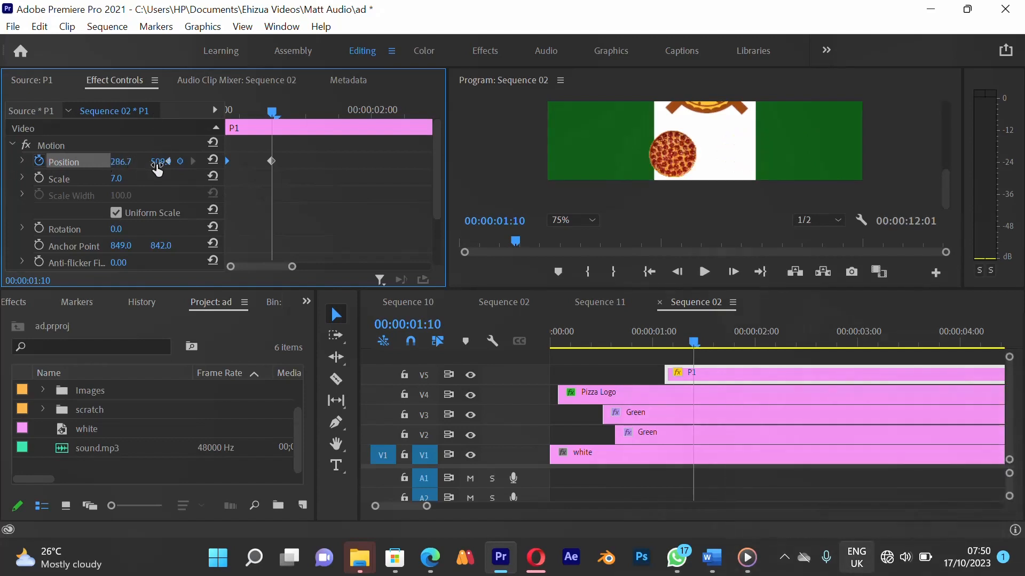
pyautogui.moveTo(118, 162)
pyautogui.mouseDown()
pyautogui.moveTo(171, 165)
pyautogui.moveTo(25, 170)
pyautogui.moveTo(112, 169)
pyautogui.mouseUp()
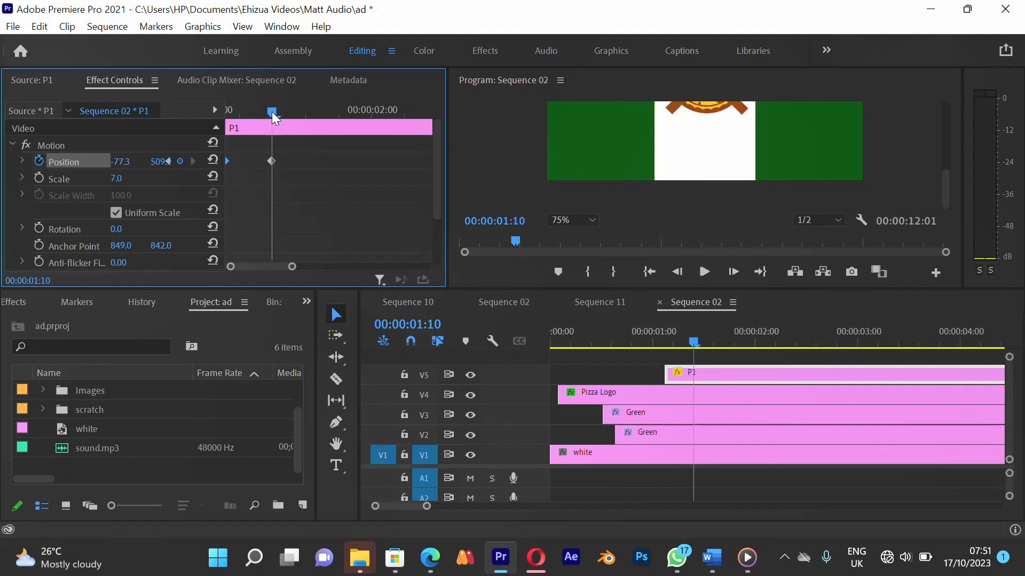
# Move P1's second Position keyframe to 00:00:01:20 and play the pizza's movement from the clip's start
pyautogui.moveTo(271, 113); pyautogui.dragTo(338, 123)
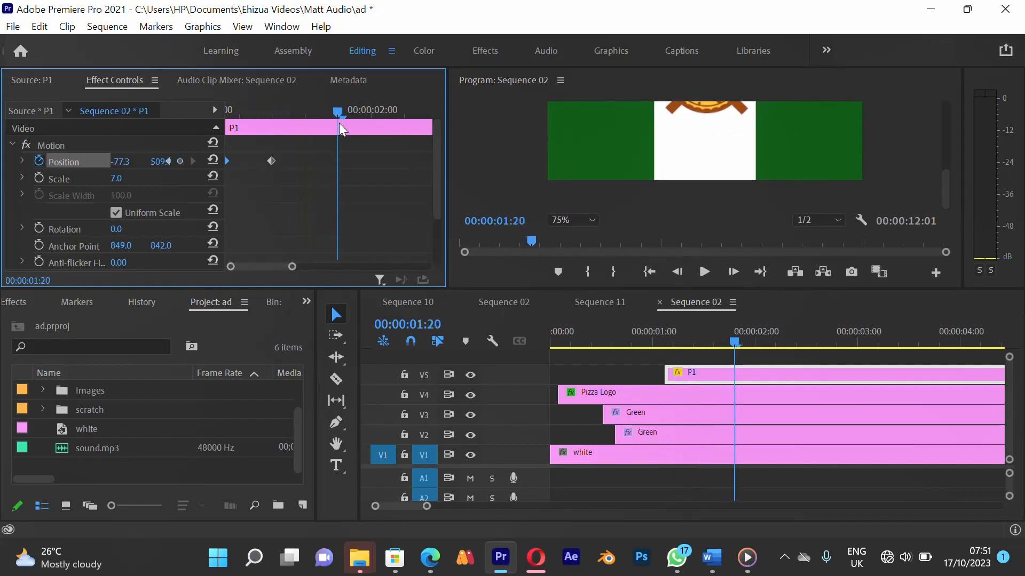
pyautogui.moveTo(271, 161); pyautogui.dragTo(337, 166)
pyautogui.moveTo(337, 111); pyautogui.dragTo(179, 153)
pyautogui.press('space')
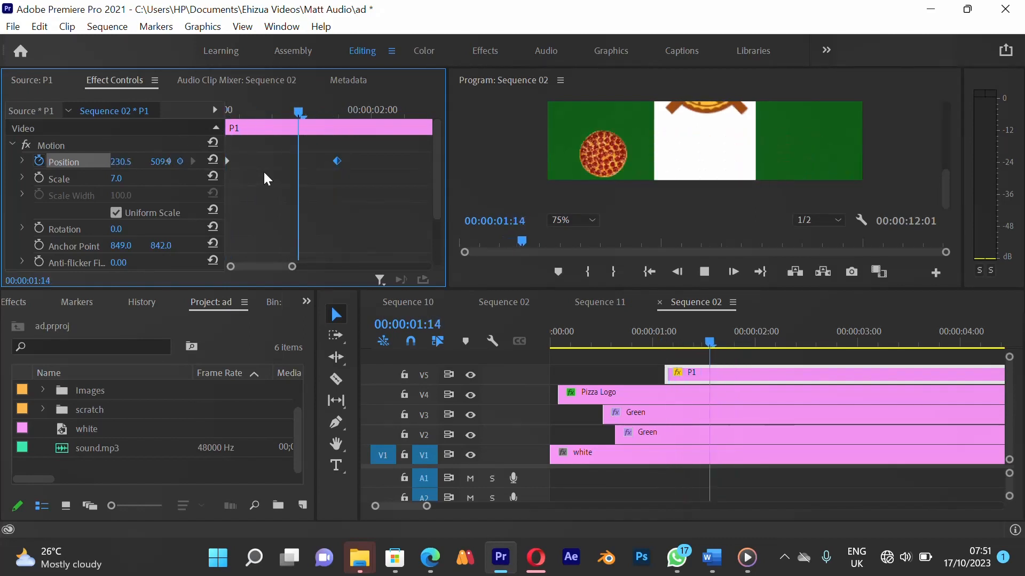
pyautogui.press('space')
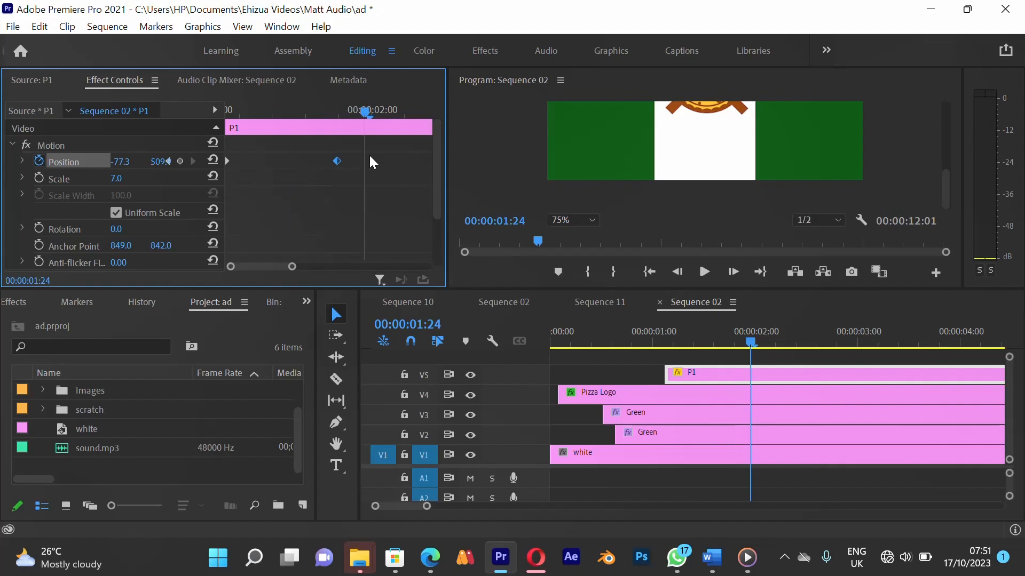
# Slow the pizza further by moving its second Position keyframe to about 00:00:02:10, and play from the clip's start
pyautogui.press('-')
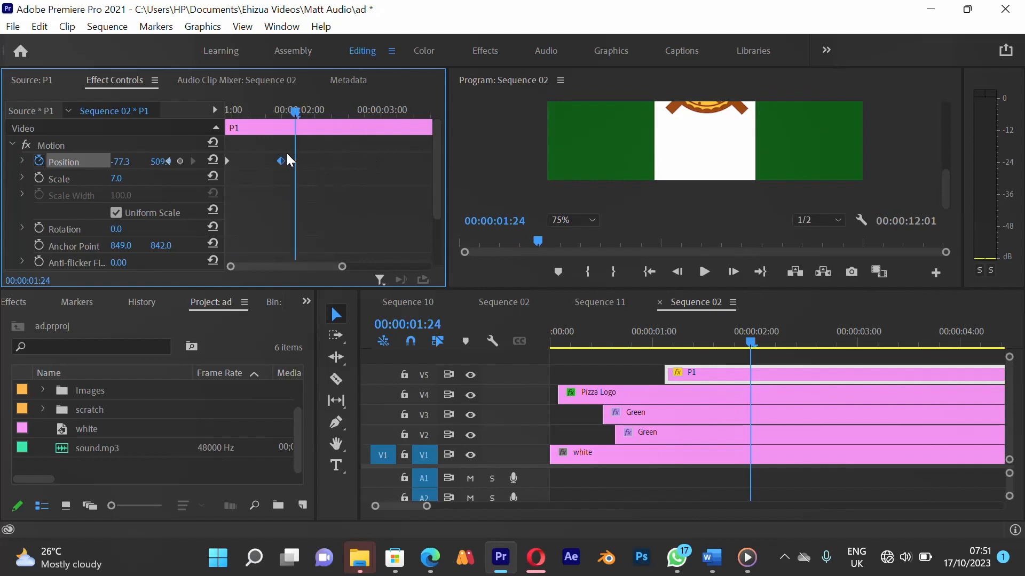
pyautogui.moveTo(281, 157); pyautogui.dragTo(329, 152)
pyautogui.moveTo(297, 113); pyautogui.dragTo(229, 157)
pyautogui.press('space')
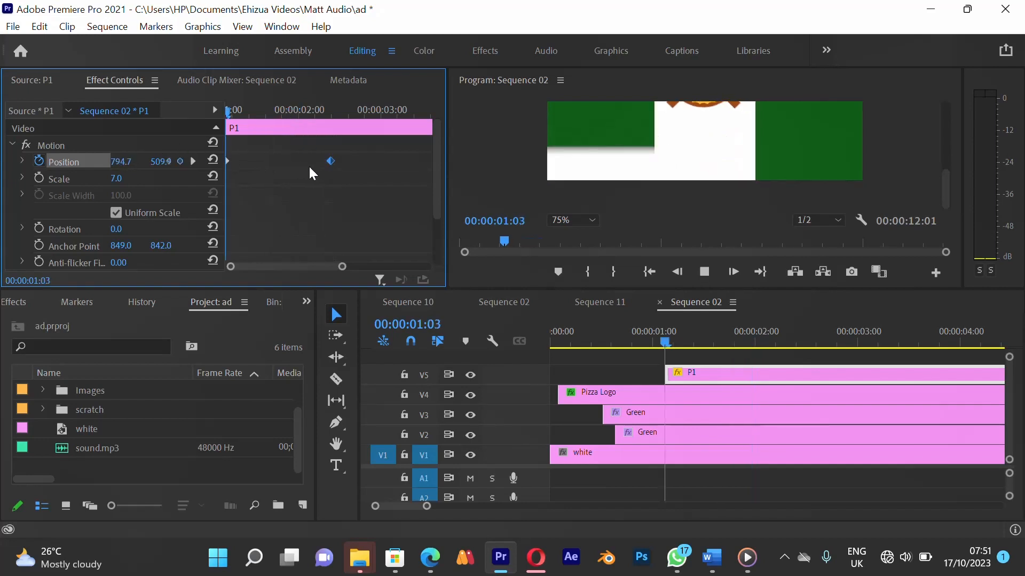
# Replay P1's movement from its start and set the first Rotation keyframe of 0 at the clip's first frame
pyautogui.moveTo(307, 108); pyautogui.dragTo(231, 164)
pyautogui.press('space')
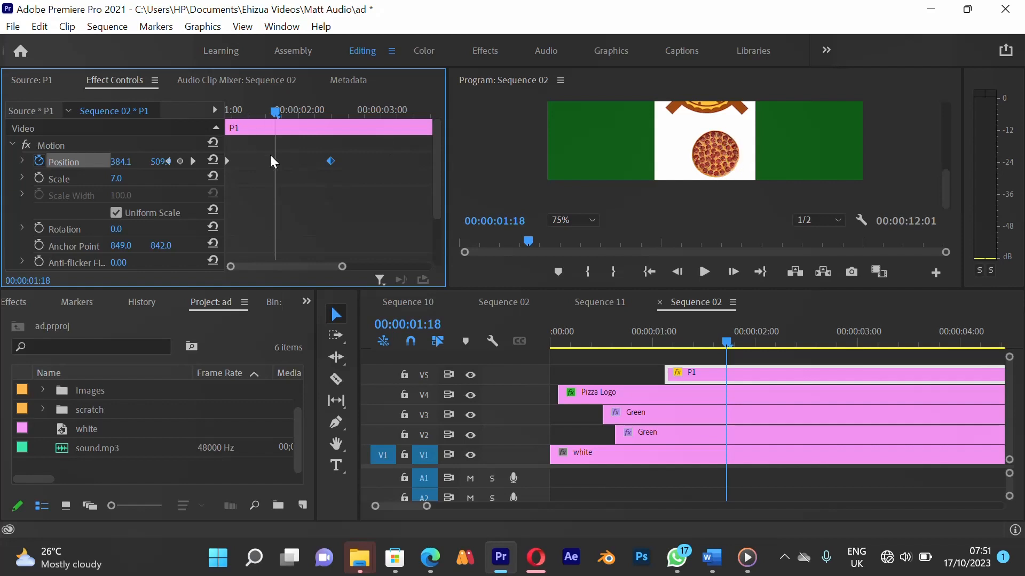
pyautogui.moveTo(263, 111); pyautogui.dragTo(222, 111)
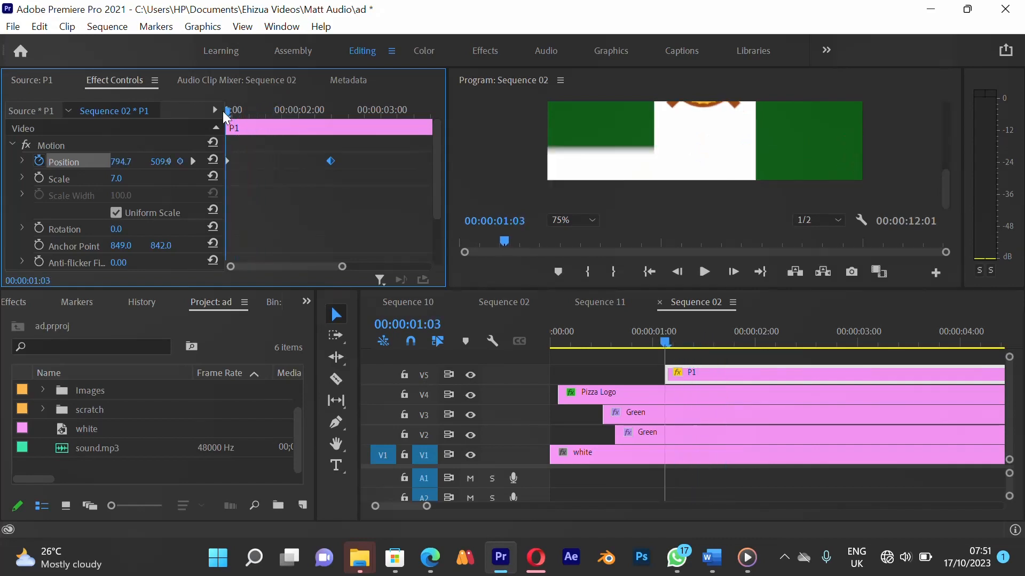
pyautogui.click(40, 229)
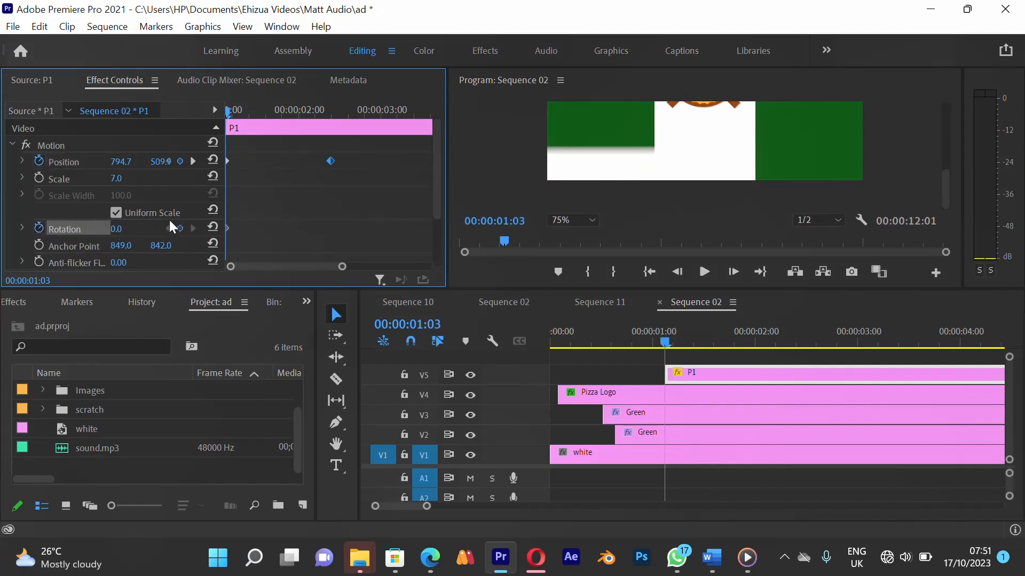
# Keyframe P1's Rotation at 360 at 00:00:02:06, shortly before its second Position keyframe
pyautogui.click(328, 110)
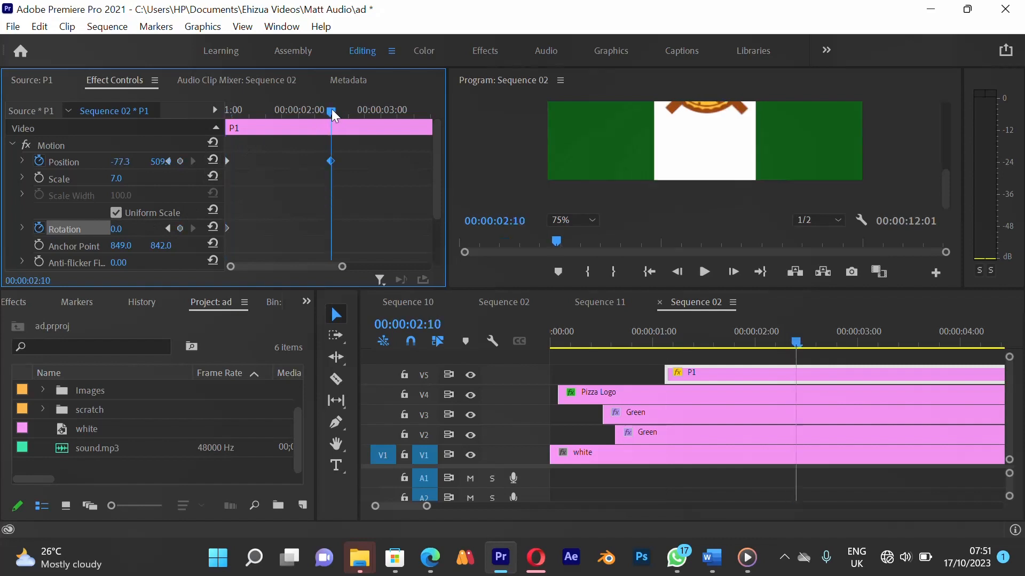
pyautogui.moveTo(317, 112)
pyautogui.mouseDown()
pyautogui.moveTo(284, 113)
pyautogui.moveTo(319, 111)
pyautogui.mouseUp()
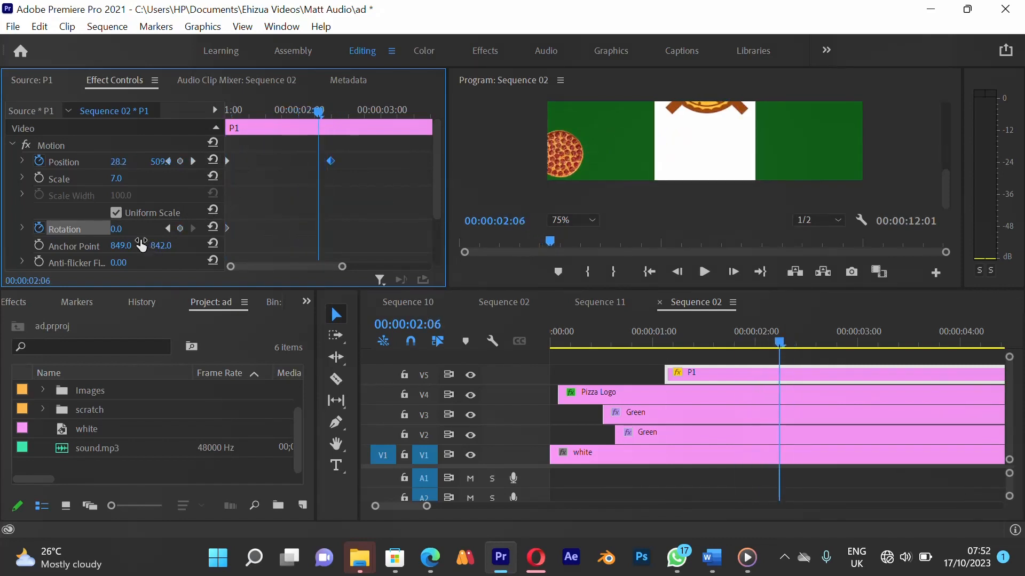
pyautogui.click(117, 230)
pyautogui.write('360')
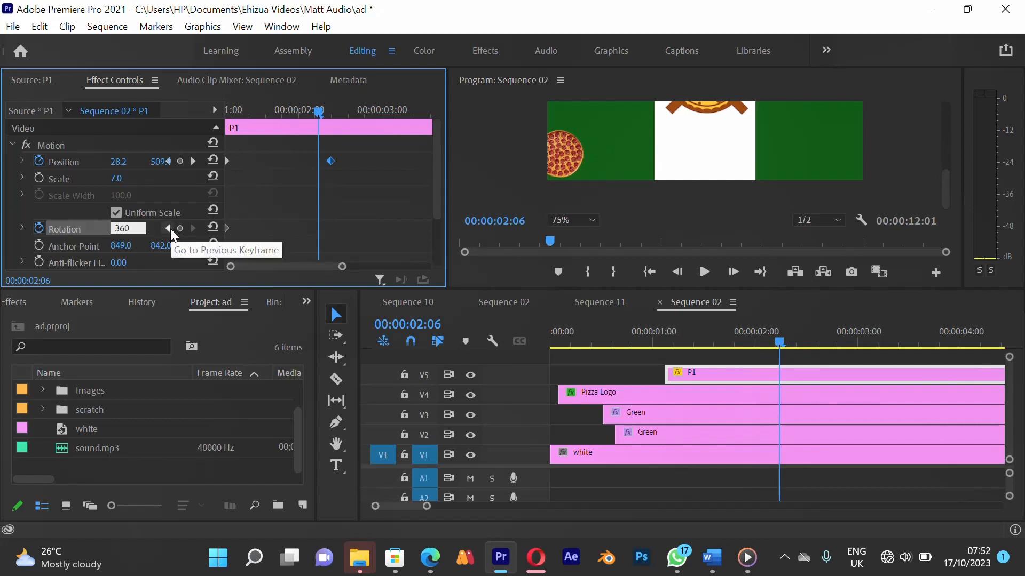
pyautogui.press('Return')
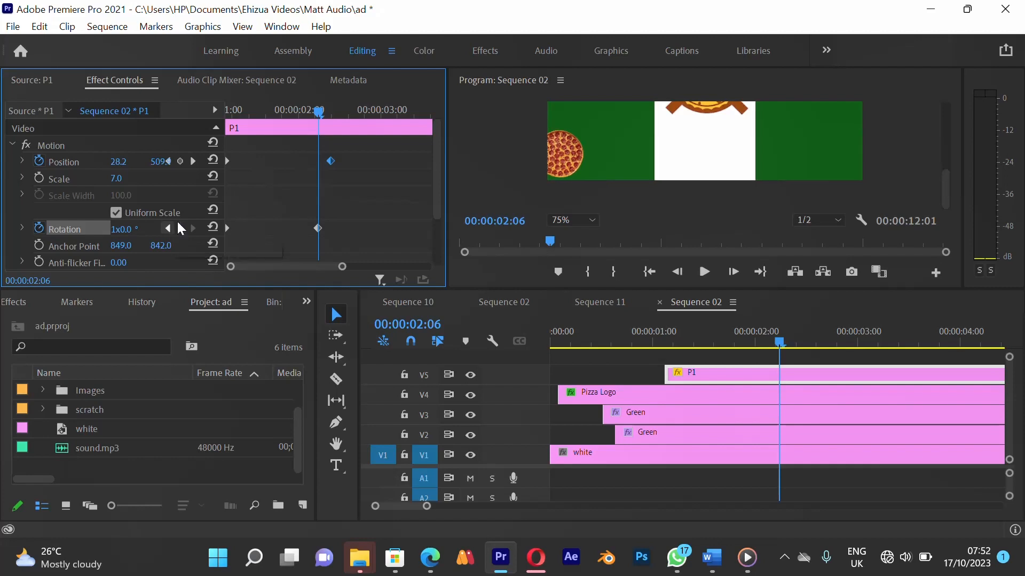
# Scrub through P1's spin and set the Program monitor's playback resolution to Full
pyautogui.moveTo(295, 107); pyautogui.dragTo(253, 147)
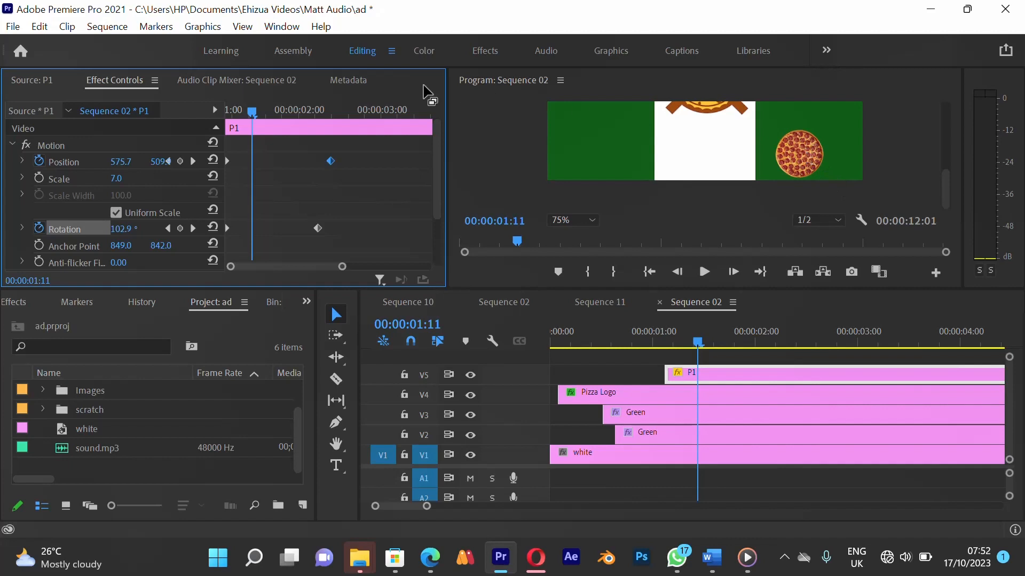
pyautogui.click(841, 224)
pyautogui.click(828, 243)
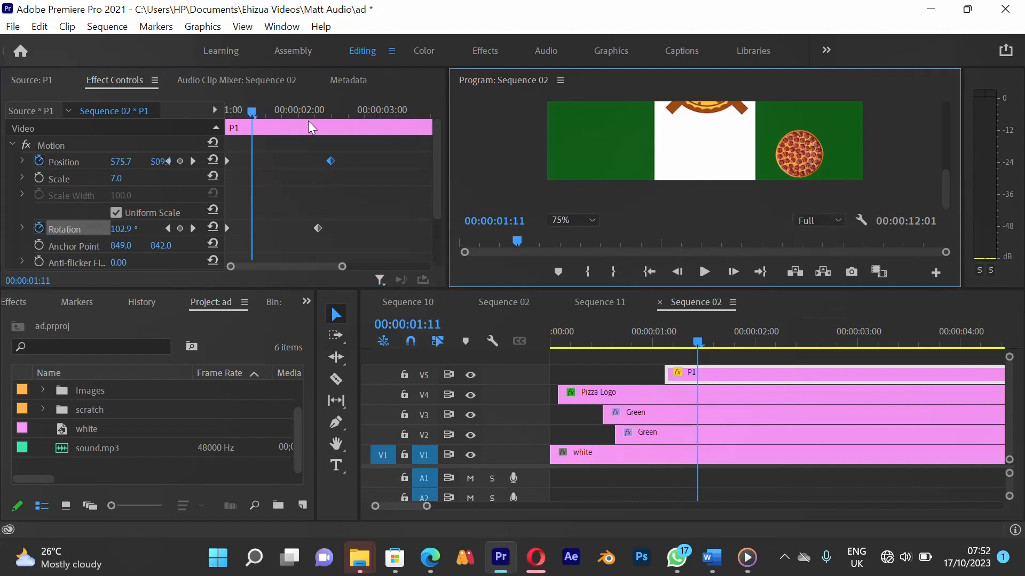
pyautogui.moveTo(252, 111); pyautogui.dragTo(278, 110)
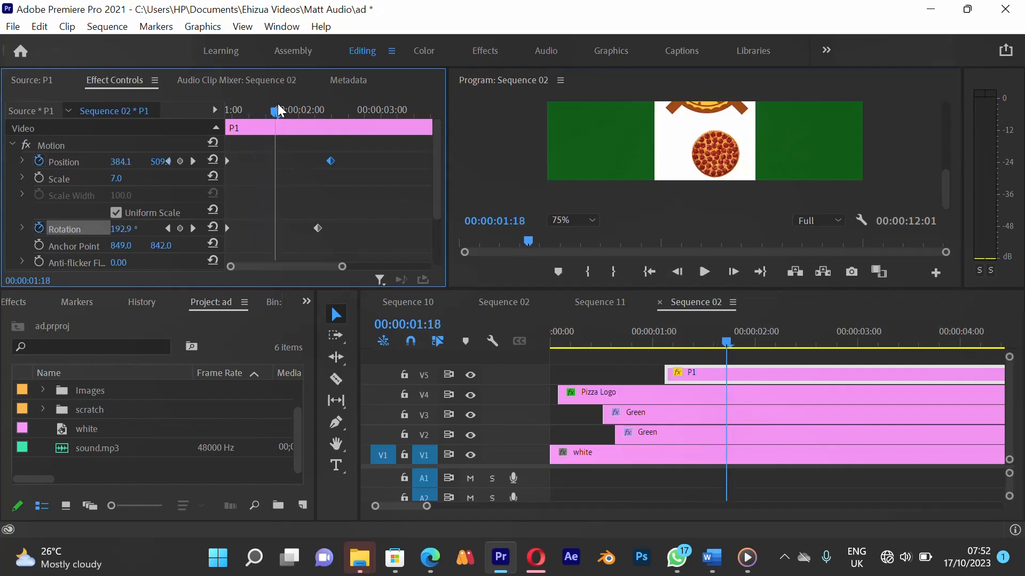
pyautogui.moveTo(120, 230); pyautogui.dragTo(369, 224)
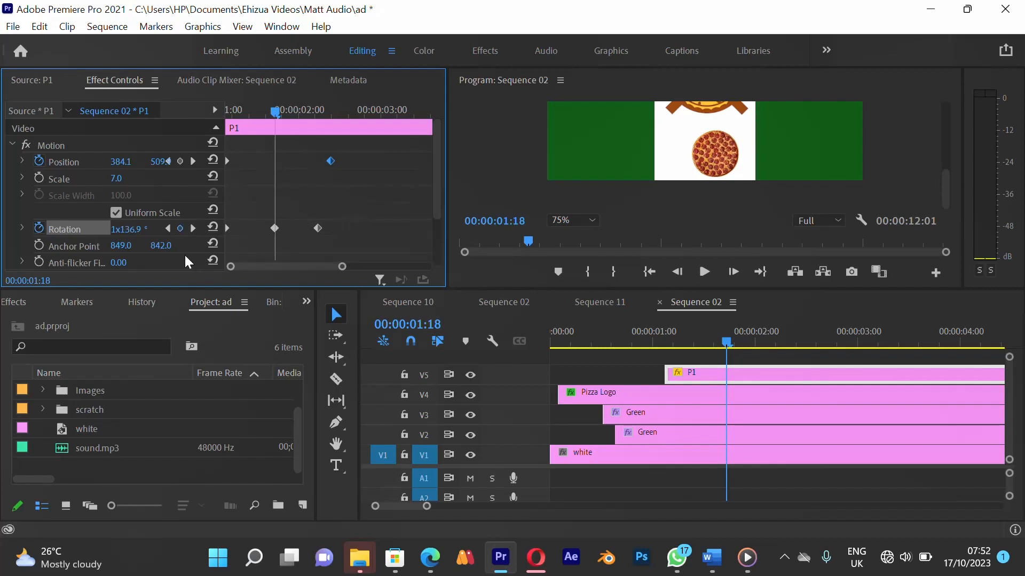
pyautogui.hotkey('ctrl', 'z')
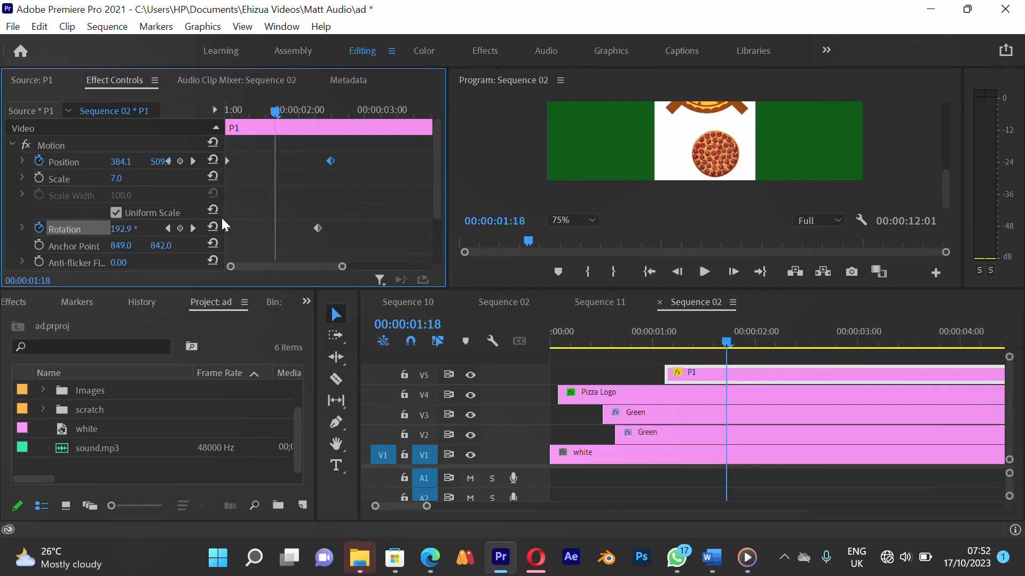
# Reverse the spin by setting P1's Rotation keyframe at 00:00:02:06 to -1x-56.0
pyautogui.click(192, 228)
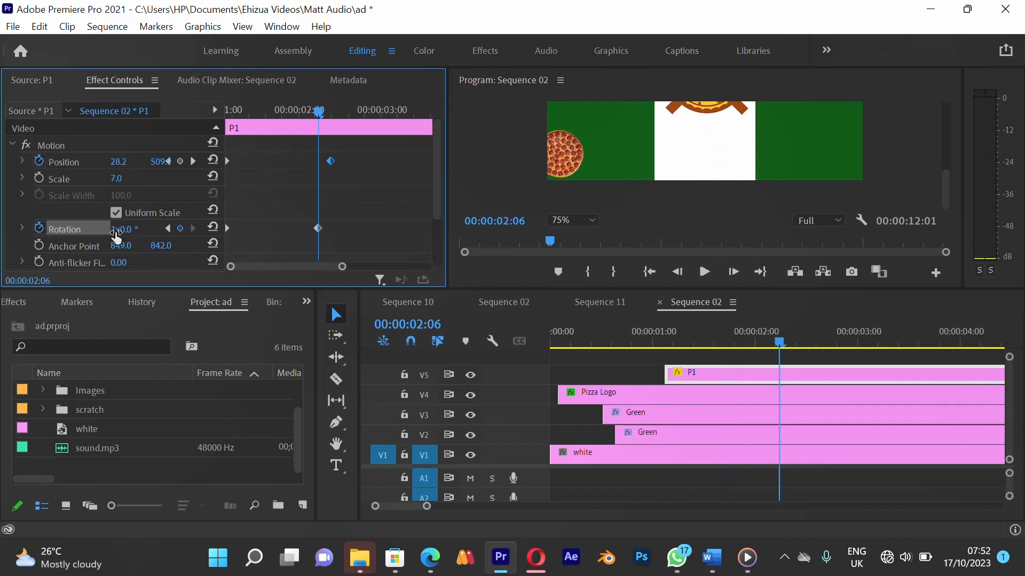
pyautogui.moveTo(128, 229); pyautogui.dragTo(156, 246)
pyautogui.moveTo(34, 236); pyautogui.dragTo(351, 252)
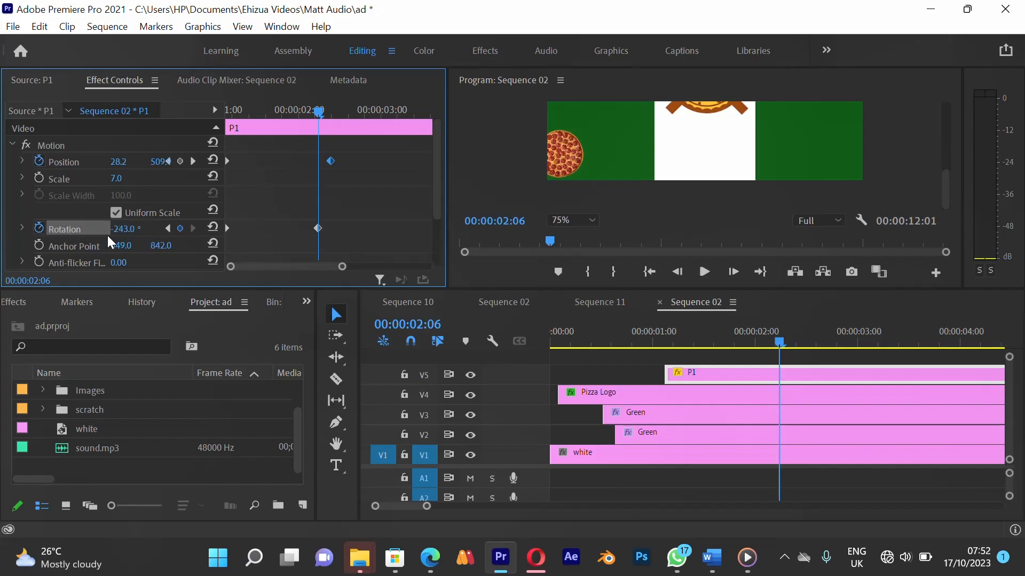
pyautogui.moveTo(108, 235); pyautogui.dragTo(14, 239)
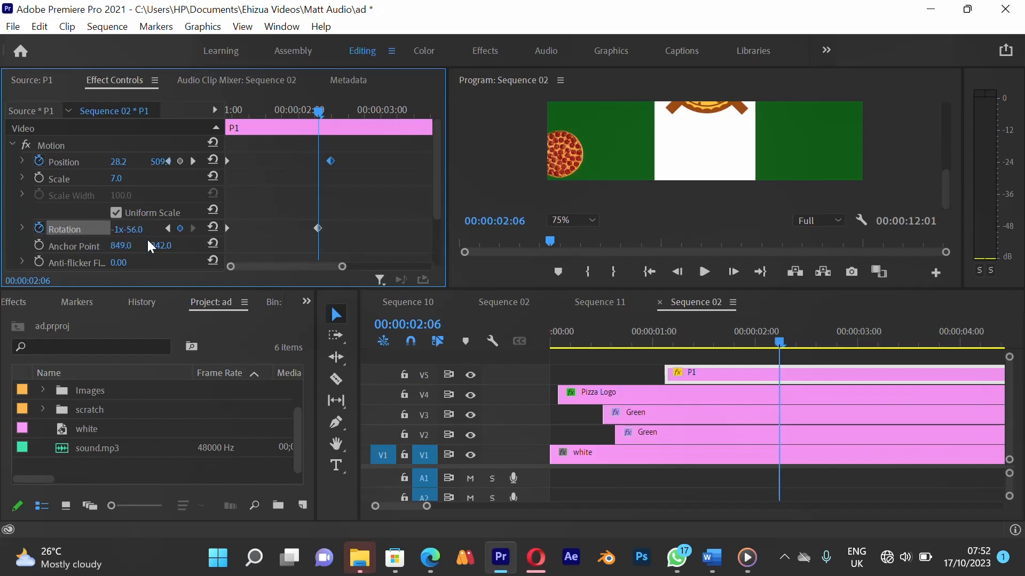
# Apply Ease In interpolation to P1's second Position keyframe and its second Rotation keyframe
pyautogui.moveTo(251, 111); pyautogui.dragTo(213, 139)
pyautogui.moveTo(320, 230); pyautogui.dragTo(336, 238)
pyautogui.click(331, 161)
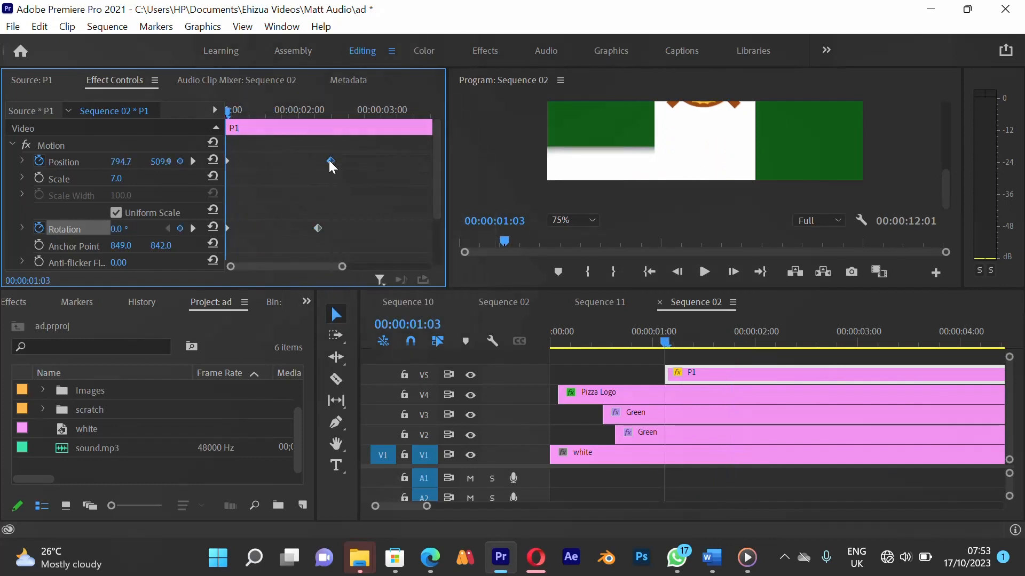
pyautogui.rightClick(329, 161)
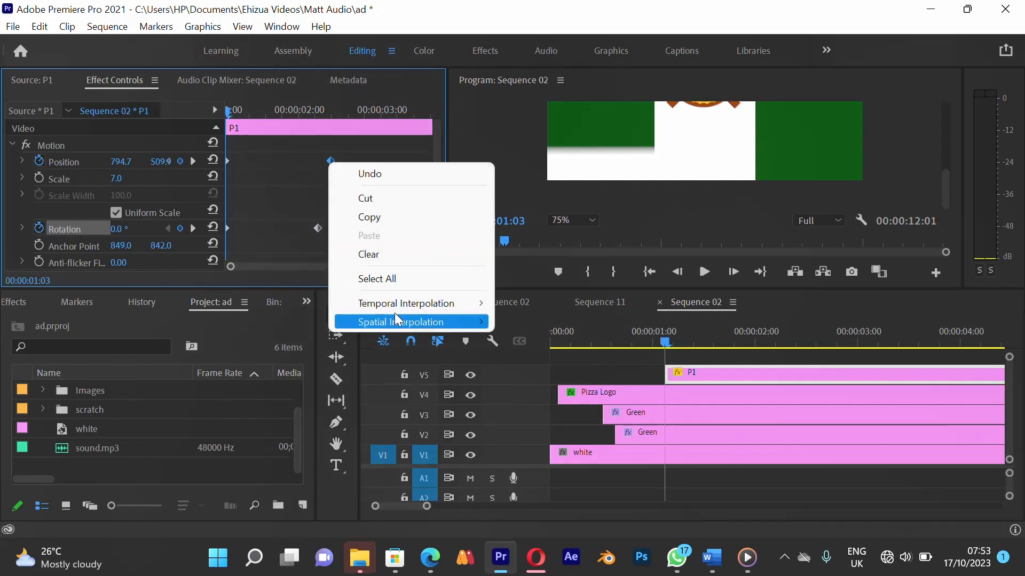
pyautogui.moveTo(421, 309)
pyautogui.click(547, 402)
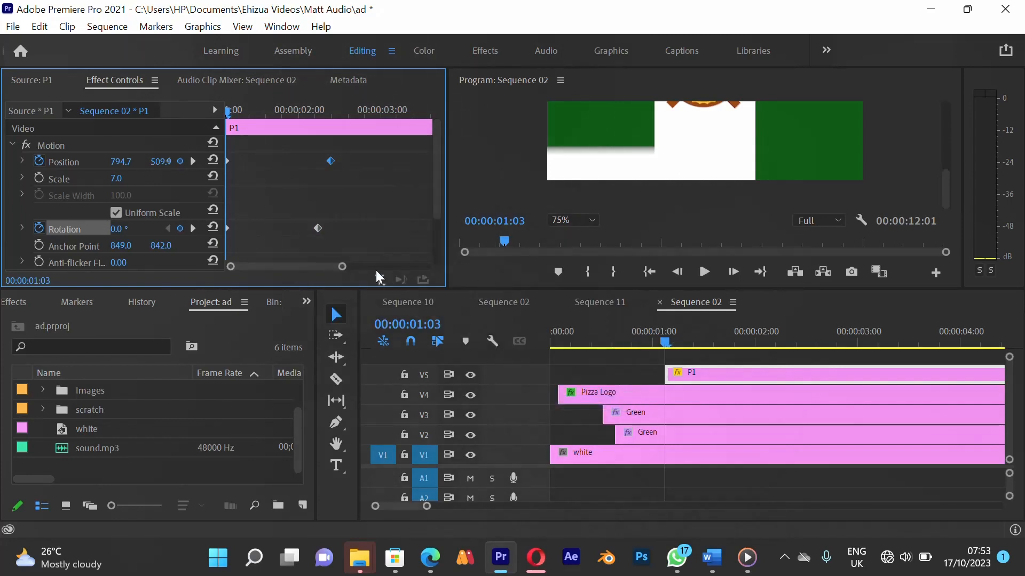
pyautogui.rightClick(315, 228)
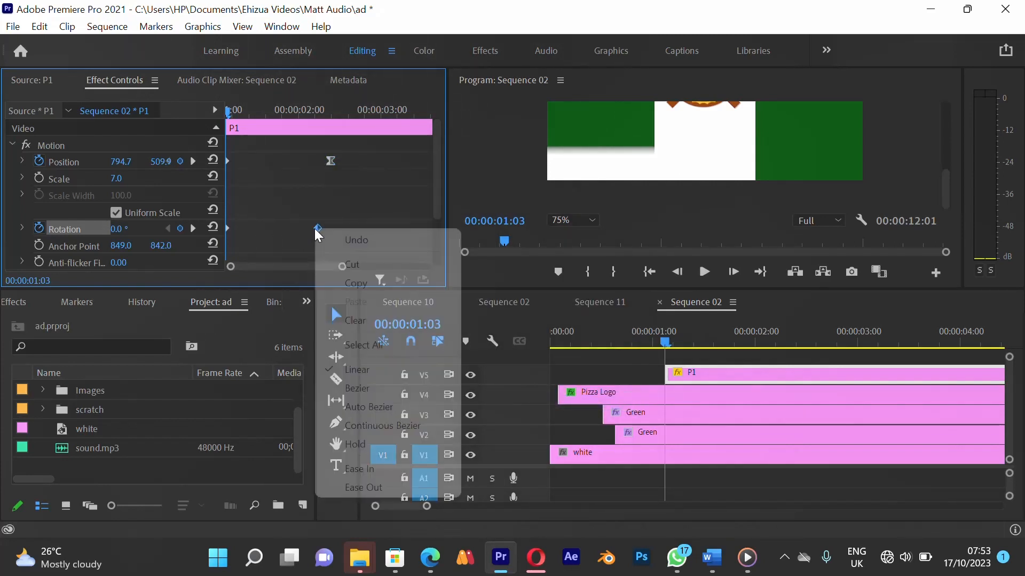
pyautogui.click(395, 468)
pyautogui.click(283, 149)
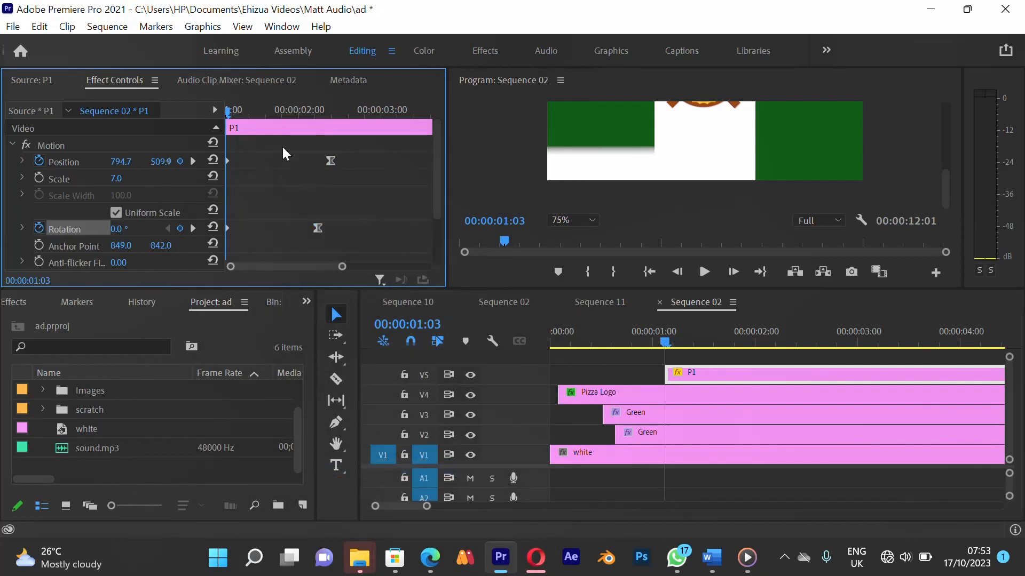
# Play P1's eased movement and set the Program monitor zoom to Fit
pyautogui.press('space')
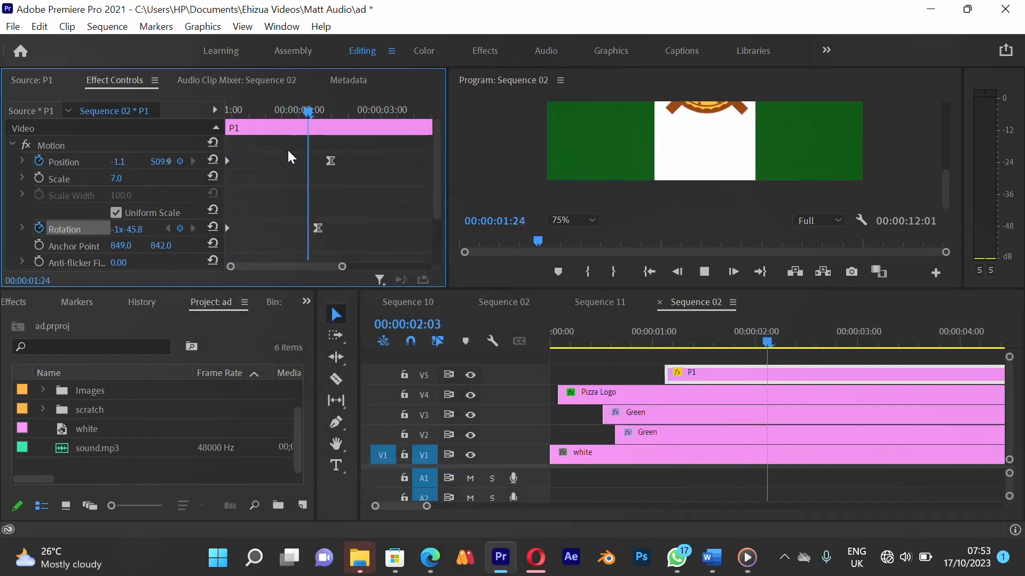
pyautogui.press('space')
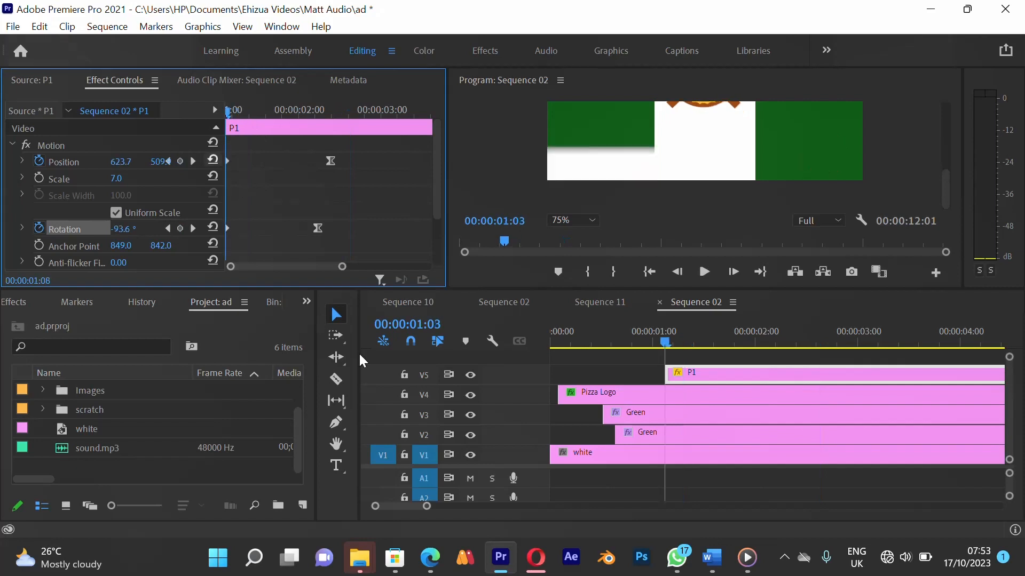
pyautogui.click(611, 346)
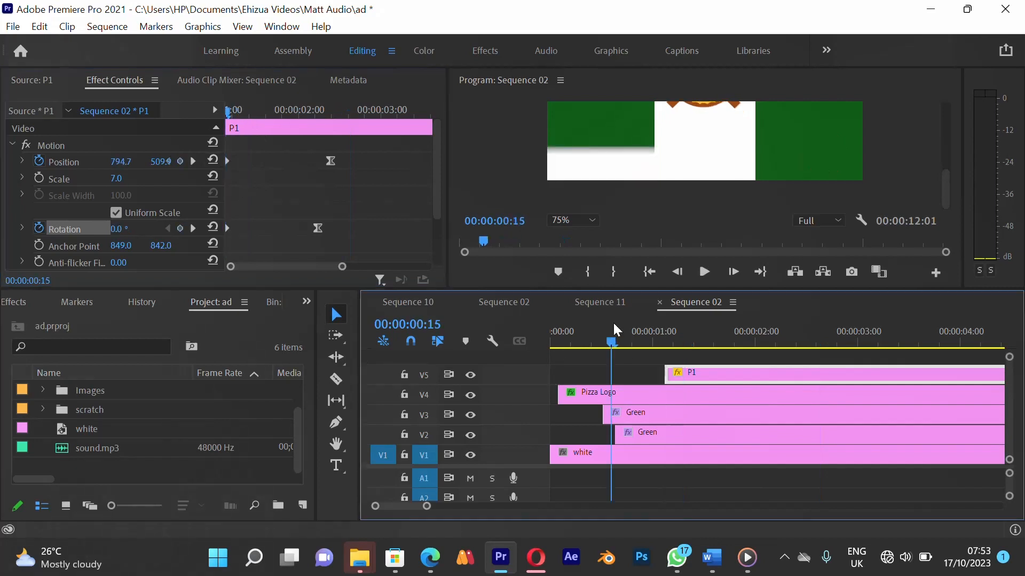
pyautogui.click(587, 221)
pyautogui.click(574, 238)
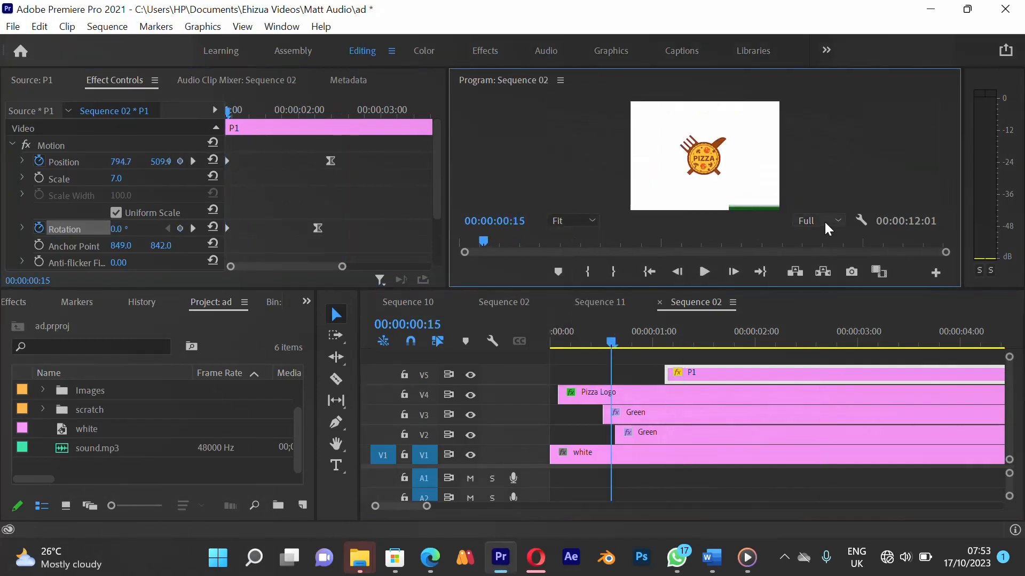
# Play the ad from the sequence start and replay the section where the rolling pizza crosses the frame
pyautogui.moveTo(562, 338); pyautogui.dragTo(551, 347)
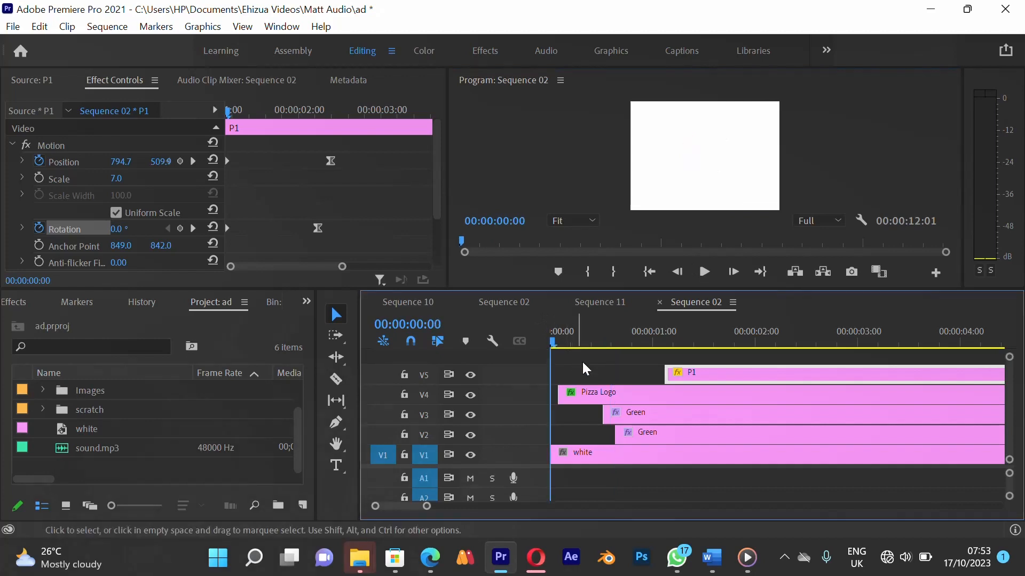
pyautogui.press('space')
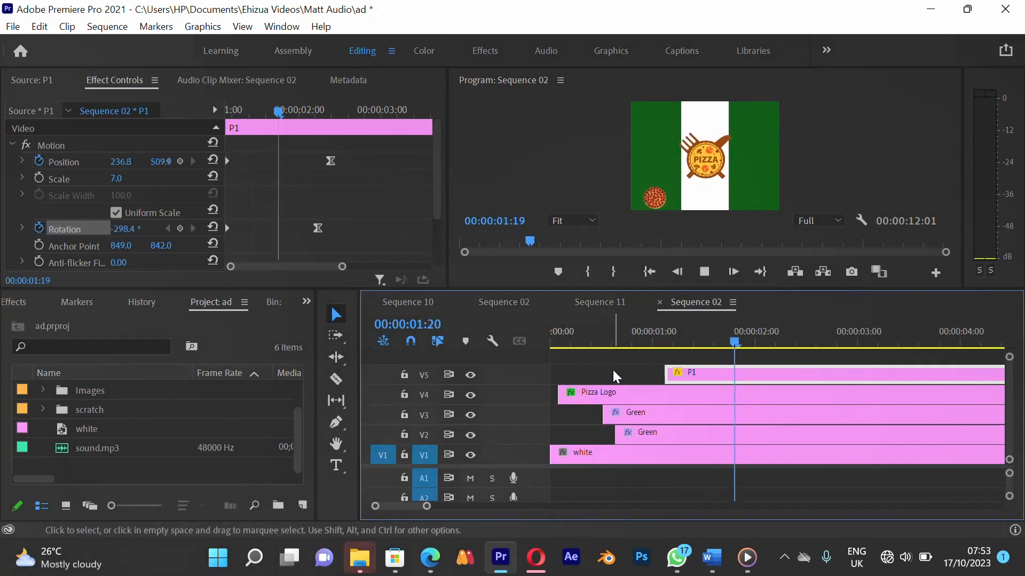
pyautogui.press('space')
pyautogui.click(610, 335)
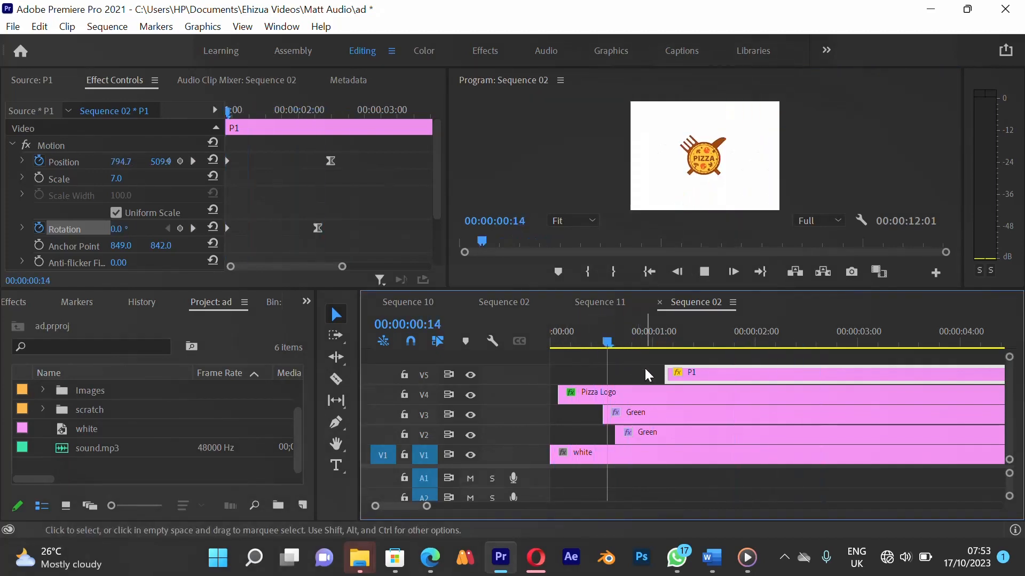
pyautogui.press('space')
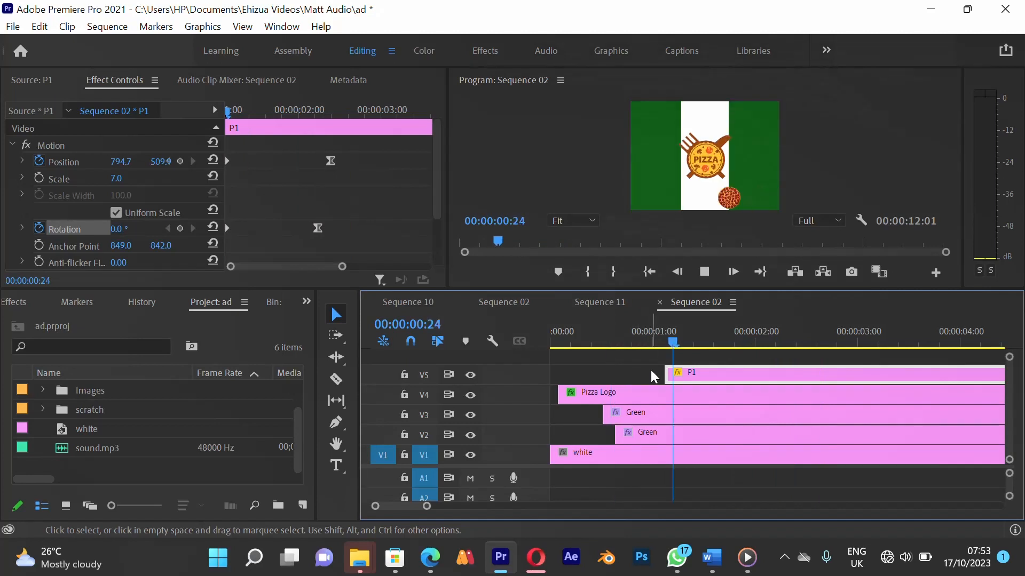
pyautogui.click(646, 334)
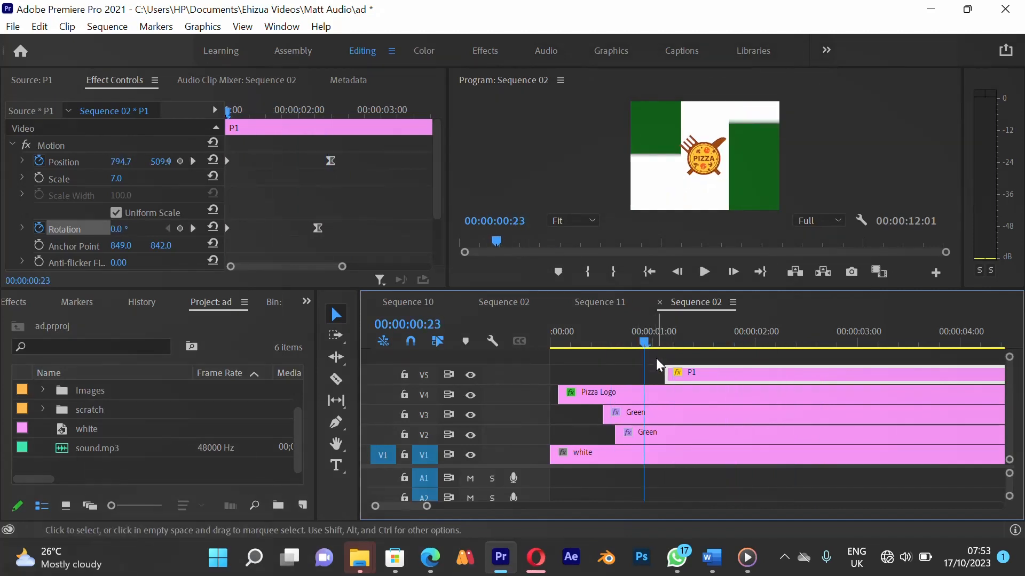
pyautogui.press('space')
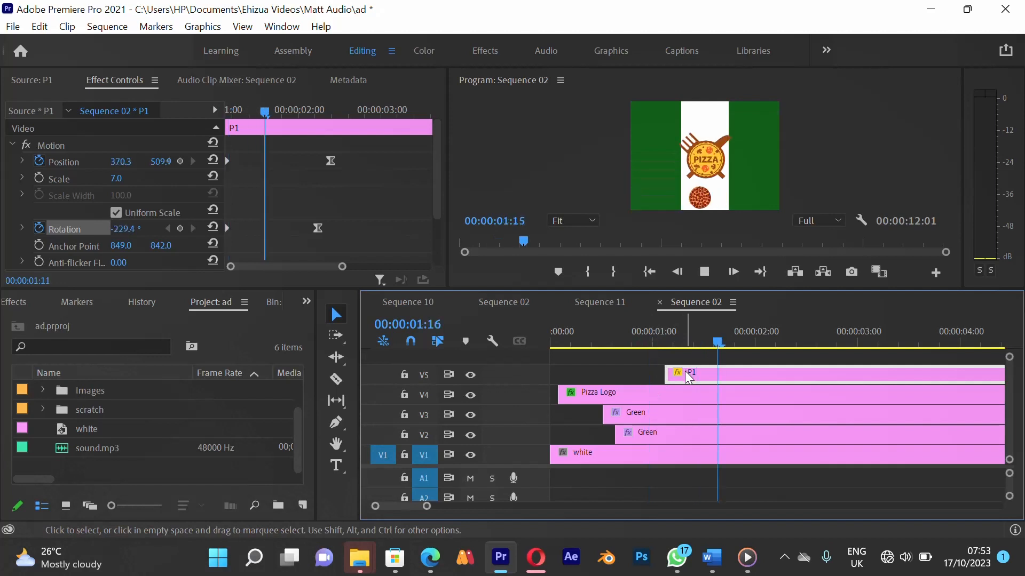
pyautogui.press('space')
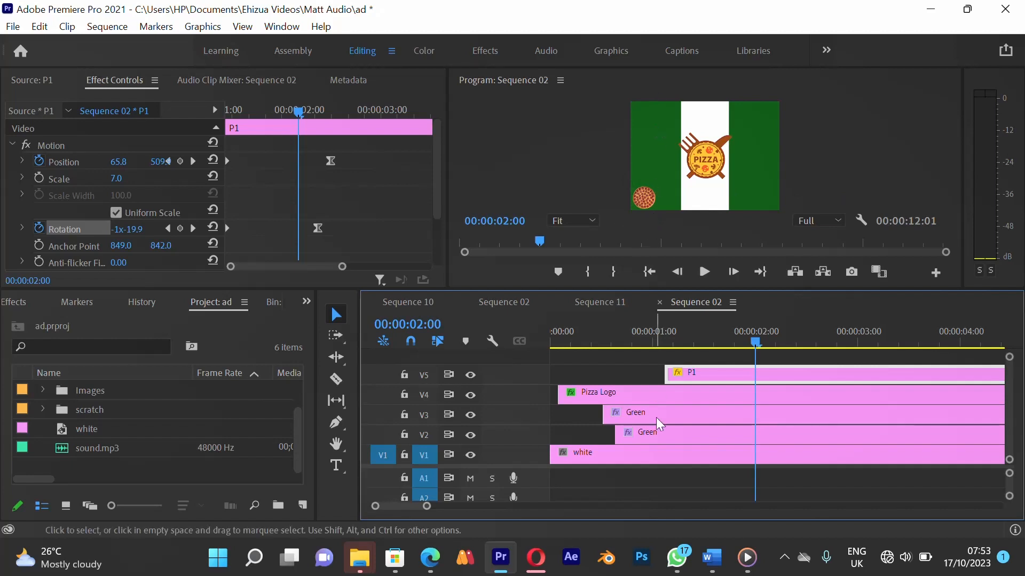
# Duplicate the P1 clip onto track V6 directly above the original and enlarge the video track area
pyautogui.click(669, 341)
pyautogui.moveTo(674, 343); pyautogui.dragTo(690, 342)
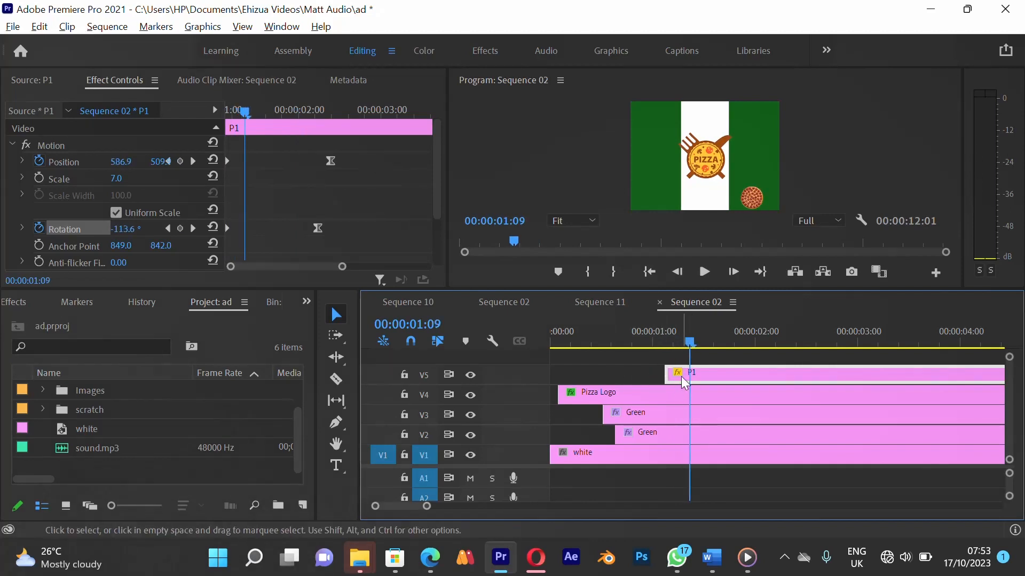
pyautogui.keyDown('alt'); pyautogui.moveTo(682, 375); pyautogui.dragTo(683, 351); pyautogui.keyUp('alt')
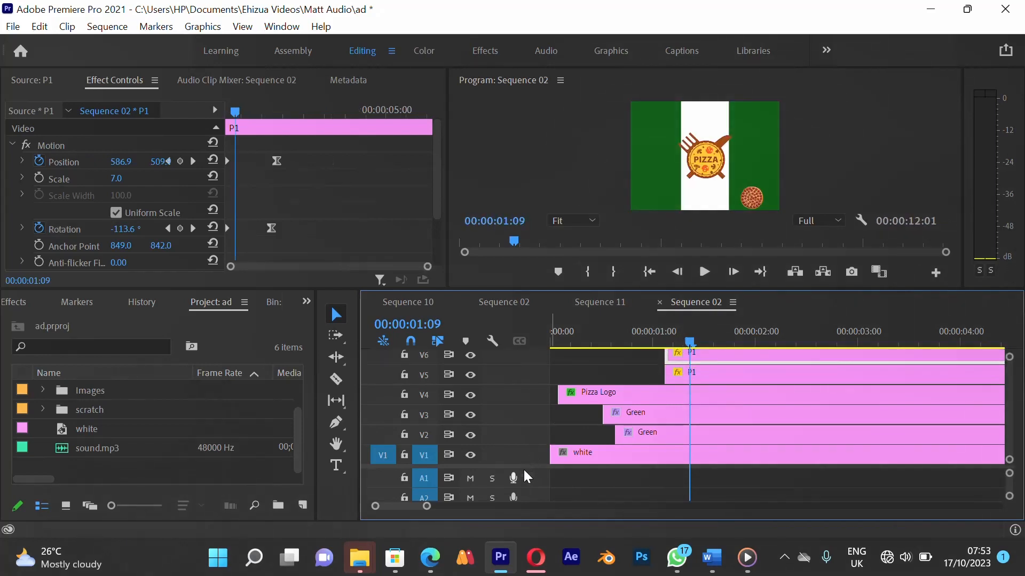
pyautogui.moveTo(525, 468); pyautogui.dragTo(529, 490)
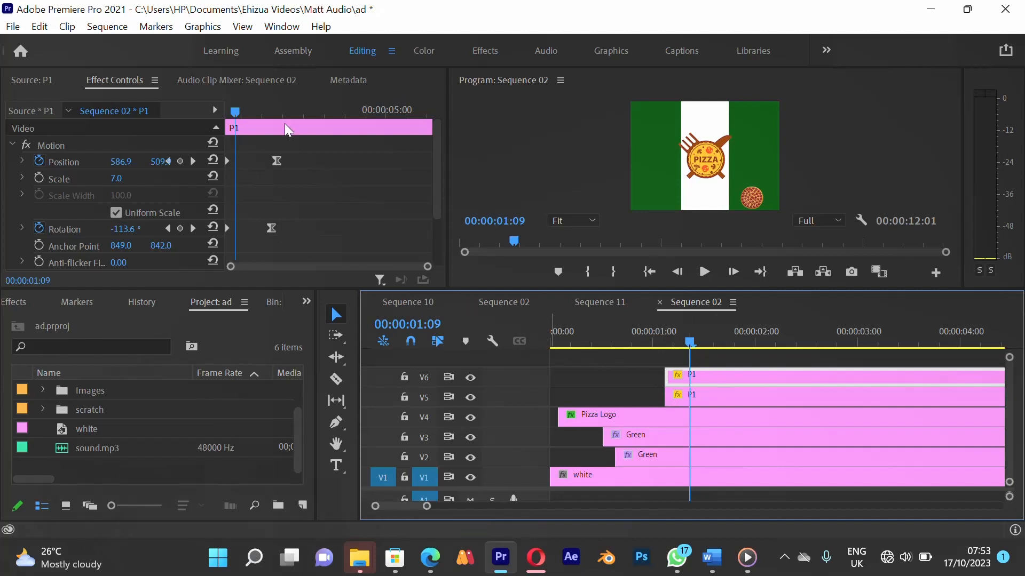
# At 00:00:01:21, remove all Position and Rotation keyframes from the duplicated P1 clip on track V6
pyautogui.moveTo(239, 108)
pyautogui.mouseDown()
pyautogui.moveTo(228, 107)
pyautogui.moveTo(265, 116)
pyautogui.moveTo(255, 113)
pyautogui.mouseUp()
pyautogui.click(38, 160)
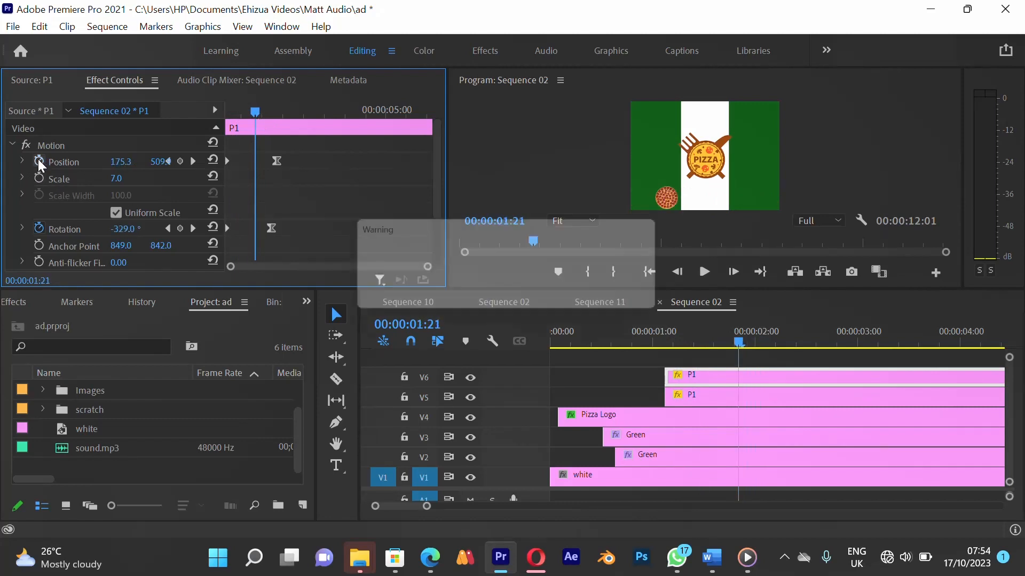
pyautogui.click(556, 297)
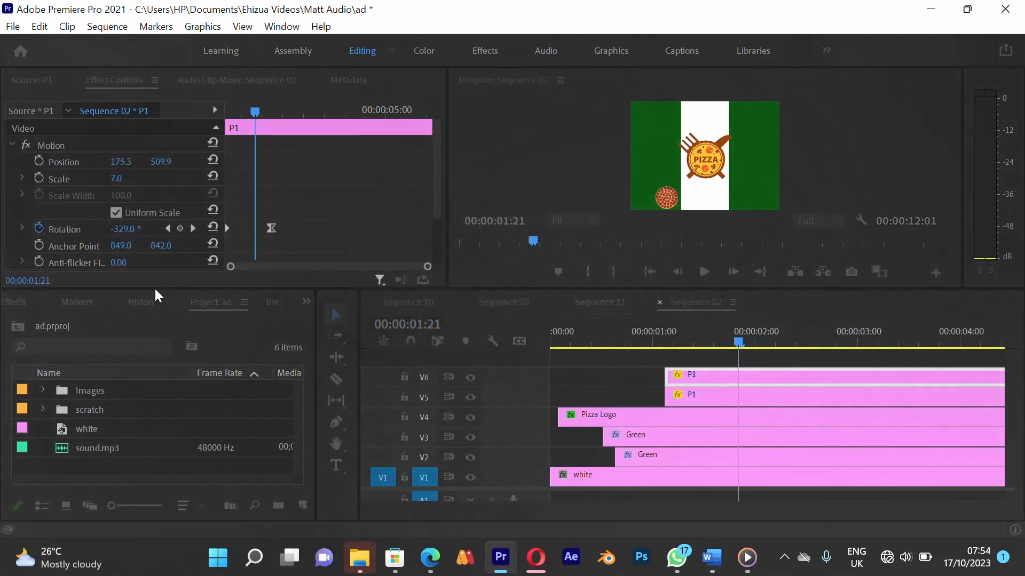
pyautogui.click(41, 227)
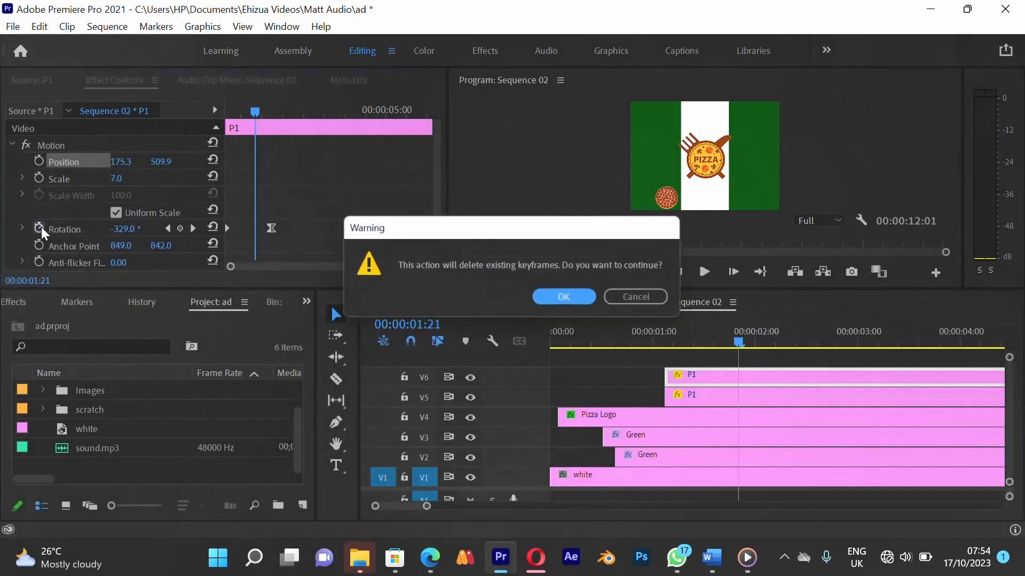
pyautogui.click(584, 300)
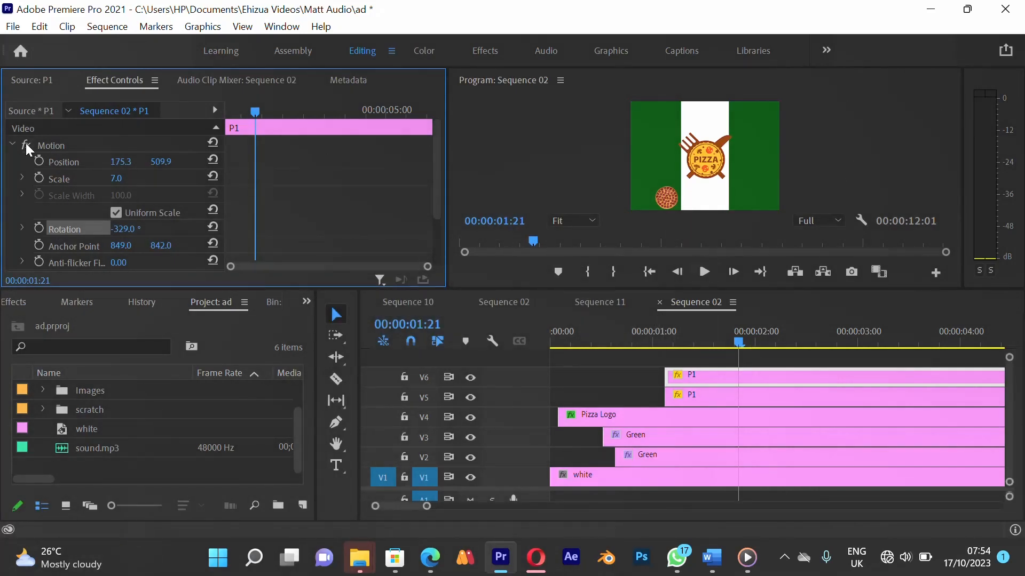
# Move the duplicate pizza beside the original in the frame's lower-left corner, at Position about 61.9, 495.5, and set its Rotation to 0°
pyautogui.click(60, 163)
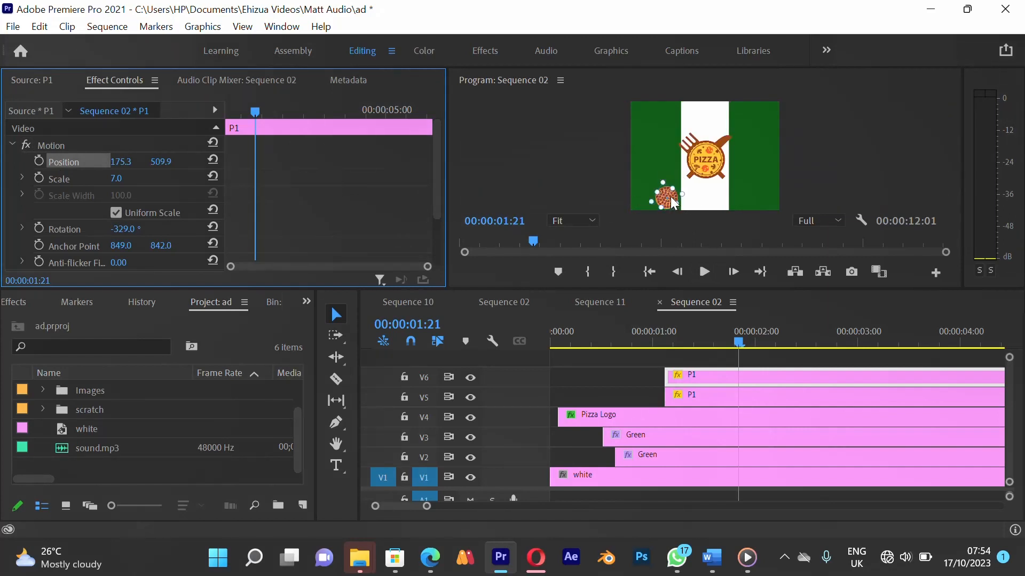
pyautogui.moveTo(672, 197); pyautogui.dragTo(662, 196)
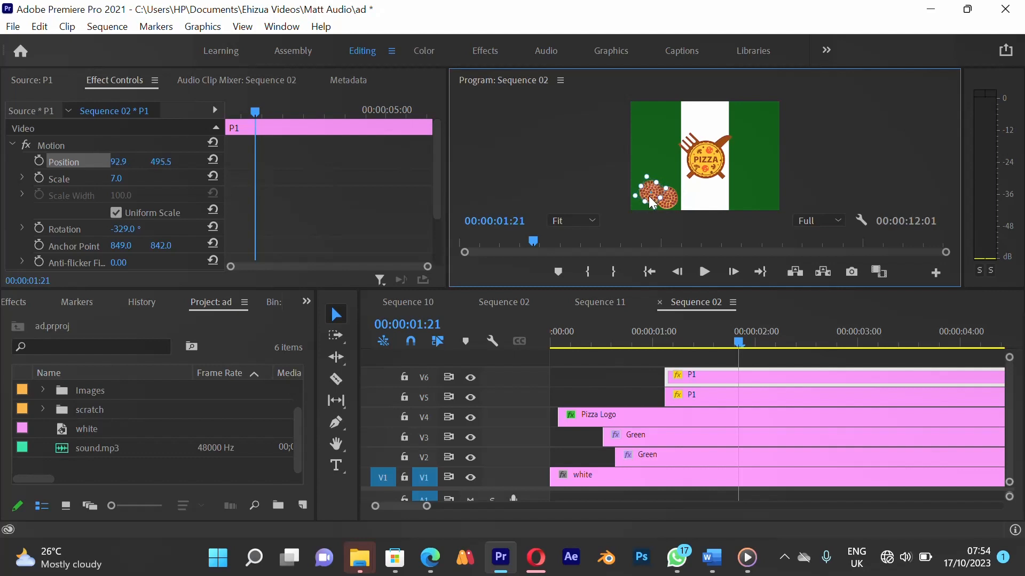
pyautogui.moveTo(649, 197); pyautogui.dragTo(646, 199)
pyautogui.moveTo(642, 197); pyautogui.dragTo(642, 198)
pyautogui.hotkey('ctrl', 'z')
pyautogui.click(118, 230)
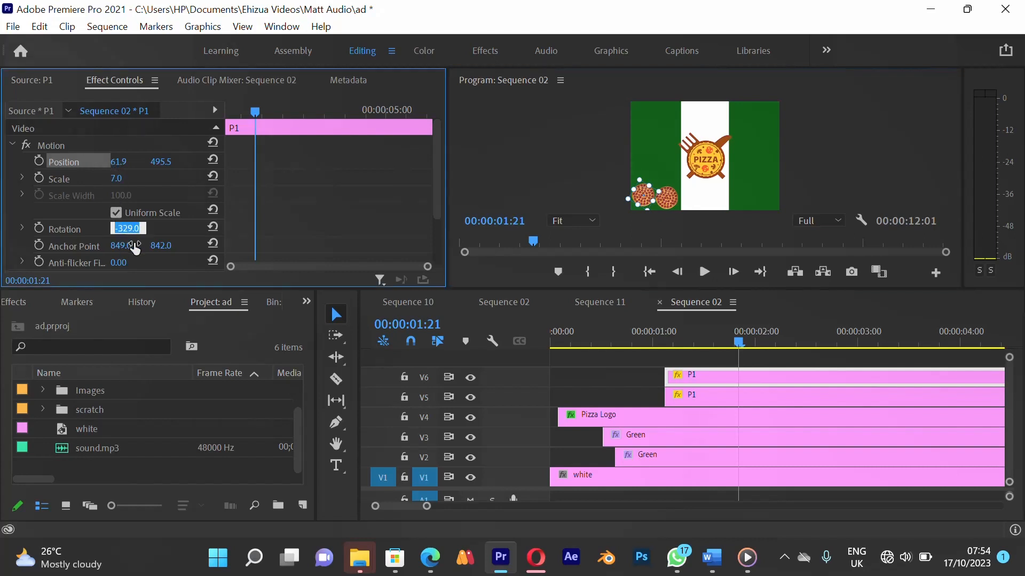
pyautogui.write('0')
pyautogui.press('Return')
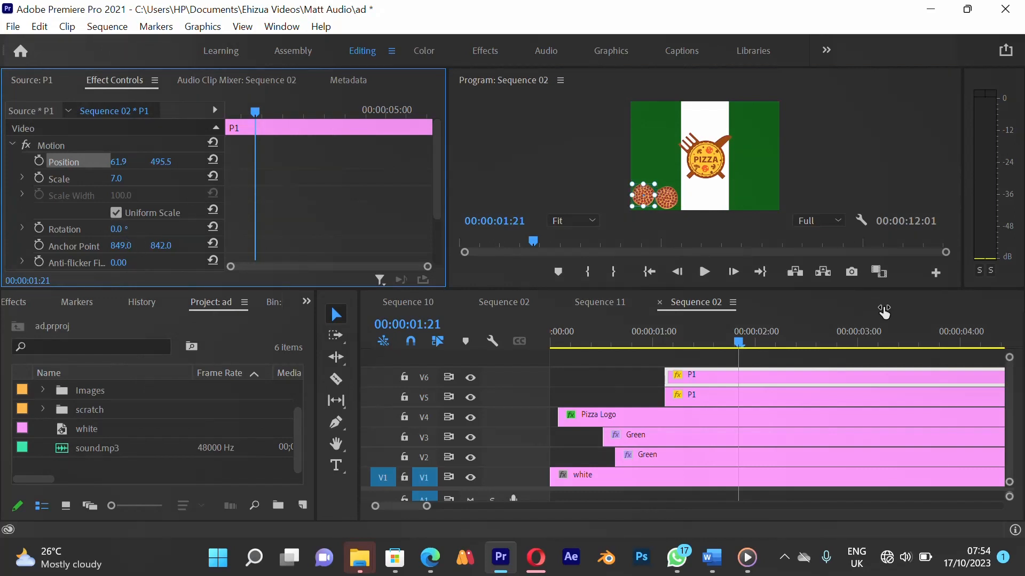
# Zoom the Program monitor to 75% and shift the Pizza Logo up to Position about 342.4, 164.9
pyautogui.click(587, 220)
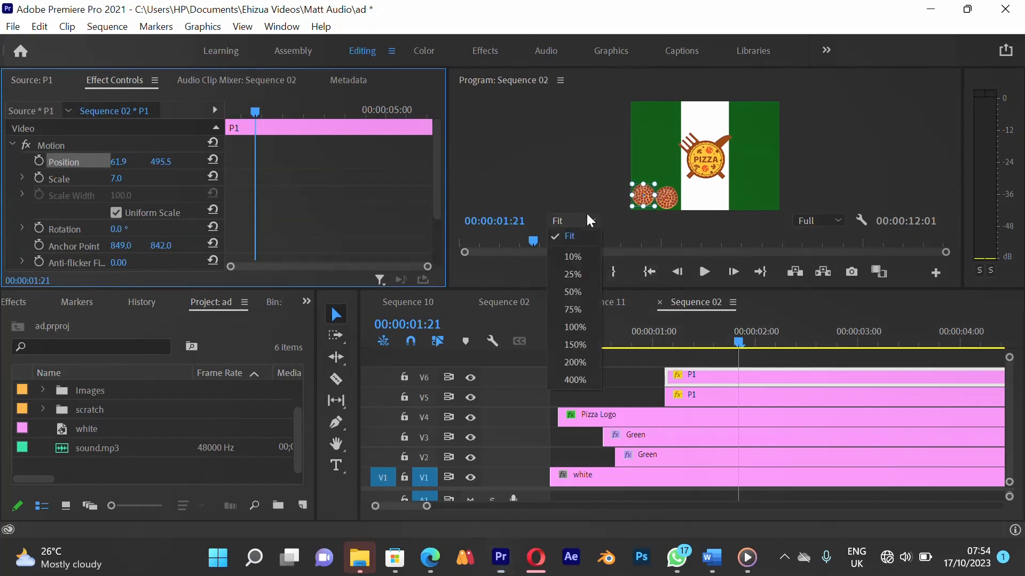
pyautogui.click(584, 308)
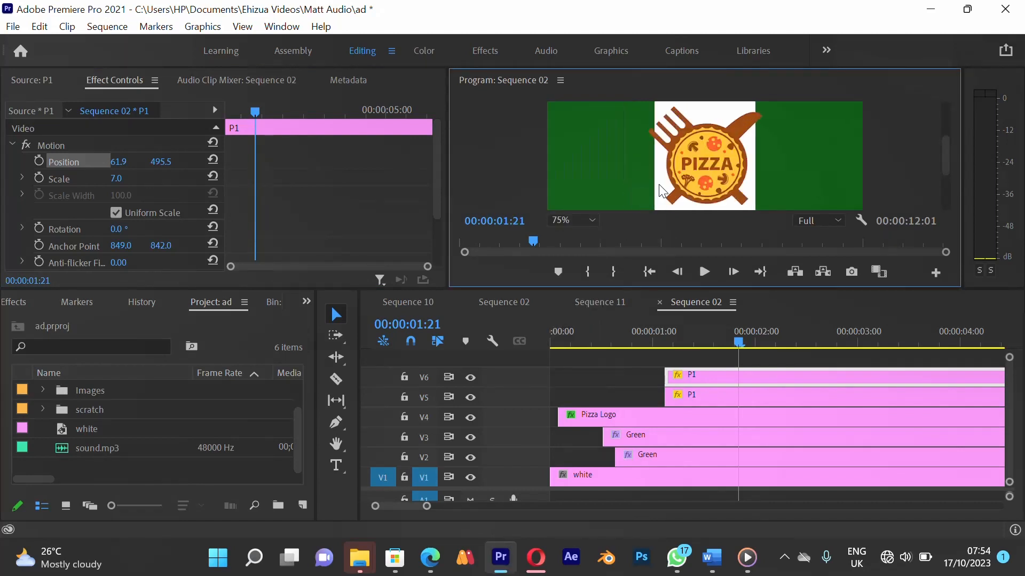
pyautogui.press('y')
pyautogui.press('h')
pyautogui.moveTo(679, 184); pyautogui.dragTo(680, 141)
pyautogui.doubleClick(685, 170)
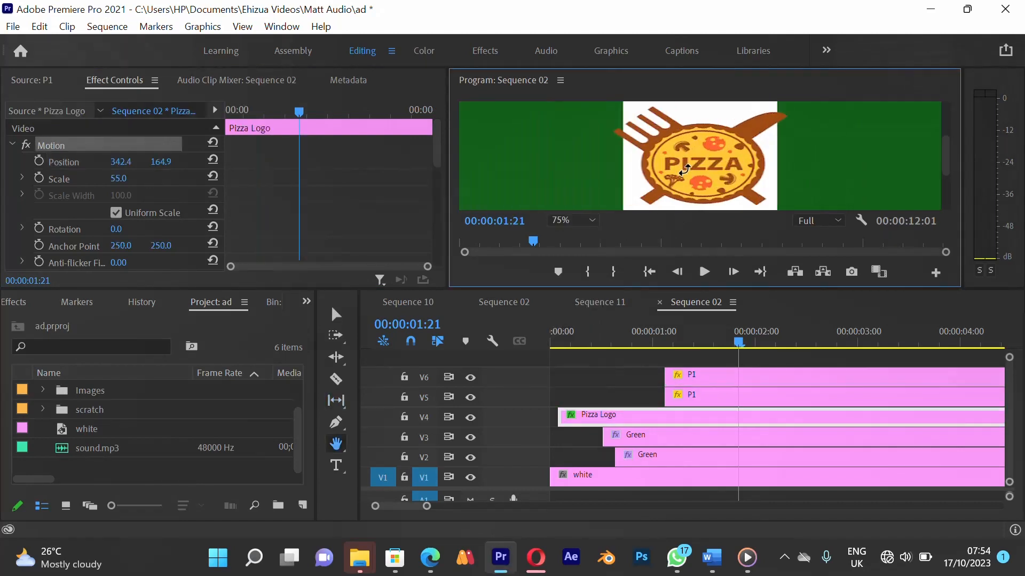
pyautogui.moveTo(650, 184); pyautogui.dragTo(648, 143)
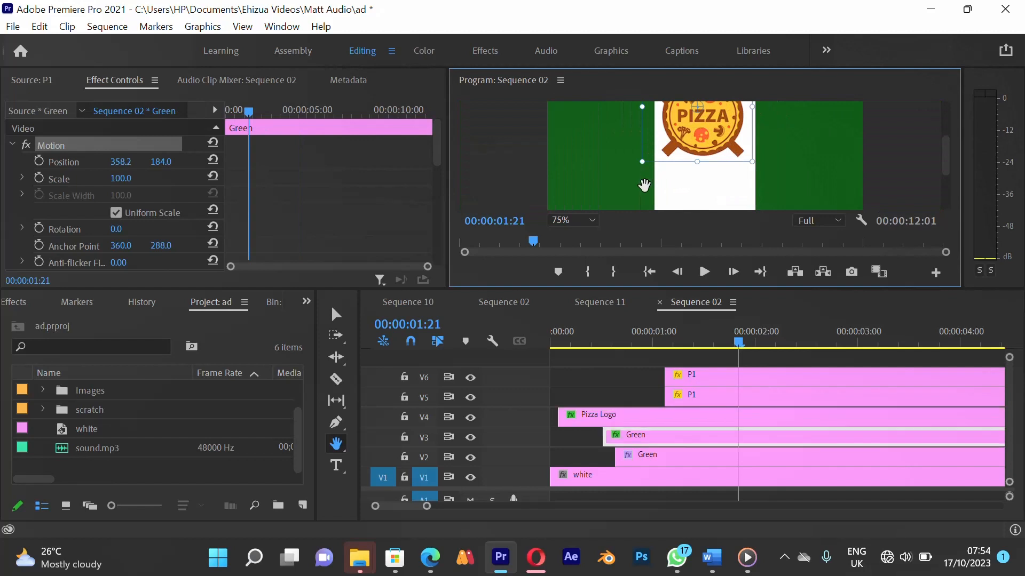
pyautogui.moveTo(644, 185); pyautogui.dragTo(647, 154)
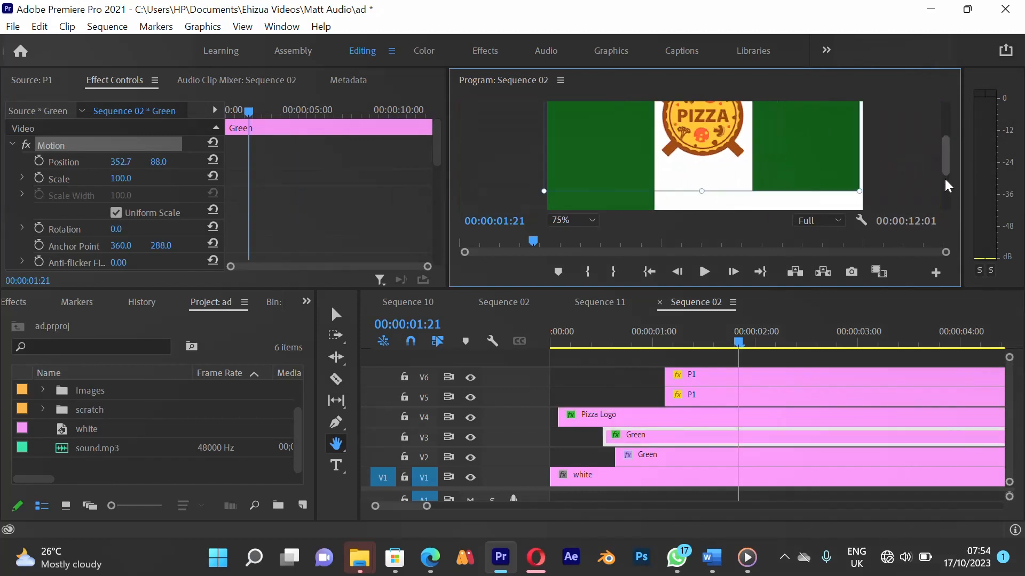
pyautogui.scroll(-3, 675, 178)
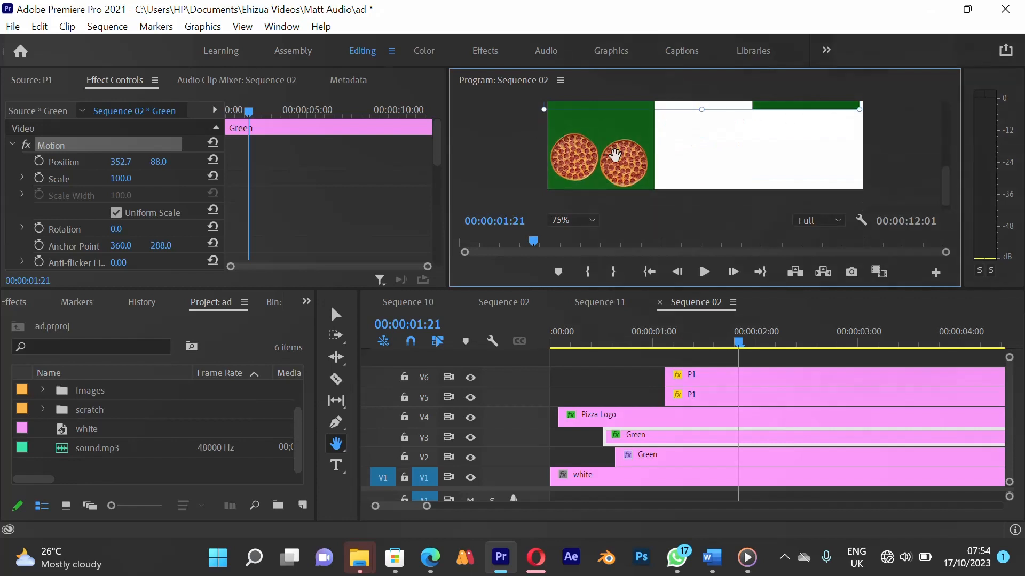
pyautogui.hotkey('ctrl', 'z')
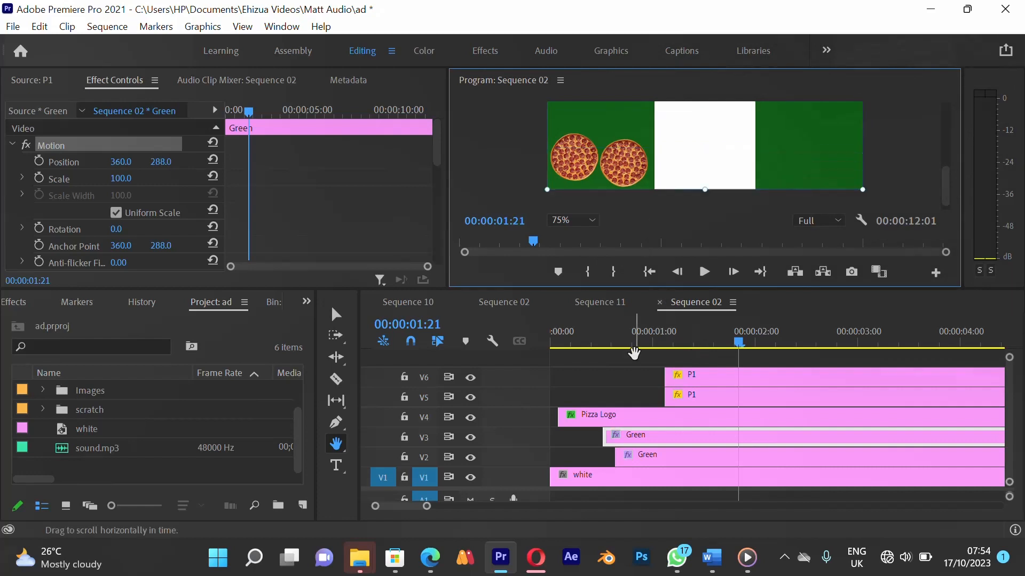
# Lower the V6 pizza to Position 61.9, 511.5, level with the original pizza, and set the Program monitor zoom to Fit
pyautogui.press('v')
pyautogui.click(691, 376)
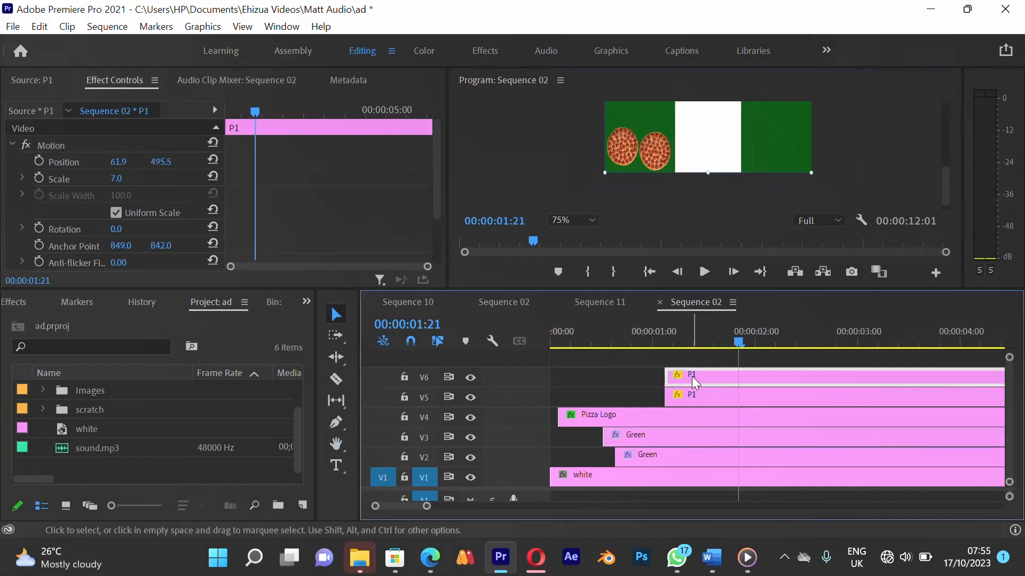
pyautogui.click(72, 162)
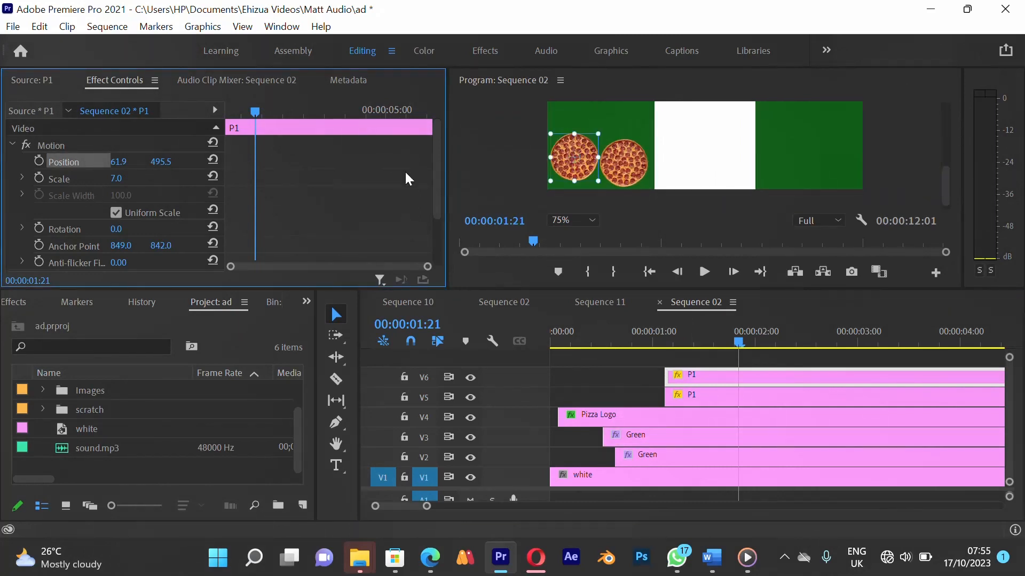
pyautogui.click(584, 164)
pyautogui.moveTo(584, 165); pyautogui.dragTo(584, 169)
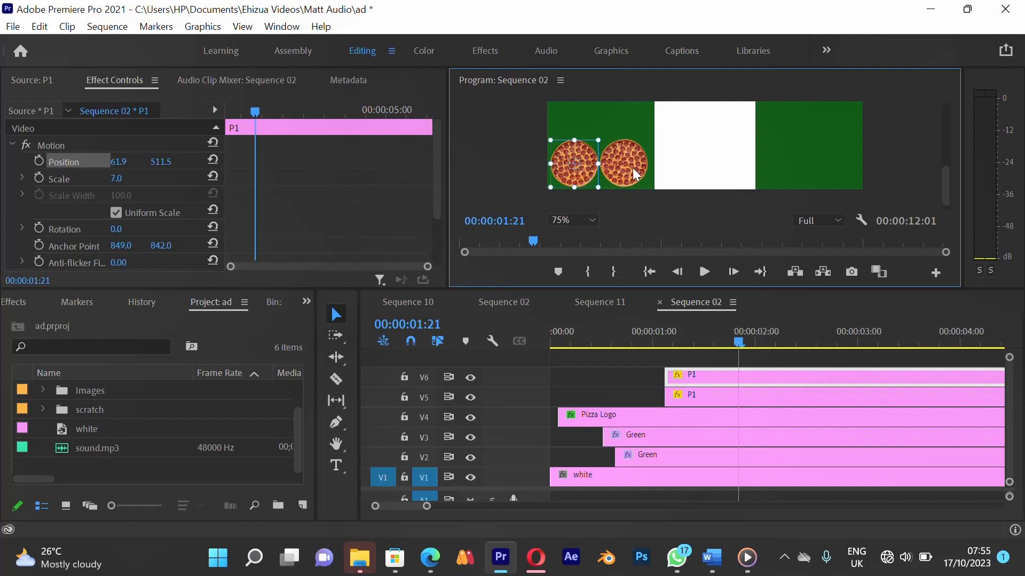
pyautogui.click(592, 218)
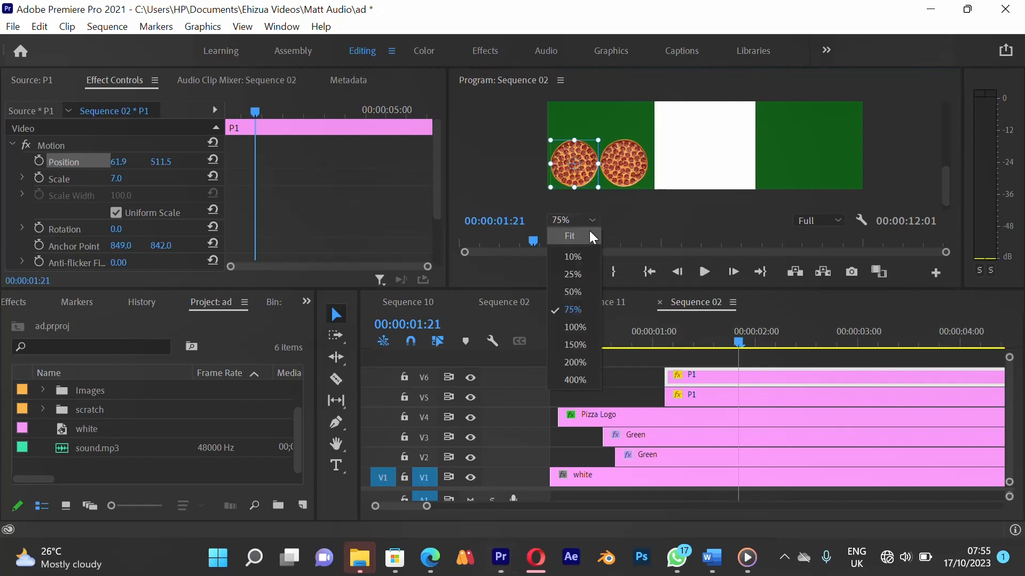
pyautogui.click(589, 231)
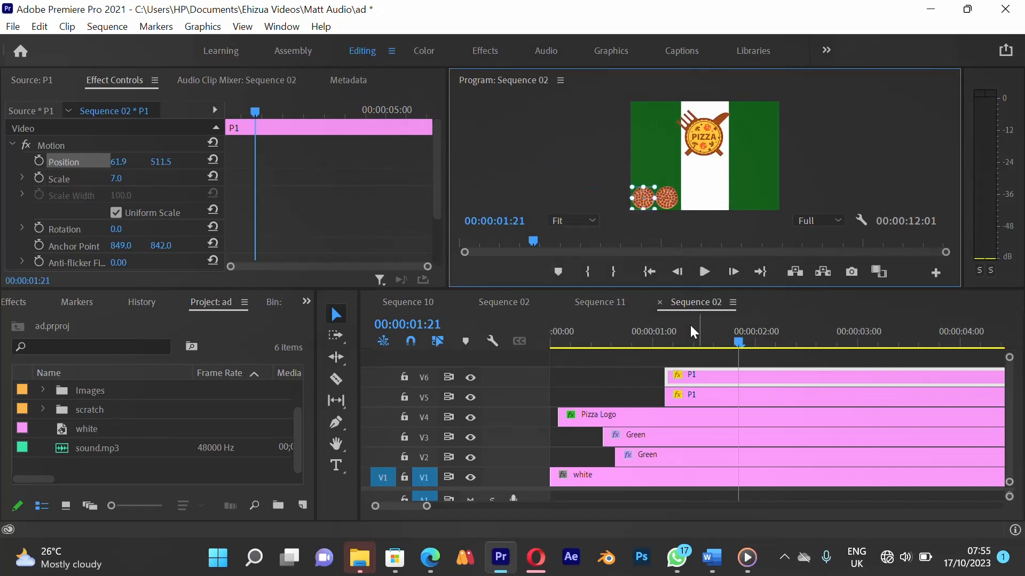
# Add a Position keyframe at the V6 clip's start, 00:00:01:03, with the pizza below the frame at vertical position 651.5
pyautogui.moveTo(675, 347); pyautogui.dragTo(672, 347)
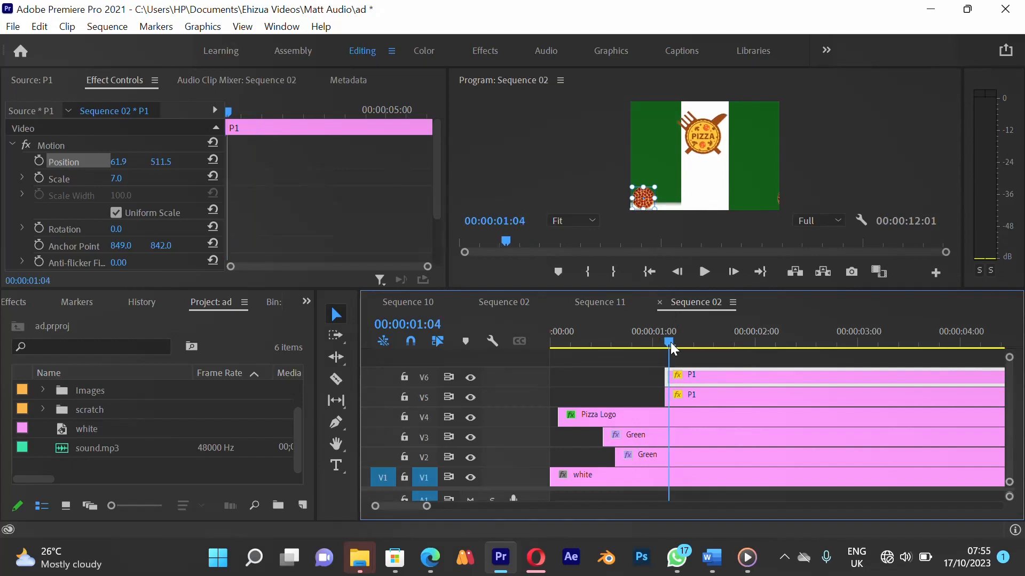
pyautogui.moveTo(670, 342); pyautogui.dragTo(668, 343)
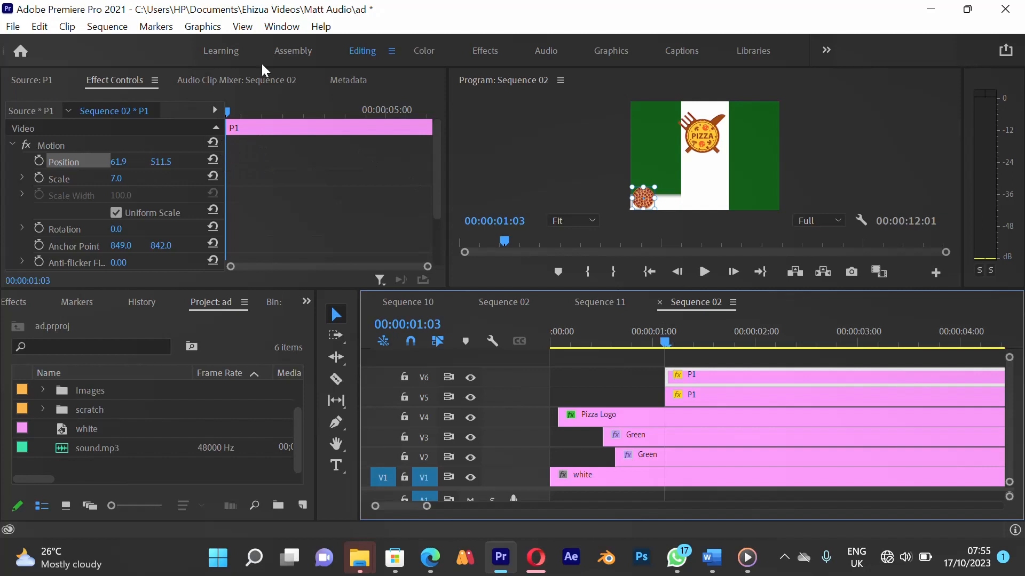
pyautogui.click(39, 161)
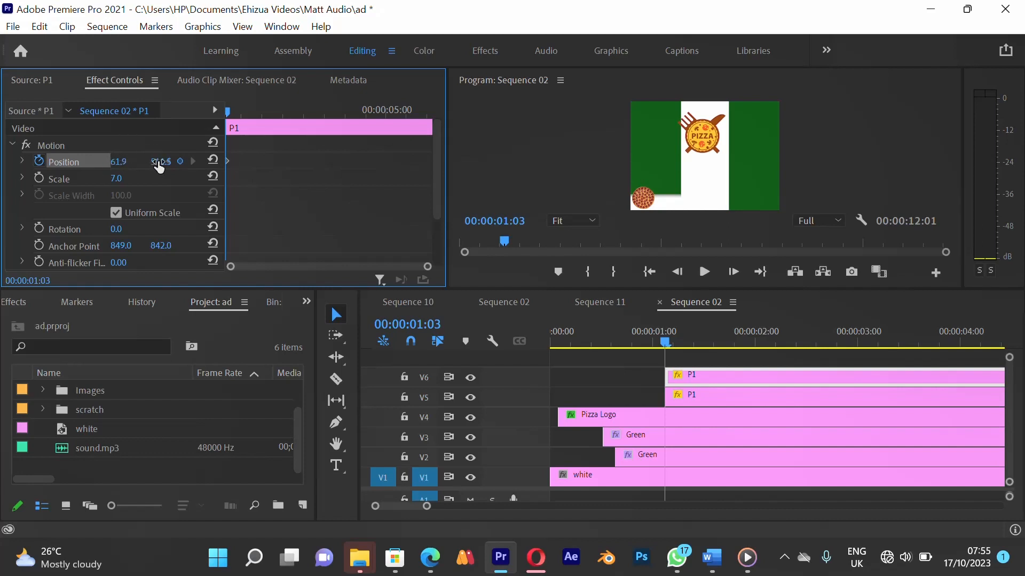
pyautogui.moveTo(159, 167); pyautogui.dragTo(286, 179)
# At 00:00:02:13, keyframe the V6 pizza above the frame with a vertical position of about -75
pyautogui.click(263, 111)
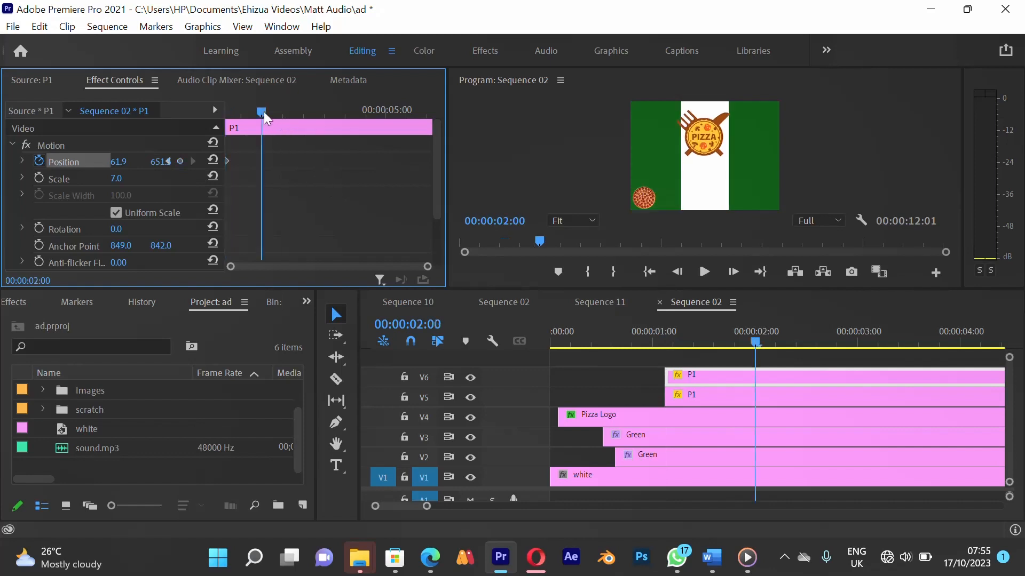
pyautogui.click(279, 111)
pyautogui.press('space')
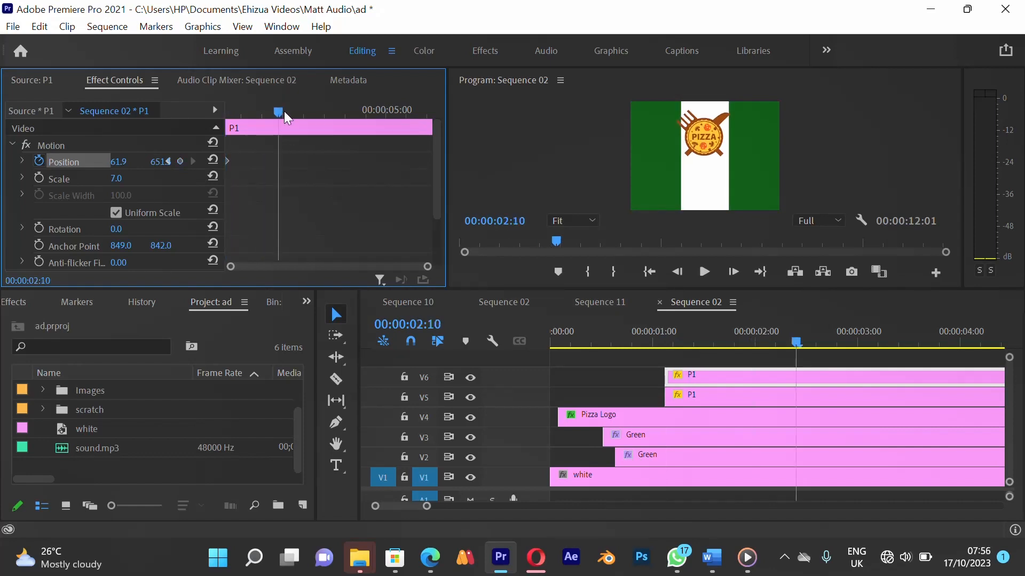
pyautogui.moveTo(277, 108); pyautogui.dragTo(283, 107)
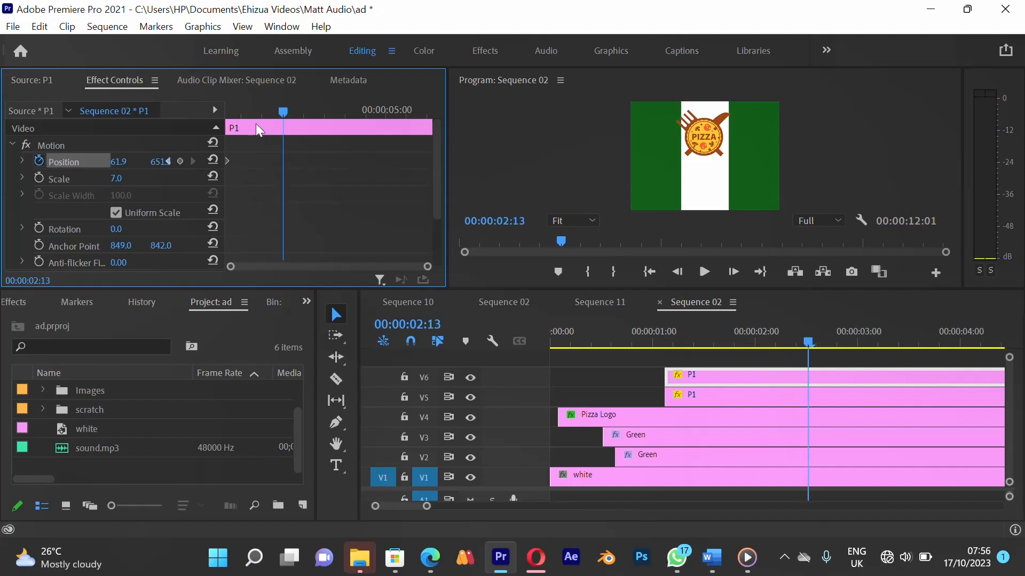
pyautogui.moveTo(151, 166); pyautogui.dragTo(79, 163)
pyautogui.moveTo(182, 162); pyautogui.dragTo(81, 166)
pyautogui.moveTo(164, 164); pyautogui.dragTo(26, 172)
# Apply Ease In temporal interpolation to the V6 clip's second Position keyframe
pyautogui.moveTo(280, 110); pyautogui.dragTo(284, 155)
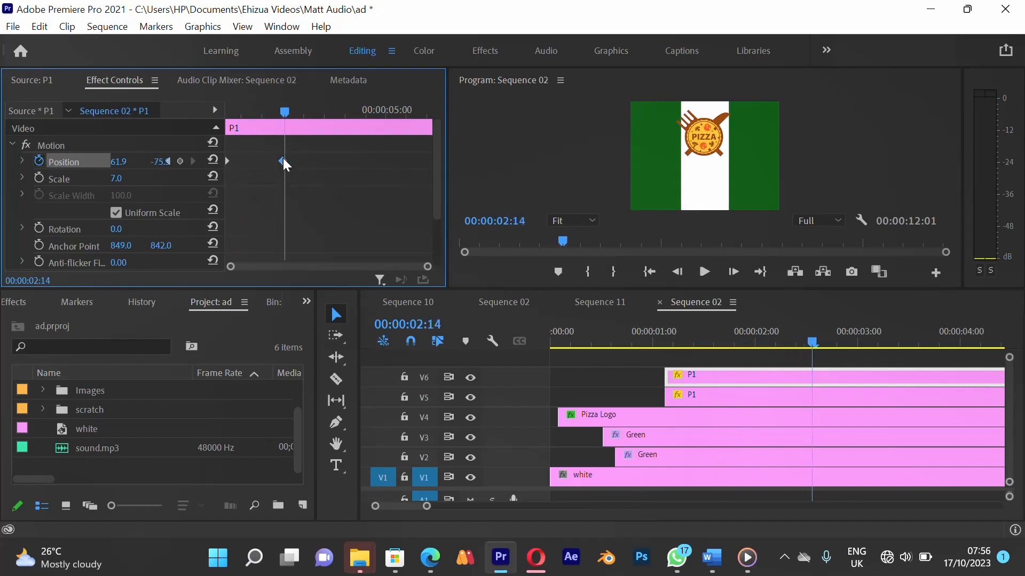
pyautogui.rightClick(284, 158)
pyautogui.moveTo(386, 301)
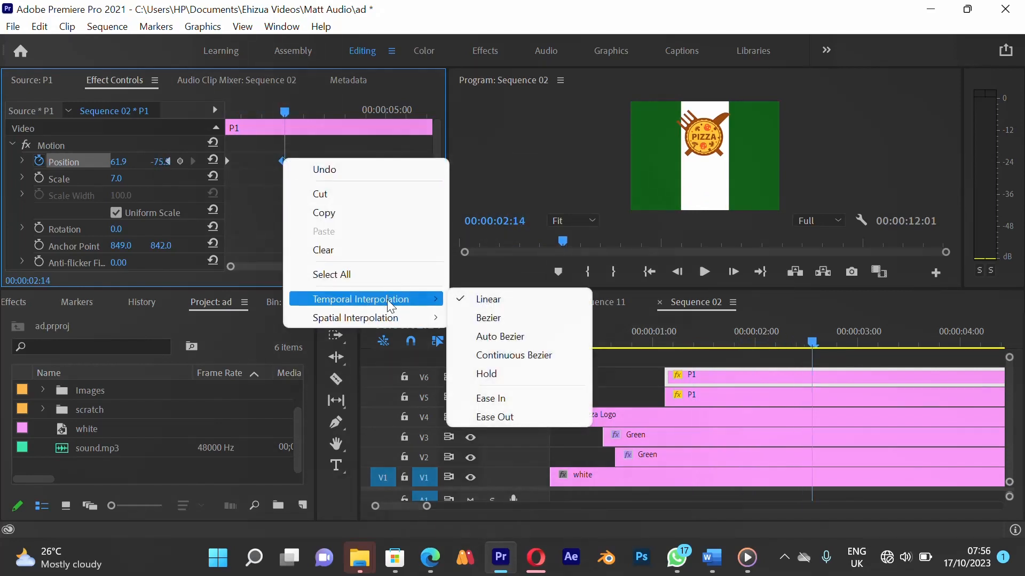
pyautogui.click(518, 399)
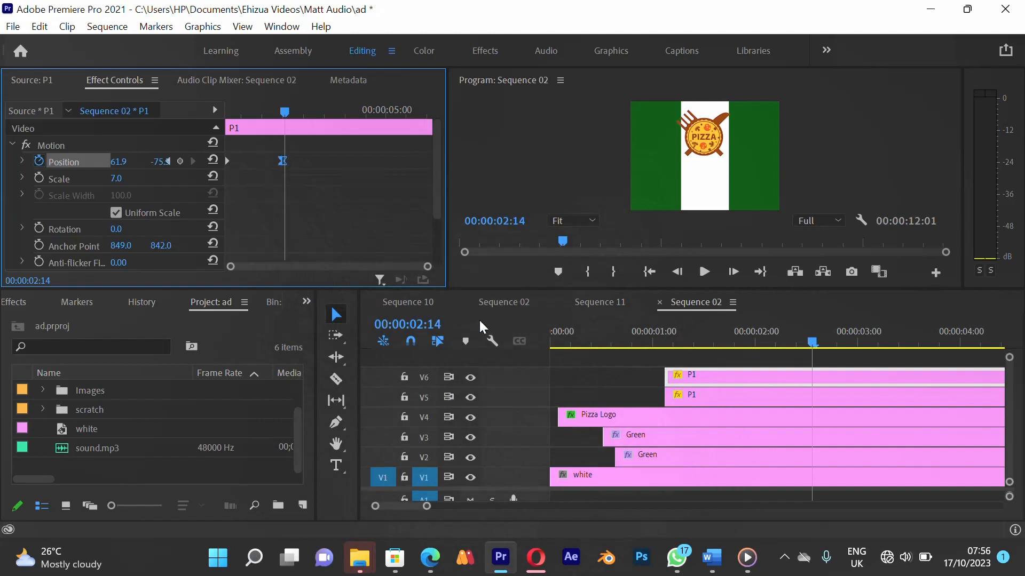
# Keyframe the V6 pizza's Rotation from 0° at 00:00:01:03 to -360° at 00:00:02:04
pyautogui.moveTo(296, 114); pyautogui.dragTo(230, 149)
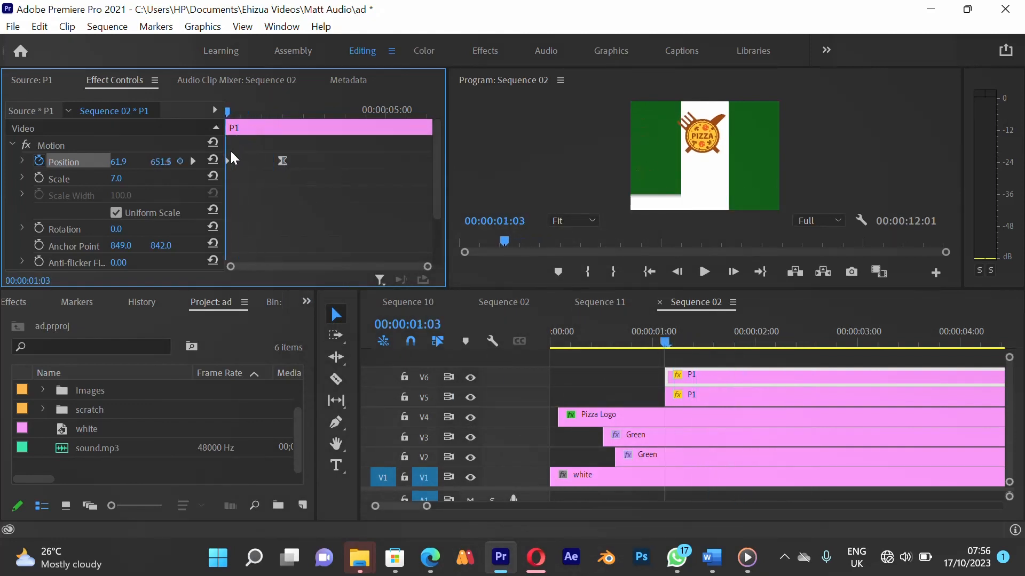
pyautogui.click(39, 228)
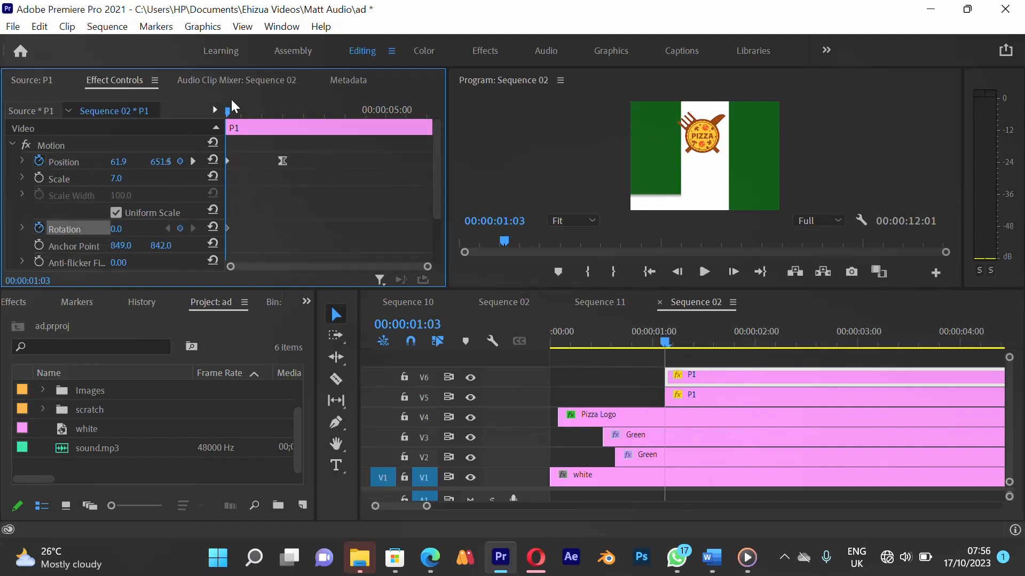
pyautogui.moveTo(231, 107); pyautogui.dragTo(269, 110)
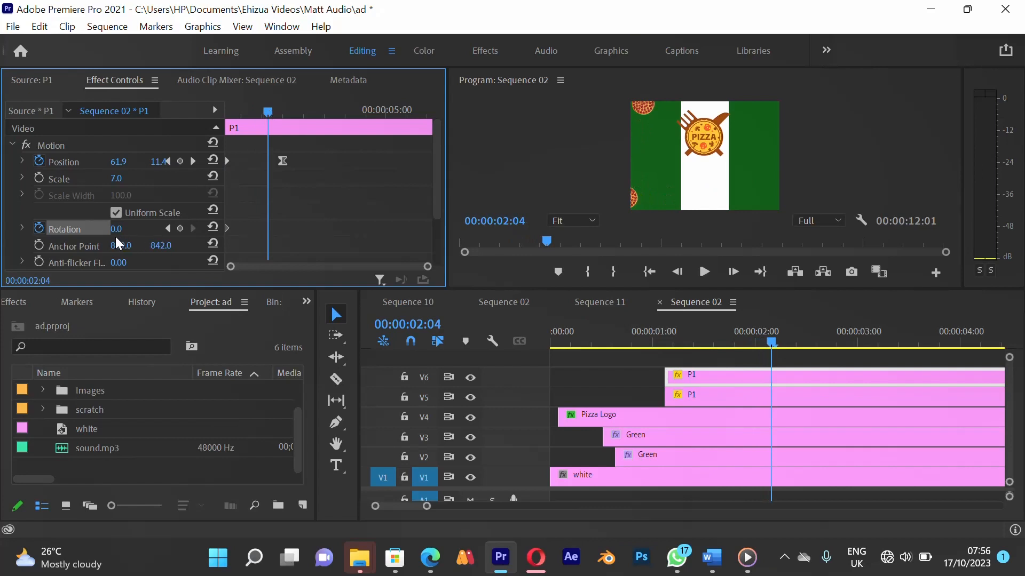
pyautogui.click(127, 228)
pyautogui.write('-360')
pyautogui.press('Return')
# Align the second Rotation keyframe with the second Position keyframe, apply Ease In to it, and return to the clip start at 00:00:01:03
pyautogui.moveTo(267, 228); pyautogui.dragTo(282, 227)
pyautogui.rightClick(282, 226)
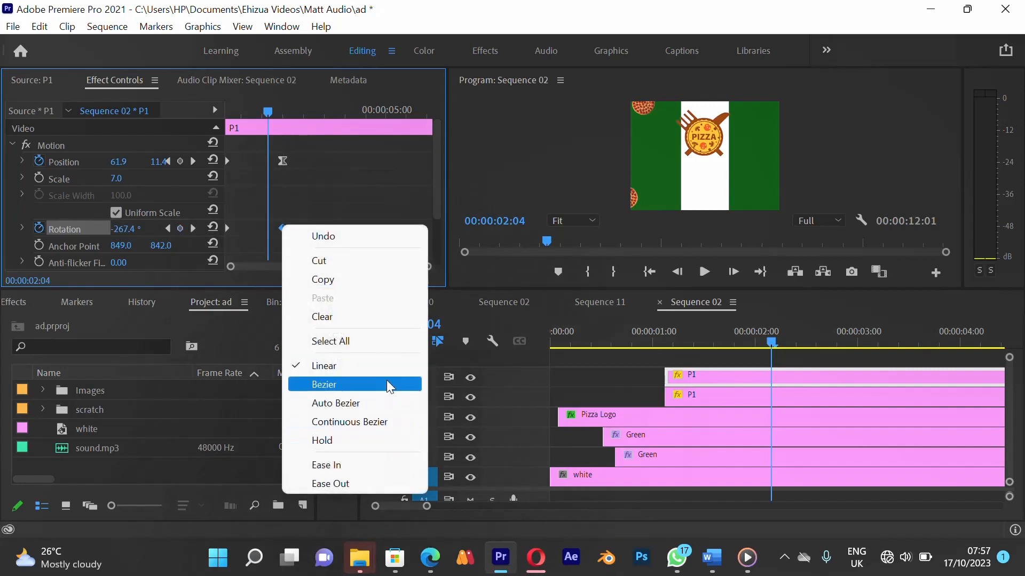
pyautogui.click(336, 465)
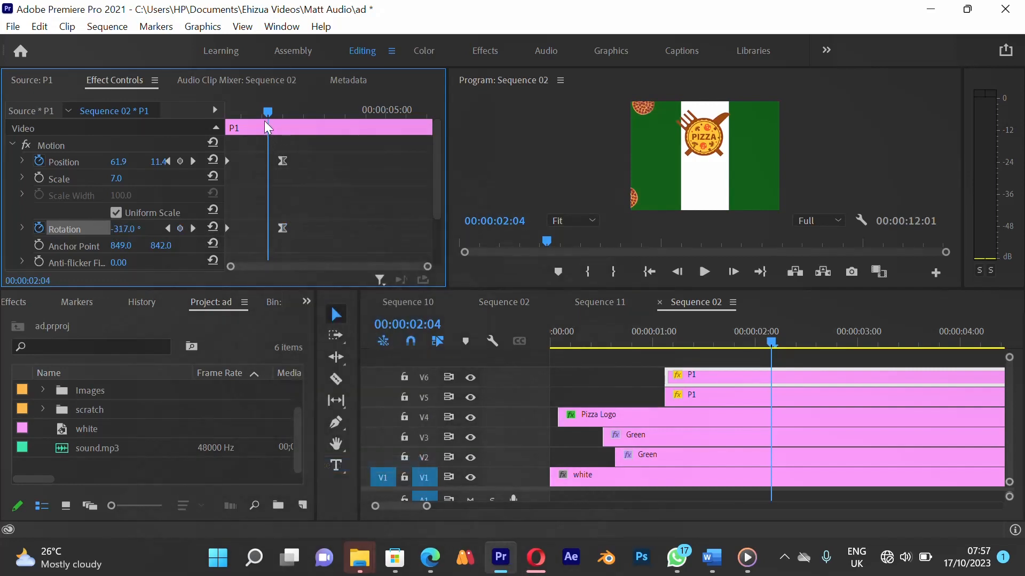
pyautogui.moveTo(268, 128); pyautogui.dragTo(162, 162)
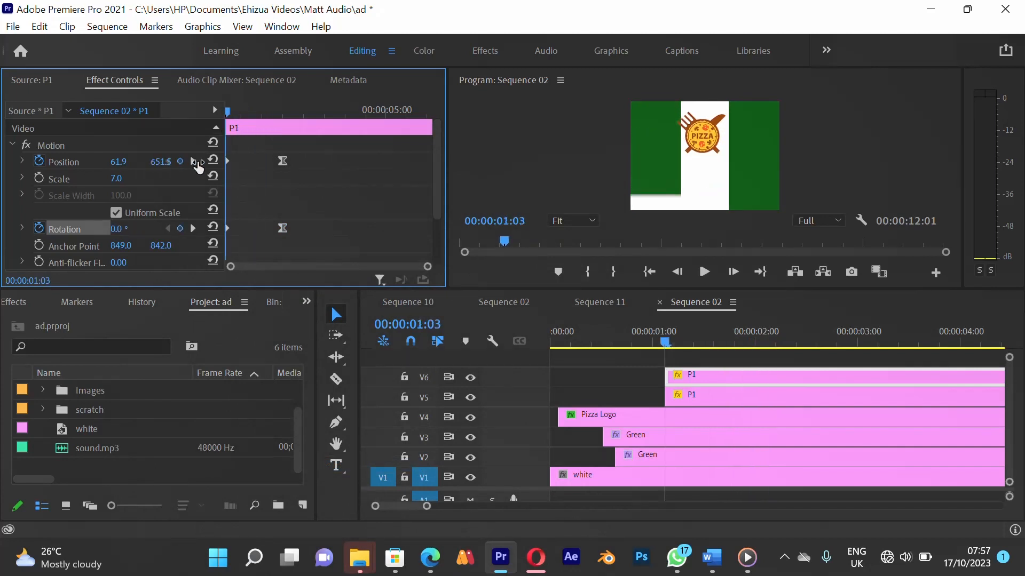
# Play back the opening animation from the start of Sequence 02 to review how both pizzas roll and exit
pyautogui.press('space')
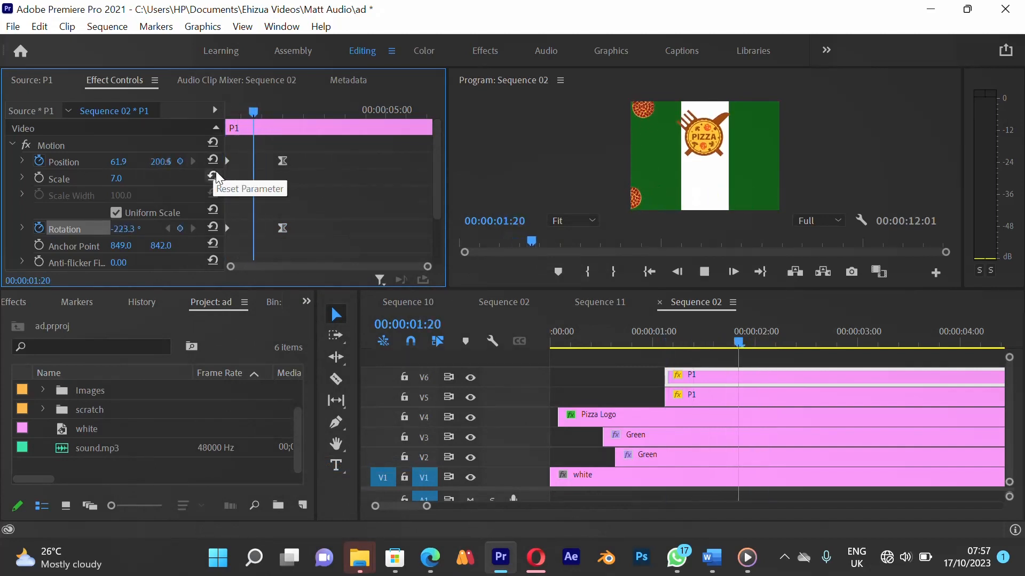
pyautogui.press('space')
pyautogui.click(250, 113)
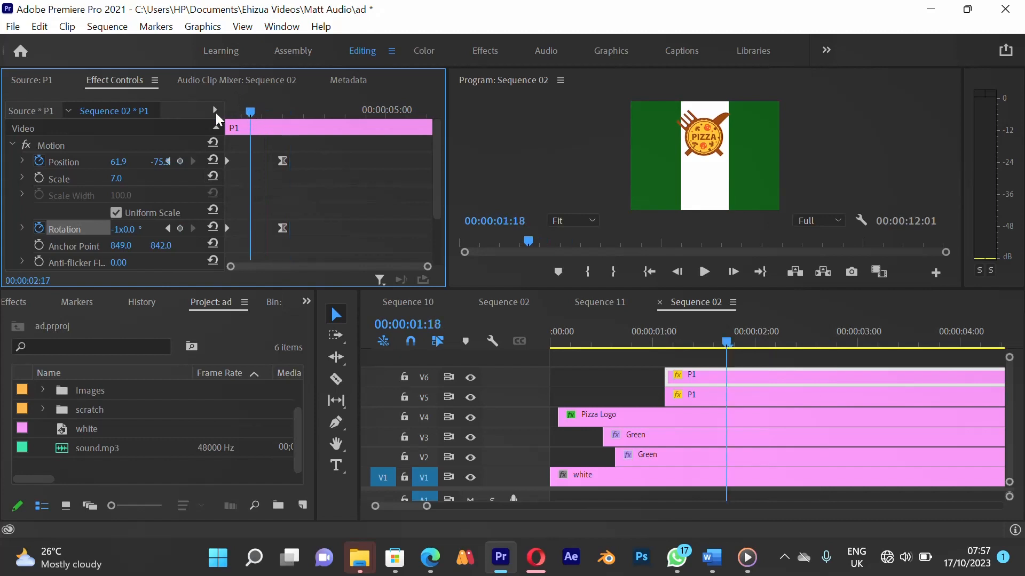
pyautogui.moveTo(216, 113); pyautogui.dragTo(159, 136)
pyautogui.moveTo(584, 339); pyautogui.dragTo(520, 346)
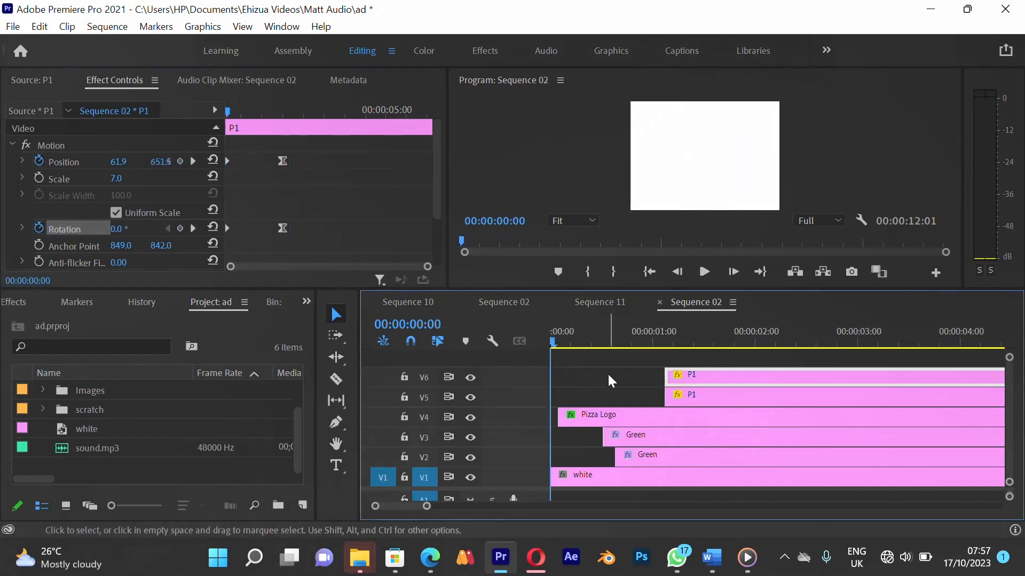
pyautogui.press('space')
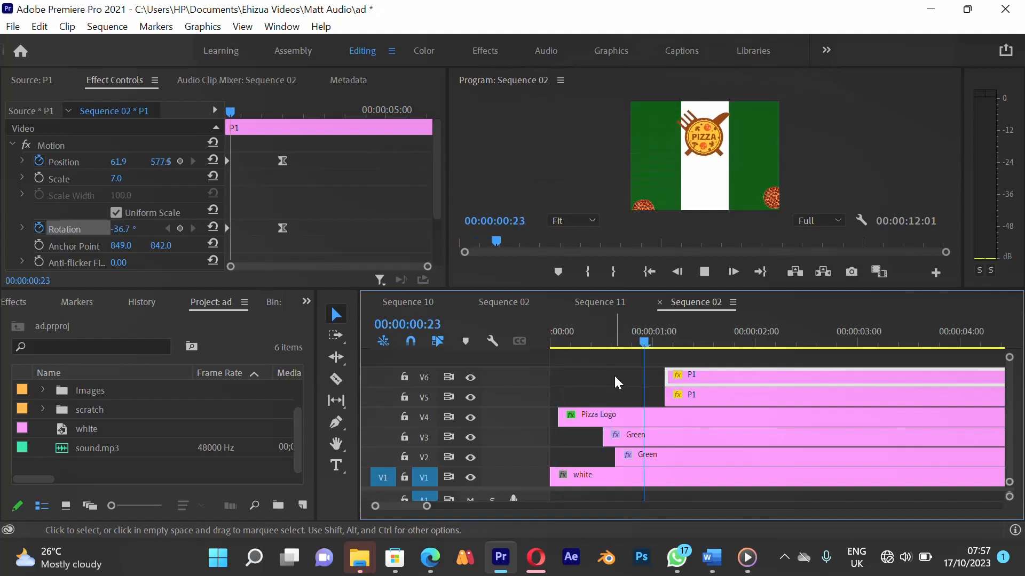
pyautogui.press('space')
pyautogui.moveTo(617, 331); pyautogui.dragTo(570, 335)
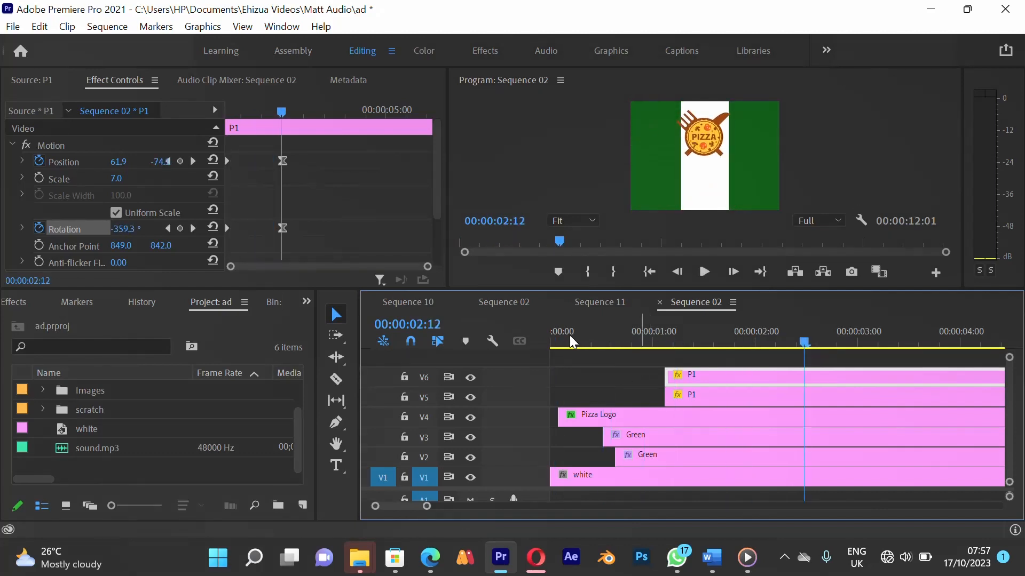
pyautogui.press('space')
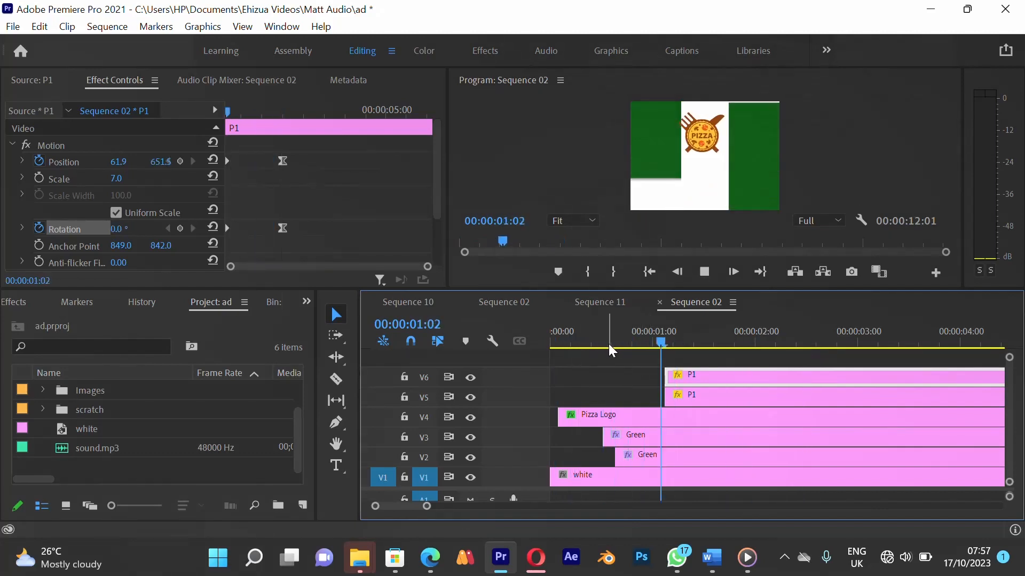
pyautogui.press('space')
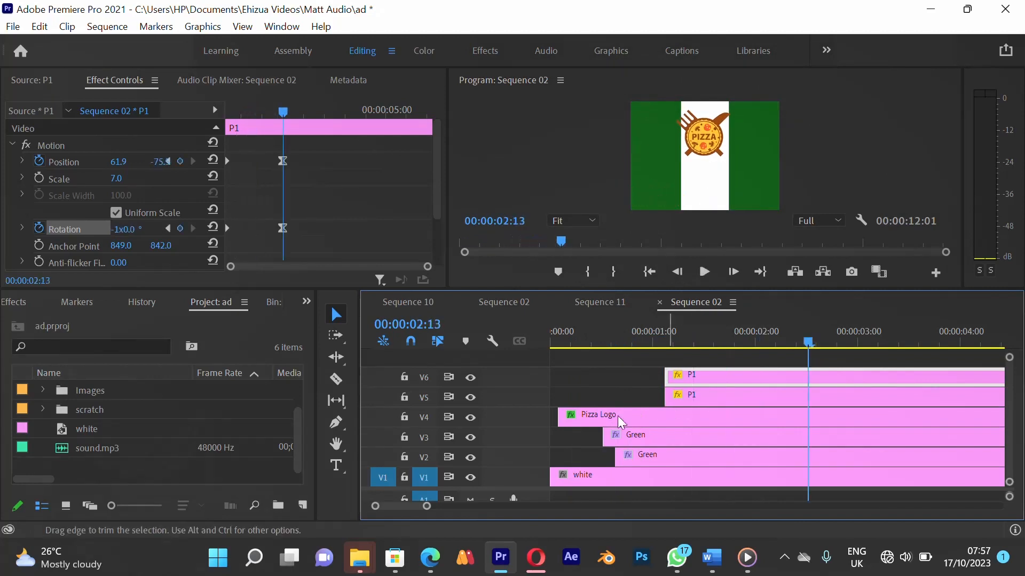
# Move the Pizza Logo clip to the middle of the frame at about 350.1, 283.5 and collapse its Motion and Transform settings
pyautogui.click(622, 418)
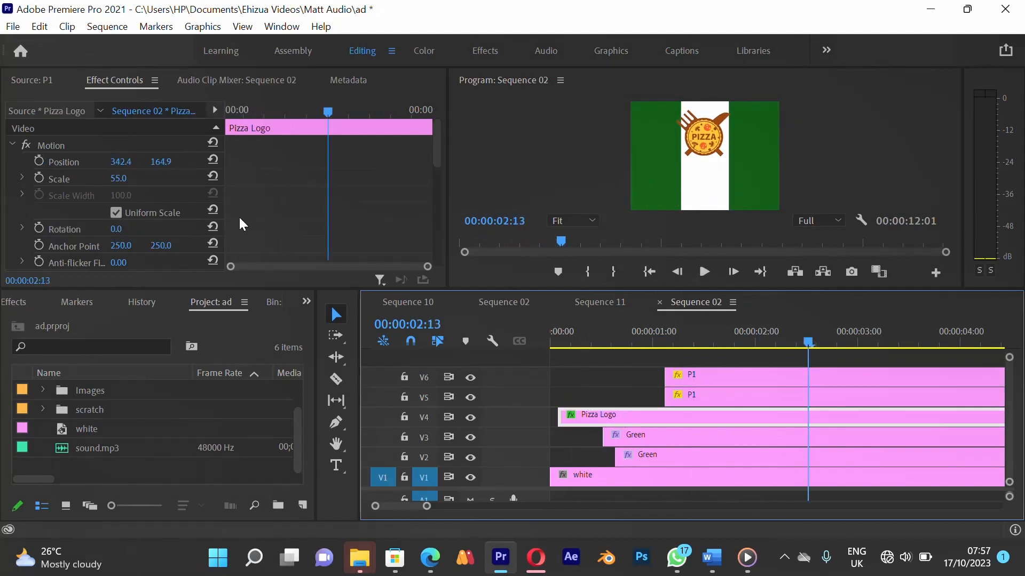
pyautogui.click(59, 149)
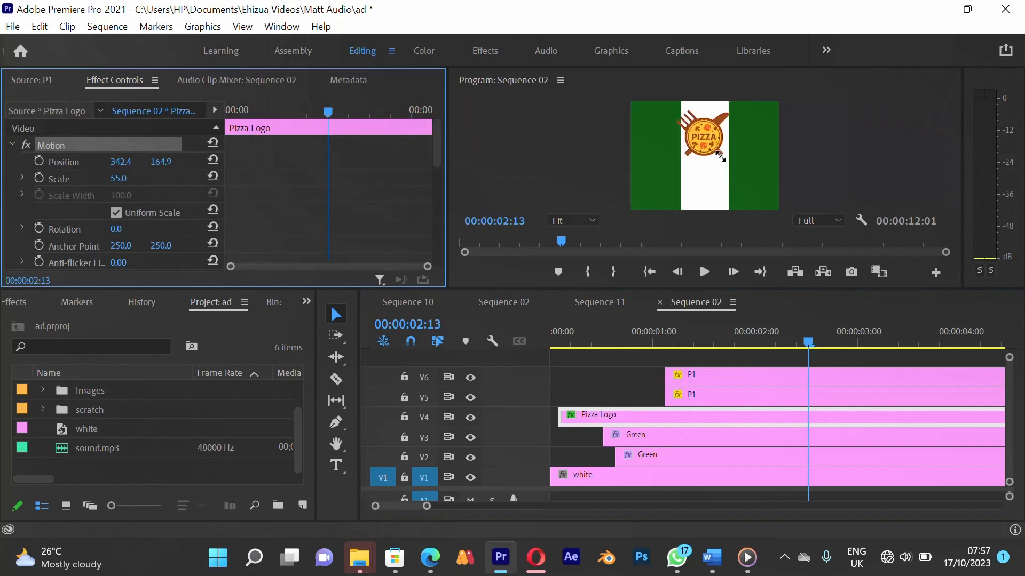
pyautogui.moveTo(696, 143); pyautogui.dragTo(698, 172)
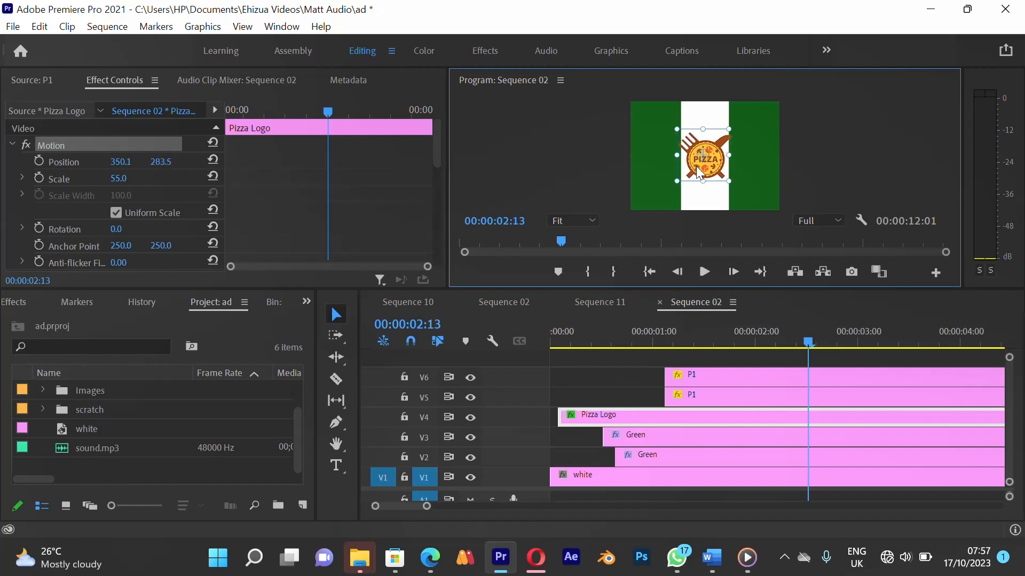
pyautogui.click(7, 142)
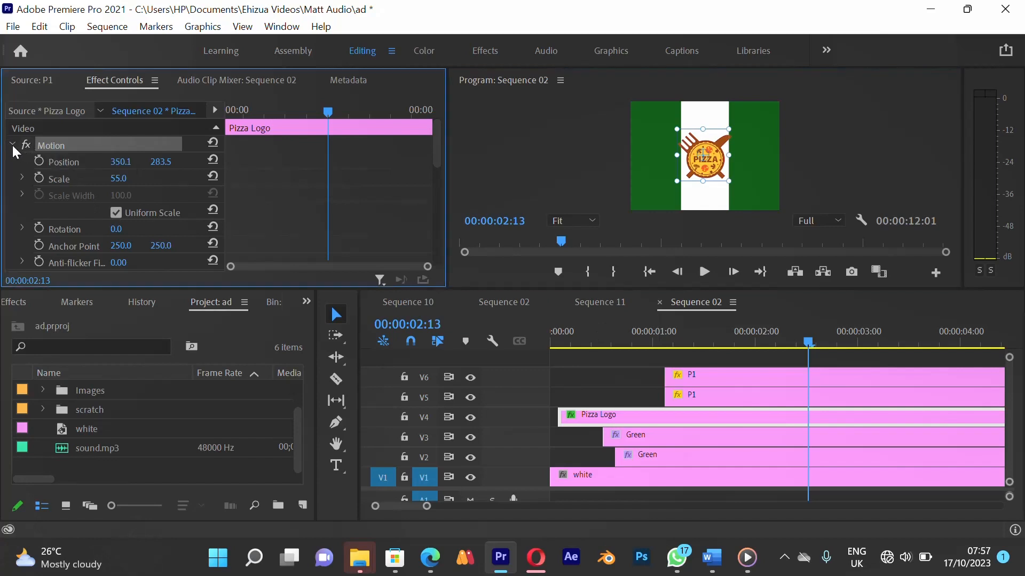
pyautogui.click(12, 145)
pyautogui.click(59, 197)
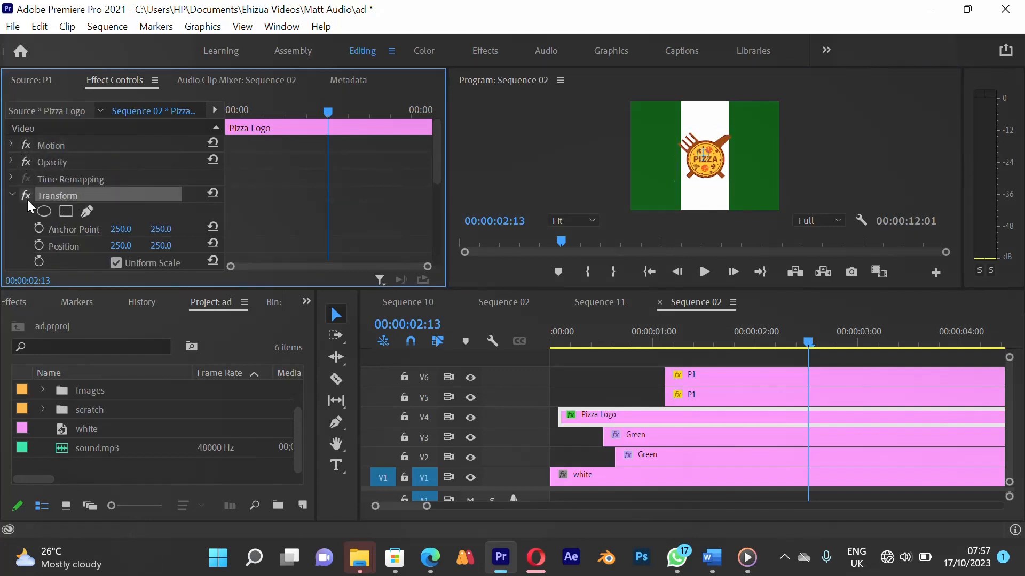
pyautogui.click(12, 197)
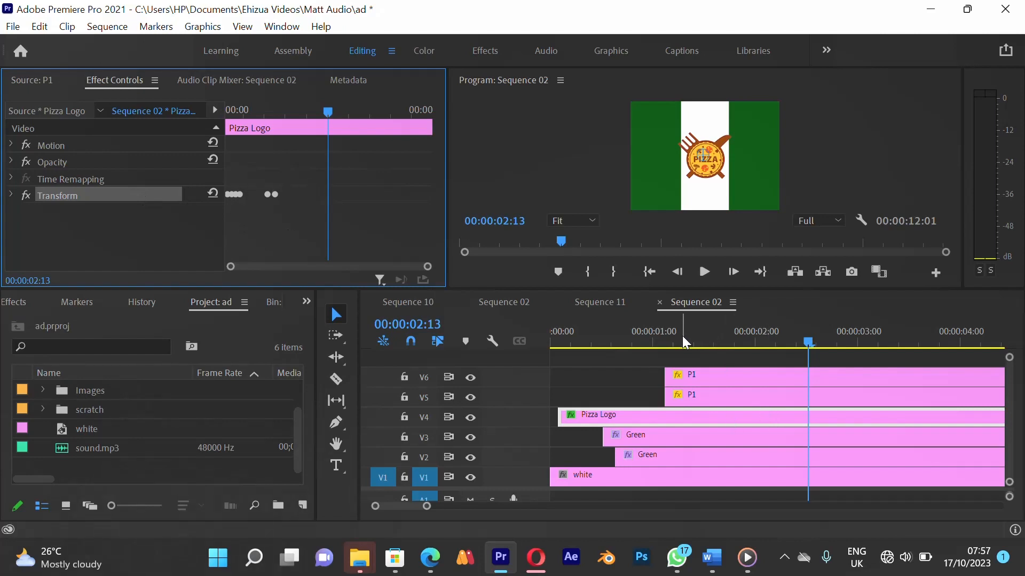
# Move the playhead to 00:00:01:21 and set the Program Monitor playback resolution to 1/2
pyautogui.moveTo(682, 335); pyautogui.dragTo(738, 358)
pyautogui.click(832, 222)
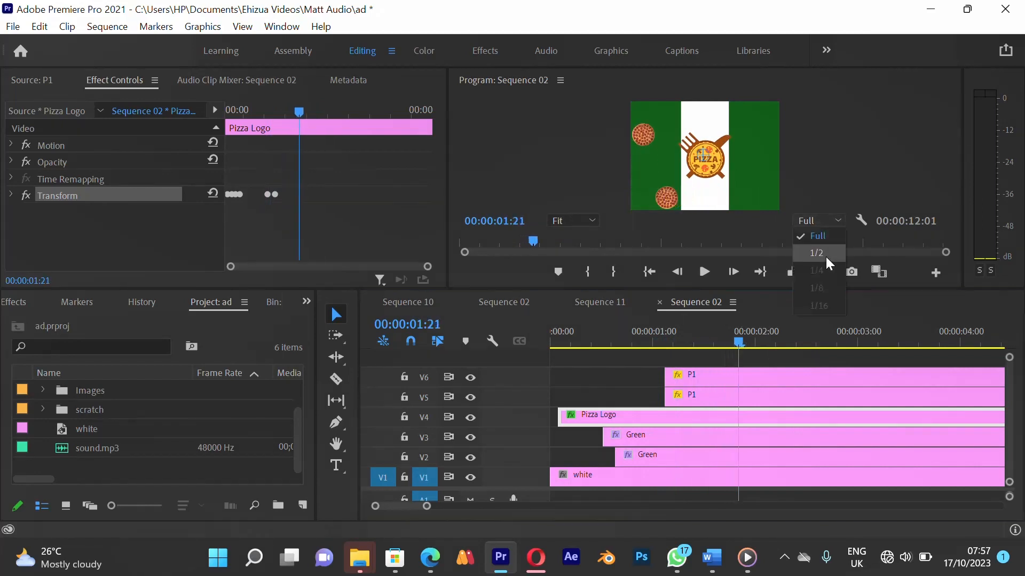
pyautogui.click(828, 256)
# Nest the two P1 clips on V5 and V6 into a sequence named Pizza
pyautogui.click(708, 374)
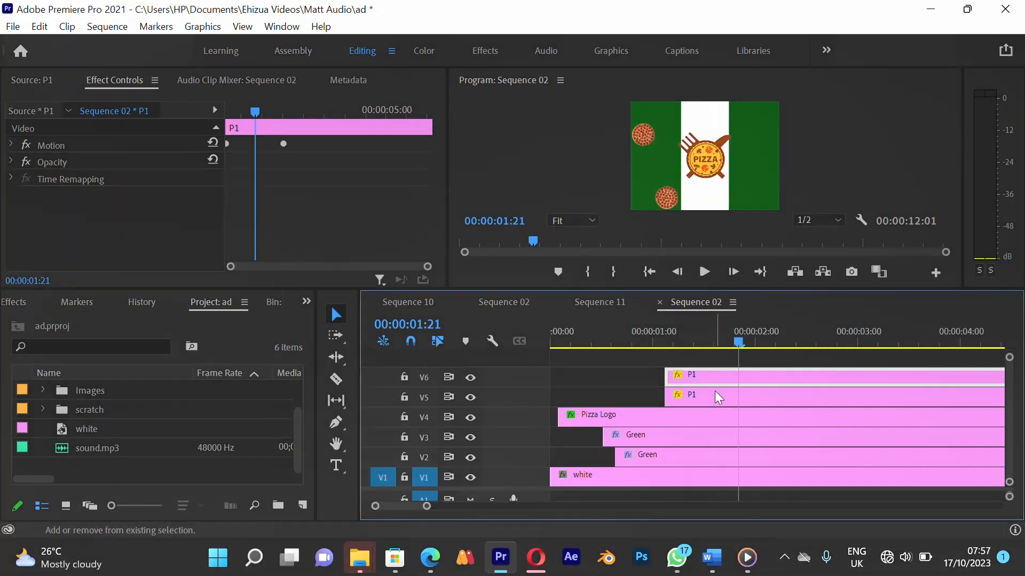
pyautogui.keyDown('shift'); pyautogui.click(715, 395); pyautogui.keyUp('shift')
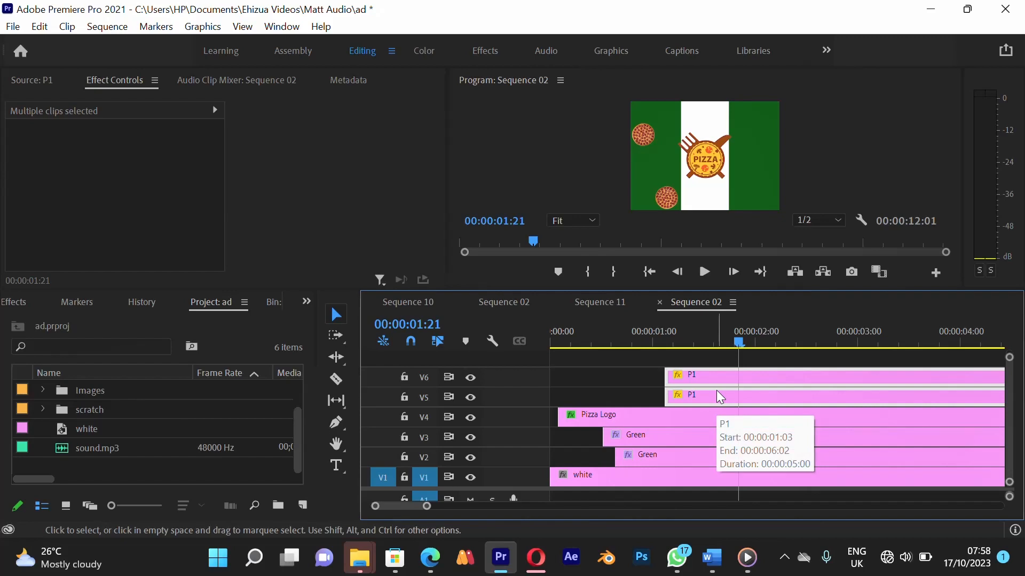
pyautogui.rightClick(717, 391)
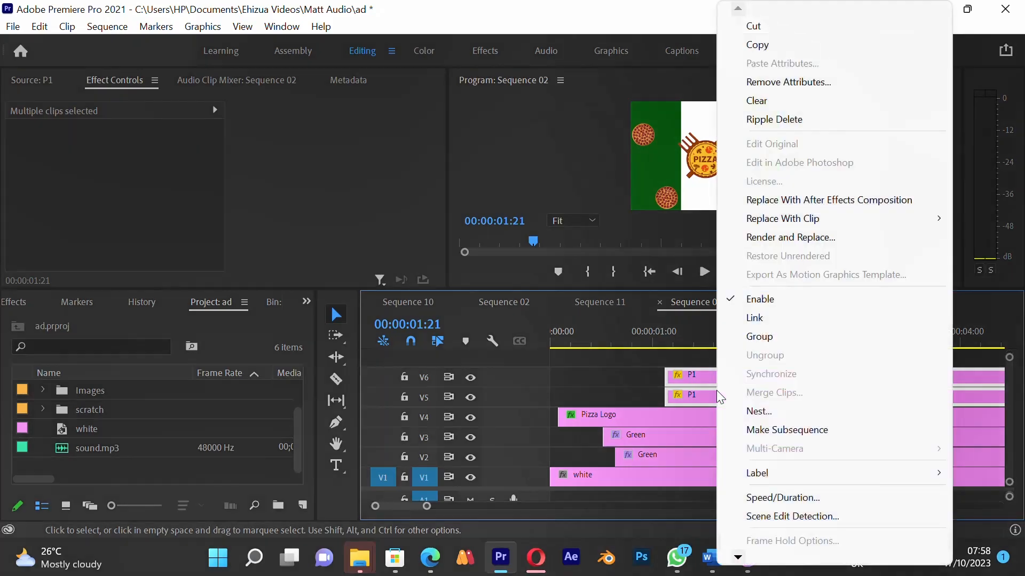
pyautogui.click(769, 413)
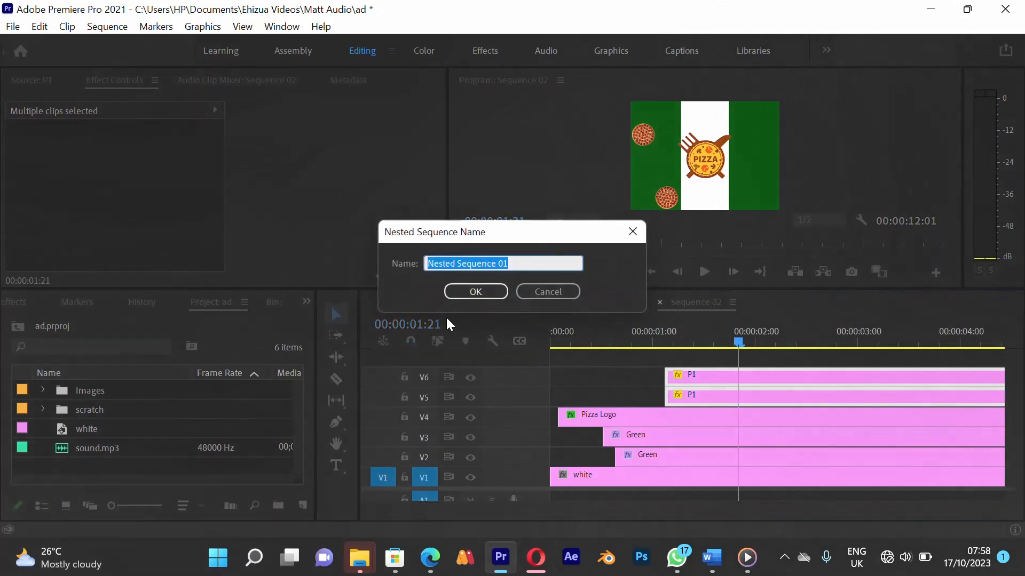
pyautogui.write('P')
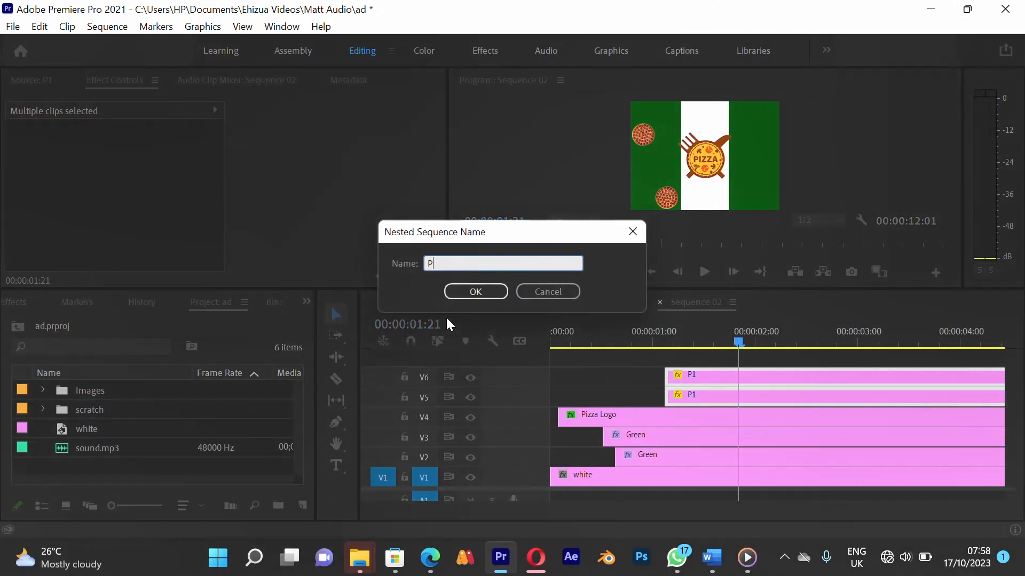
pyautogui.write('izza')
pyautogui.press('Return')
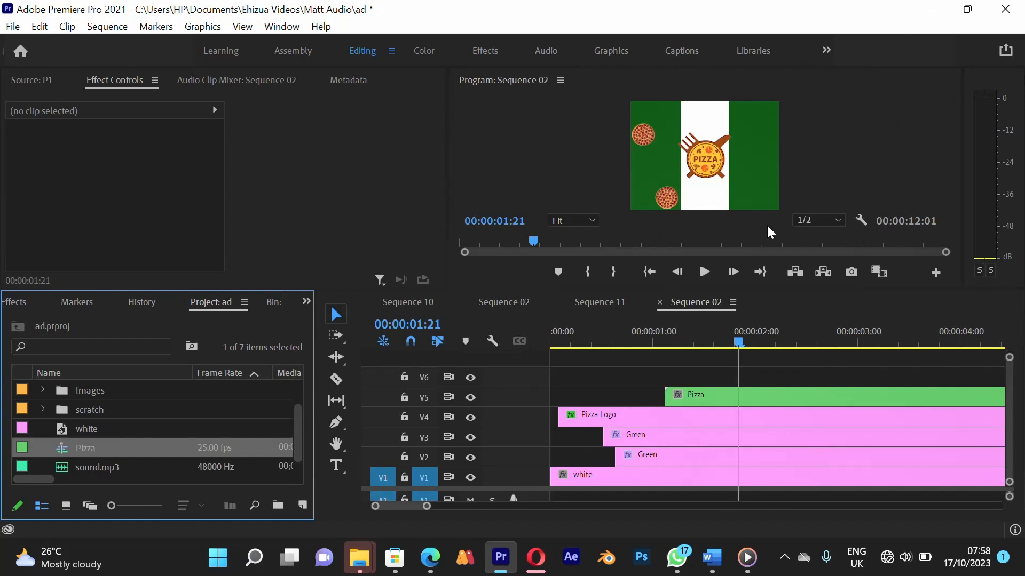
# Check the Pizza nest by toggling the V5 track's visibility and viewing the clips inside it, returning to Sequence 02
pyautogui.click(696, 394)
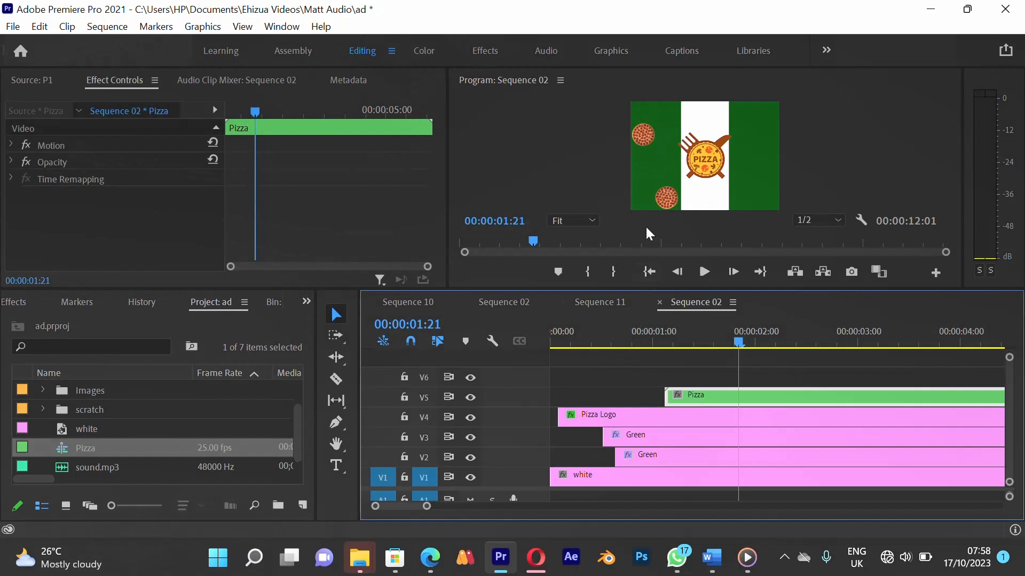
pyautogui.click(470, 397)
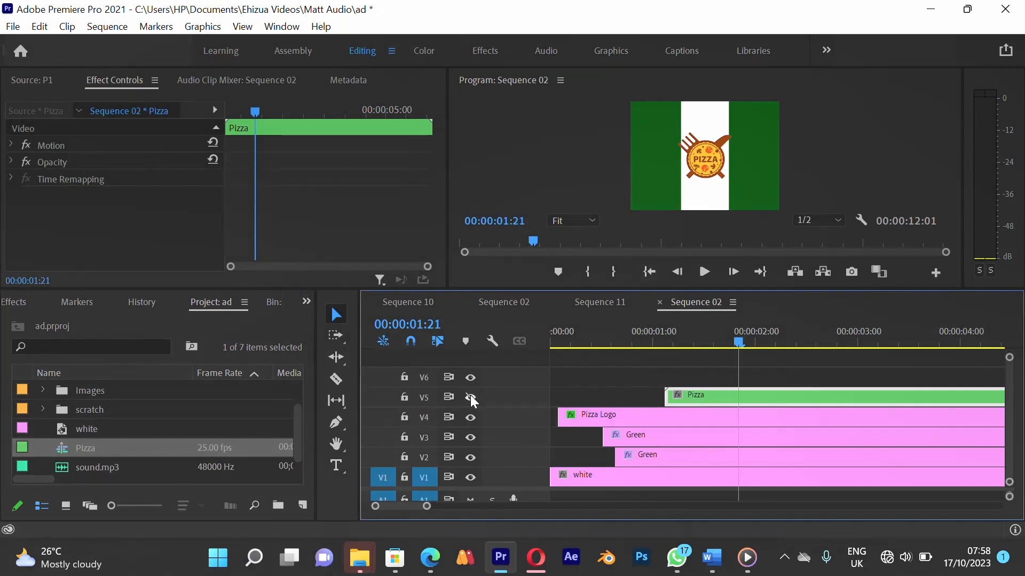
pyautogui.click(469, 397)
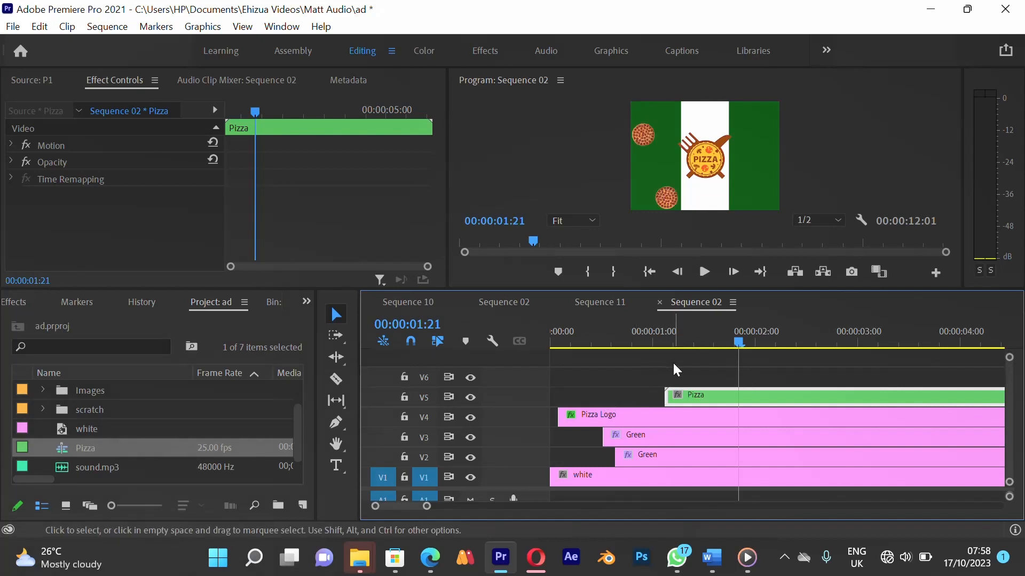
pyautogui.doubleClick(697, 395)
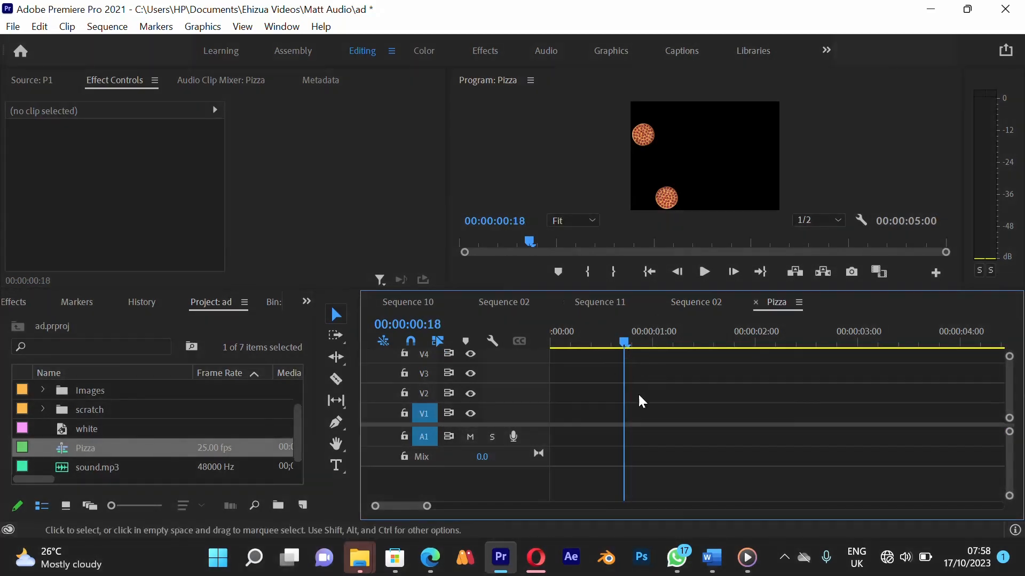
pyautogui.scroll(2, 1007, 373)
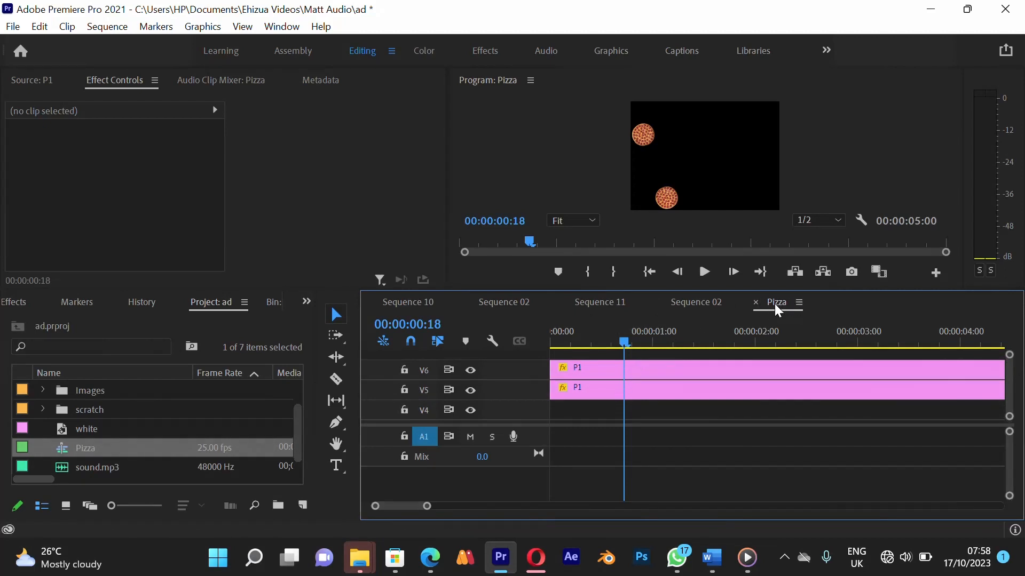
pyautogui.click(697, 299)
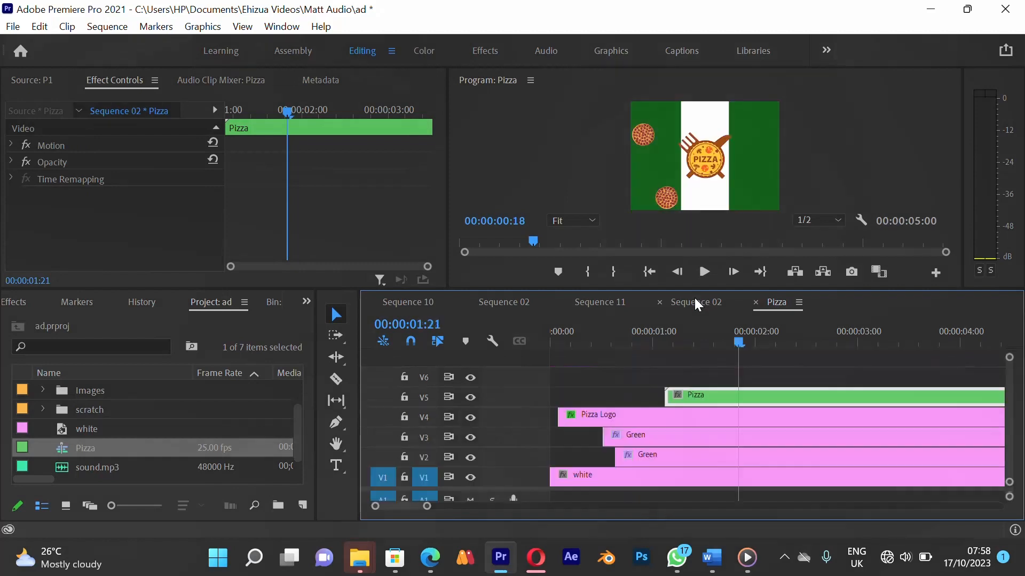
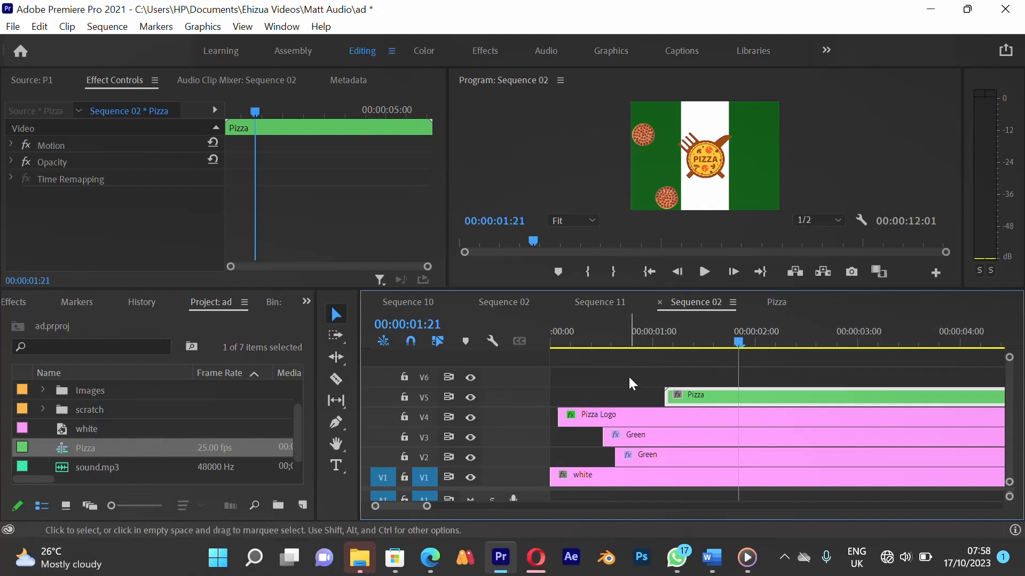
# Move the playhead to 00:00:01:12 and duplicate the Pizza nest from V5 onto V6, aligned with the original's start
pyautogui.moveTo(656, 342); pyautogui.dragTo(702, 350)
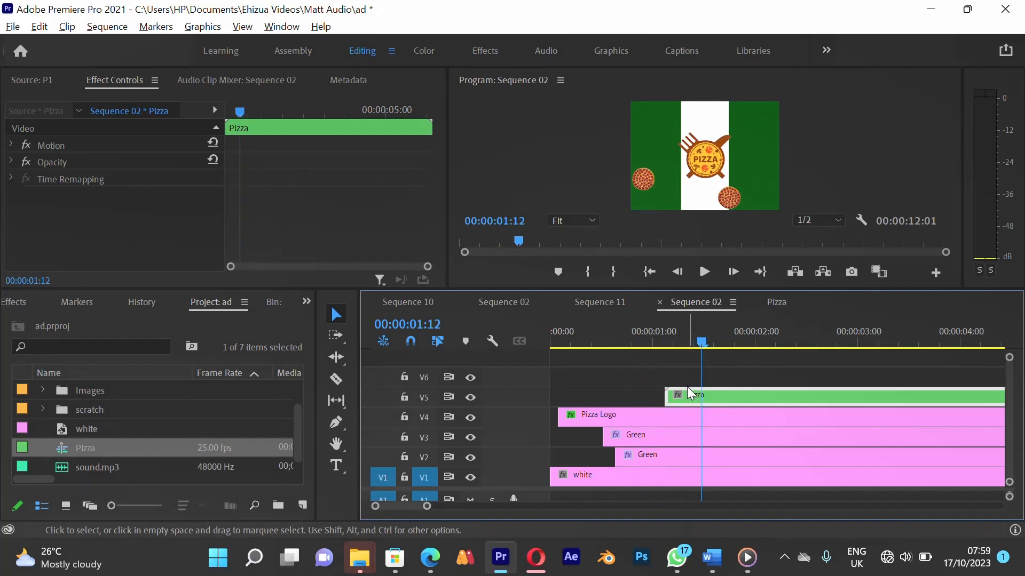
pyautogui.moveTo(687, 391)
pyautogui.mouseDown()
pyautogui.moveTo(675, 377)
pyautogui.moveTo(683, 376)
pyautogui.mouseUp()
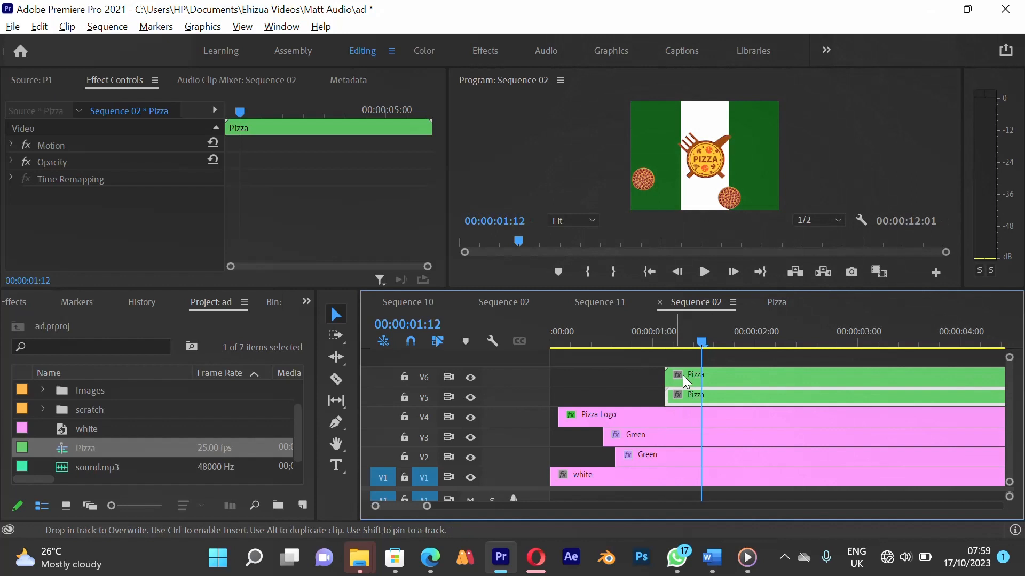
# Examine the pizza arrangement in Sequence 11 at about 00:00:01:13 and return to Sequence 02
pyautogui.click(606, 302)
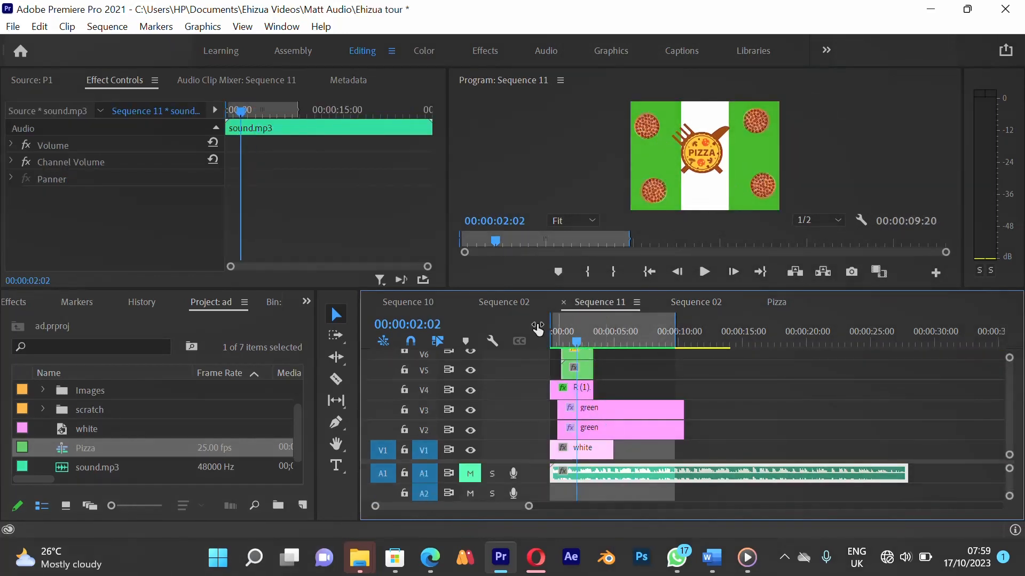
pyautogui.moveTo(567, 340); pyautogui.dragTo(569, 335)
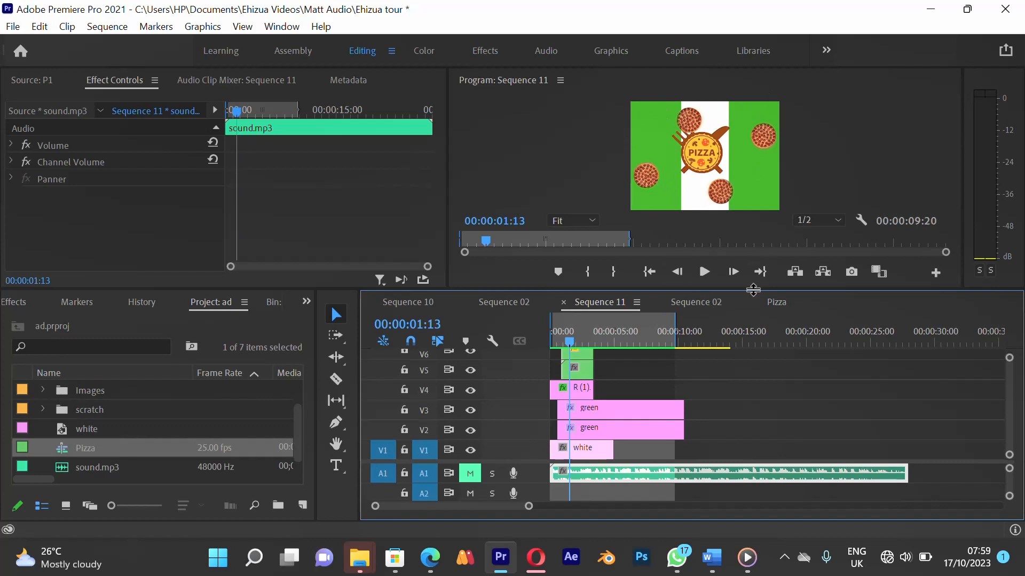
pyautogui.click(695, 305)
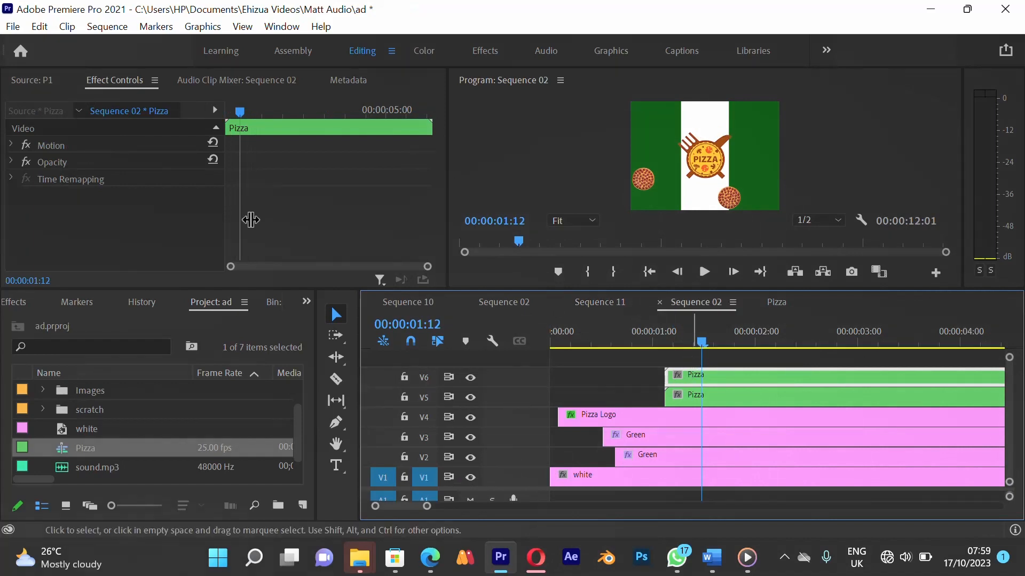
# Set the rotation of the duplicated Pizza nest on V6 to 180°
pyautogui.click(41, 142)
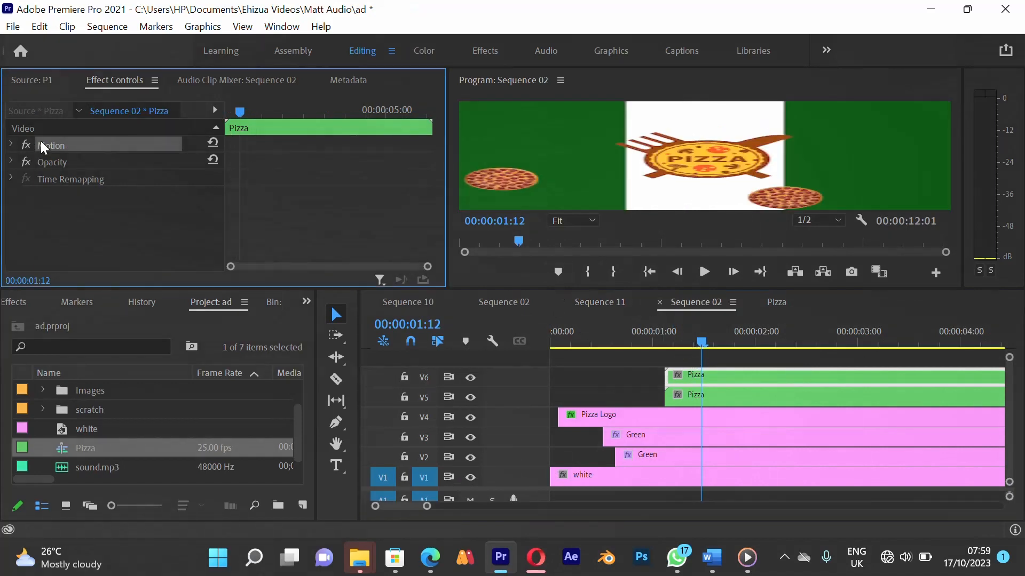
pyautogui.click(12, 145)
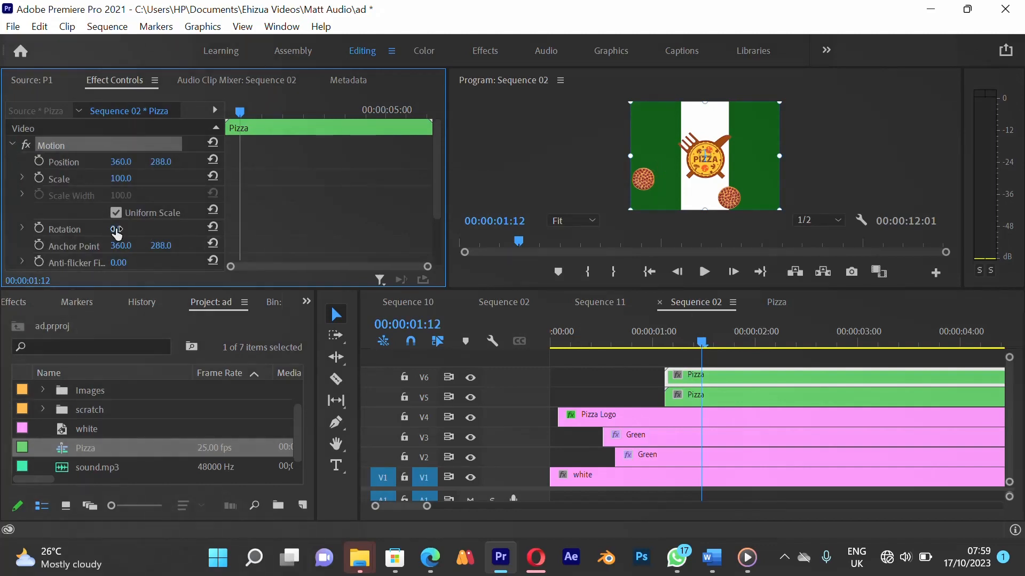
pyautogui.moveTo(125, 231)
pyautogui.mouseDown()
pyautogui.moveTo(137, 231)
pyautogui.moveTo(118, 242)
pyautogui.moveTo(135, 229)
pyautogui.mouseUp()
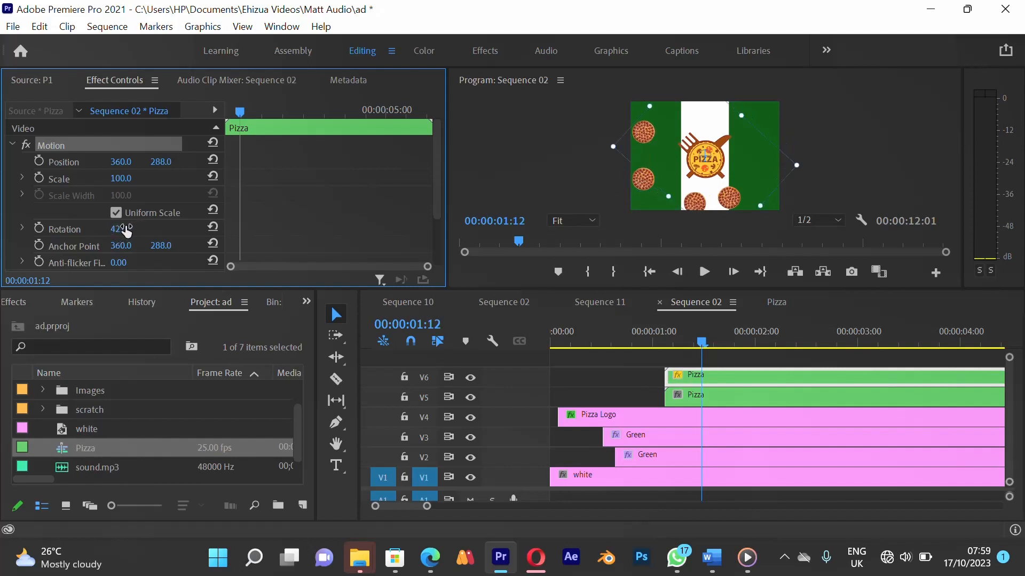
pyautogui.click(128, 229)
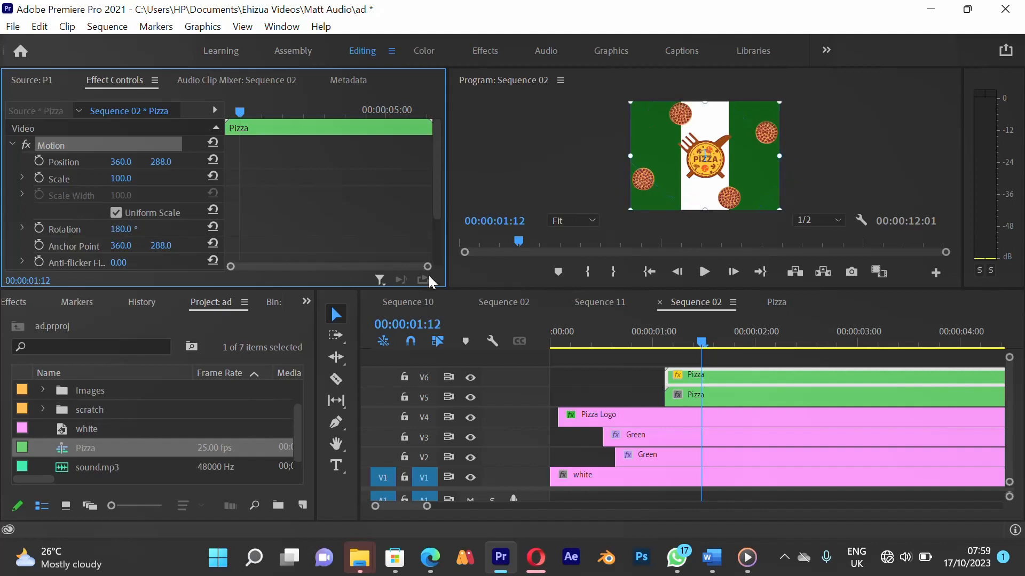
# Play the pizza animation in Sequence 02 twice from about 00:00:01:00 to check how the four pizzas roll
pyautogui.moveTo(654, 335)
pyautogui.mouseDown()
pyautogui.moveTo(808, 341)
pyautogui.moveTo(744, 350)
pyautogui.moveTo(662, 333)
pyautogui.moveTo(731, 319)
pyautogui.moveTo(752, 321)
pyautogui.moveTo(658, 347)
pyautogui.mouseUp()
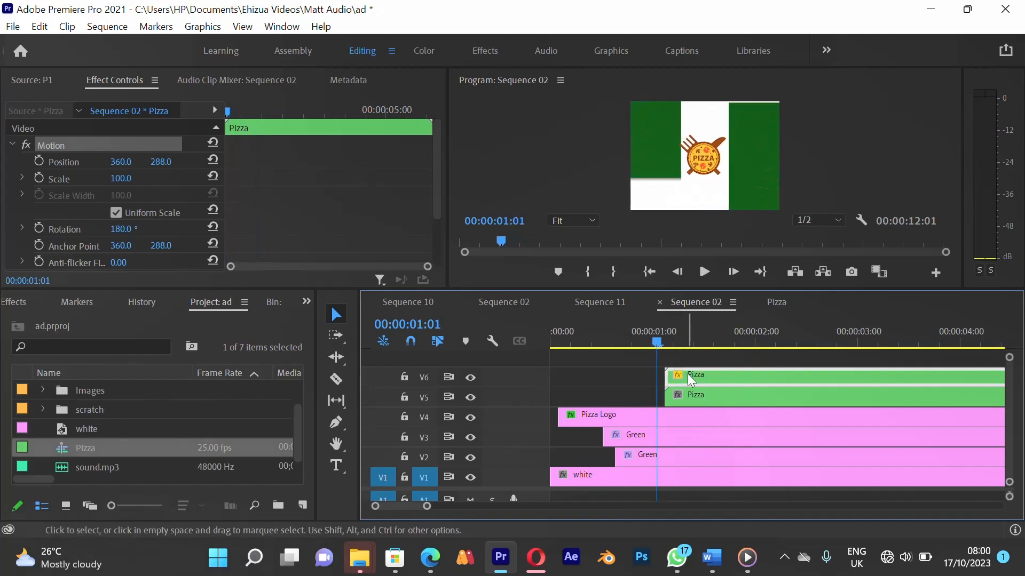
pyautogui.click(637, 390)
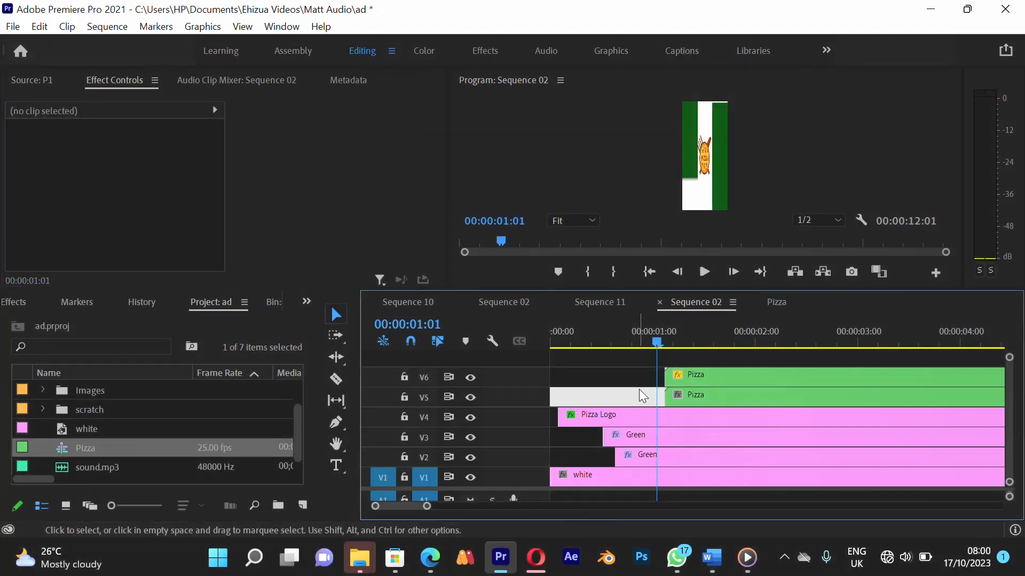
pyautogui.click(588, 437)
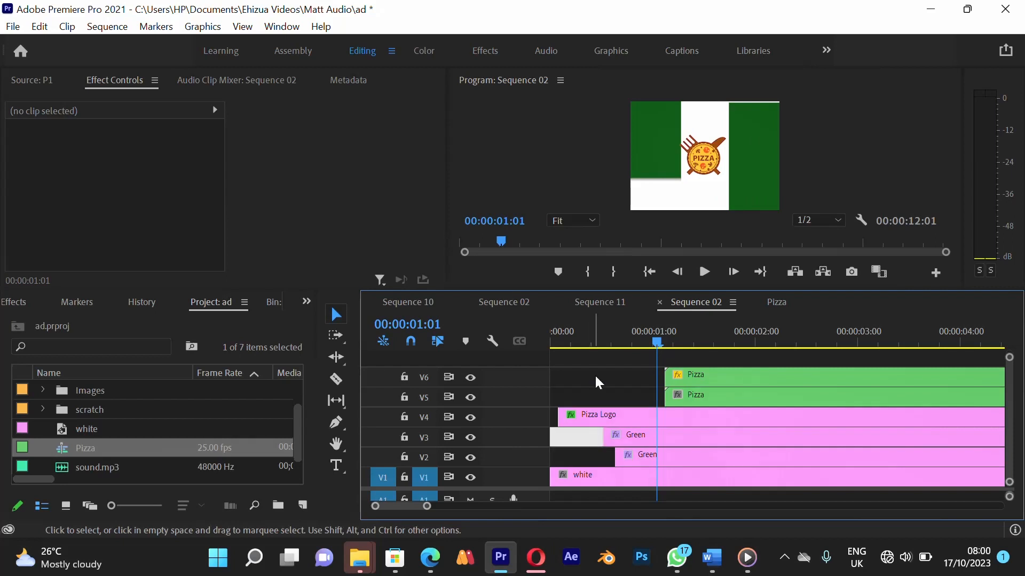
pyautogui.press('space')
pyautogui.press('space')
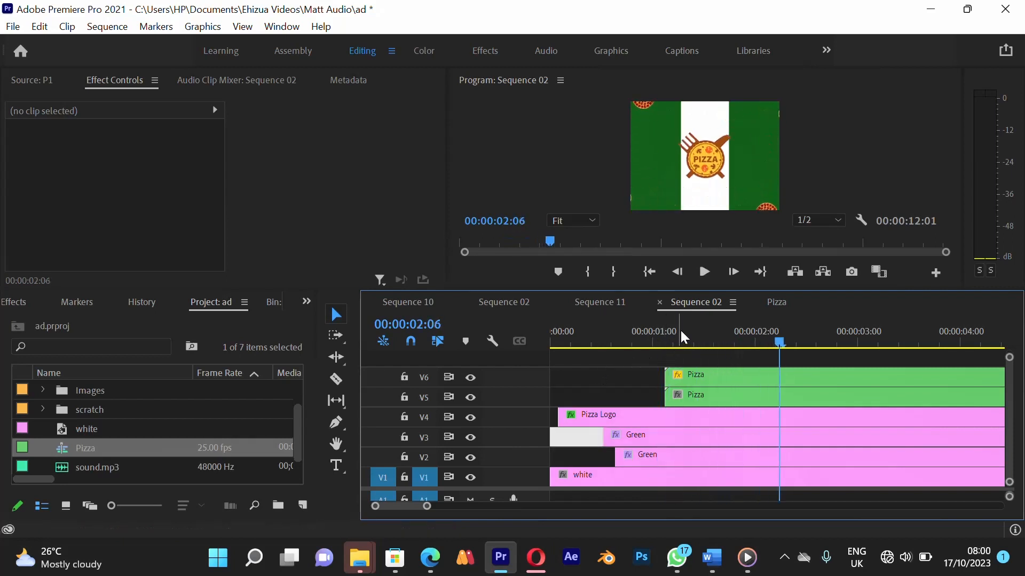
pyautogui.click(662, 340)
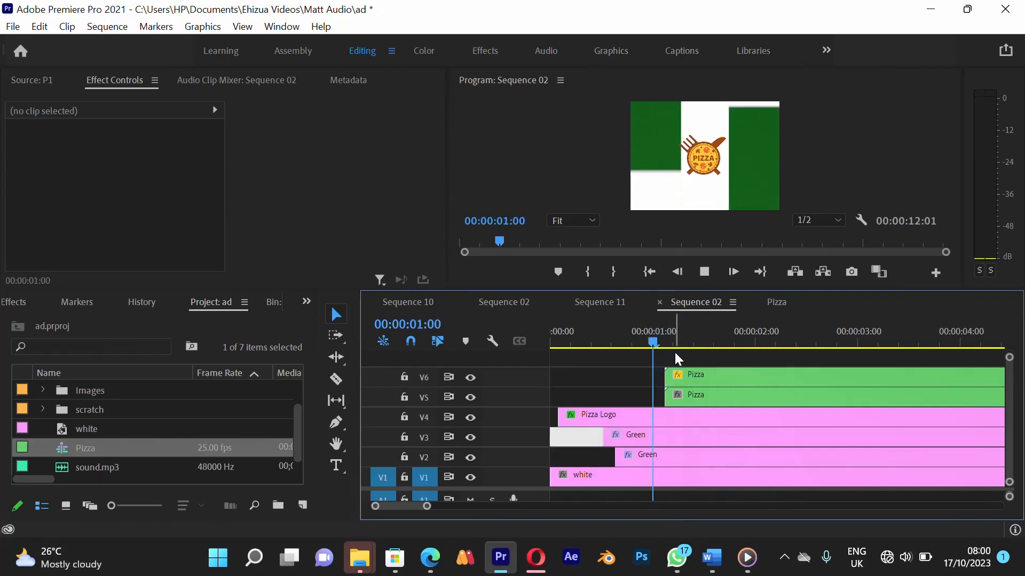
pyautogui.press('space')
pyautogui.press('space')
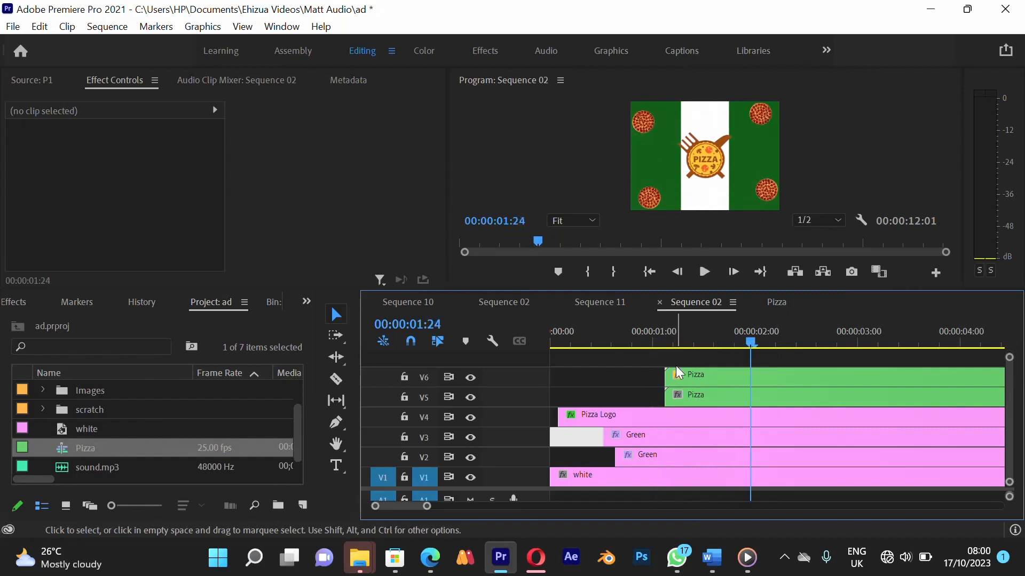
# Move the Pizza nest on V6 two frames earlier so it starts at 00:00:01:01
pyautogui.click(667, 341)
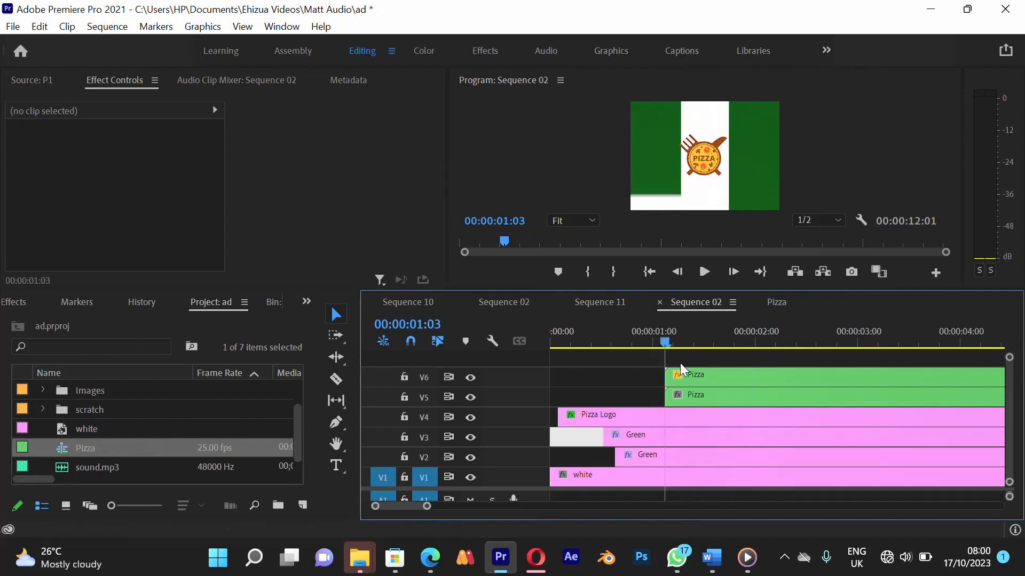
pyautogui.moveTo(681, 380); pyautogui.dragTo(674, 380)
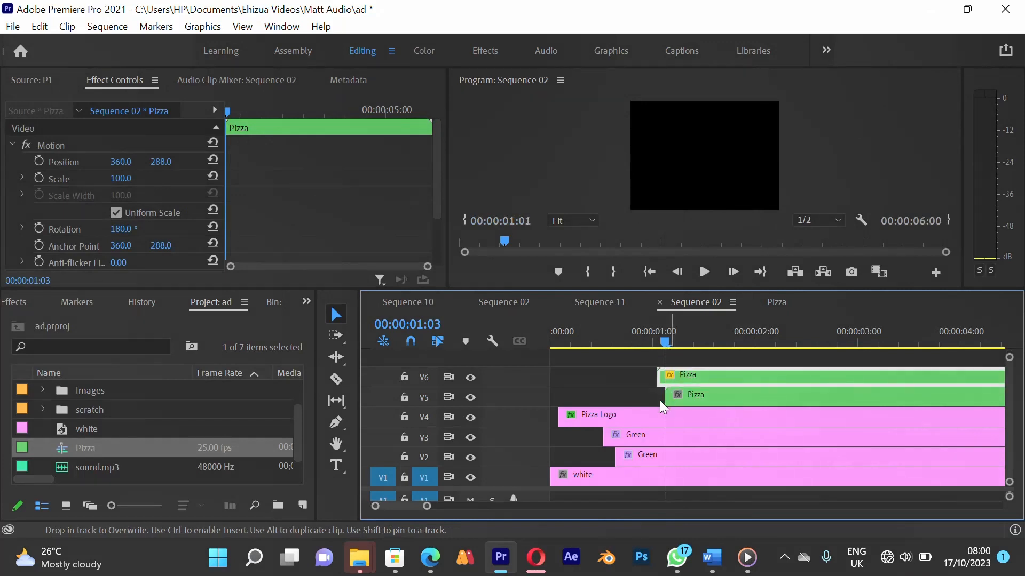
pyautogui.click(635, 444)
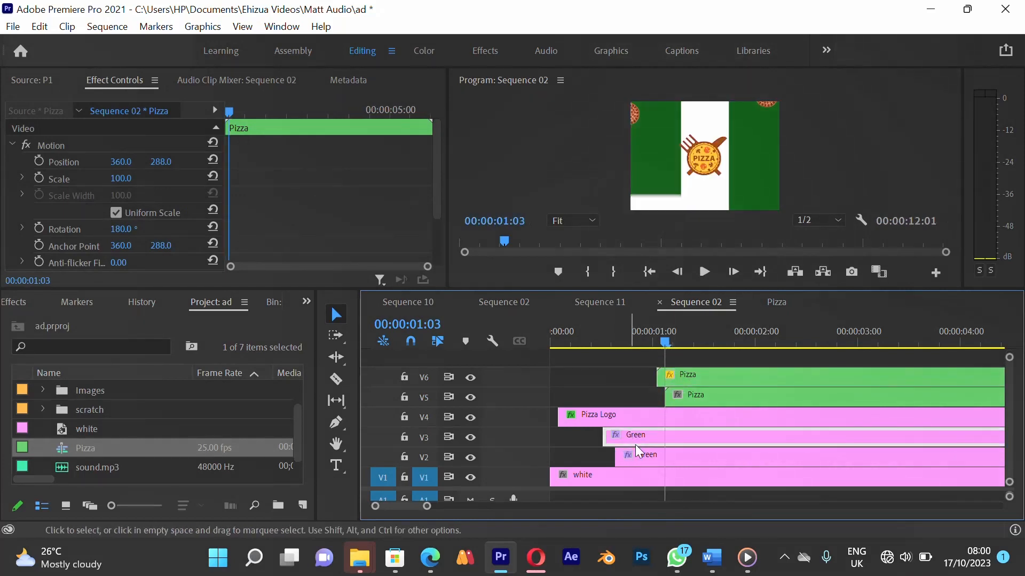
pyautogui.click(619, 380)
# Play Sequence 02 from the beginning through the pizza animation to check the timing
pyautogui.moveTo(595, 341); pyautogui.dragTo(543, 351)
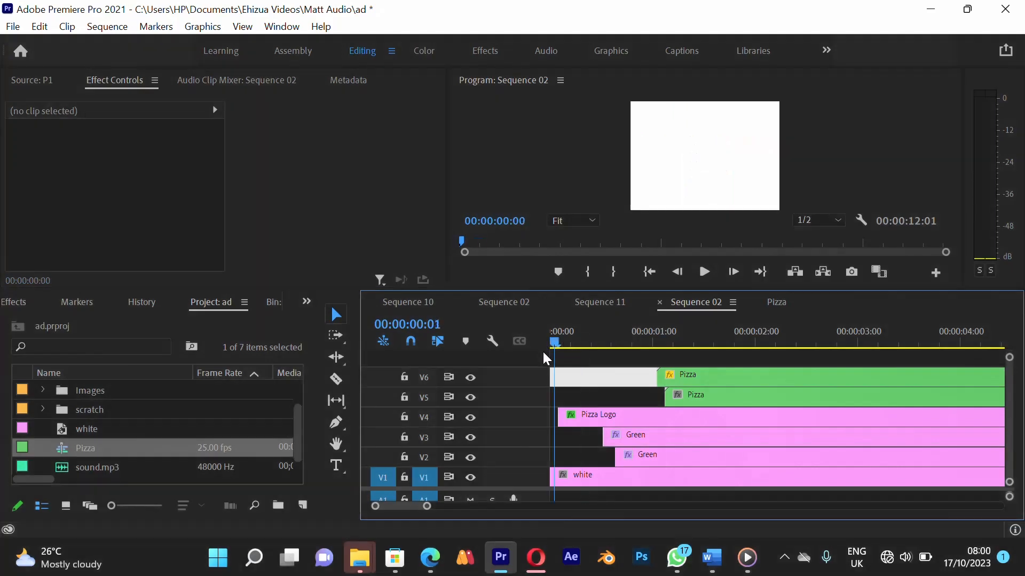
pyautogui.click(582, 355)
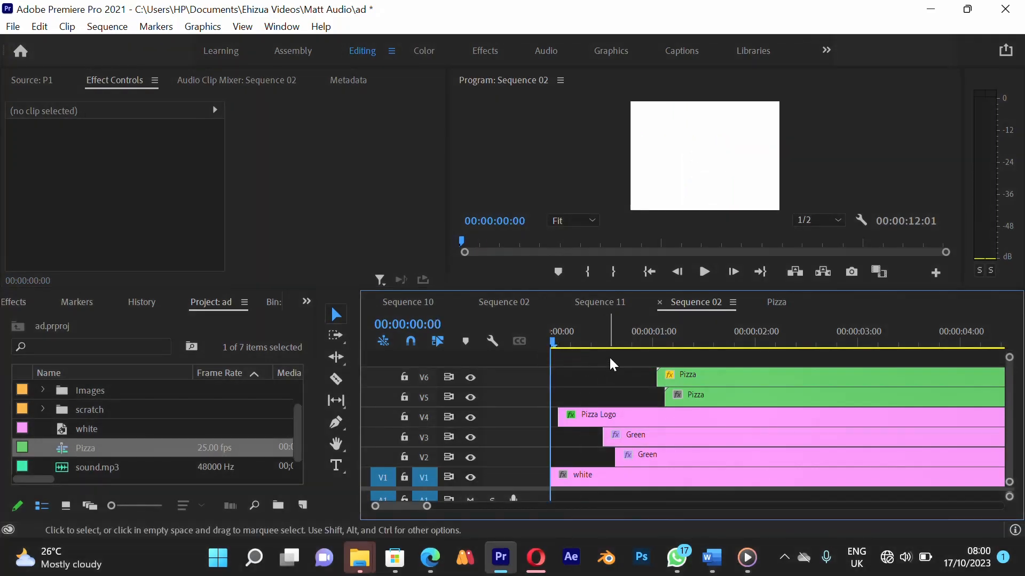
pyautogui.press('space')
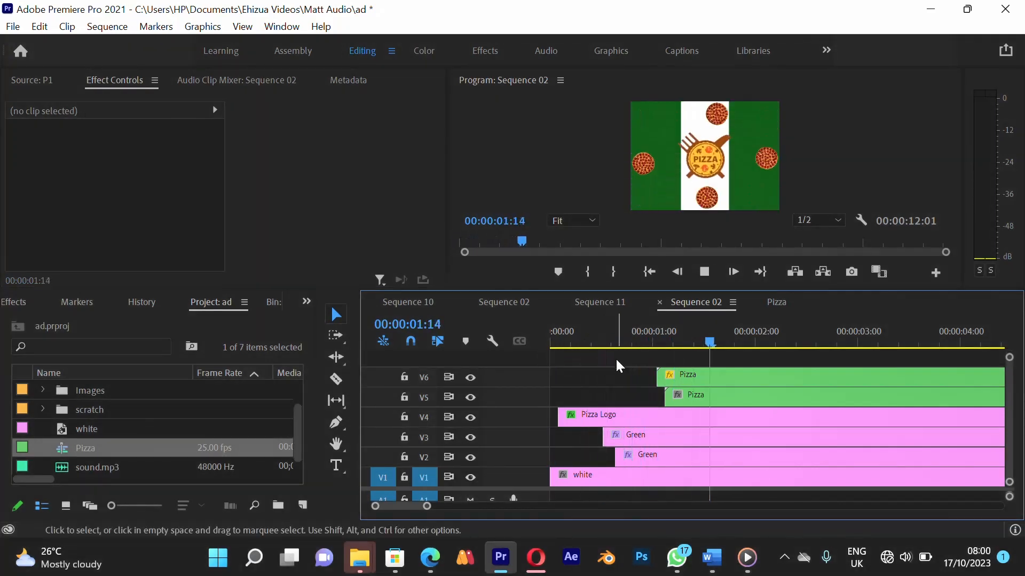
pyautogui.press('space')
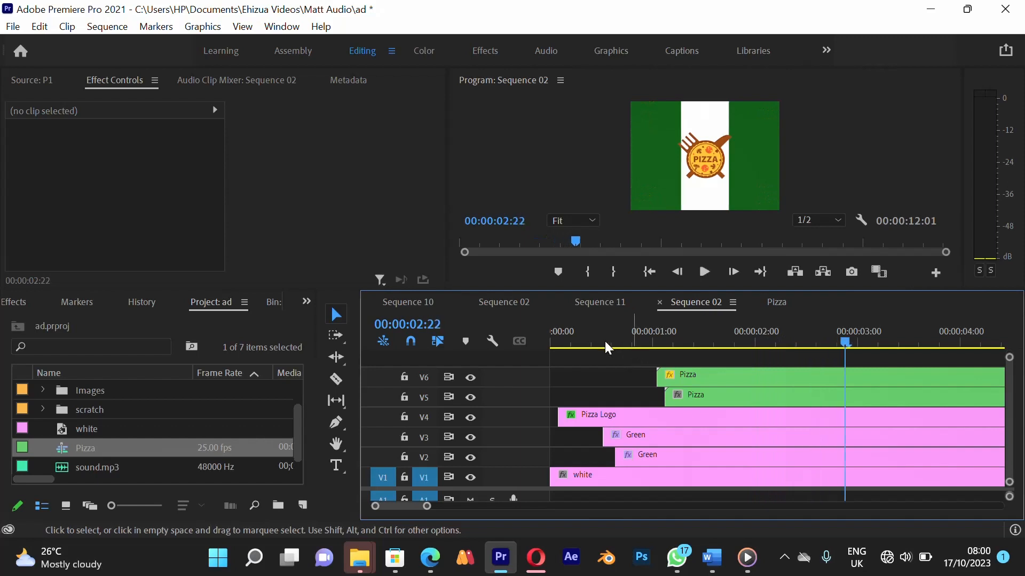
# Nudge the Pizza Logo on V4 slightly down at 00:00:01:06, to a vertical position of 287.7
pyautogui.click(603, 342)
pyautogui.moveTo(616, 344); pyautogui.dragTo(678, 338)
pyautogui.moveTo(652, 423); pyautogui.dragTo(651, 426)
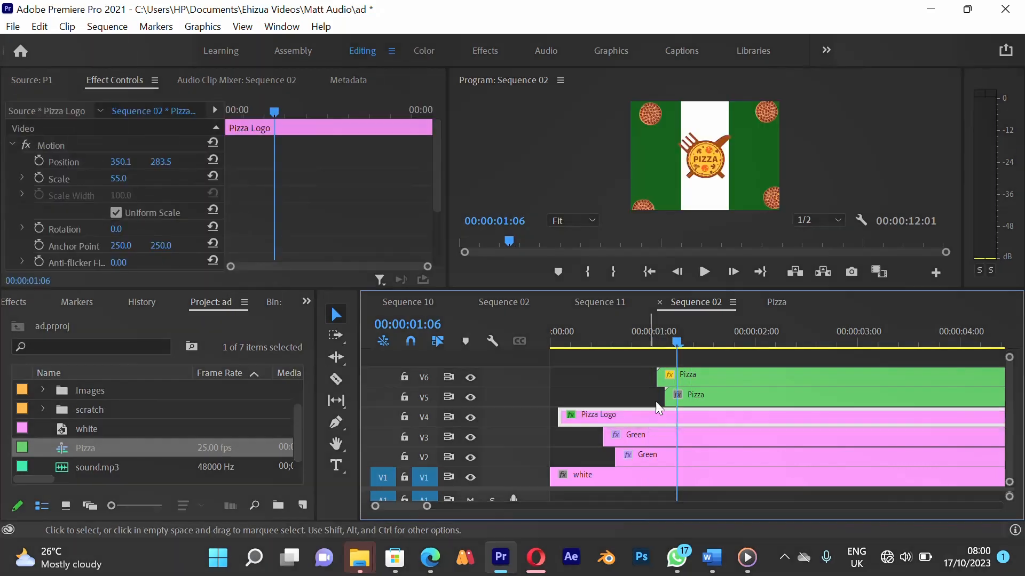
pyautogui.click(56, 144)
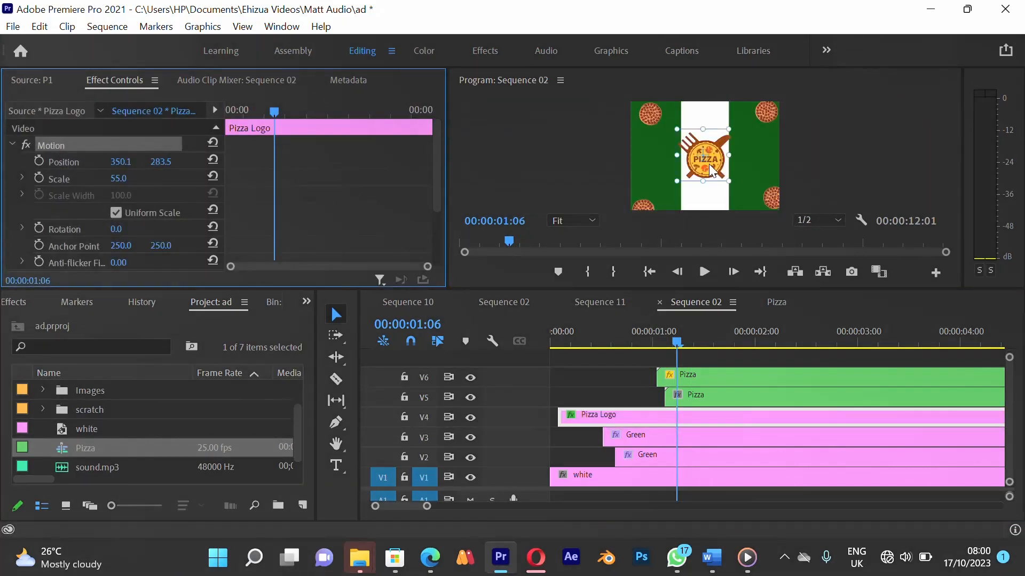
pyautogui.click(711, 178)
pyautogui.moveTo(709, 171); pyautogui.dragTo(708, 172)
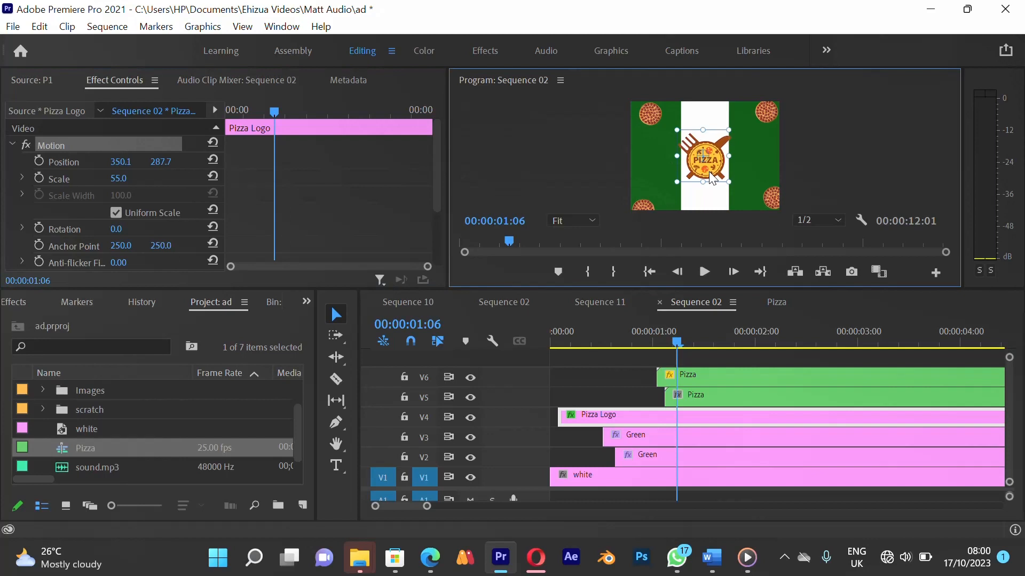
# Scrub Sequence 02 to 00:00:01:10, examine Sequence 11 up to about 00:00:04:06 as reference, and return to Sequence 02
pyautogui.click(632, 342)
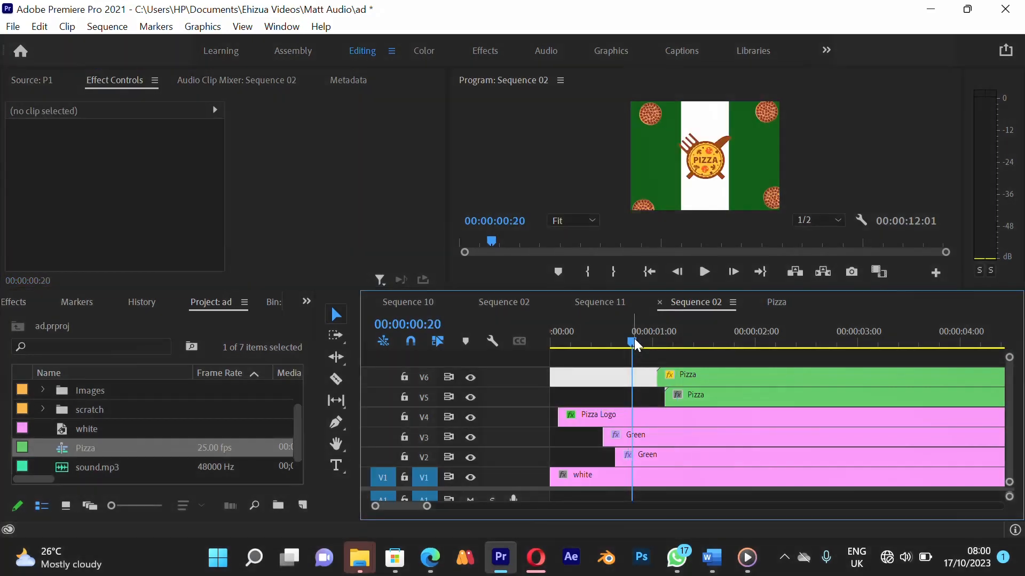
pyautogui.moveTo(634, 339); pyautogui.dragTo(693, 363)
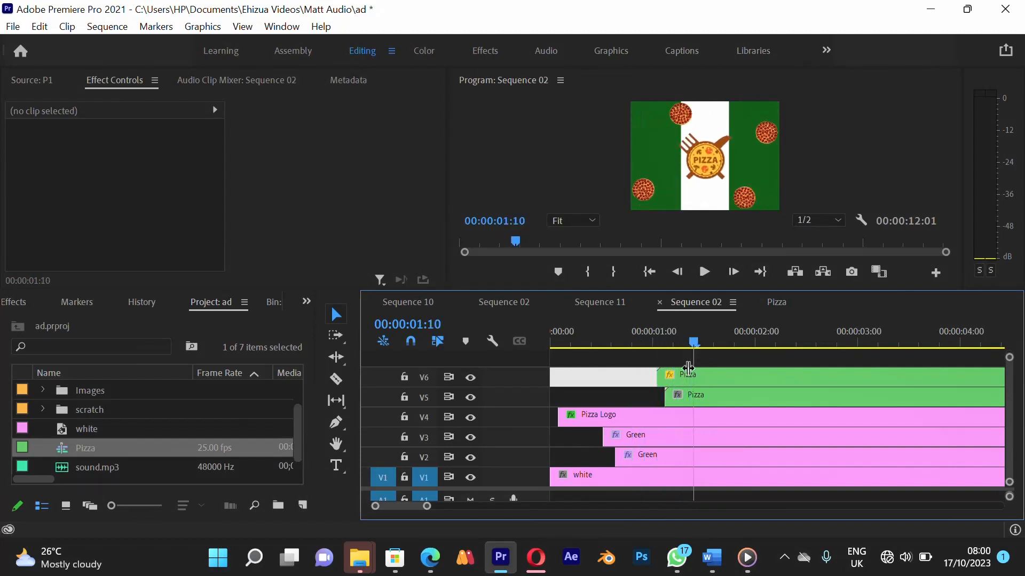
pyautogui.click(605, 419)
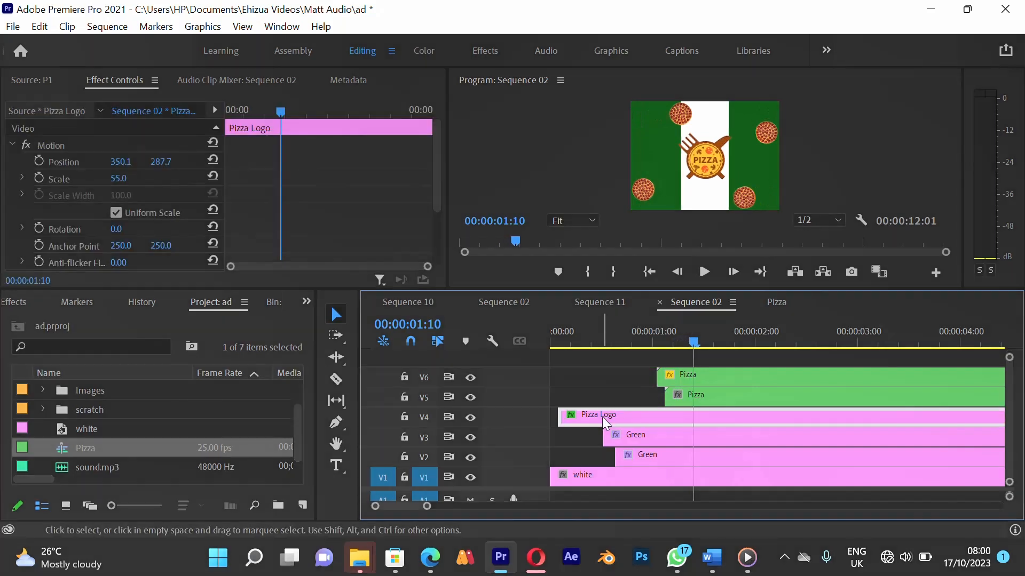
pyautogui.click(604, 305)
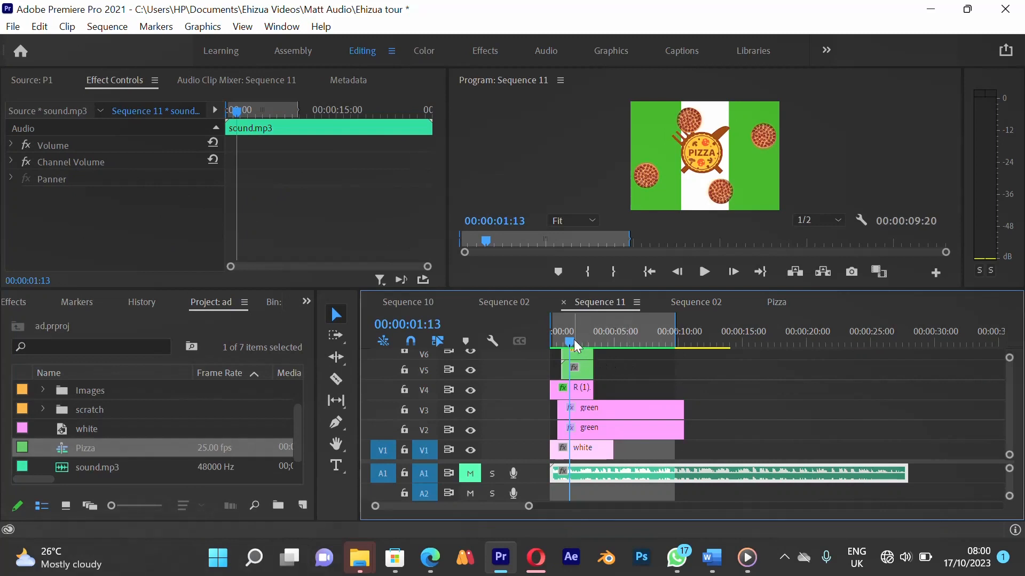
pyautogui.moveTo(574, 340); pyautogui.dragTo(609, 337)
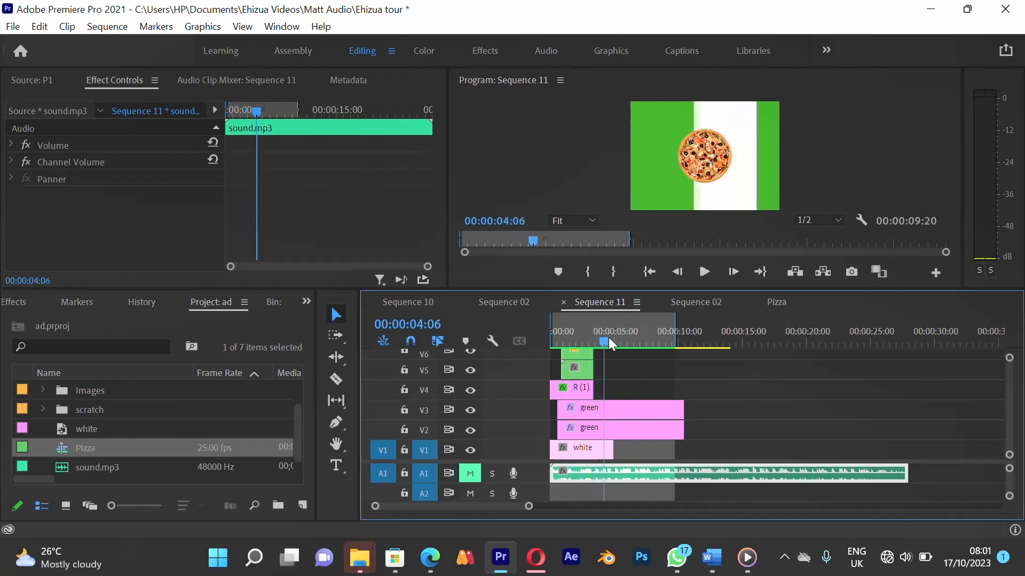
pyautogui.click(694, 302)
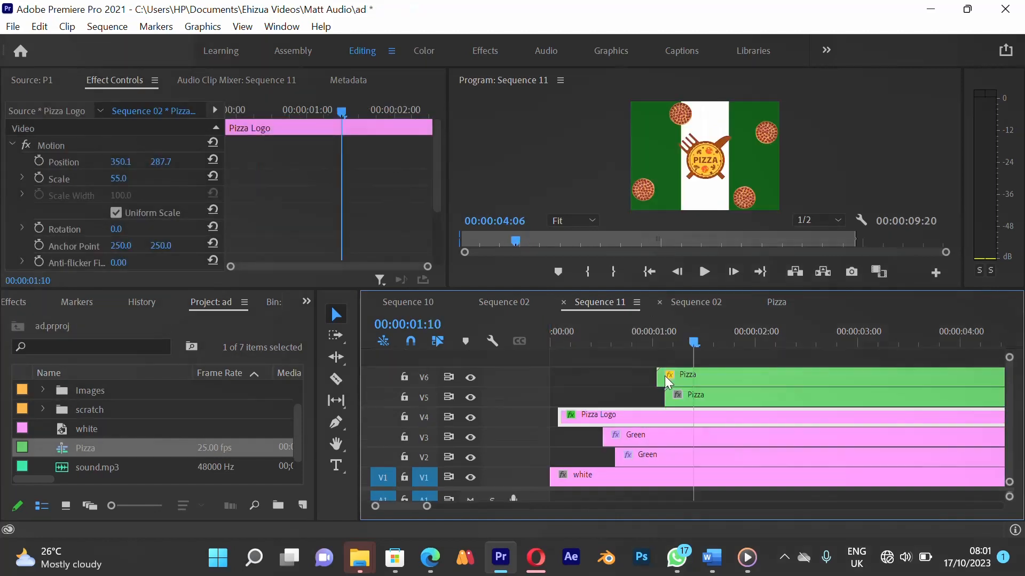
pyautogui.click(628, 381)
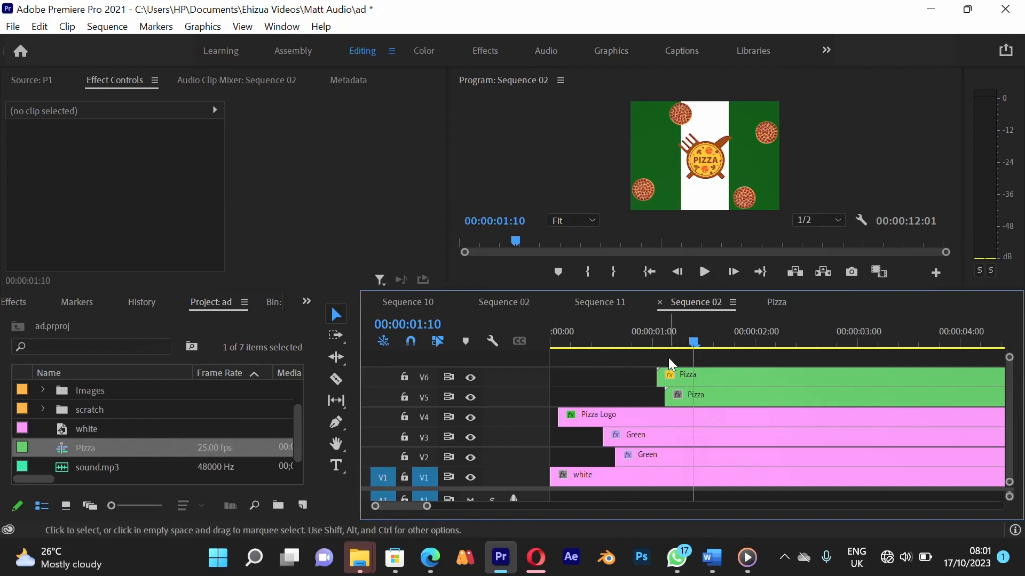
# Scrub Sequence 02 to 00:00:02:10, check Sequence 11 for what follows the logo, and return to Sequence 02
pyautogui.moveTo(695, 345); pyautogui.dragTo(799, 345)
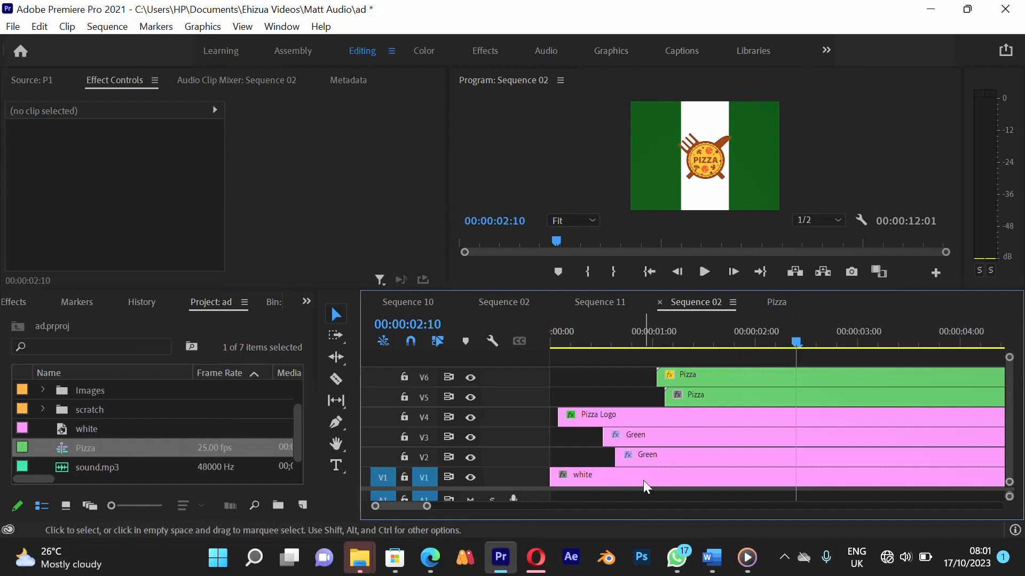
pyautogui.click(683, 438)
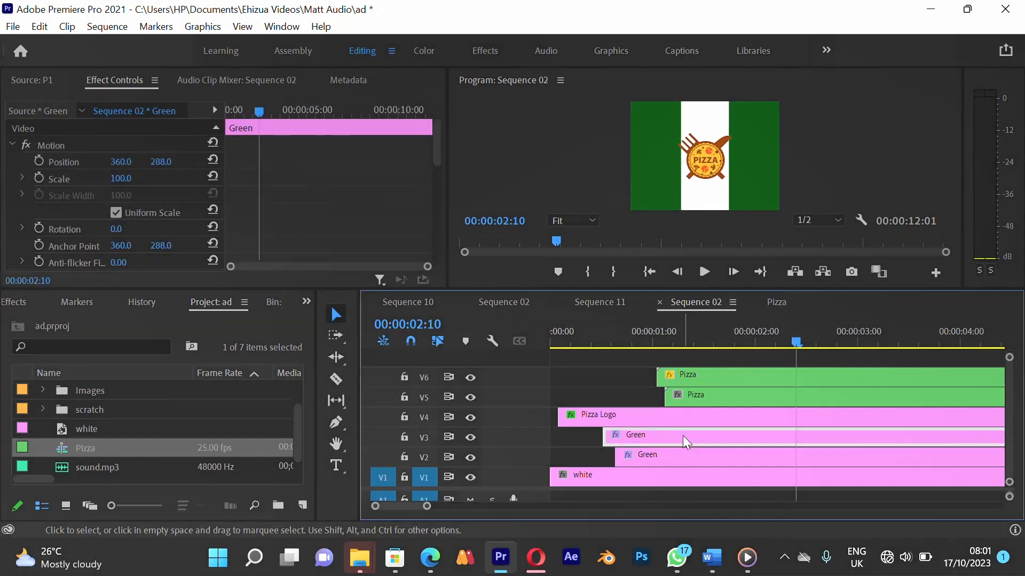
pyautogui.click(728, 416)
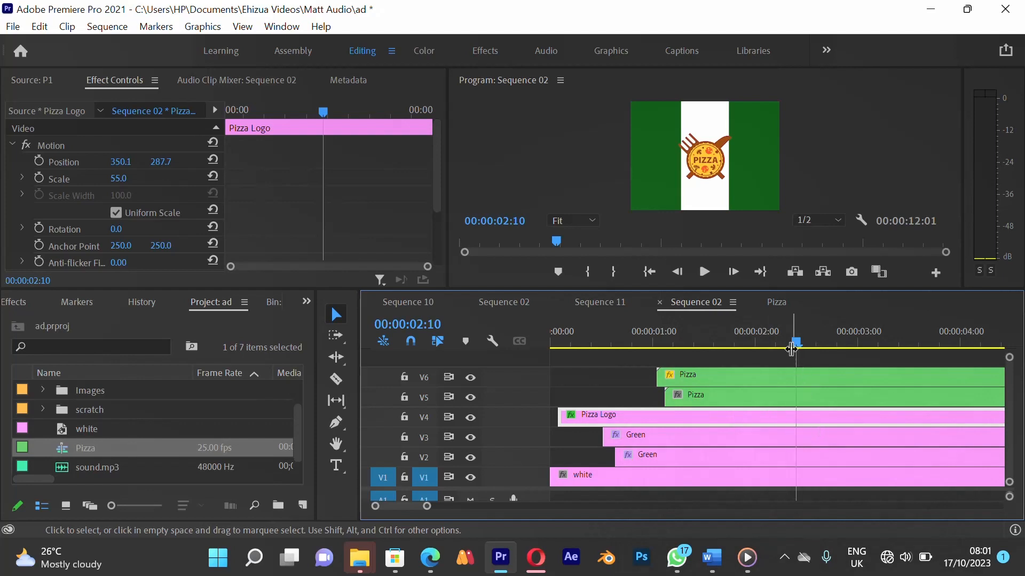
pyautogui.click(601, 309)
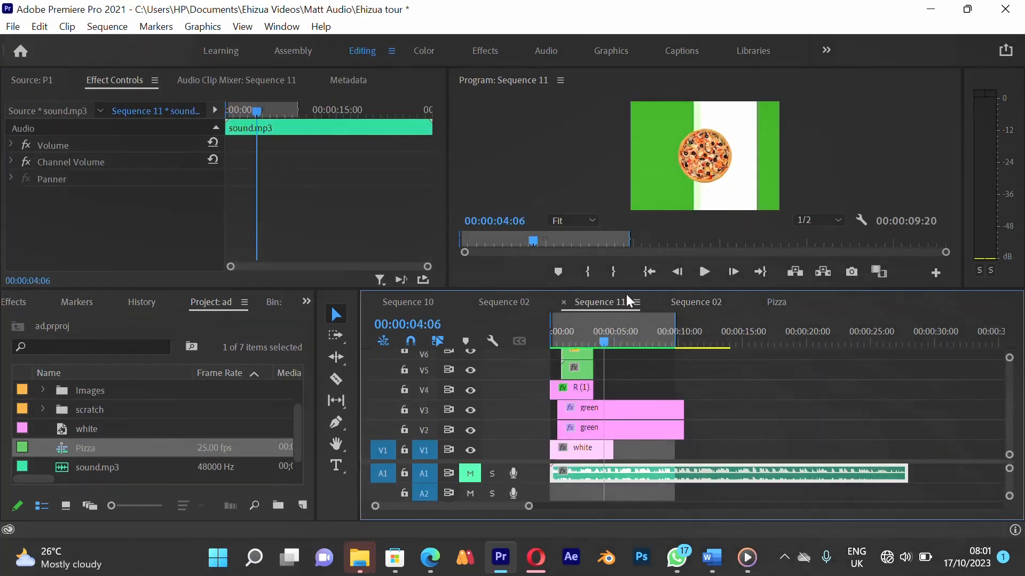
pyautogui.click(703, 302)
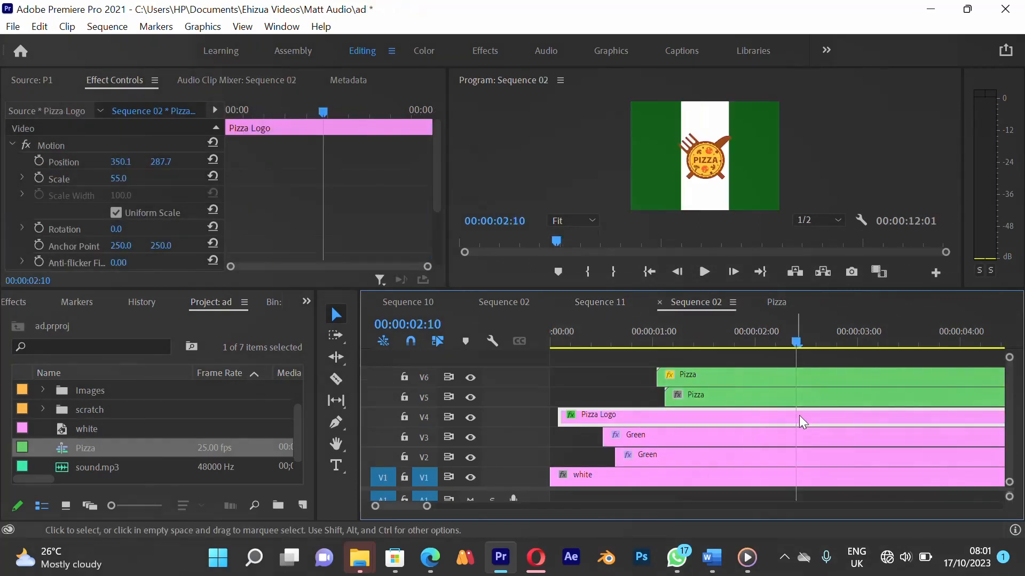
# Split the Pizza Logo clip on V4 at 00:00:02:10 and delete the part after the cut
pyautogui.press('c')
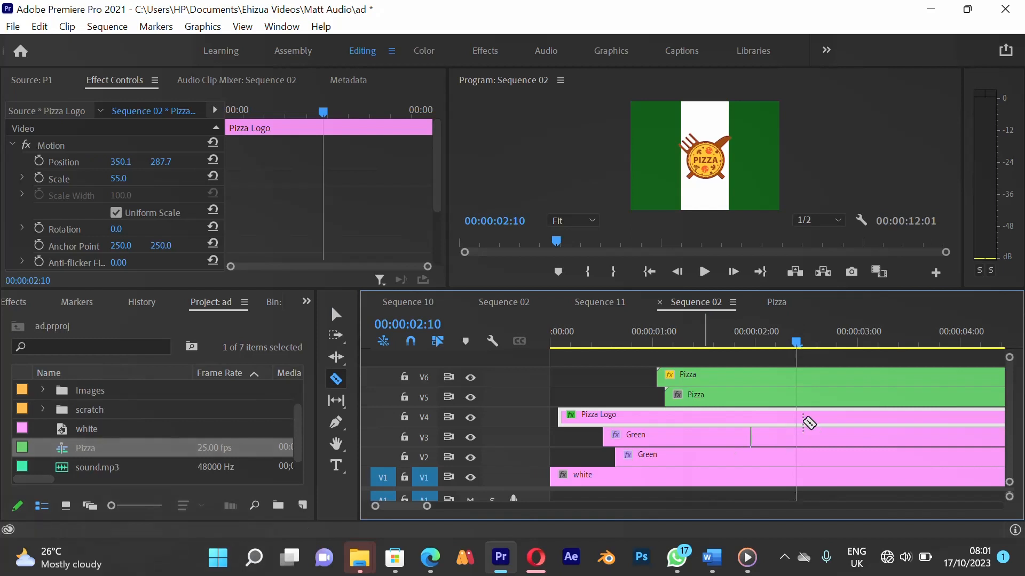
pyautogui.click(798, 417)
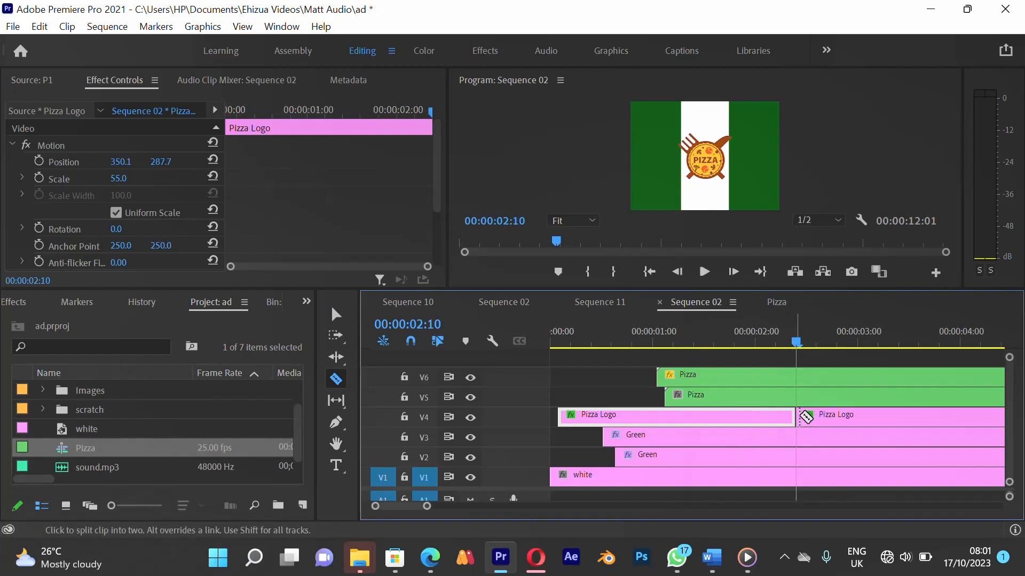
pyautogui.press('v')
pyautogui.click(824, 415)
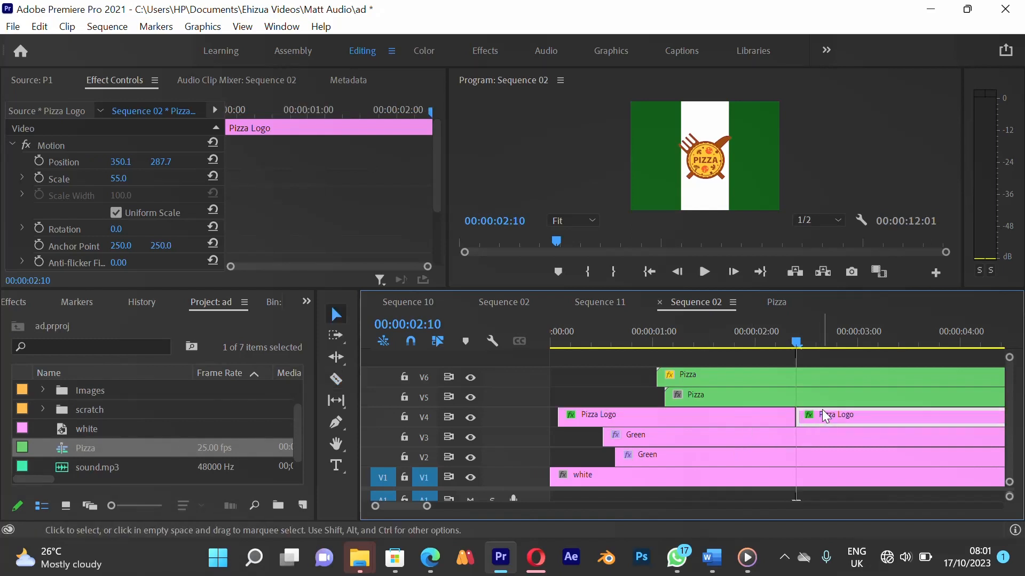
pyautogui.press('Home')
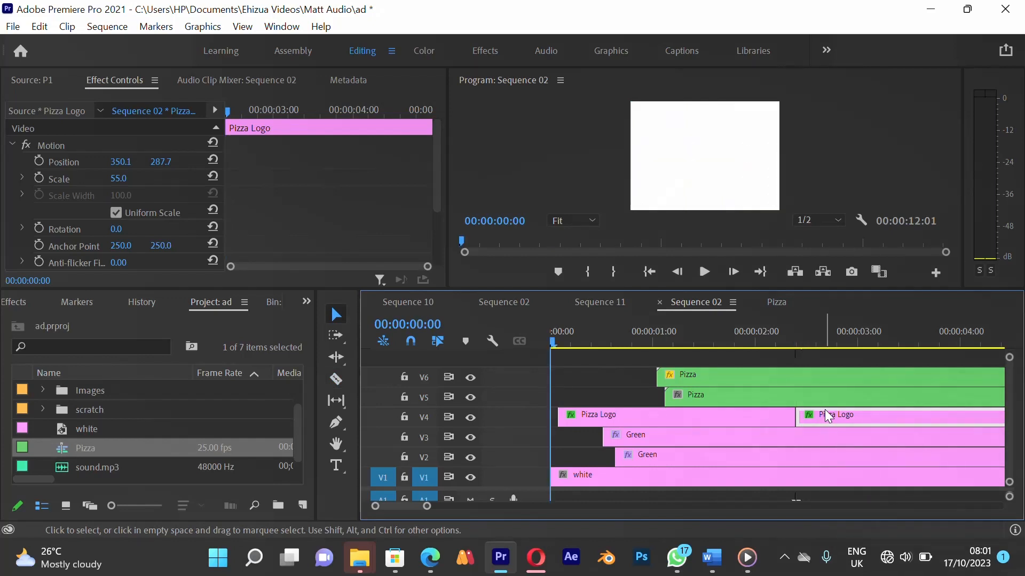
pyautogui.click(789, 344)
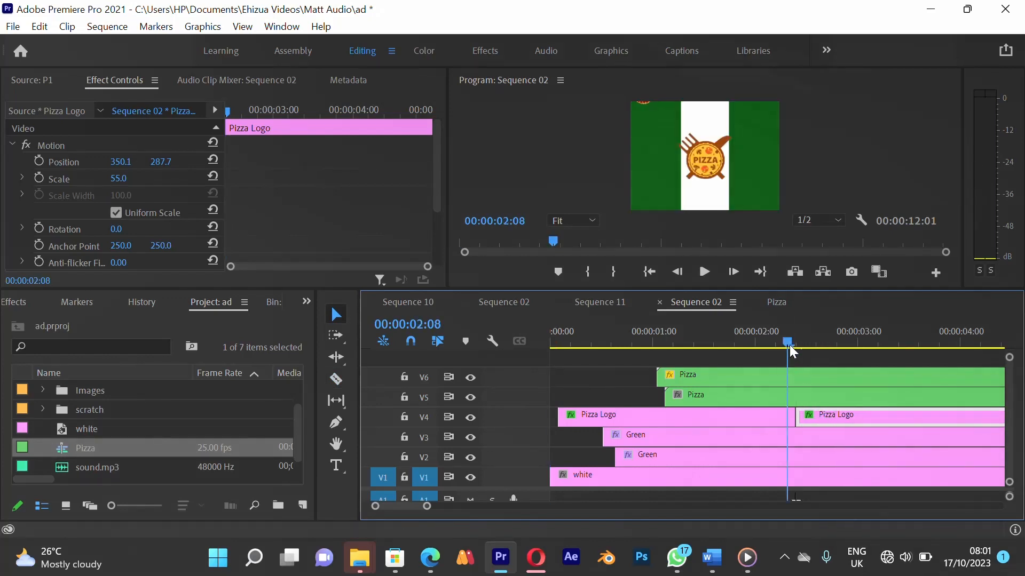
pyautogui.click(805, 419)
pyautogui.press('Delete')
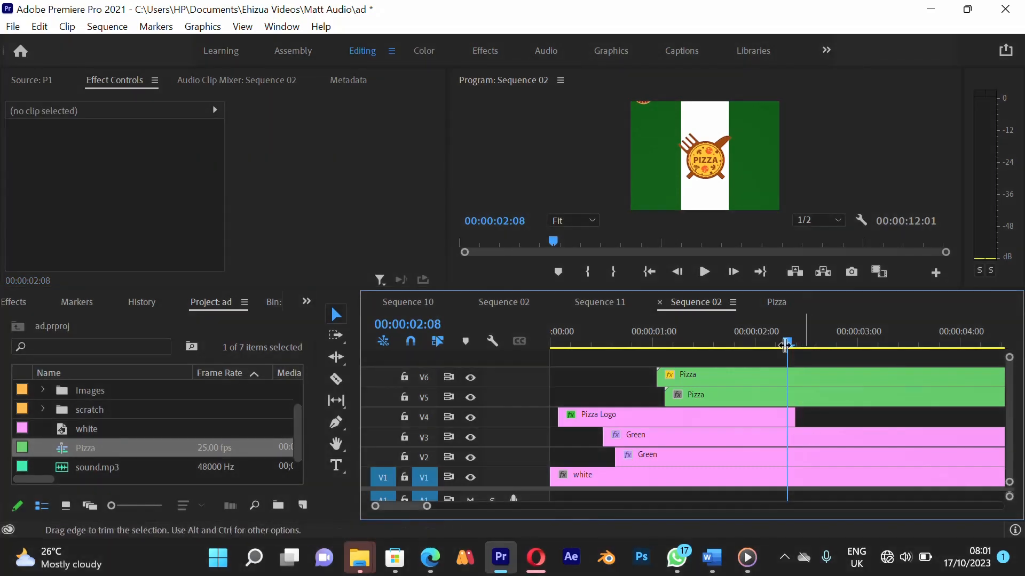
# Place the P1 image from the Images bin on V4 at 00:00:02:10, directly after the Pizza Logo clip
pyautogui.moveTo(789, 345); pyautogui.dragTo(799, 346)
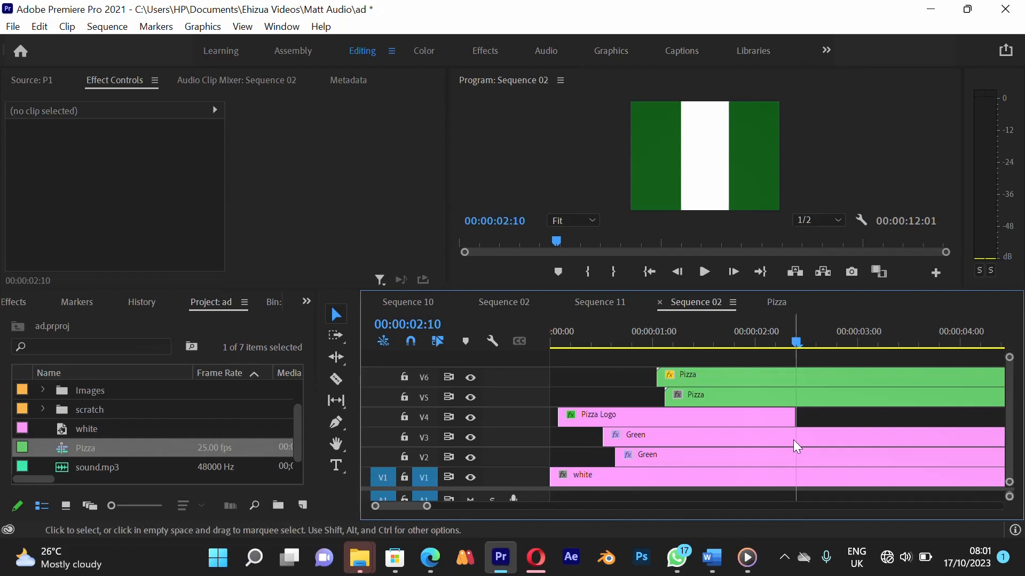
pyautogui.click(43, 390)
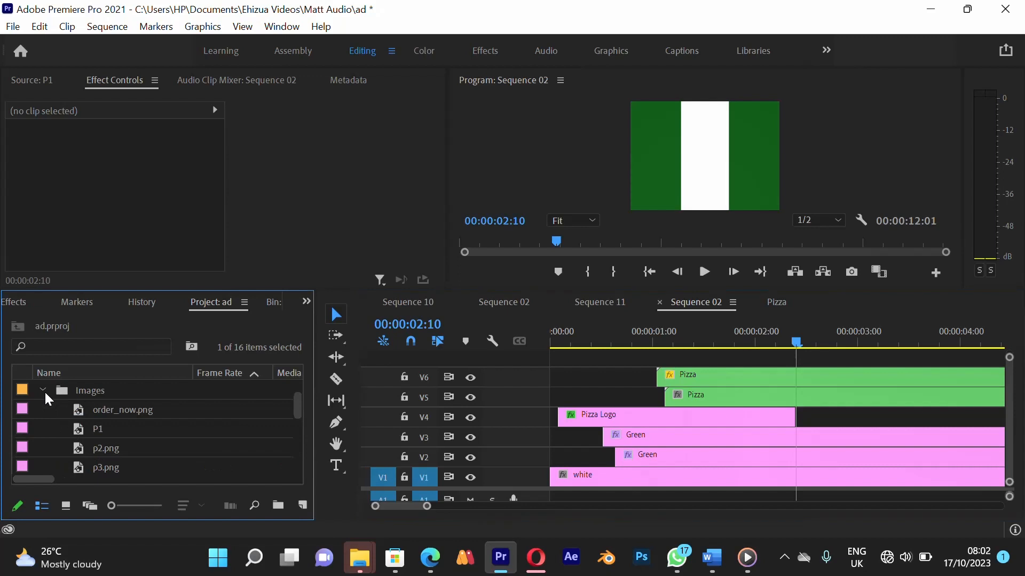
pyautogui.click(94, 429)
pyautogui.doubleClick(79, 428)
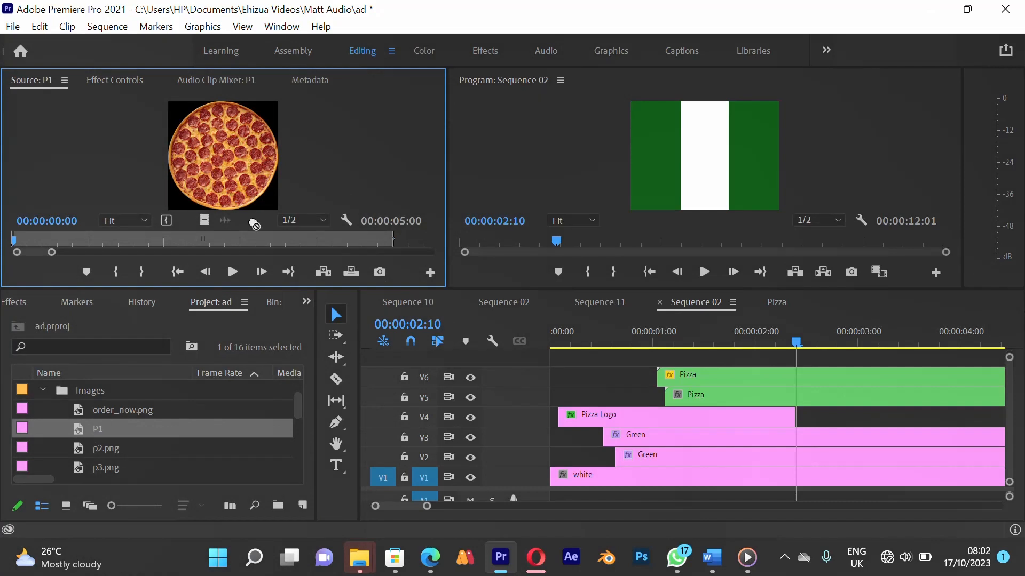
pyautogui.moveTo(254, 224); pyautogui.dragTo(798, 427)
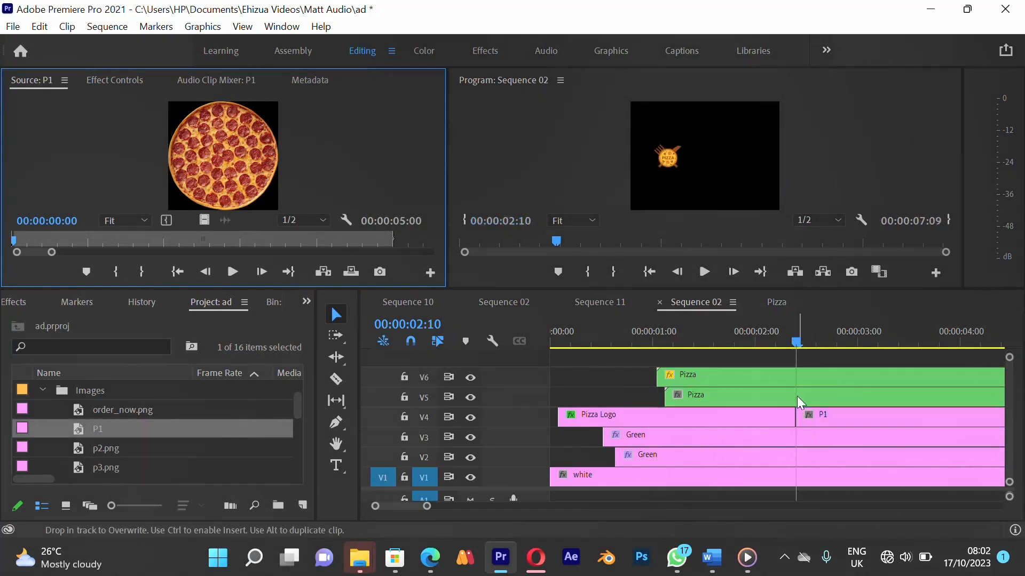
# Set the scale of the P1 clip on V4 to 20
pyautogui.click(817, 420)
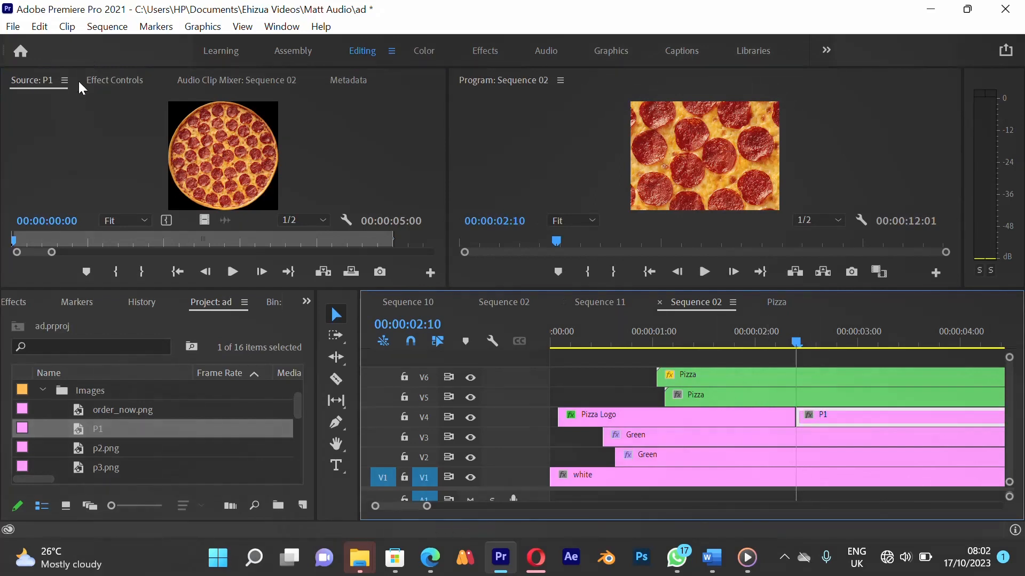
pyautogui.click(103, 83)
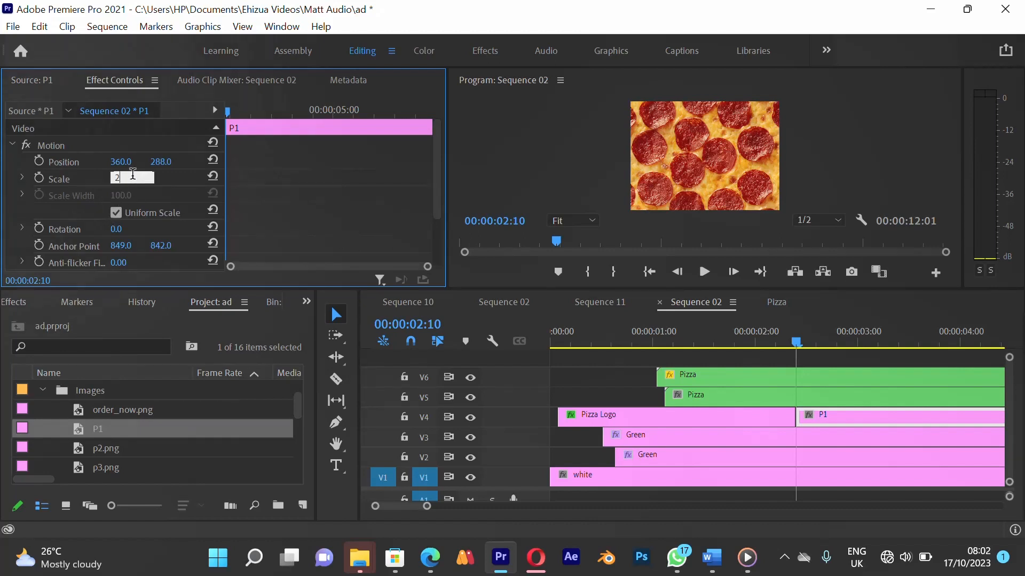
pyautogui.click(133, 175)
pyautogui.write('20')
pyautogui.press('Return')
pyautogui.click(784, 557)
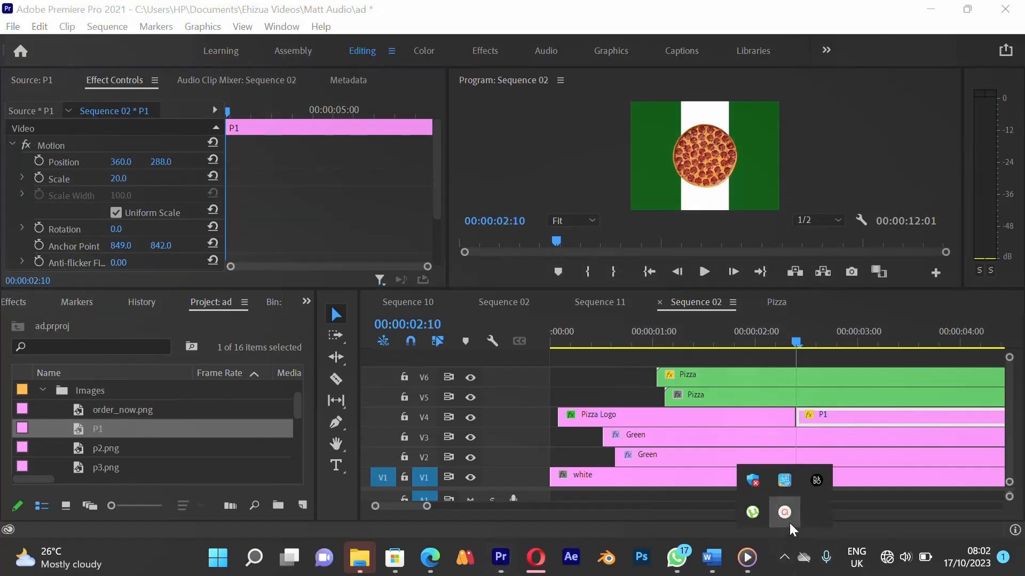
pyautogui.click(786, 515)
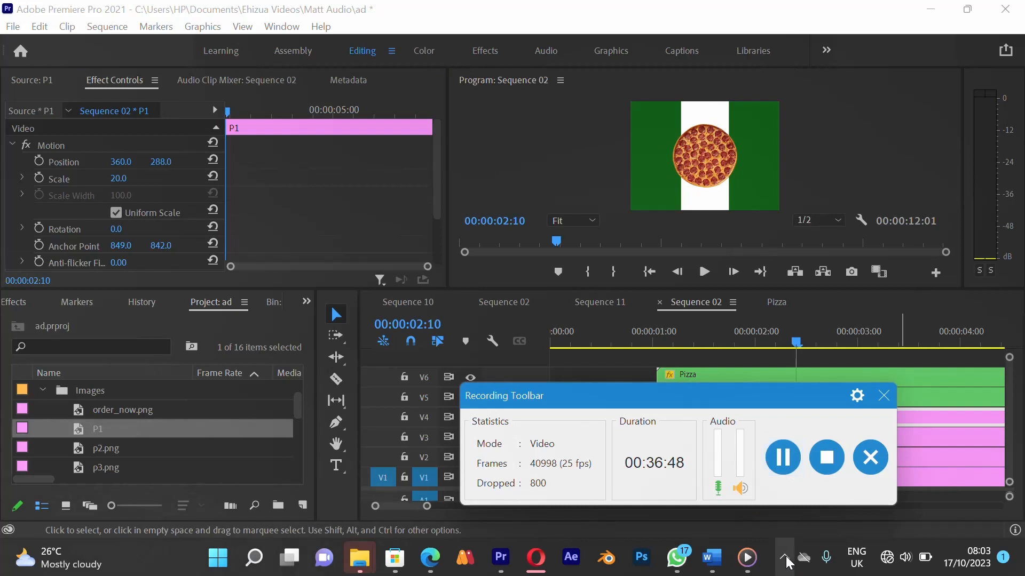
pyautogui.click(784, 557)
pyautogui.click(778, 511)
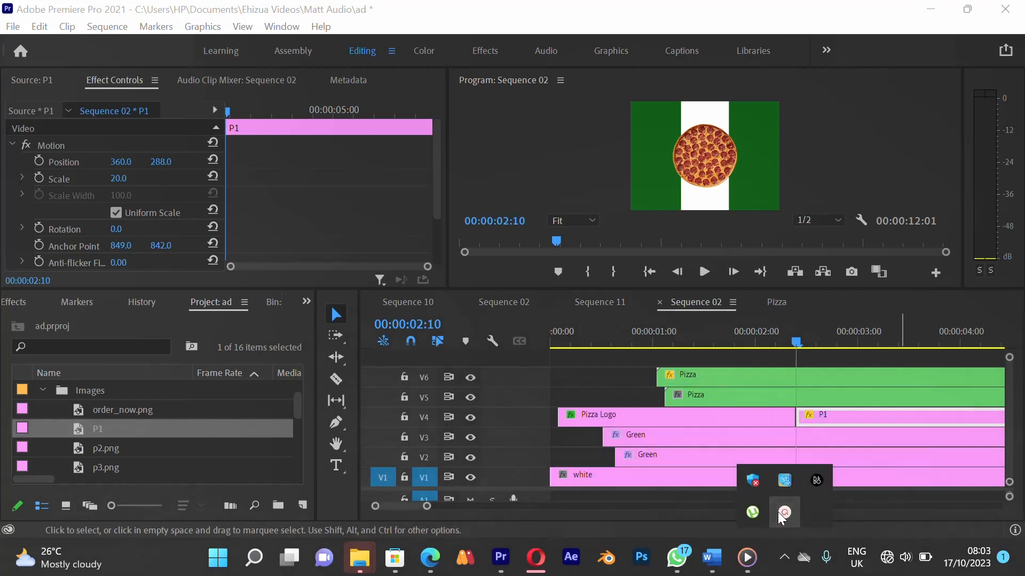
pyautogui.click(812, 415)
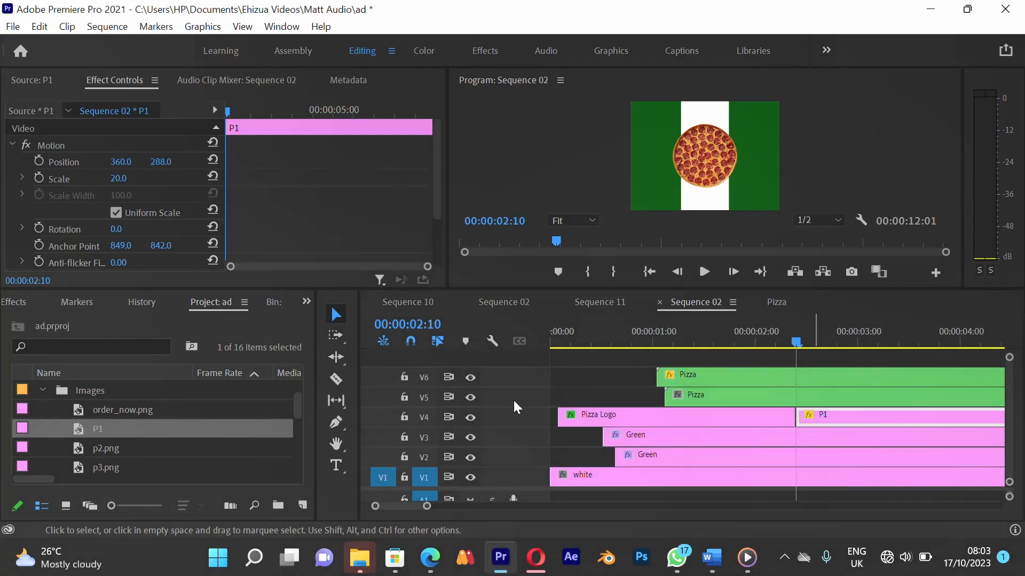
# Move the two Pizza nests together up to V9 and V10, with the V10 nest starting at about 00:00:01:03
pyautogui.click(716, 399)
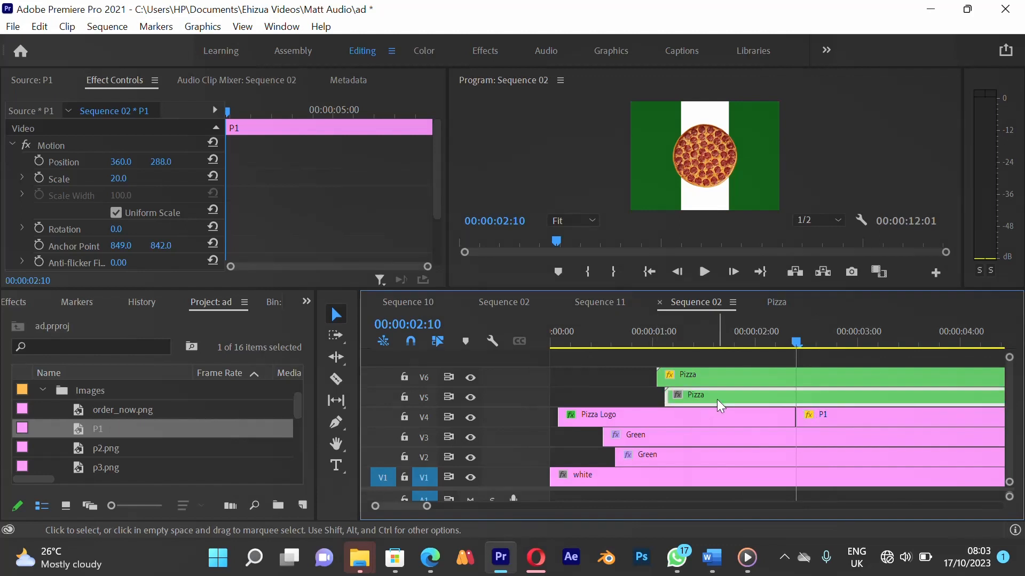
pyautogui.click(728, 377)
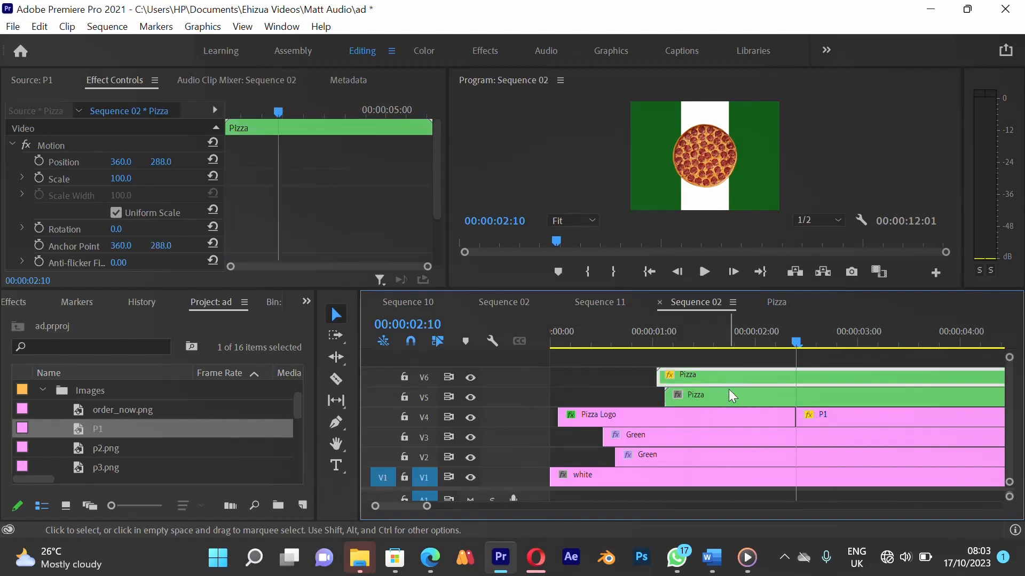
pyautogui.keyDown('shift'); pyautogui.click(722, 392); pyautogui.keyUp('shift')
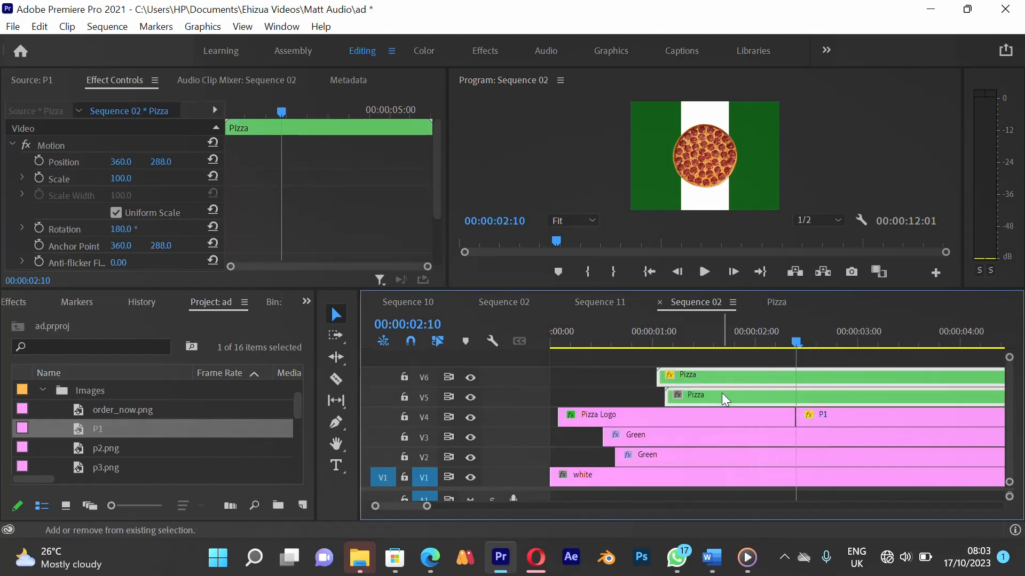
pyautogui.moveTo(700, 379); pyautogui.dragTo(700, 357)
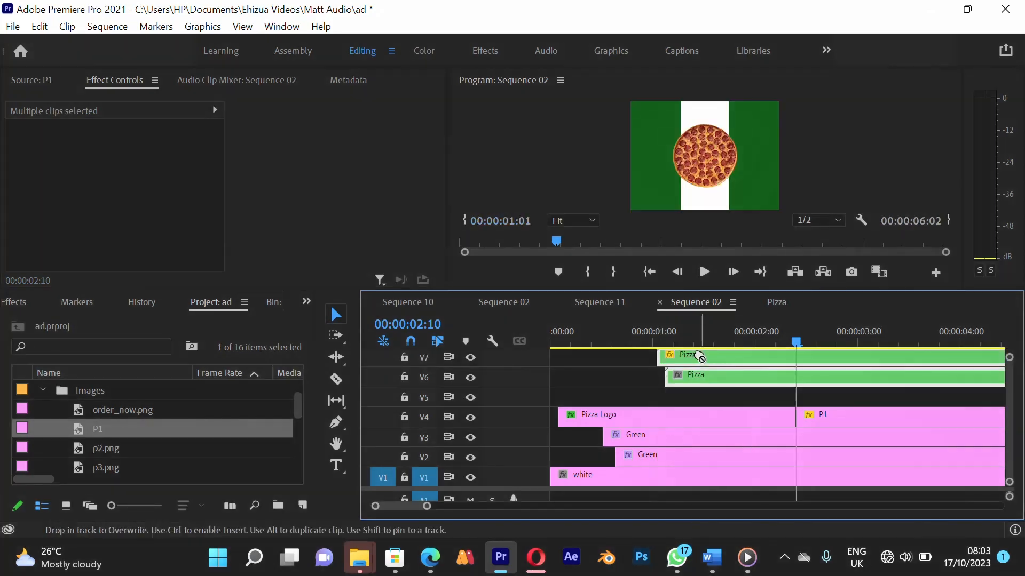
pyautogui.press('`')
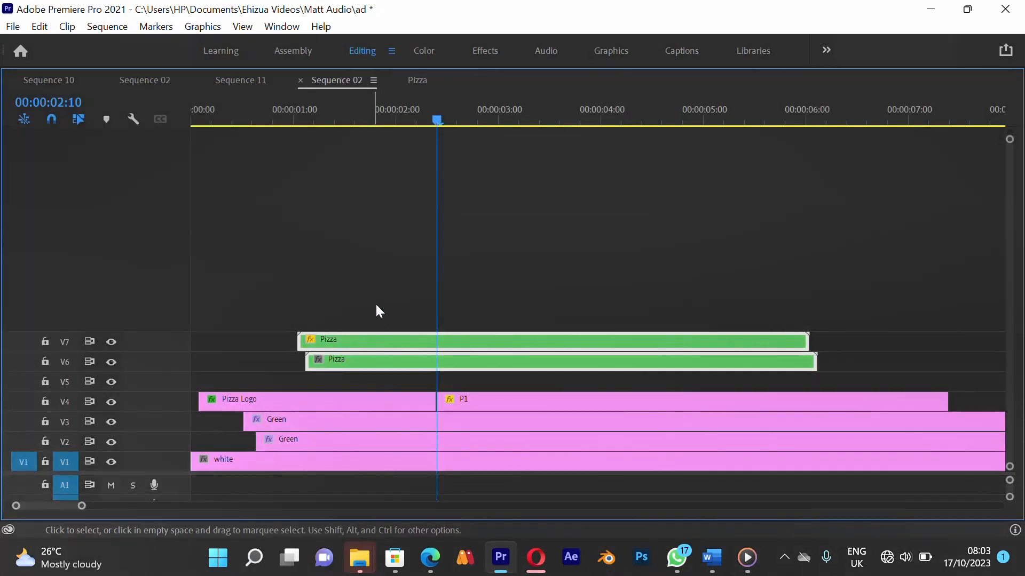
pyautogui.moveTo(369, 340); pyautogui.dragTo(364, 338)
pyautogui.moveTo(367, 301); pyautogui.dragTo(82, 350)
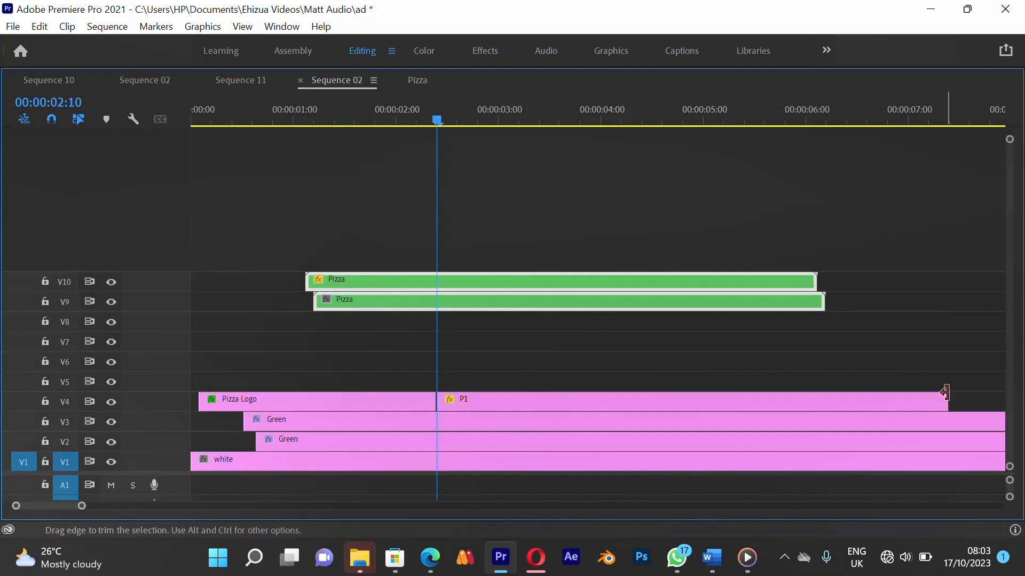
# Trim the P1 clip on V4 to end at about 00:00:02:17 and append p2.png, p3.png and p4.png after it, starting with p4.png
pyautogui.moveTo(945, 395); pyautogui.dragTo(465, 386)
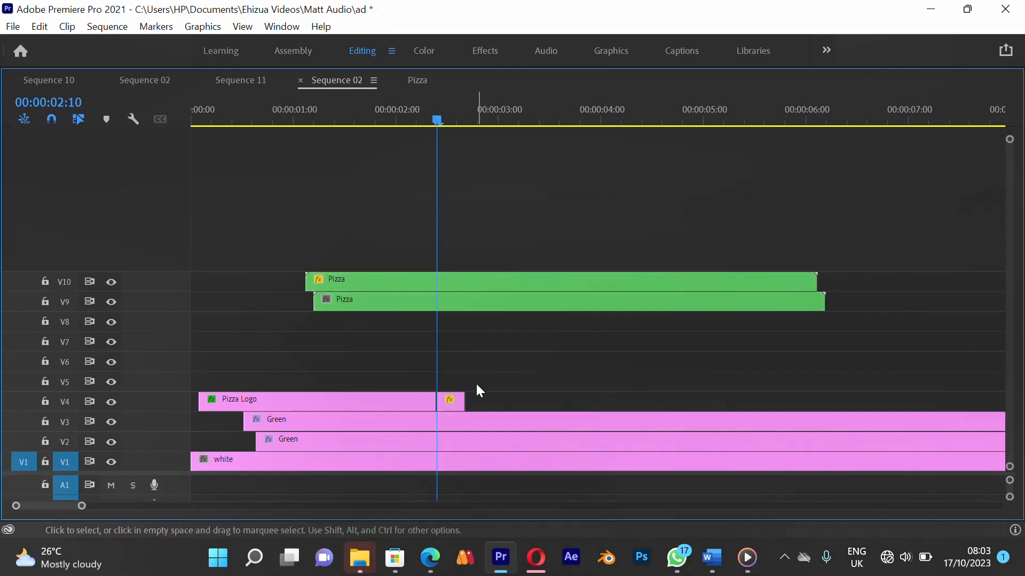
pyautogui.press('`')
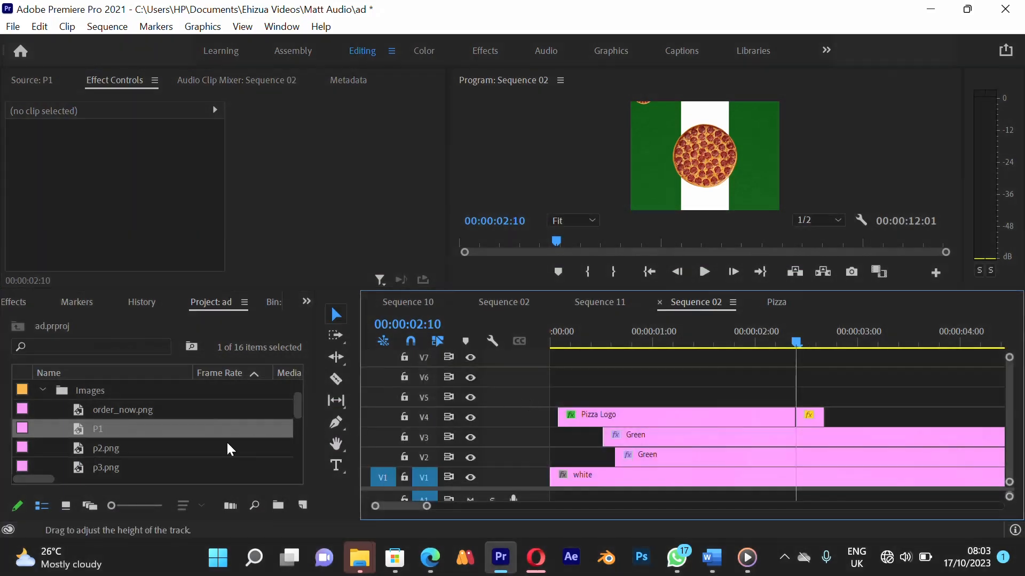
pyautogui.click(95, 457)
pyautogui.scroll(-3, 95, 456)
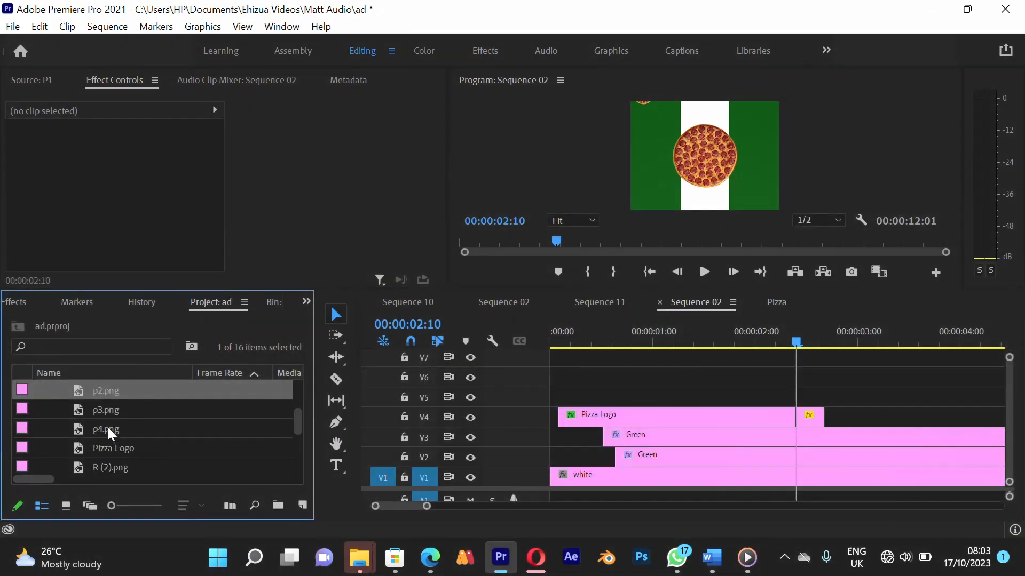
pyautogui.click(108, 429)
pyautogui.scroll(2, 108, 430)
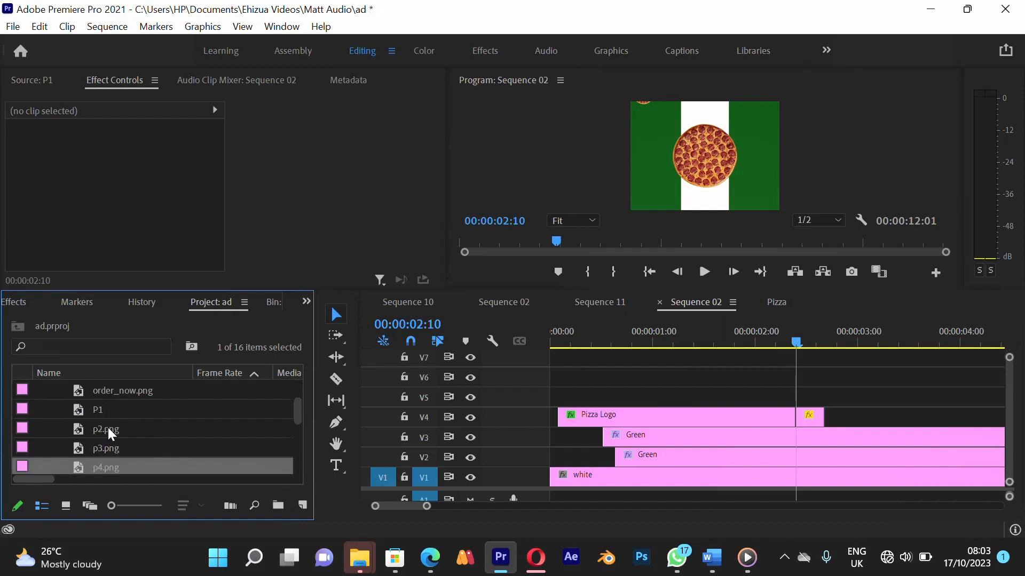
pyautogui.keyDown('shift'); pyautogui.click(109, 430); pyautogui.keyUp('shift')
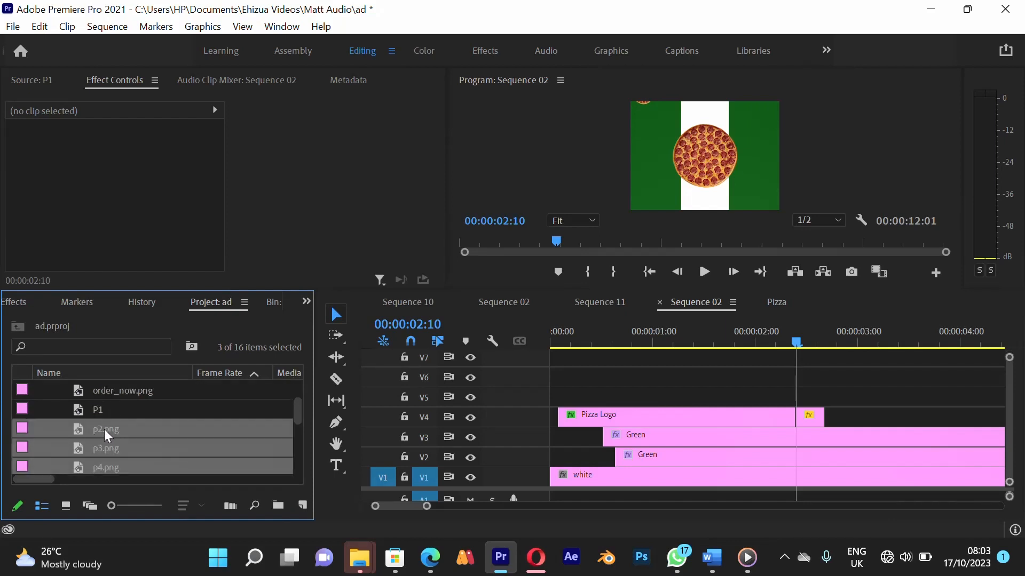
pyautogui.moveTo(108, 431); pyautogui.dragTo(838, 423)
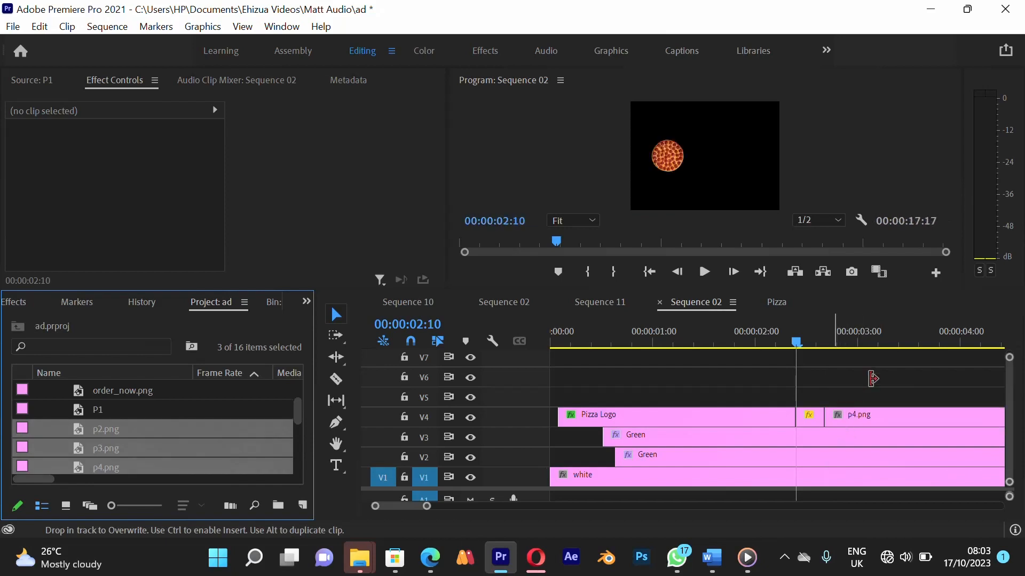
pyautogui.click(826, 395)
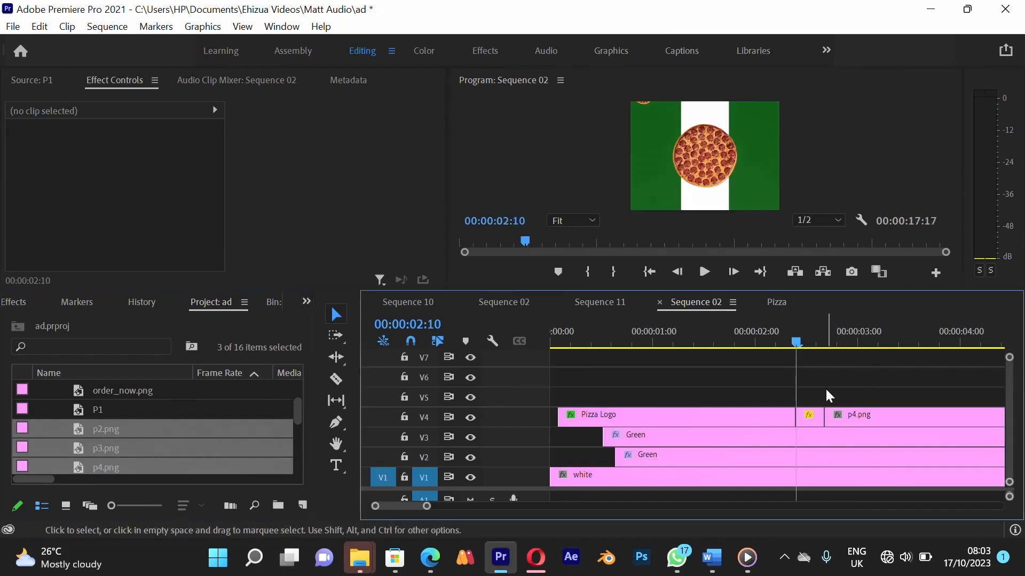
pyautogui.press('`')
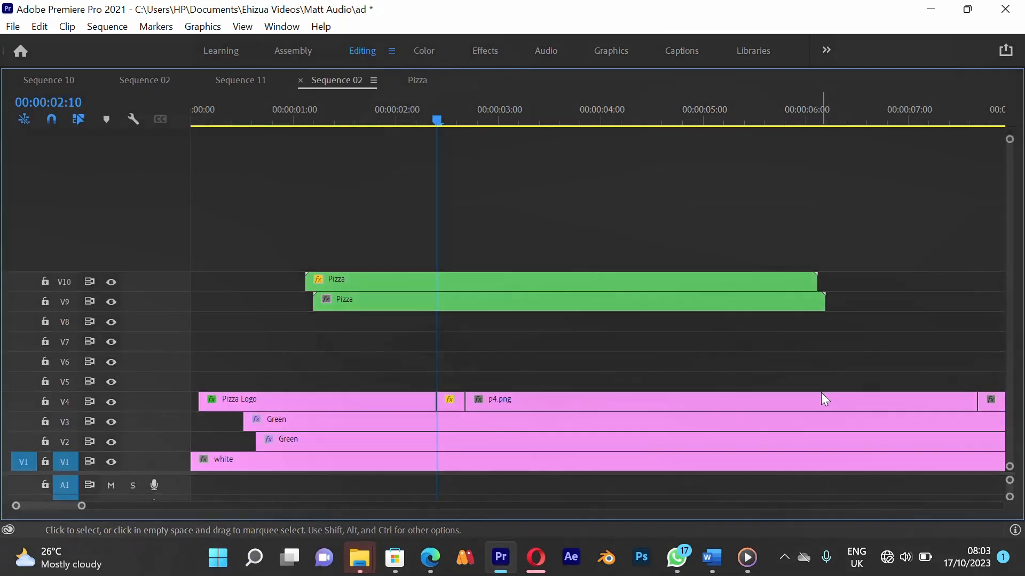
# Trim the p4.png clip on V4 to end at about 00:00:03:04 and ripple delete the gap before p2.png
pyautogui.press('-')
pyautogui.press('-')
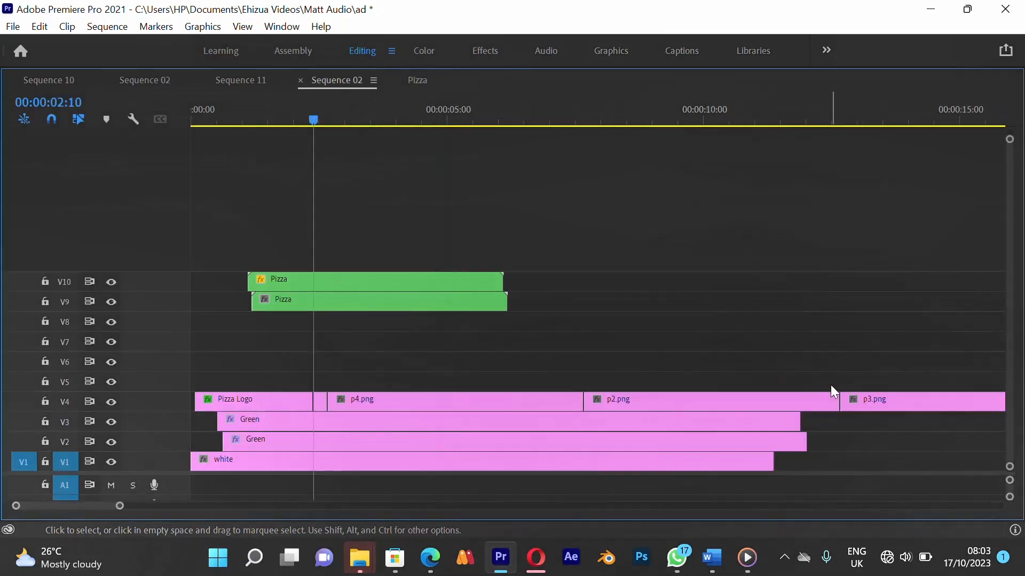
pyautogui.press('=')
pyautogui.moveTo(579, 402); pyautogui.dragTo(347, 407)
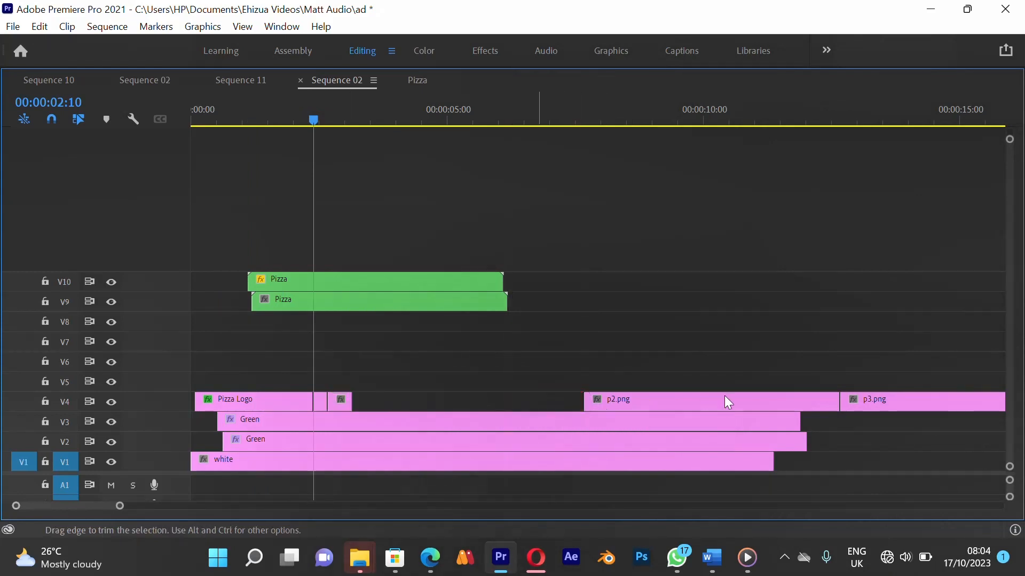
pyautogui.rightClick(566, 403)
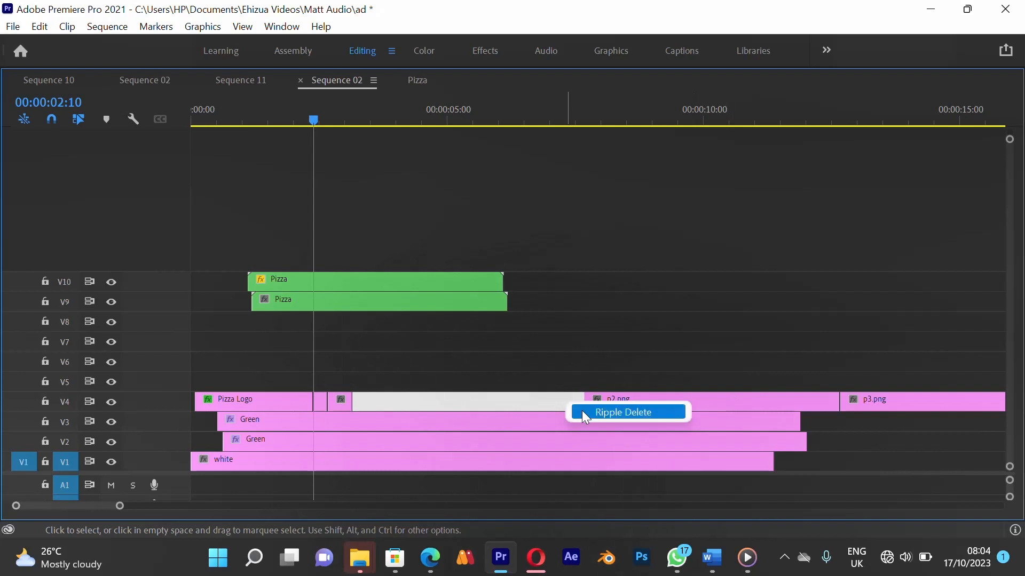
pyautogui.click(594, 412)
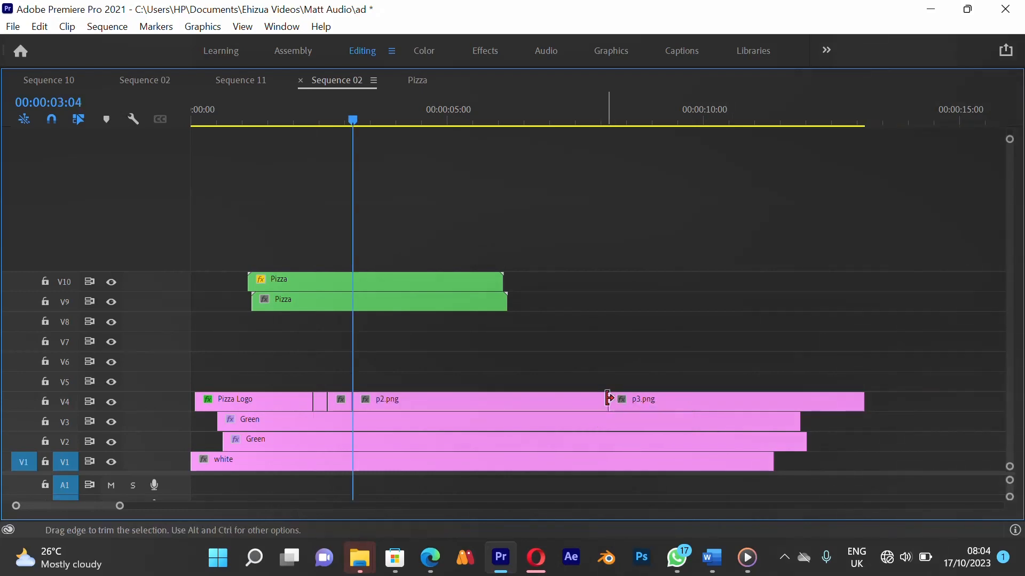
# Trim p2.png on V4 to end at 00:00:03:14, close the gap before p3.png, and shorten p3.png to about the same length as p2.png
pyautogui.moveTo(609, 400); pyautogui.dragTo(369, 405)
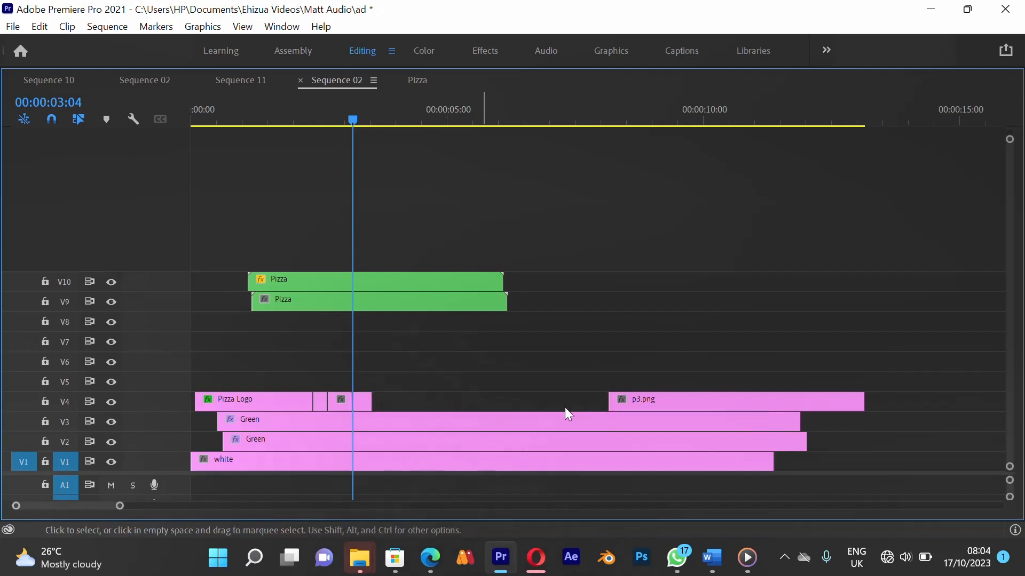
pyautogui.moveTo(655, 401); pyautogui.dragTo(405, 407)
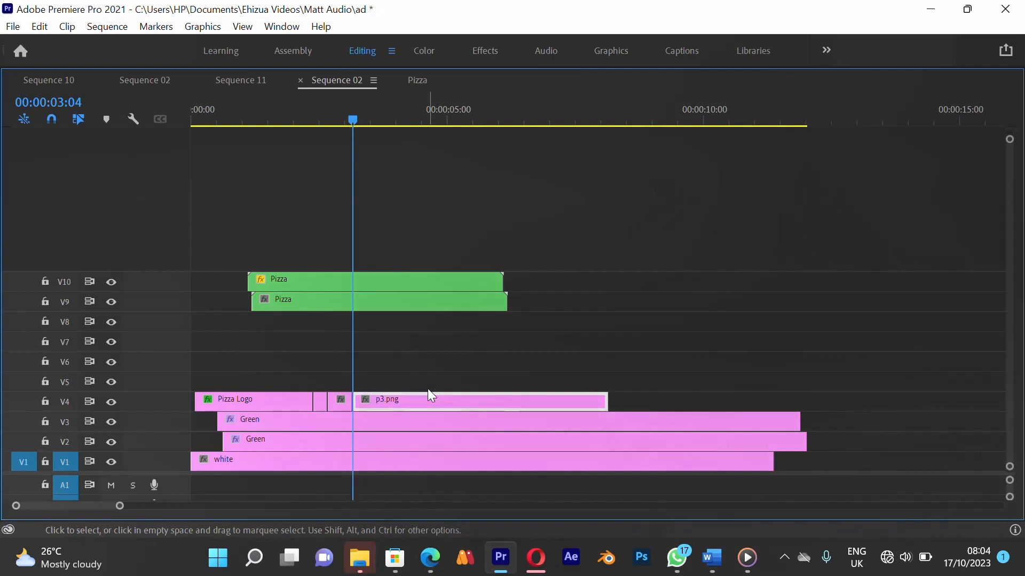
pyautogui.hotkey('ctrl', 'z')
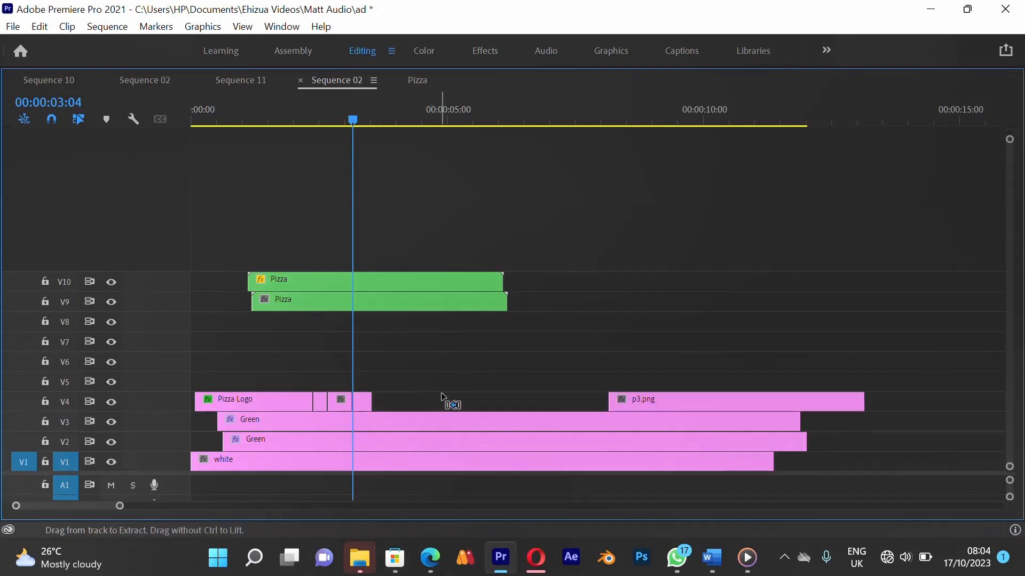
pyautogui.click(452, 406)
pyautogui.rightClick(484, 409)
pyautogui.click(502, 416)
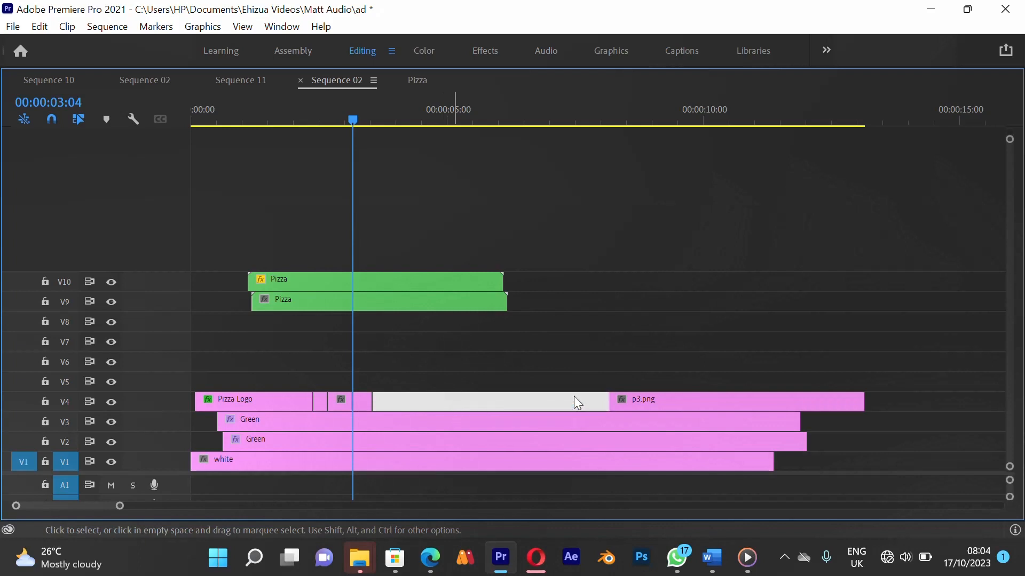
pyautogui.press('Down')
pyautogui.moveTo(628, 397); pyautogui.dragTo(390, 399)
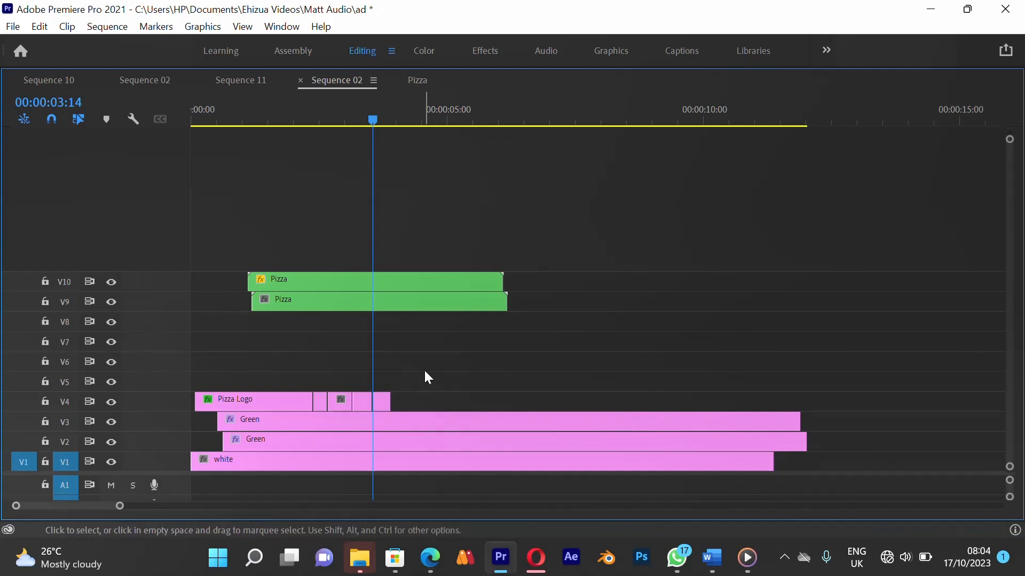
# Move the two Pizza nests together down to V5 and V6, starting at about 00:00:01:01, and restore the full panel layout
pyautogui.click(331, 298)
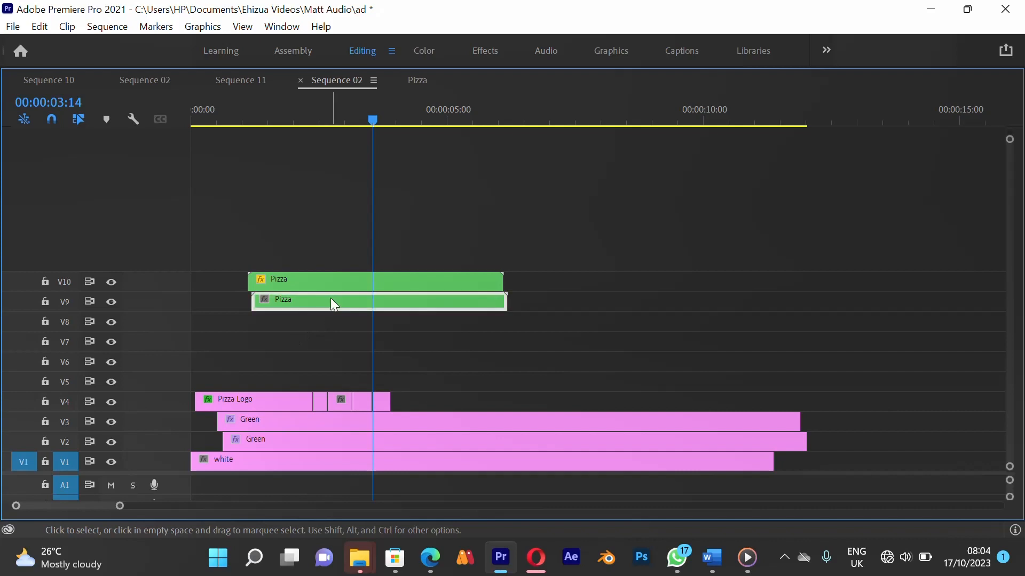
pyautogui.keyDown('shift'); pyautogui.click(307, 278); pyautogui.keyUp('shift')
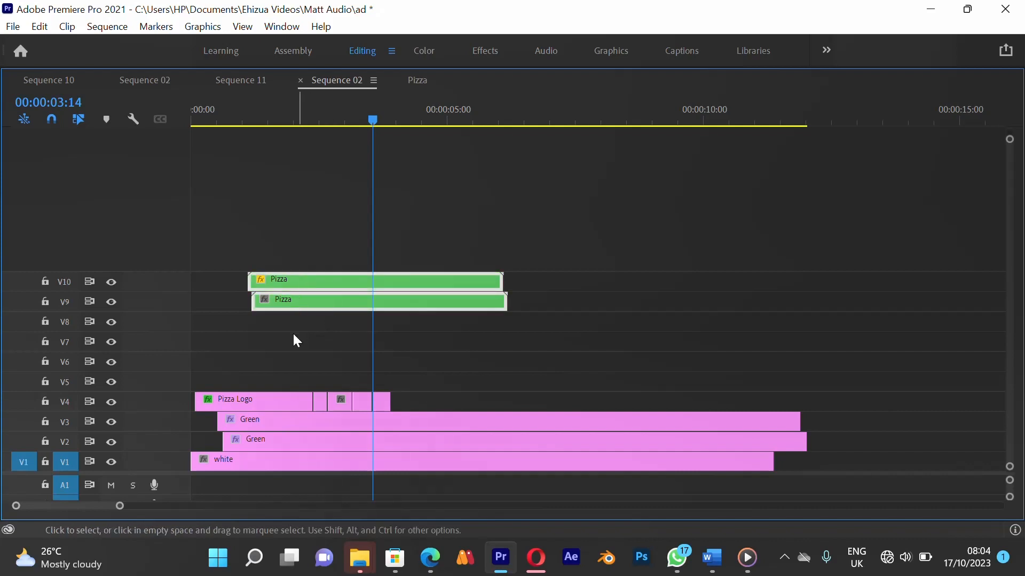
pyautogui.moveTo(292, 365); pyautogui.dragTo(293, 373)
pyautogui.click(308, 290)
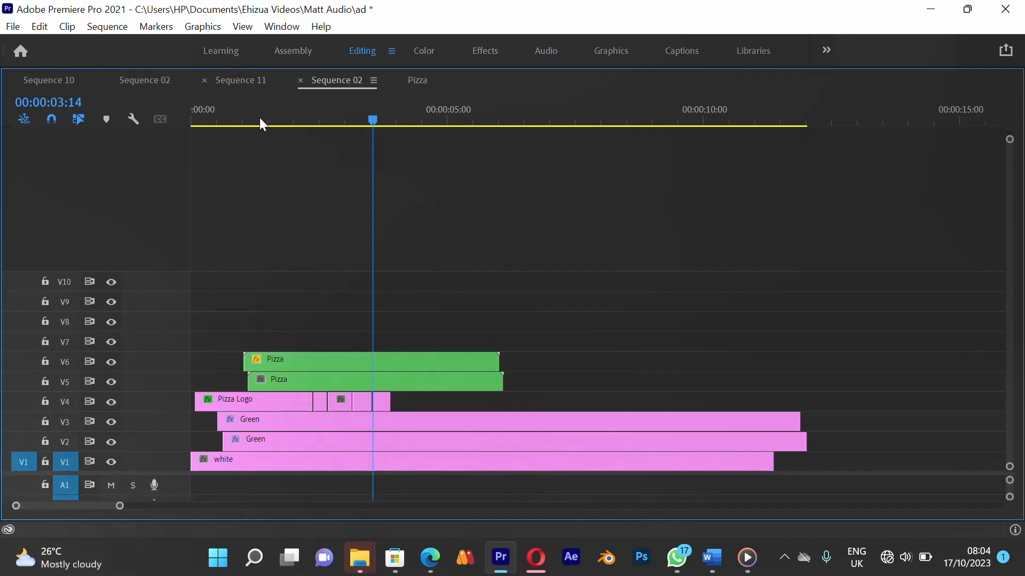
pyautogui.press('`')
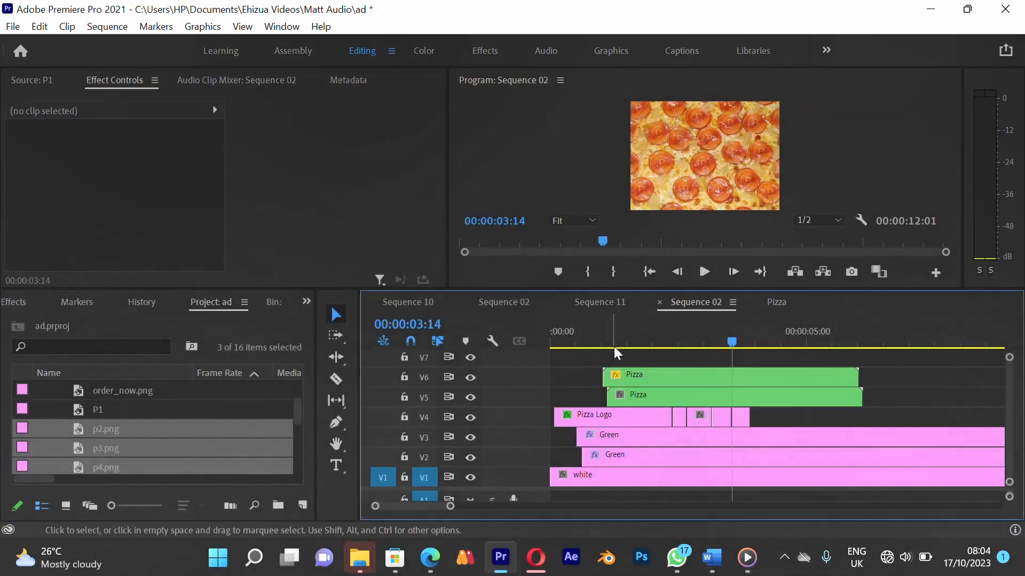
# Set the scale of the p4.png clip on V4 to 20
pyautogui.click(682, 335)
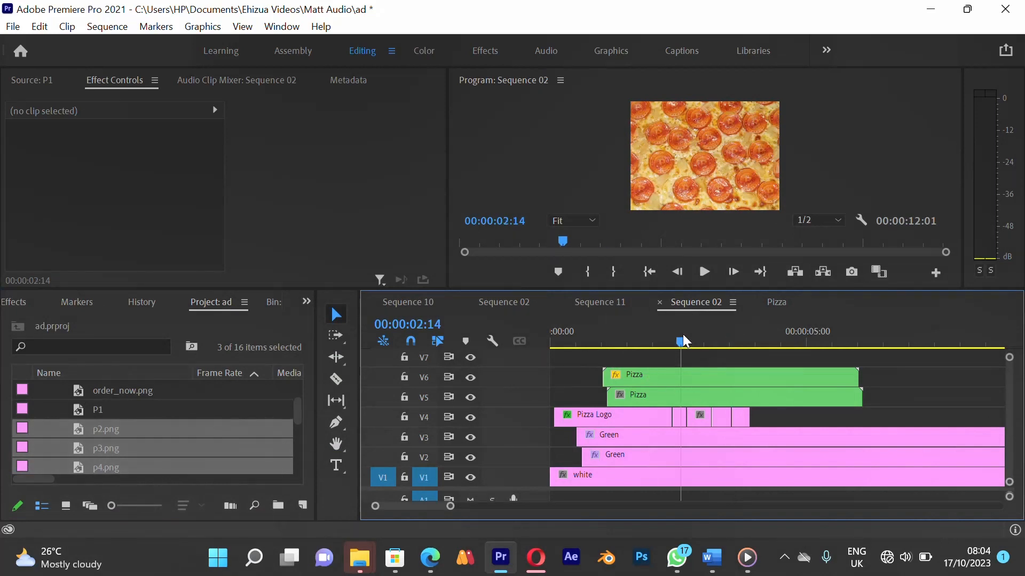
pyautogui.click(698, 342)
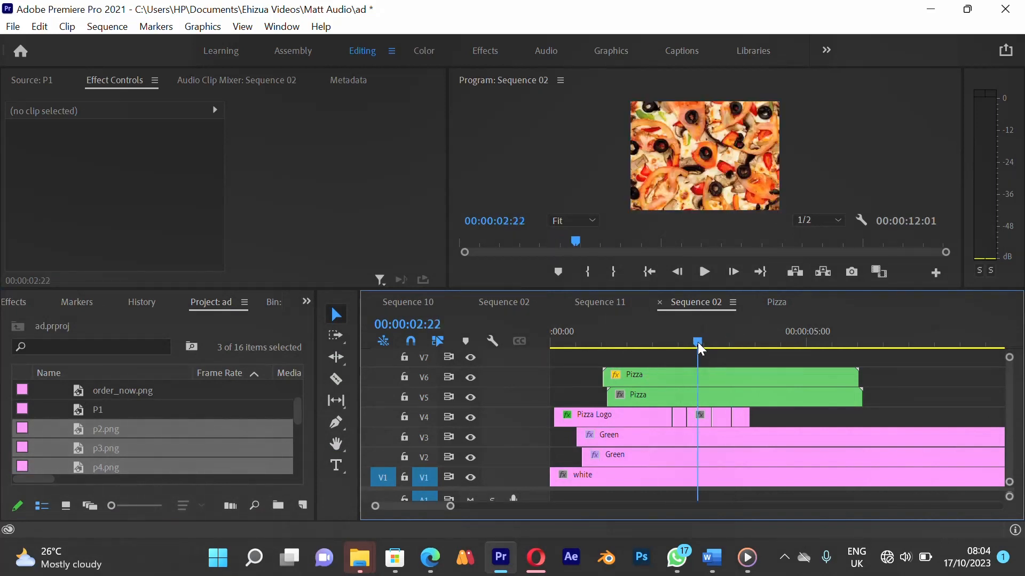
pyautogui.click(704, 415)
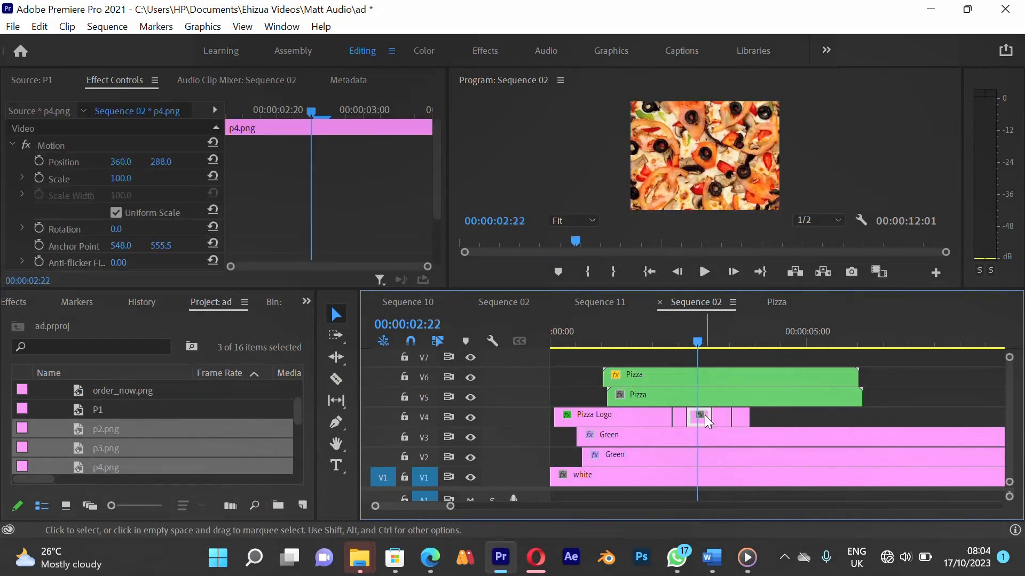
pyautogui.click(135, 178)
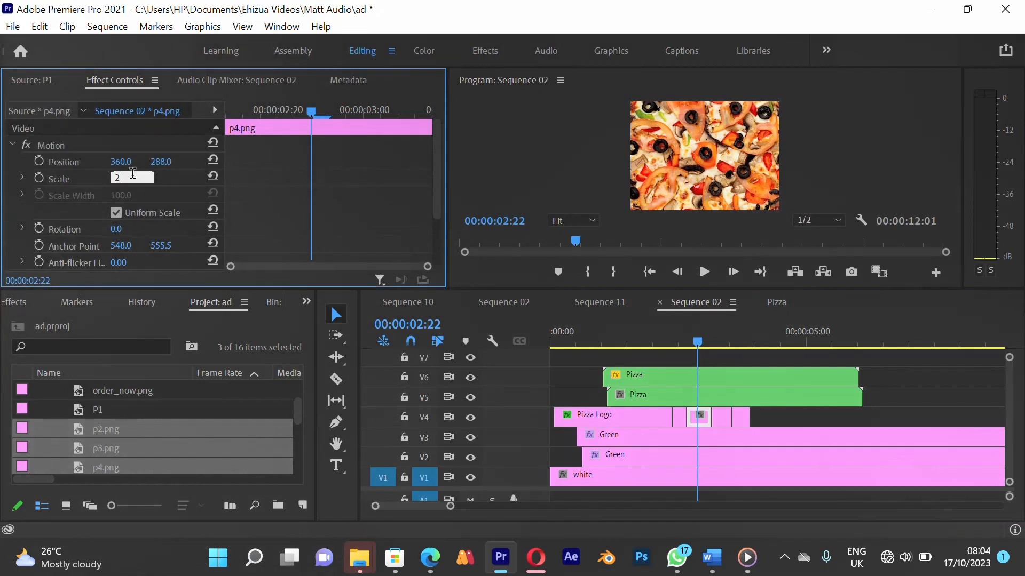
pyautogui.write('20.0')
pyautogui.press('Return')
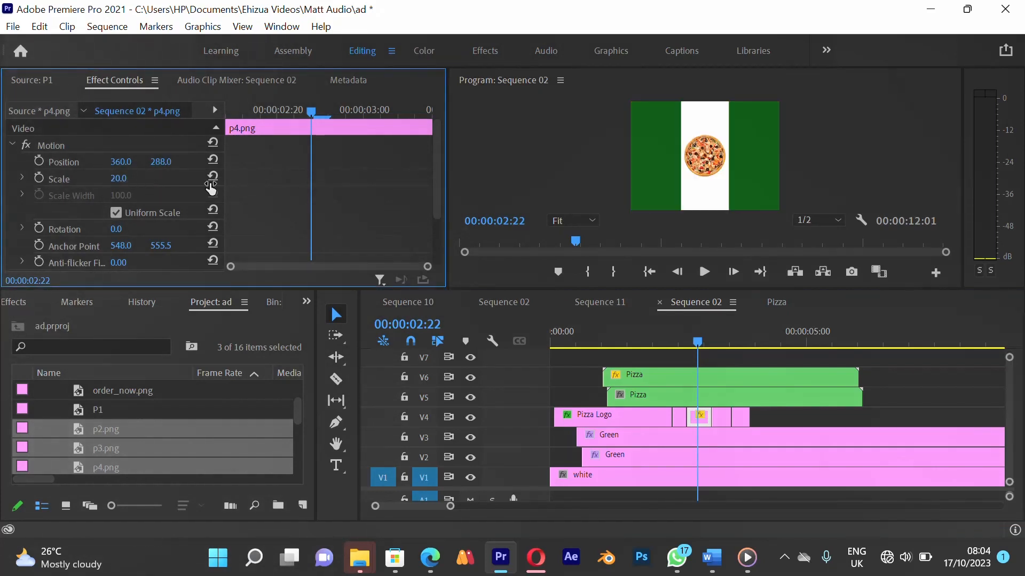
# Set the scale of the p2.png clip on V4 to 20
pyautogui.click(679, 337)
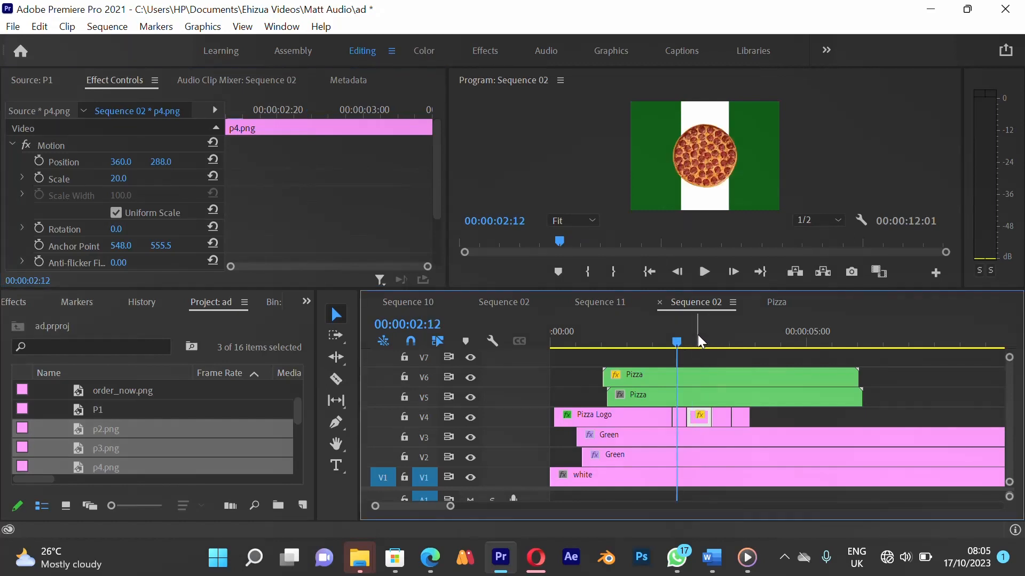
pyautogui.click(697, 335)
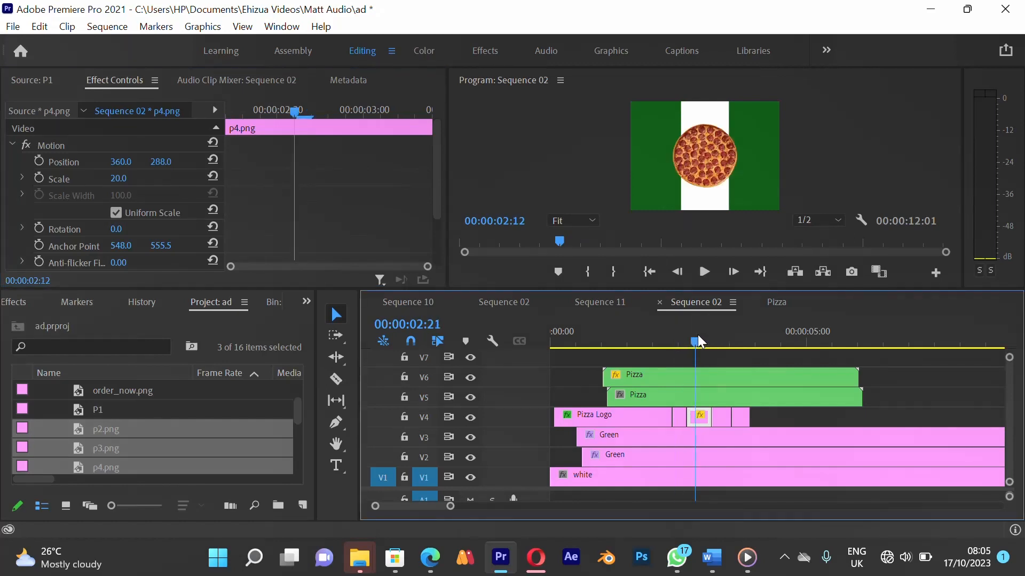
pyautogui.click(725, 335)
pyautogui.click(724, 416)
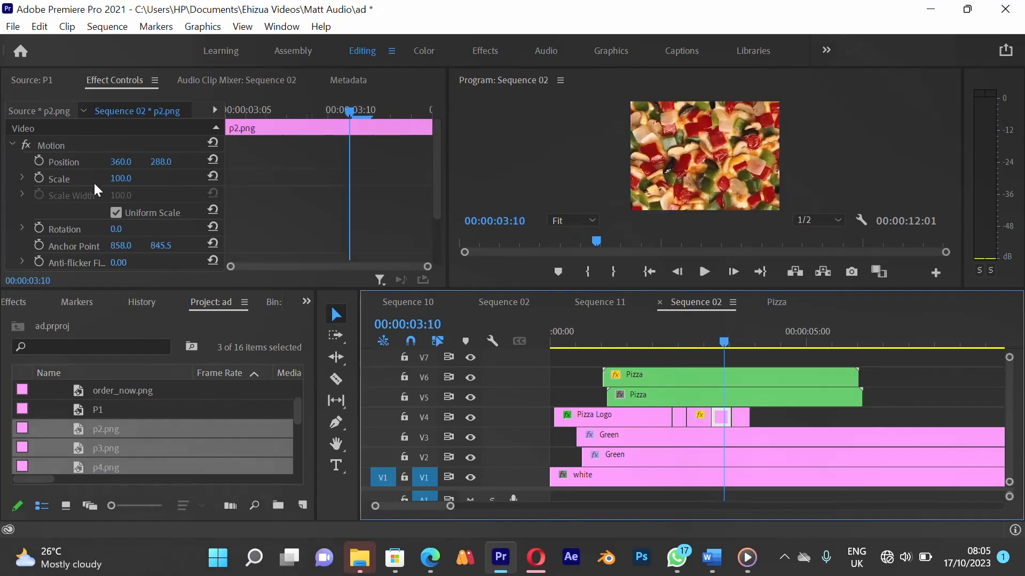
pyautogui.click(132, 176)
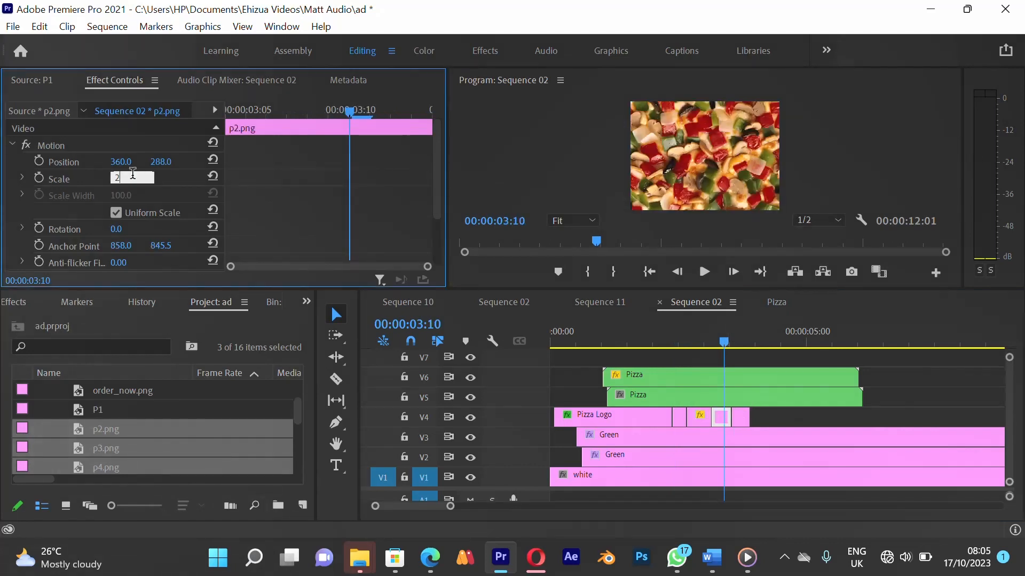
pyautogui.write('20')
pyautogui.press('Return')
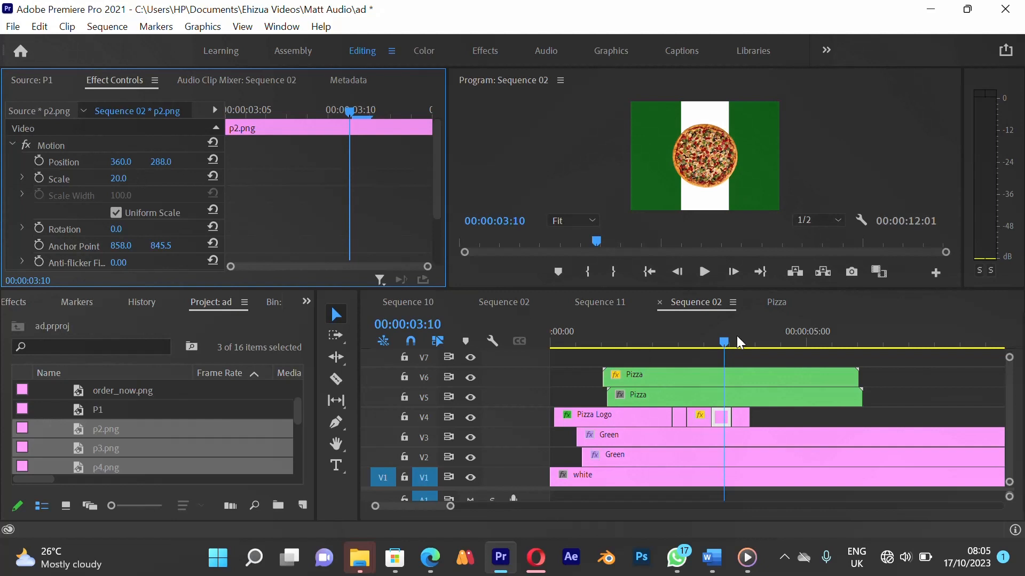
# Set the scale of the p3.png clip on V4 to 20
pyautogui.click(741, 413)
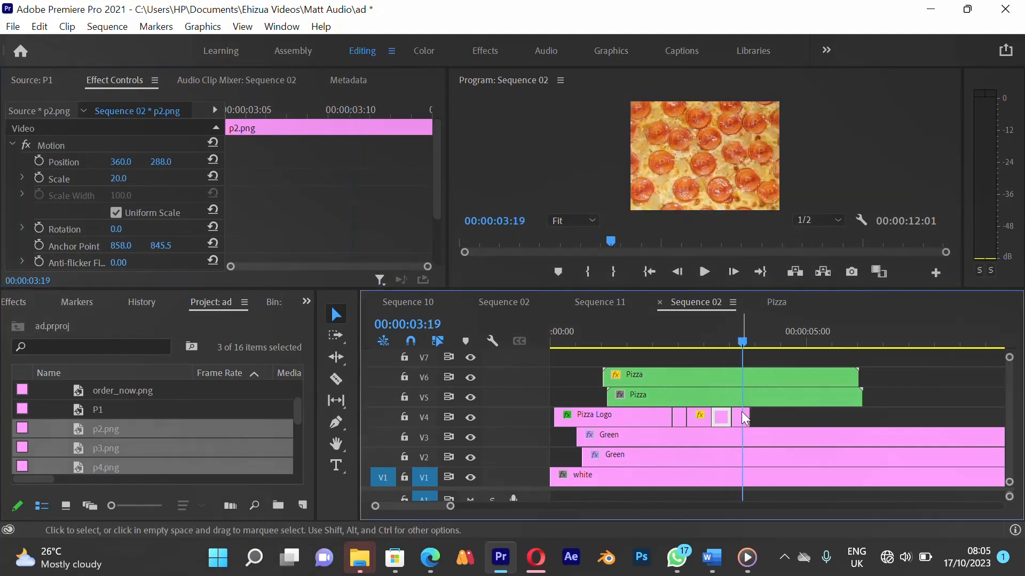
pyautogui.click(133, 176)
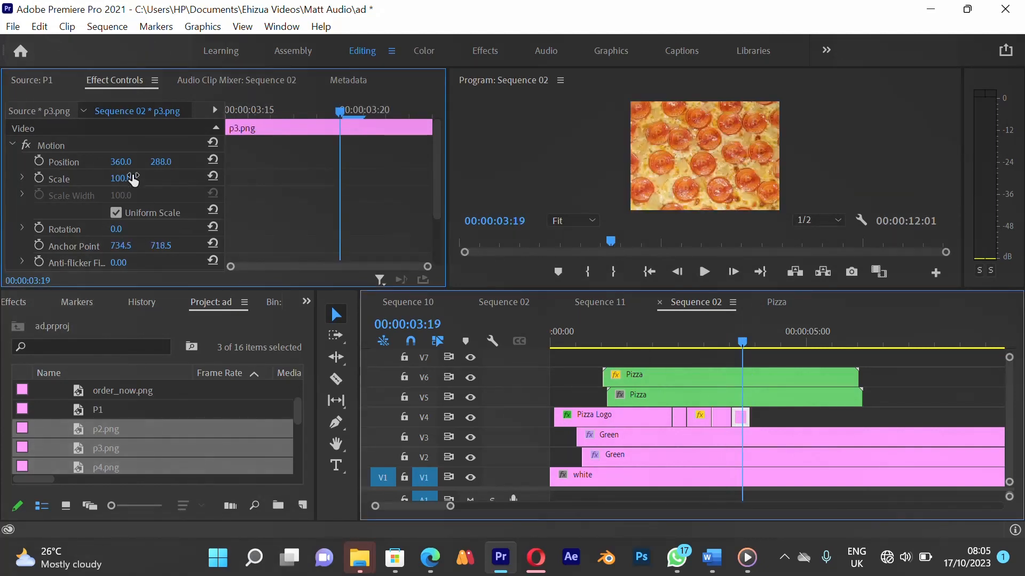
pyautogui.write('2')
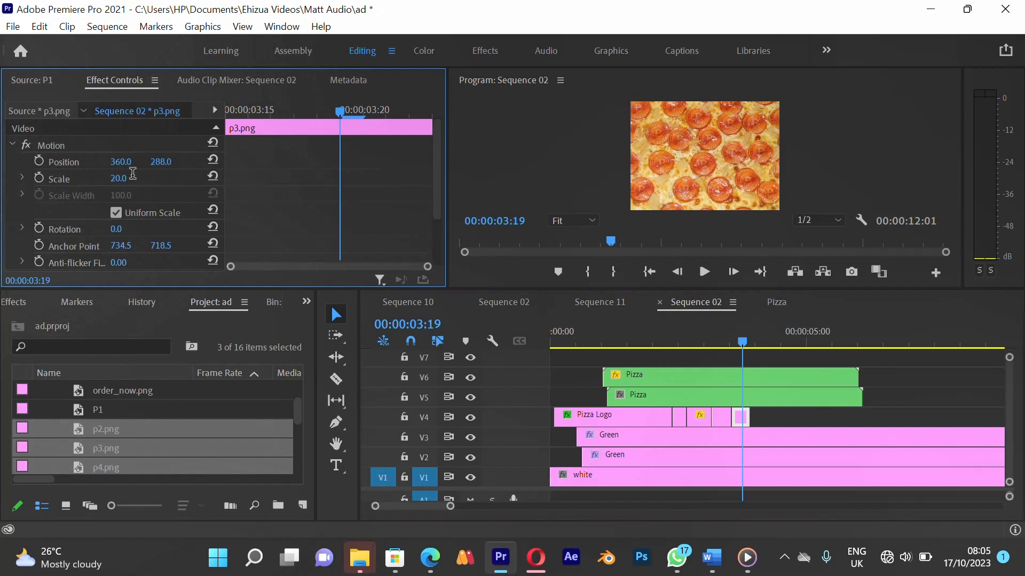
pyautogui.write('0')
pyautogui.press('Return')
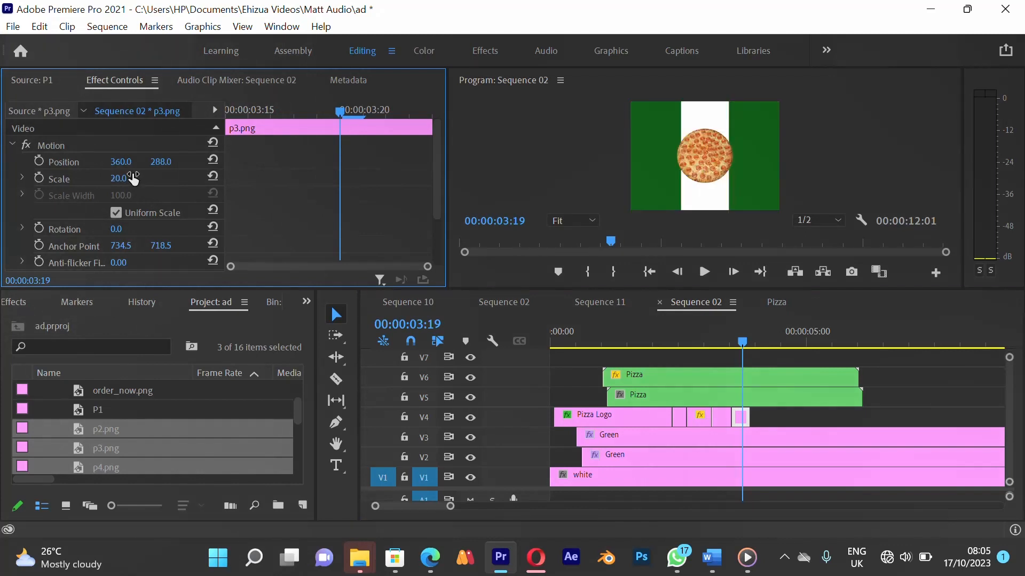
# Set the scale of the p4.png clip on V4 to 25 to bring it closer to the other pizzas' size
pyautogui.click(725, 335)
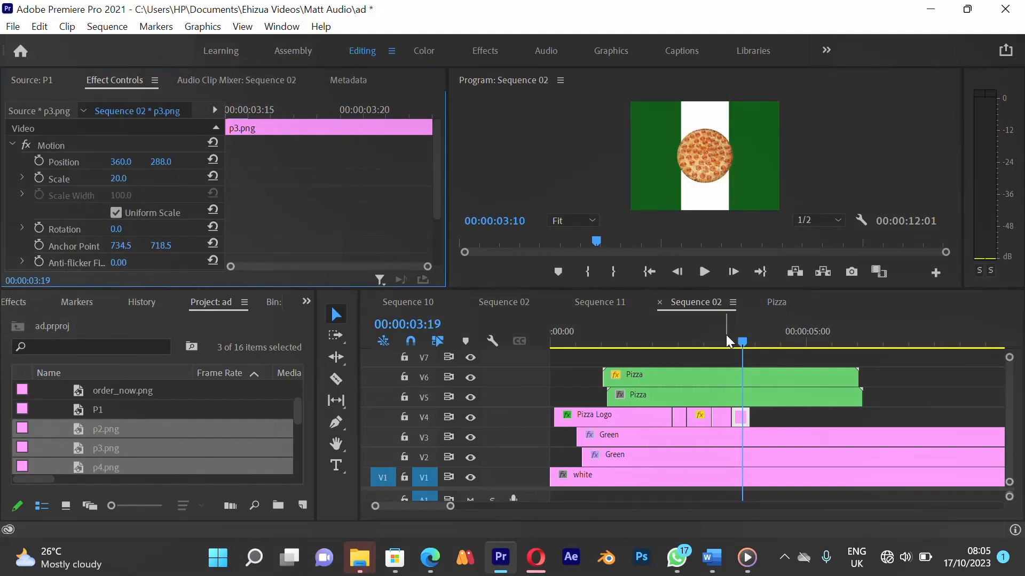
pyautogui.click(699, 343)
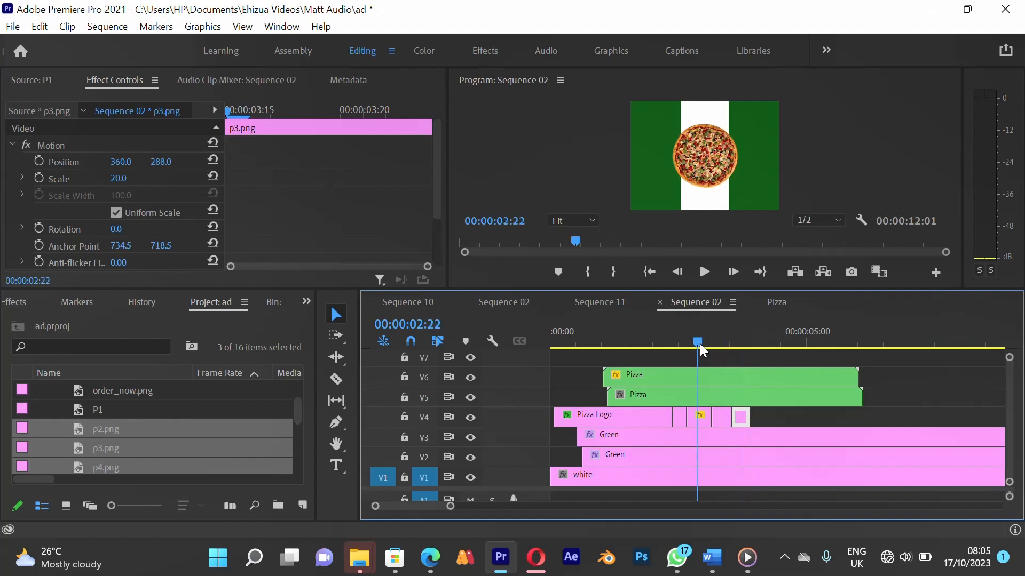
pyautogui.click(699, 421)
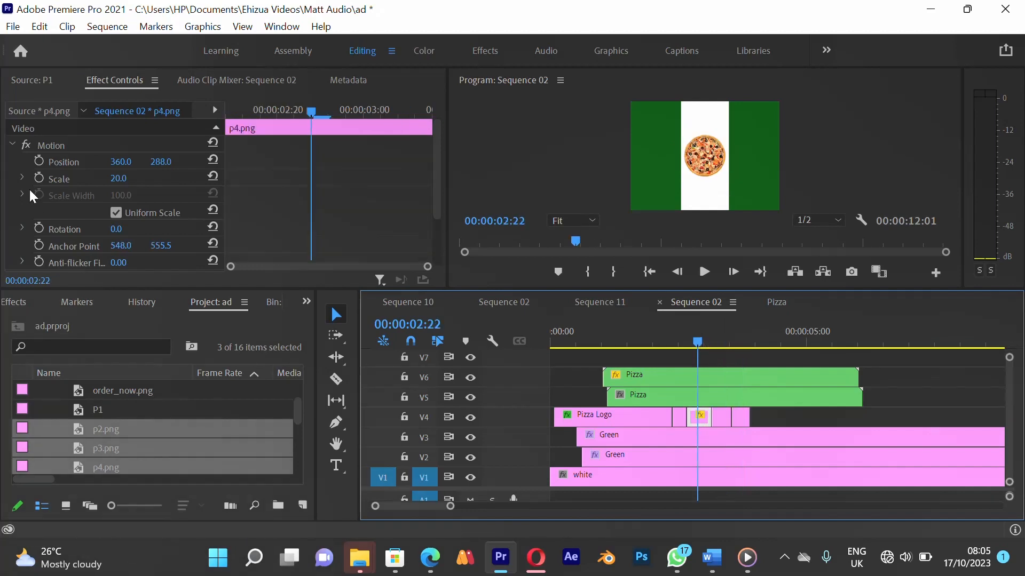
pyautogui.click(114, 179)
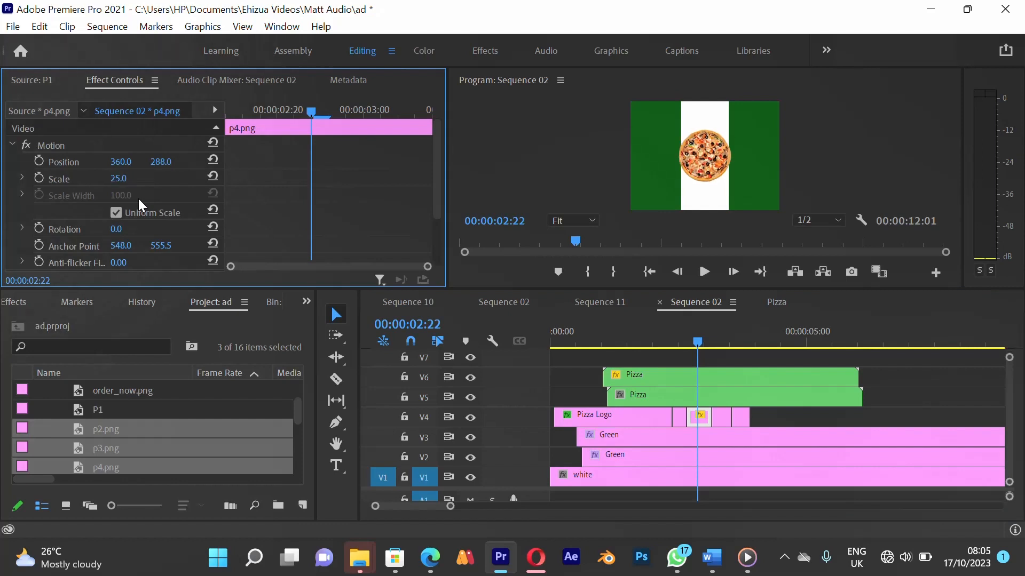
# Play back the sequence from about 00:00:02:05 to check the transition from the logo through the pizza images
pyautogui.click(676, 334)
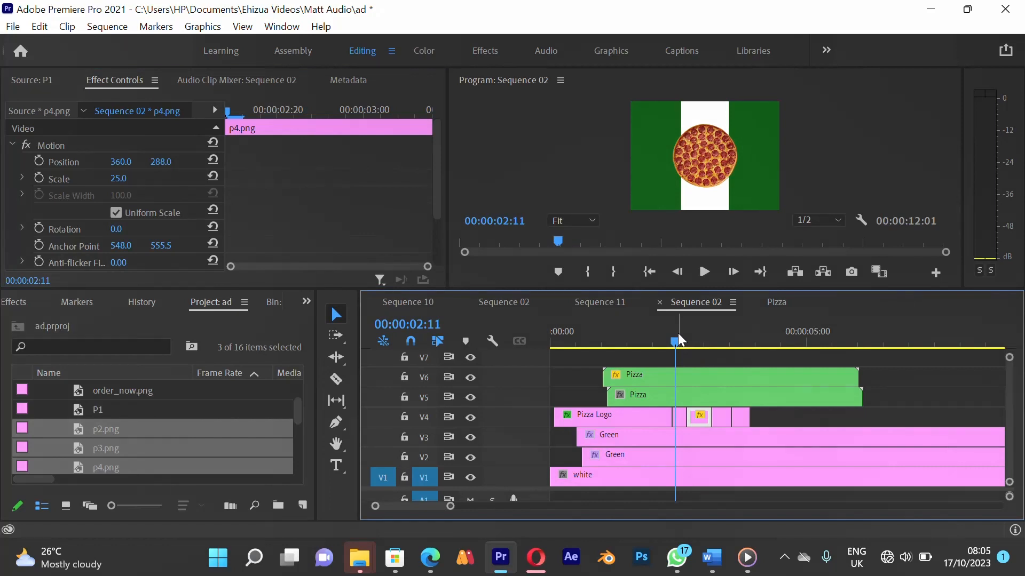
pyautogui.press('=')
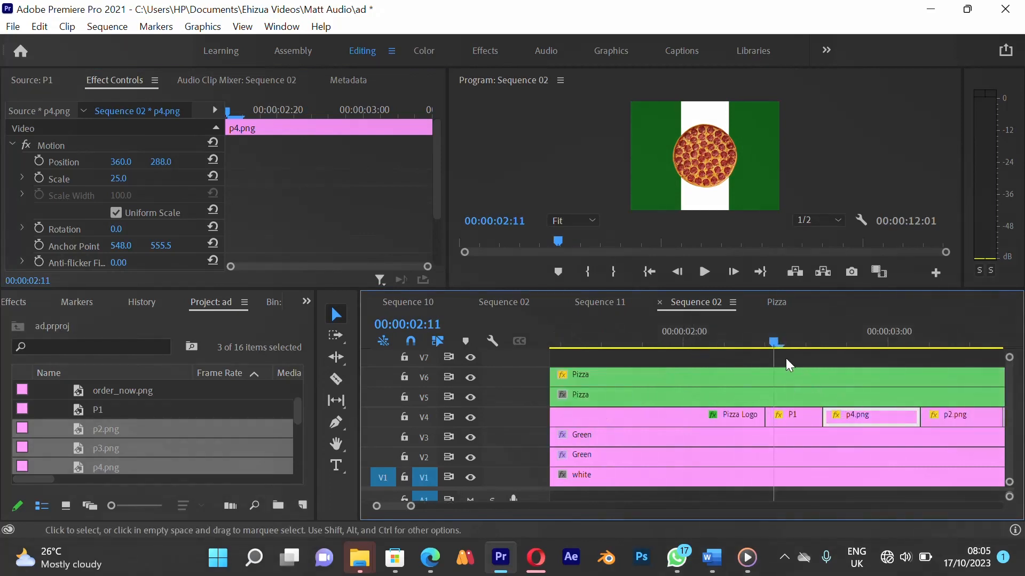
pyautogui.click(725, 344)
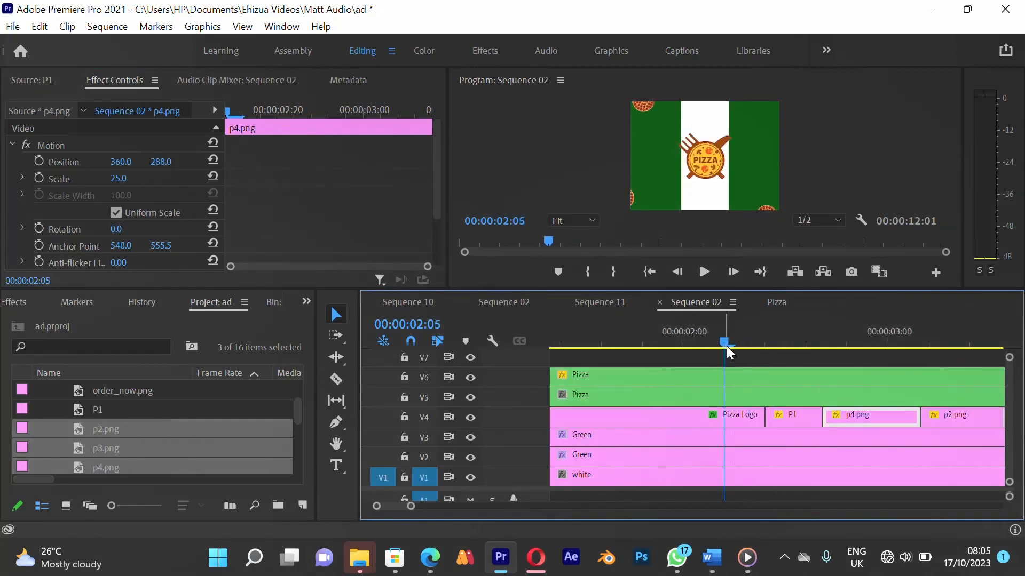
pyautogui.press('-')
pyautogui.press('-')
pyautogui.press('space')
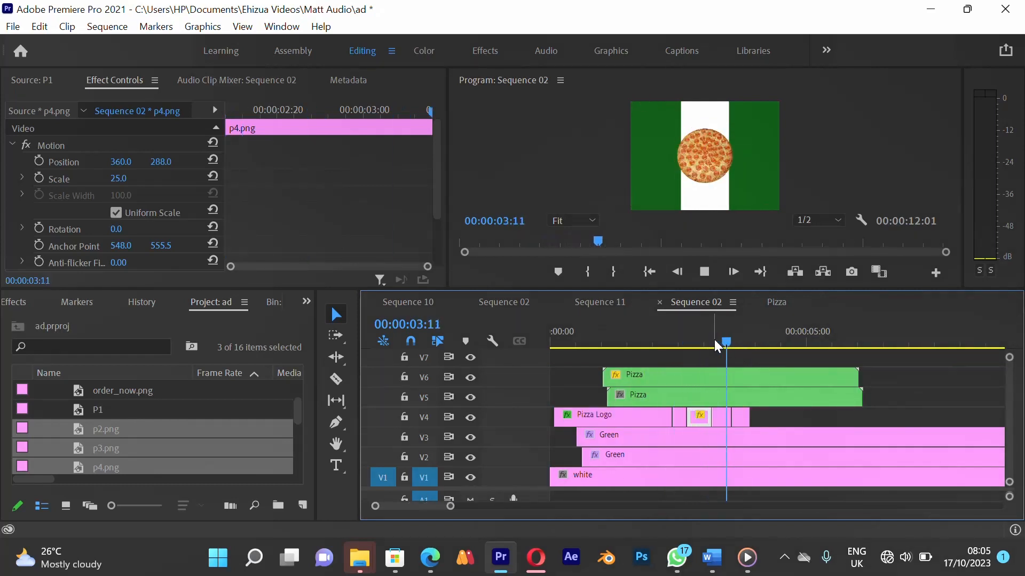
# Replay the sequence from near its start to review the logo, green bars, rolling pizzas and pizza image succession together
pyautogui.press('space')
pyautogui.click(584, 343)
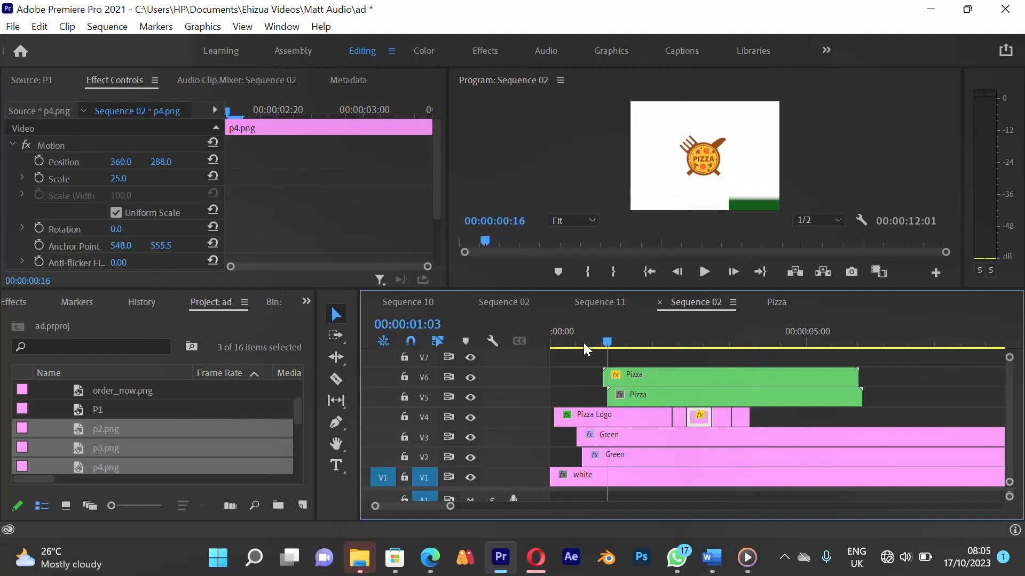
pyautogui.press('space')
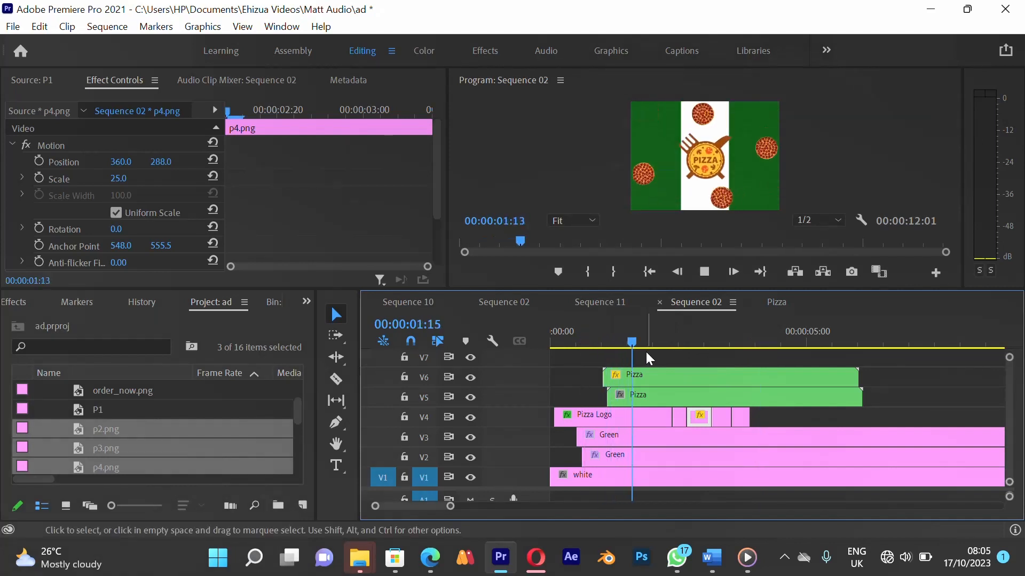
pyautogui.press('space')
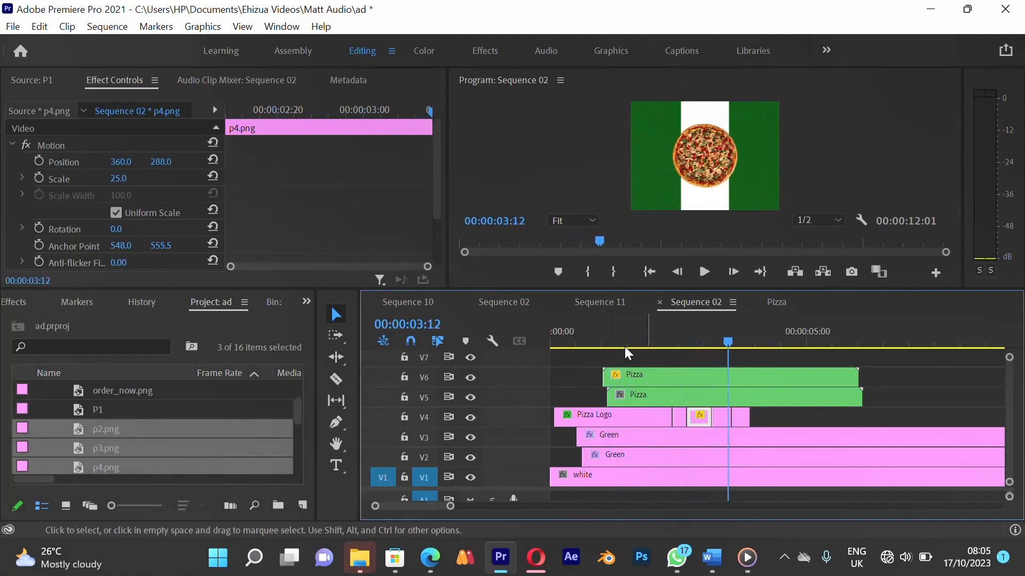
pyautogui.click(600, 336)
pyautogui.press('space')
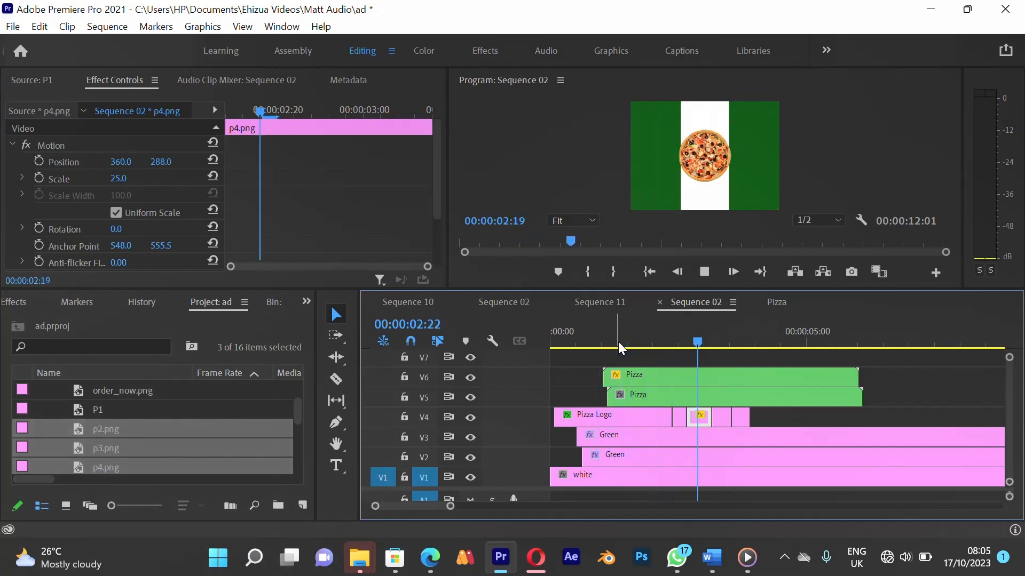
# Deselect the p4.png clip and play from 00:00:02:08 to check the pizza images on V4 through the last one
pyautogui.click(669, 337)
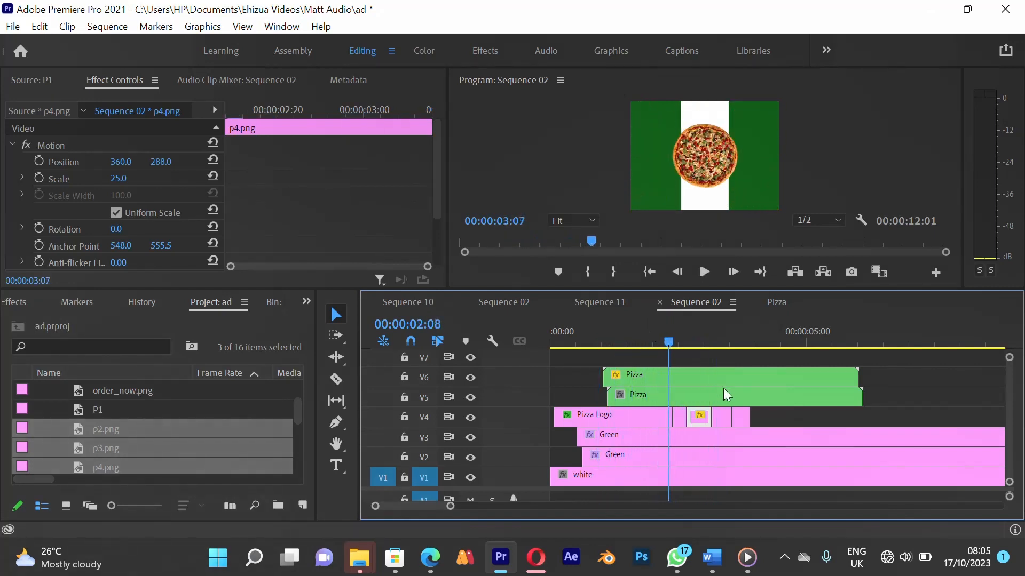
pyautogui.click(778, 412)
pyautogui.press('space')
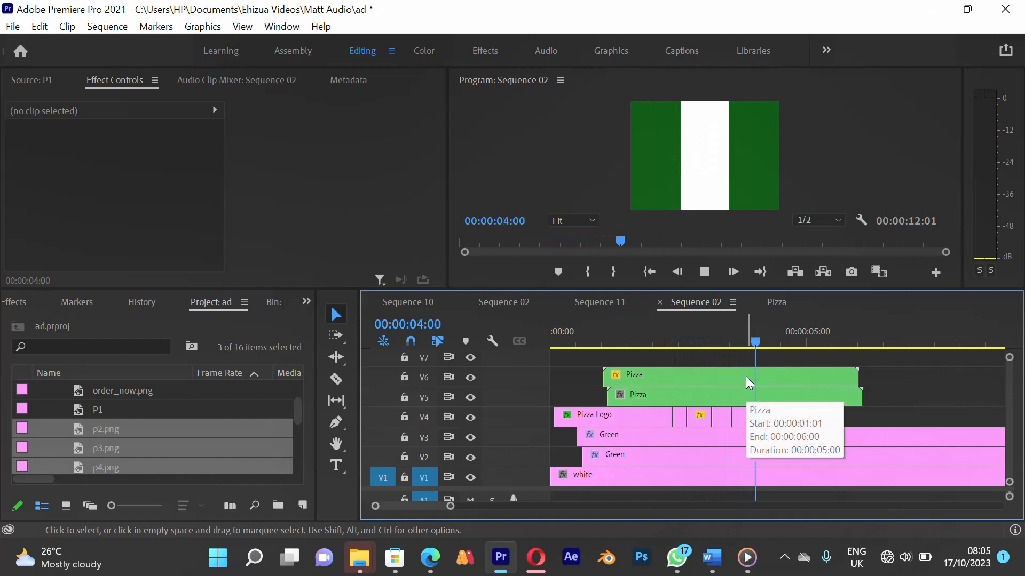
pyautogui.click(723, 333)
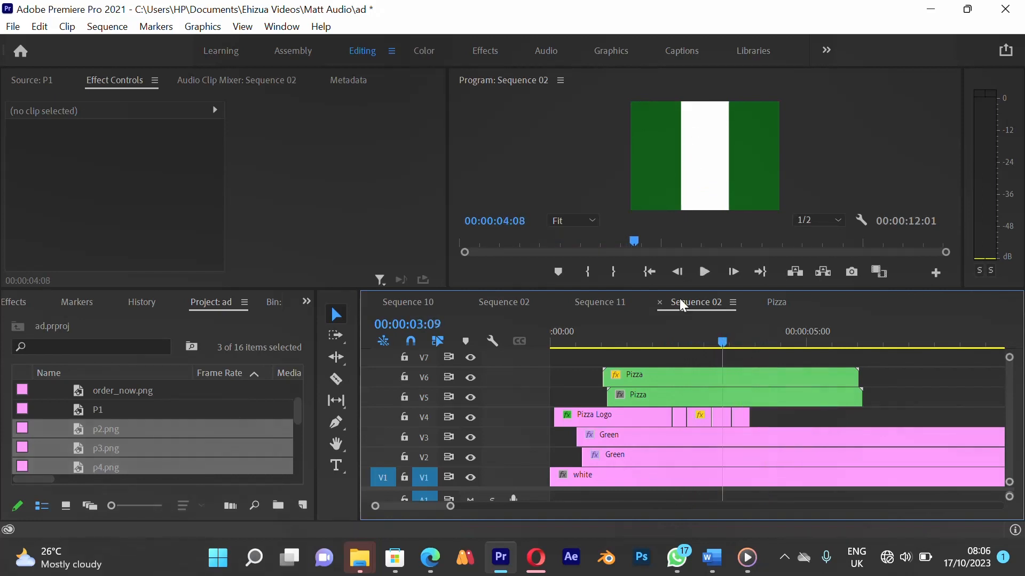